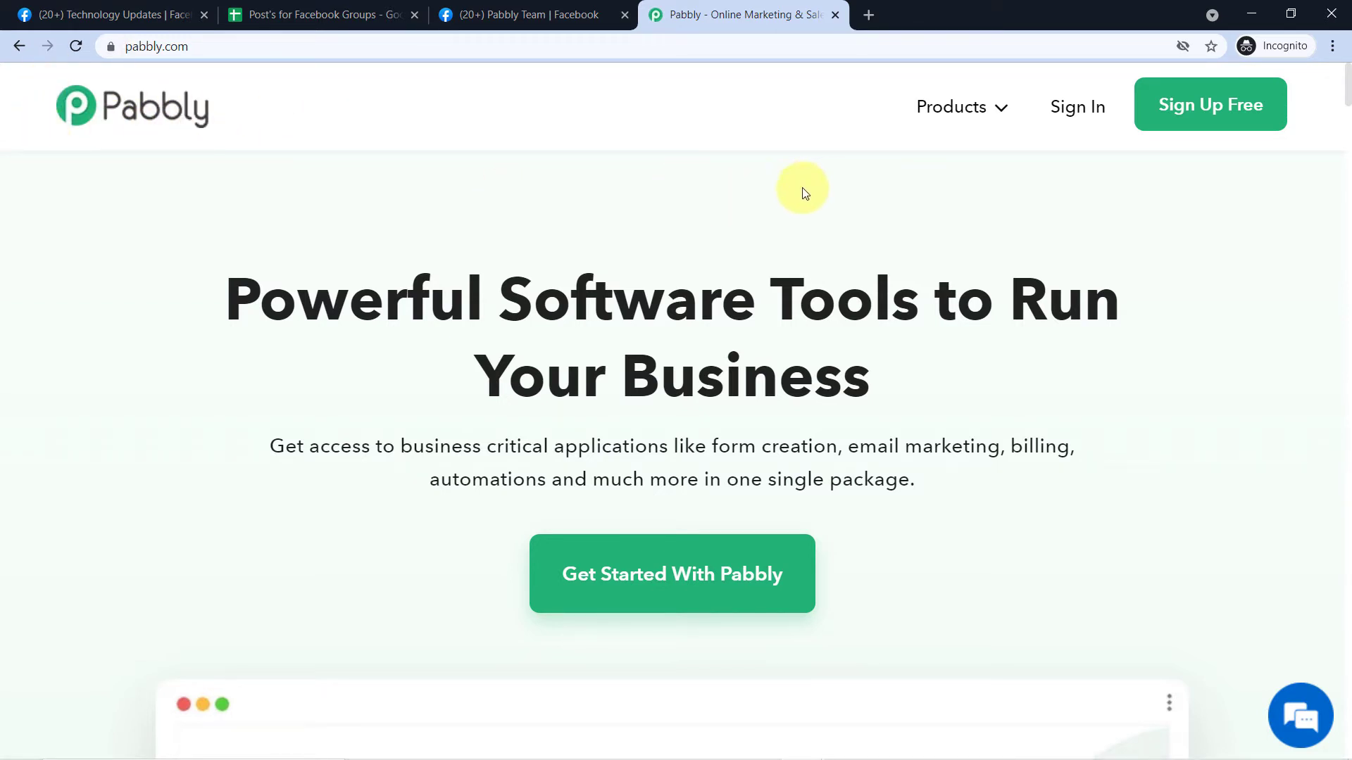
Sign in to the Pabbly account from the Connect product page and access the Connect application's dashboard.
{"action": "left_click", "coordinate": [997, 116]}
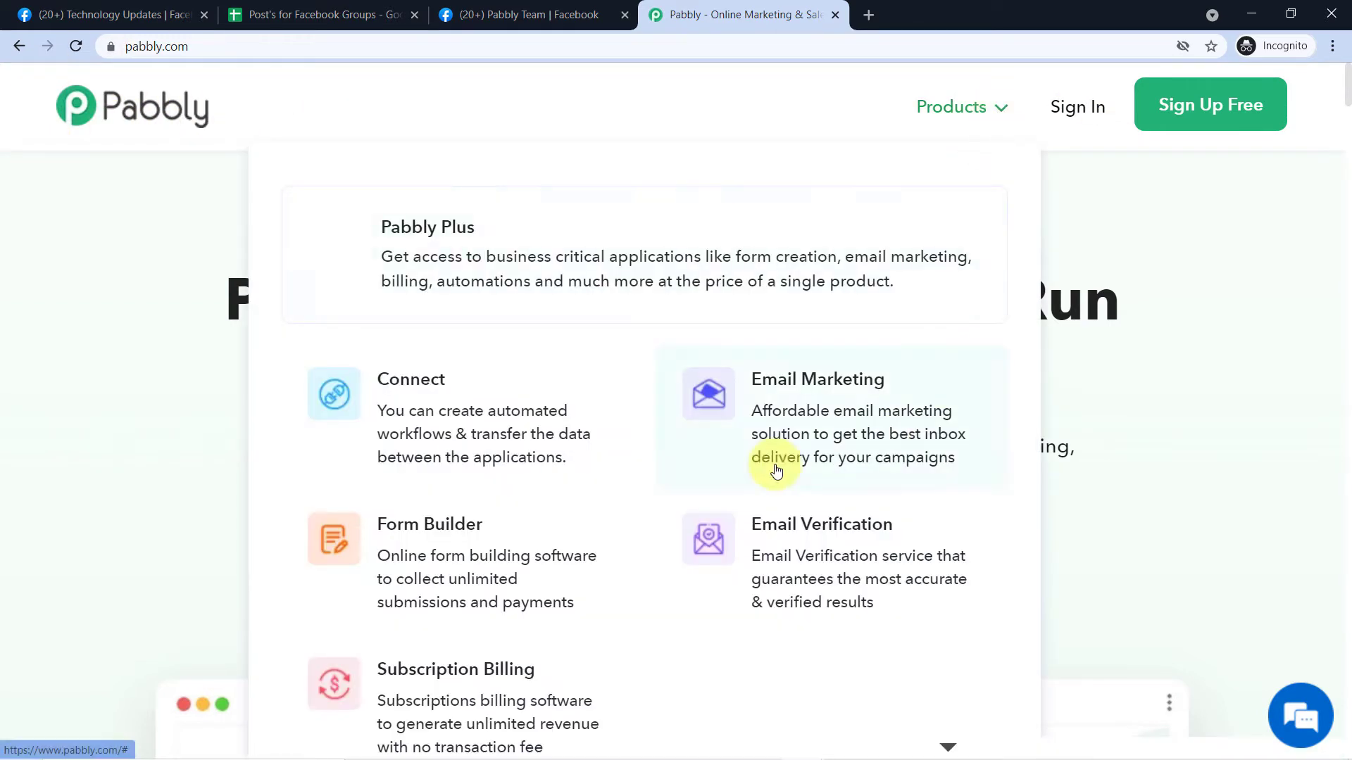
{"action": "left_click", "coordinate": [459, 407]}
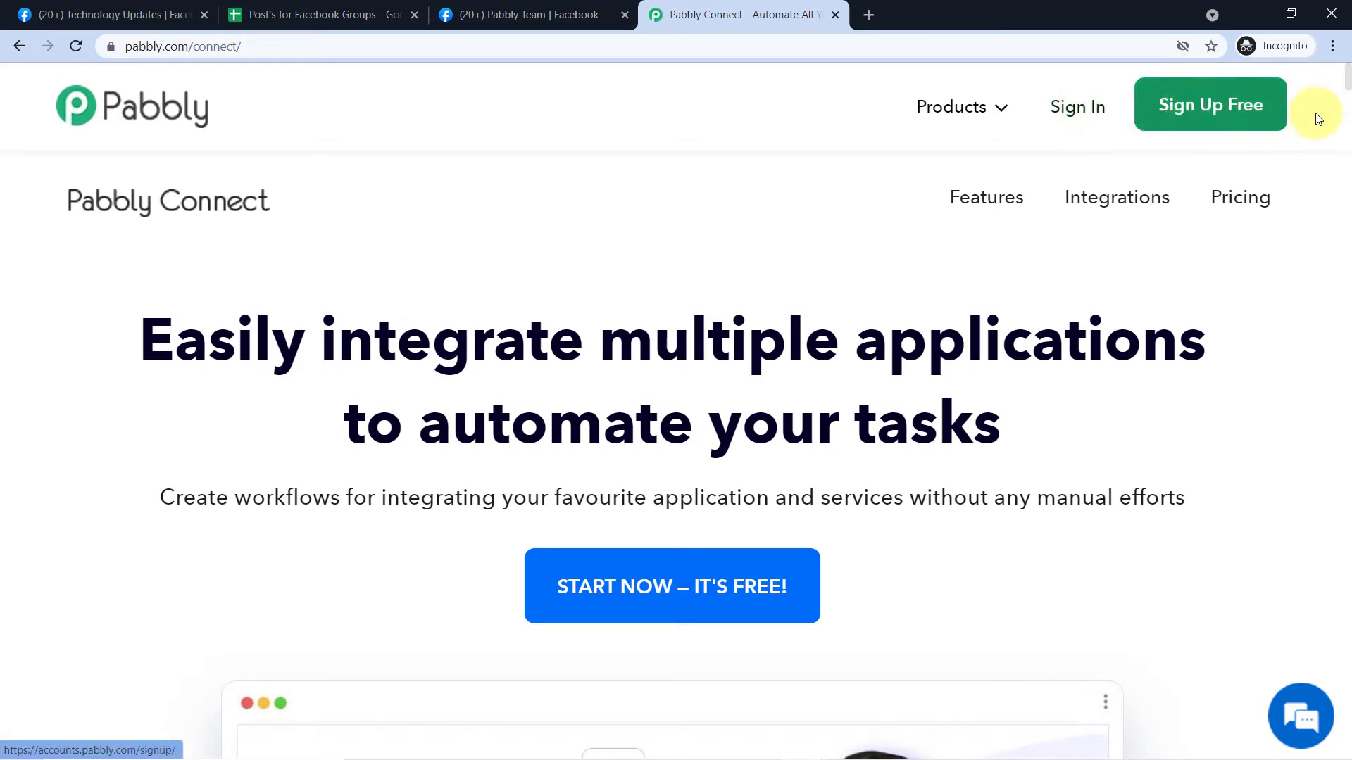
{"action": "left_click", "coordinate": [1089, 114]}
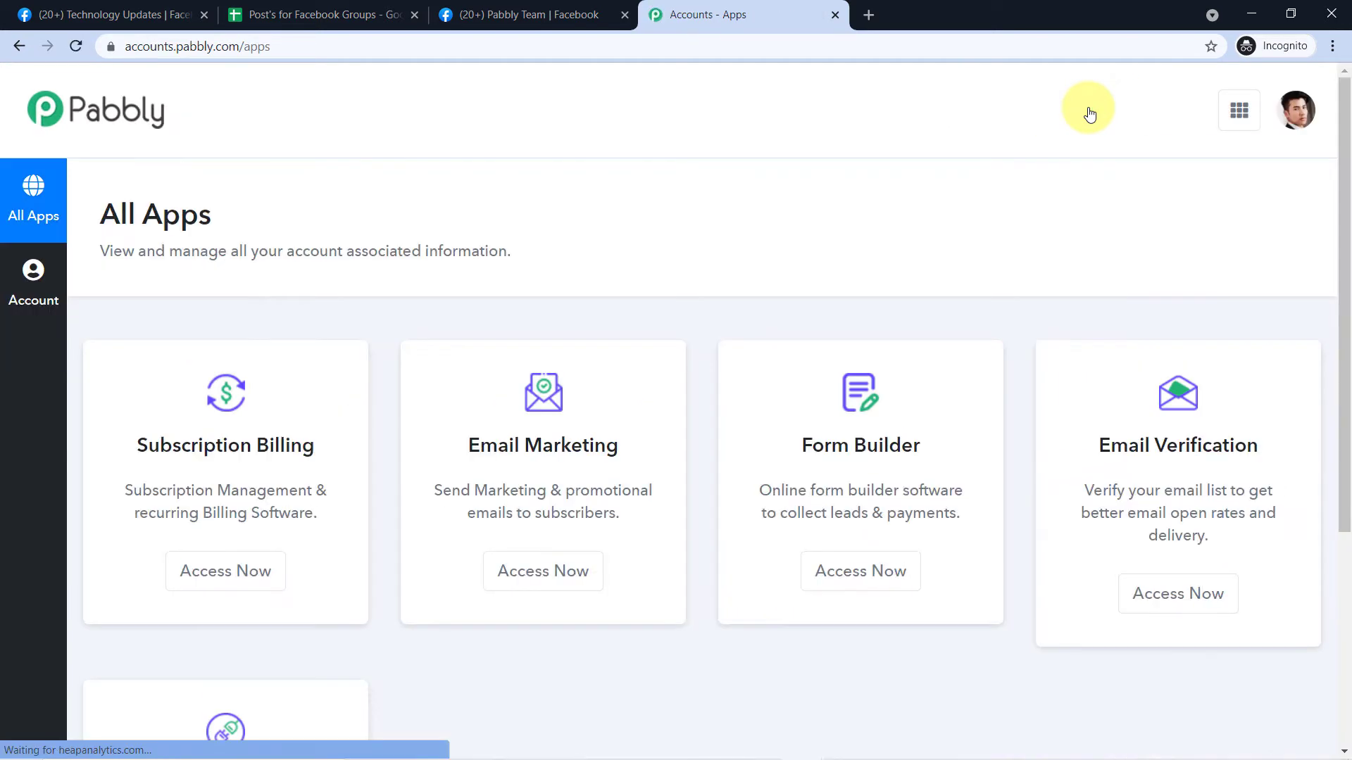
{"action": "scroll", "coordinate": [1089, 113], "scroll_direction": "down", "scroll_amount": 4}
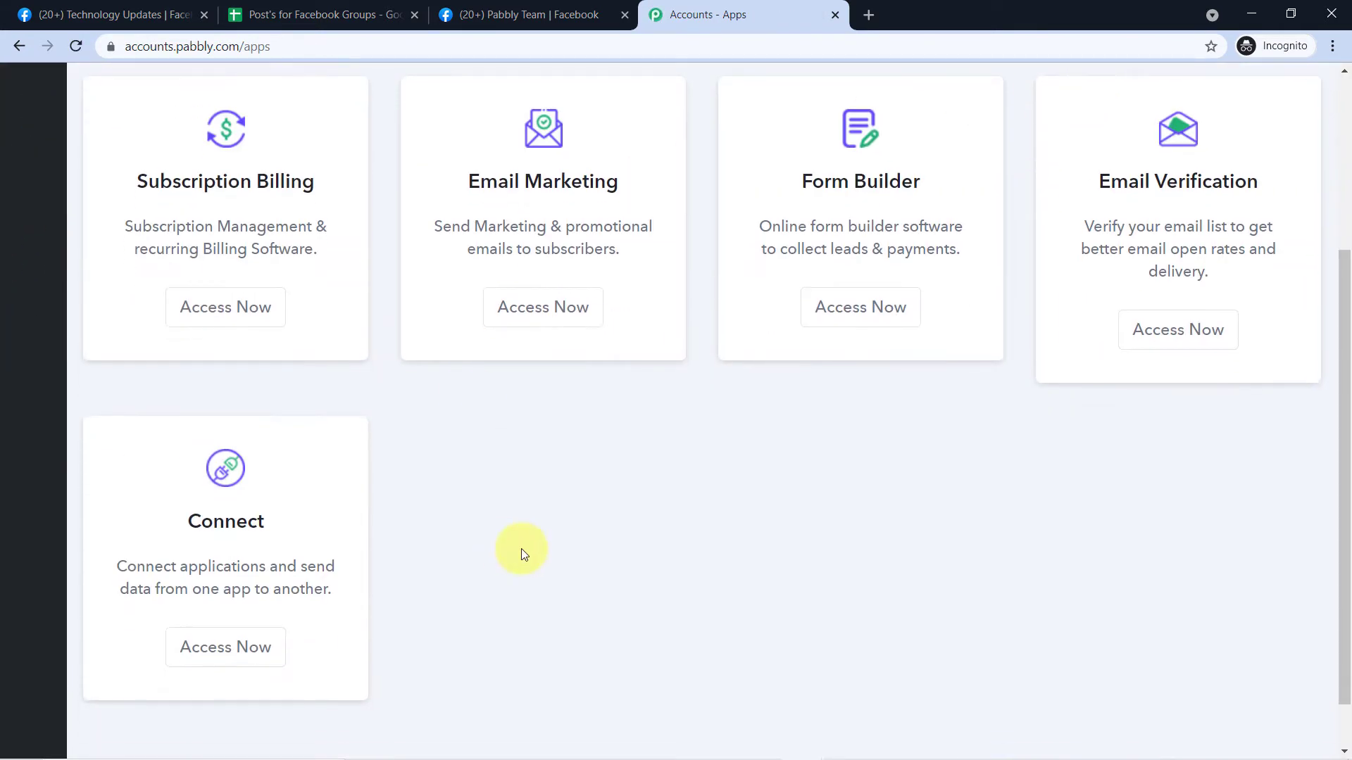
{"action": "scroll", "coordinate": [296, 535], "scroll_direction": "down", "scroll_amount": 1}
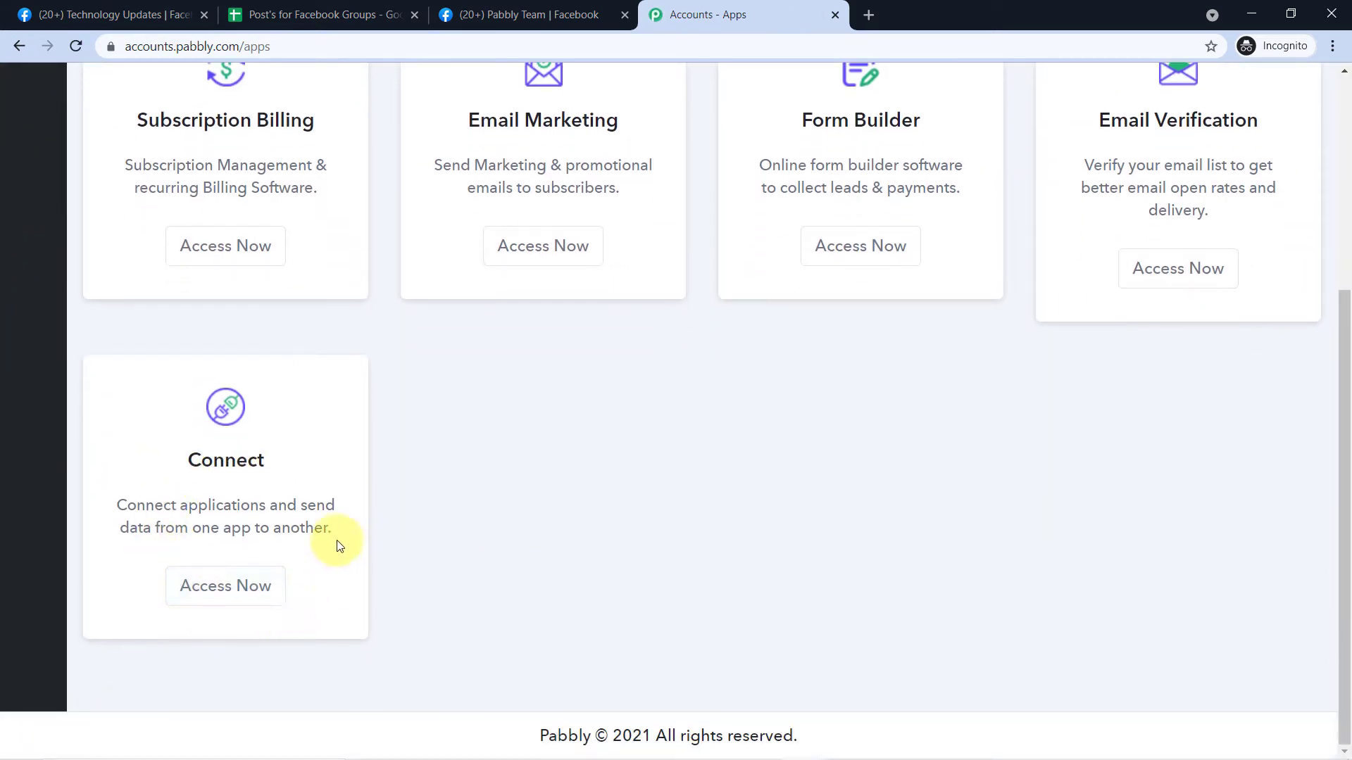
{"action": "left_click", "coordinate": [226, 582]}
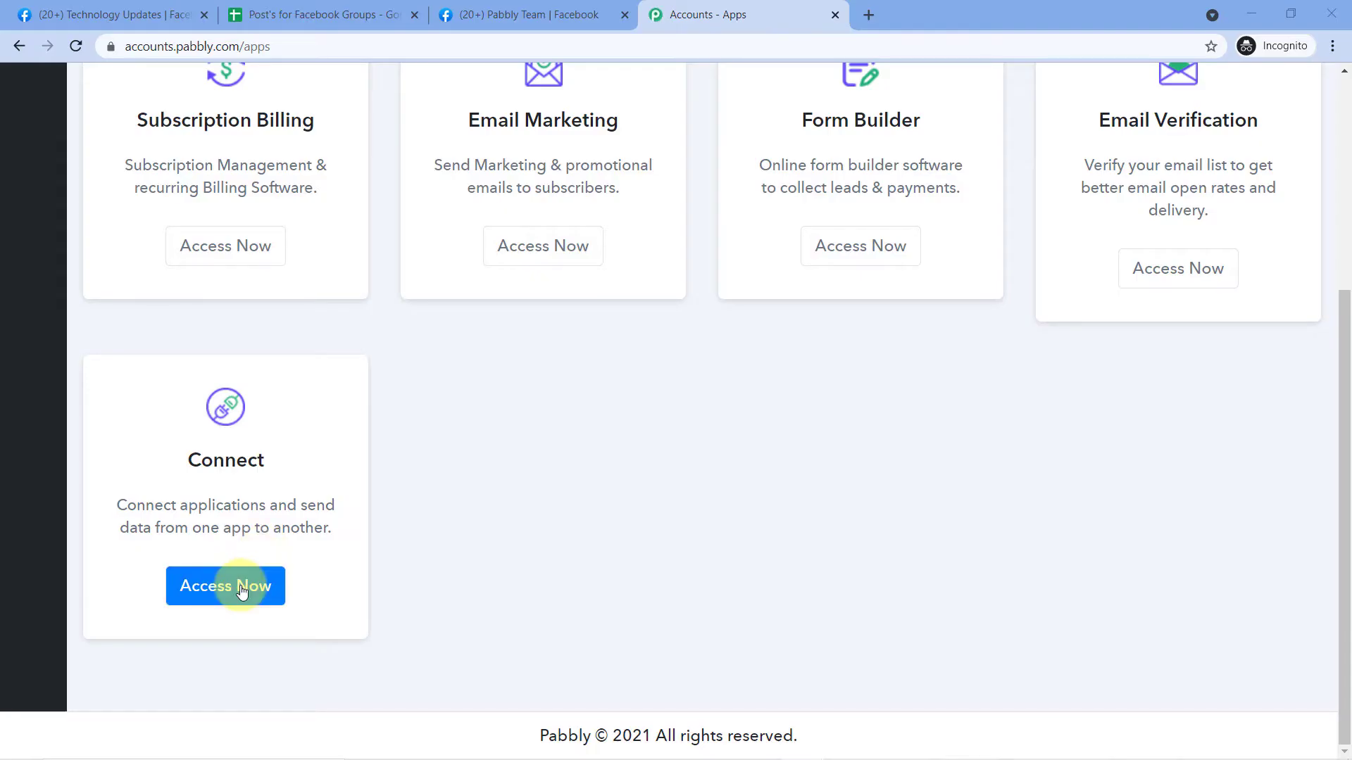
{"action": "left_click", "coordinate": [226, 588]}
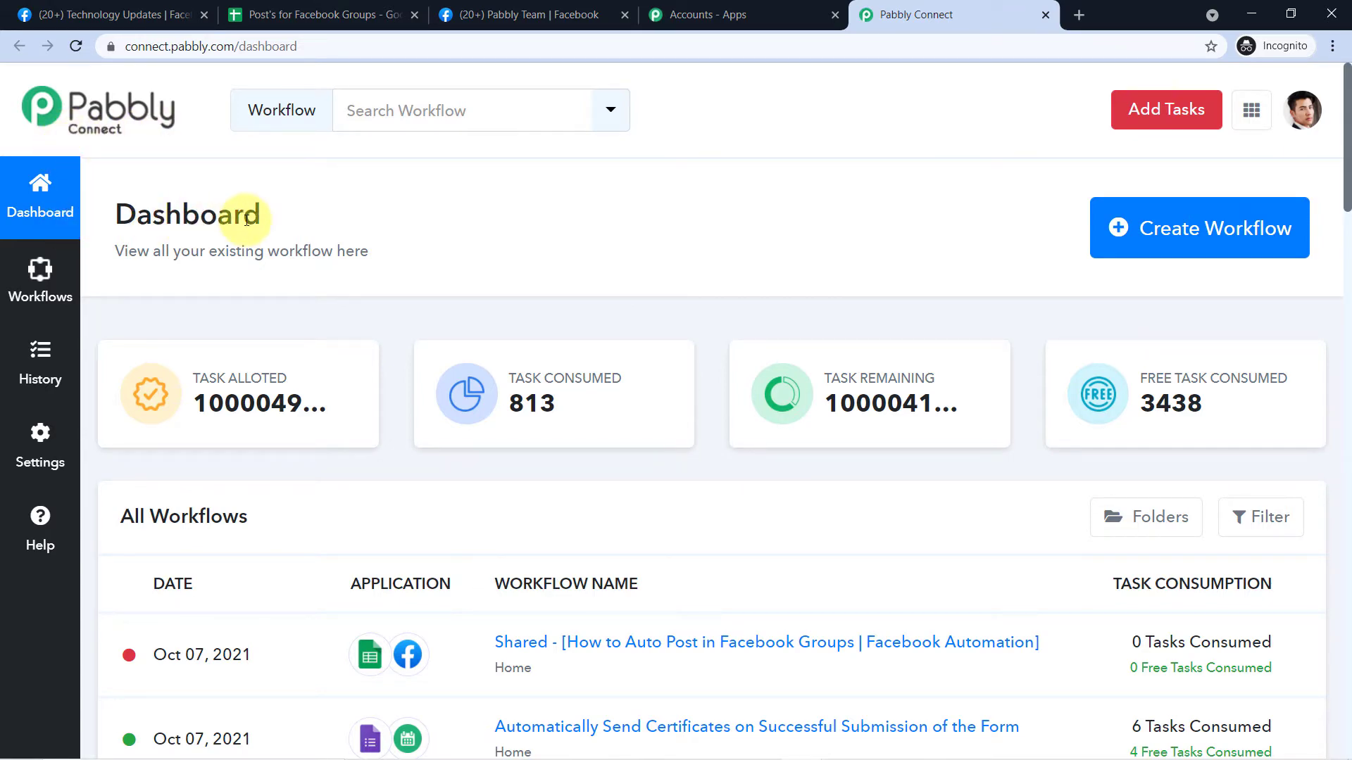
Create a new workflow named "Google Sheets to Facebook Groups".
{"action": "left_click", "coordinate": [1120, 229]}
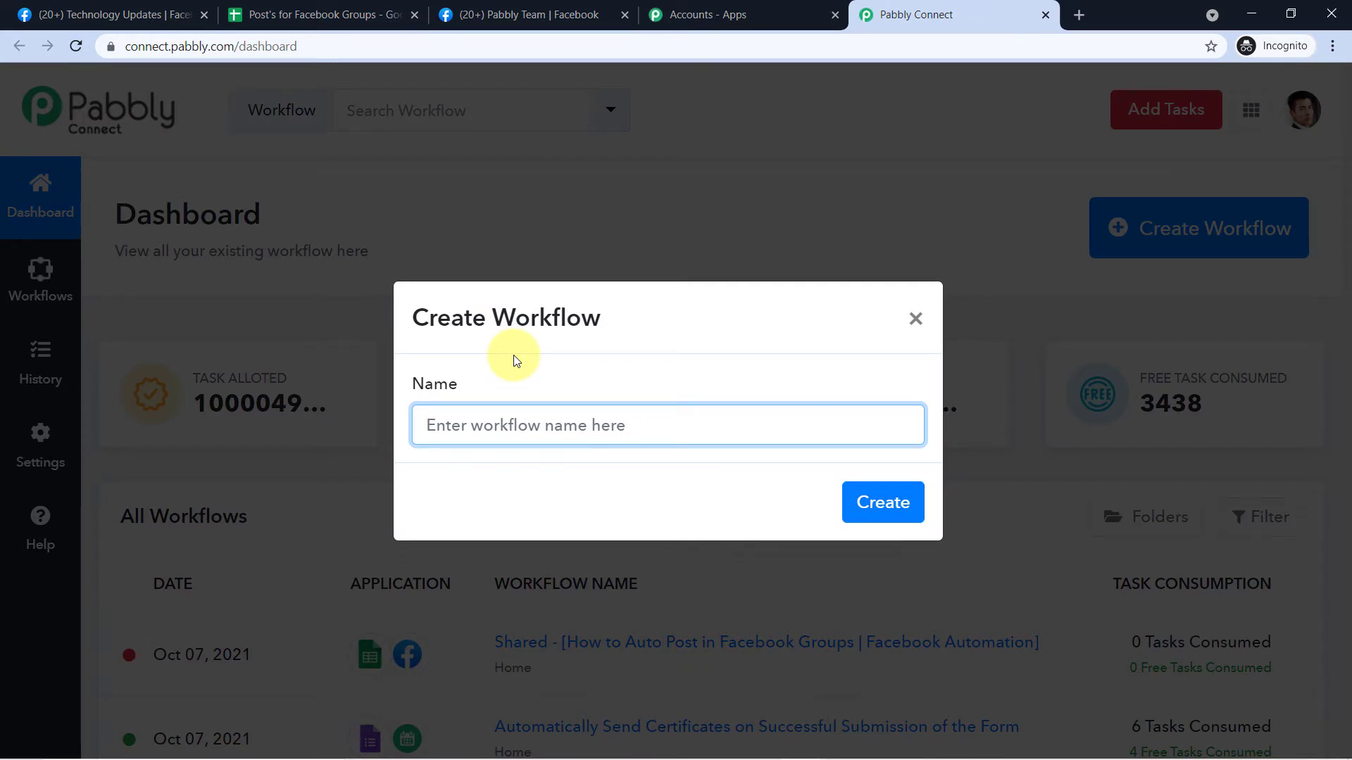
{"action": "type", "text": "G"}
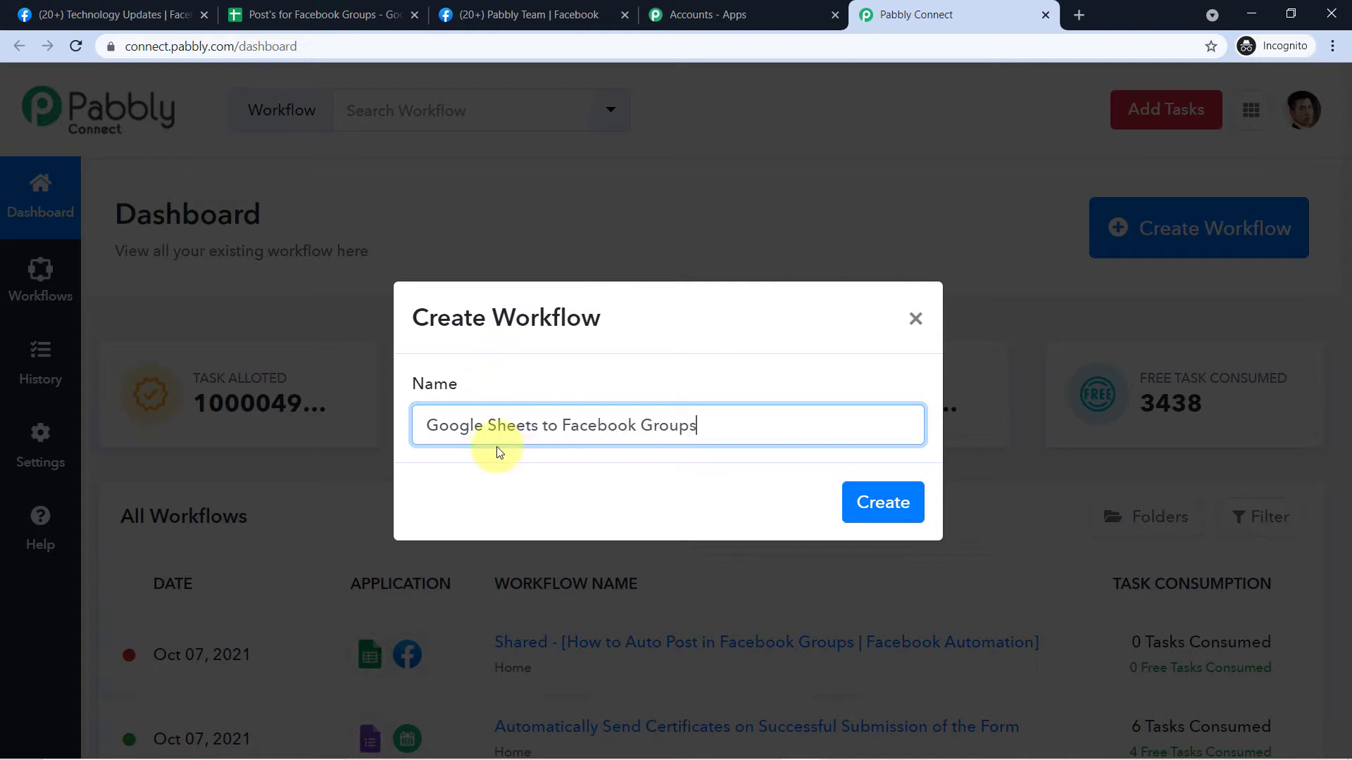
{"action": "left_click", "coordinate": [873, 501]}
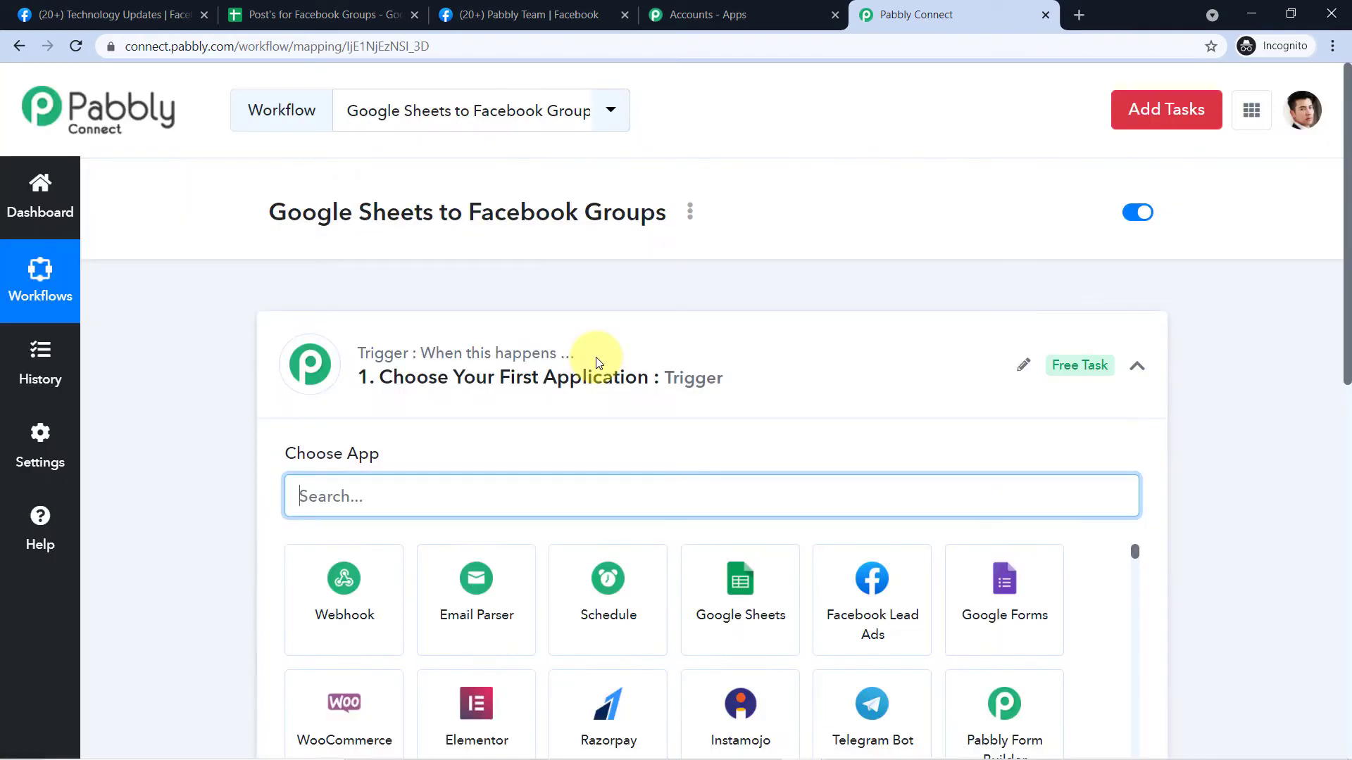
Choose Google Sheets as the workflow's trigger application.
{"action": "left_click", "coordinate": [603, 357]}
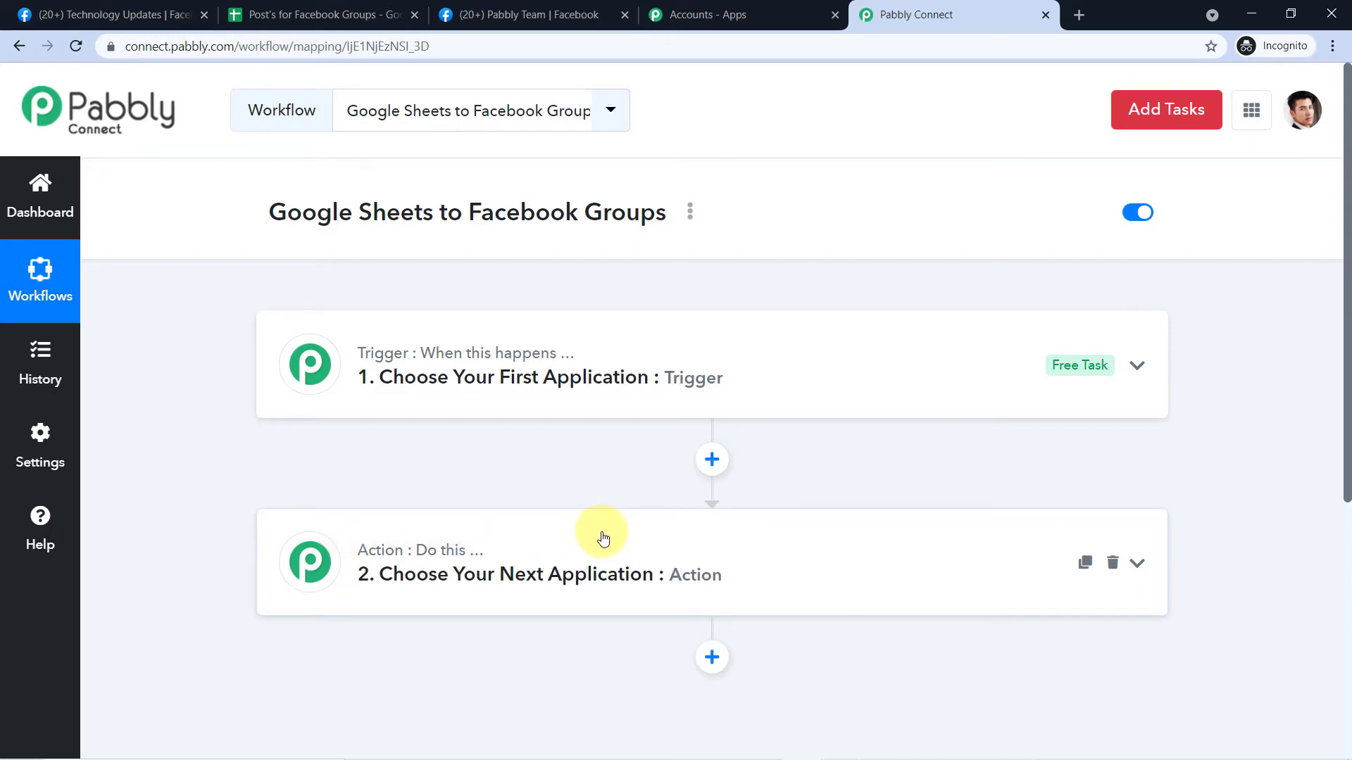
{"action": "left_click", "coordinate": [418, 366]}
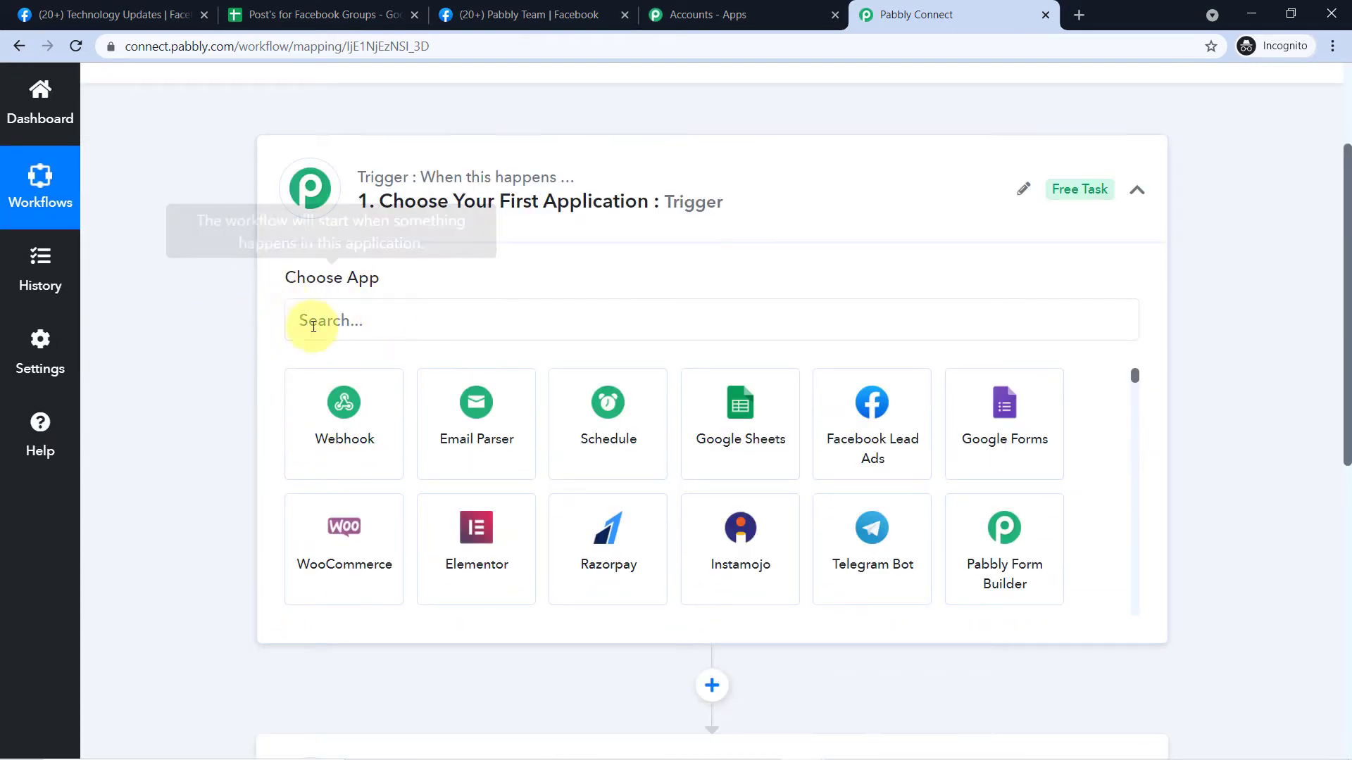
{"action": "left_click", "coordinate": [341, 321]}
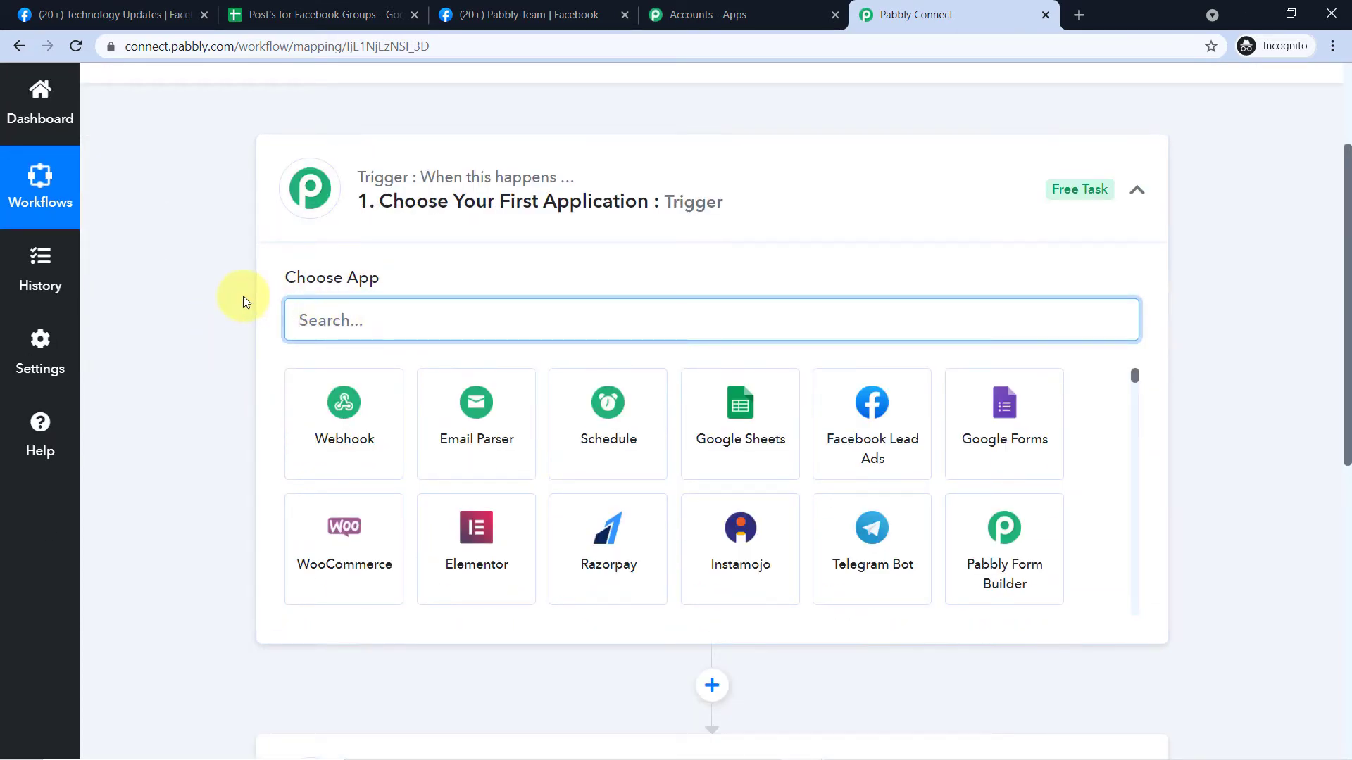
{"action": "type", "text": "G"}
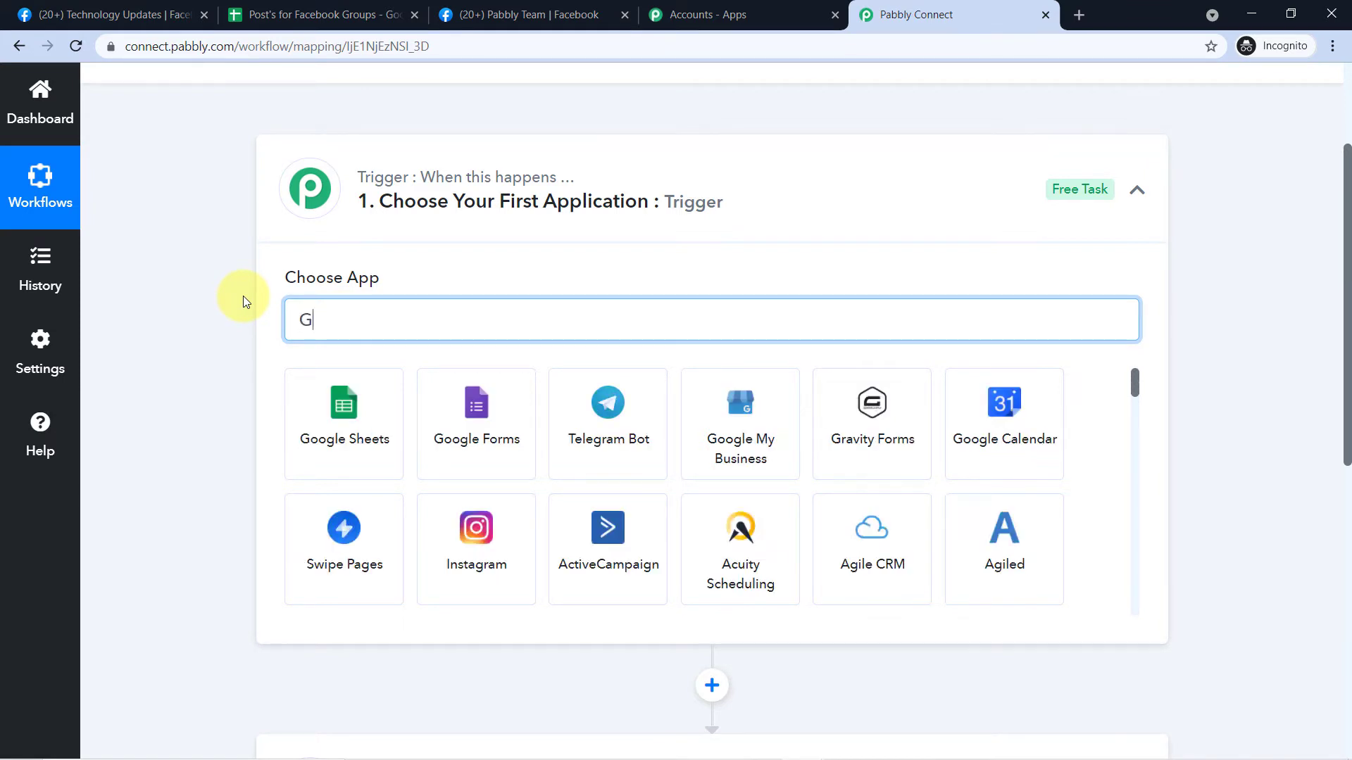
{"action": "type", "text": "oogle Sheets"}
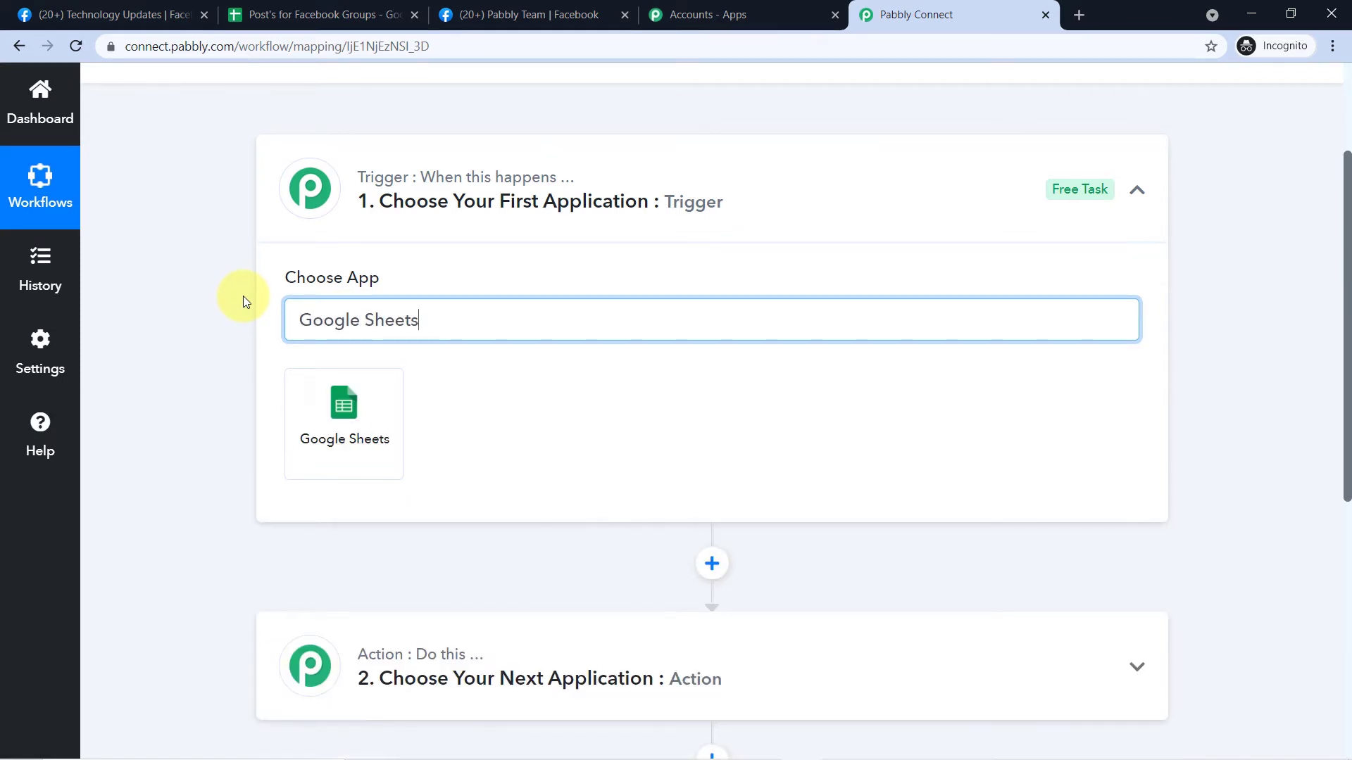
{"action": "left_click", "coordinate": [335, 435]}
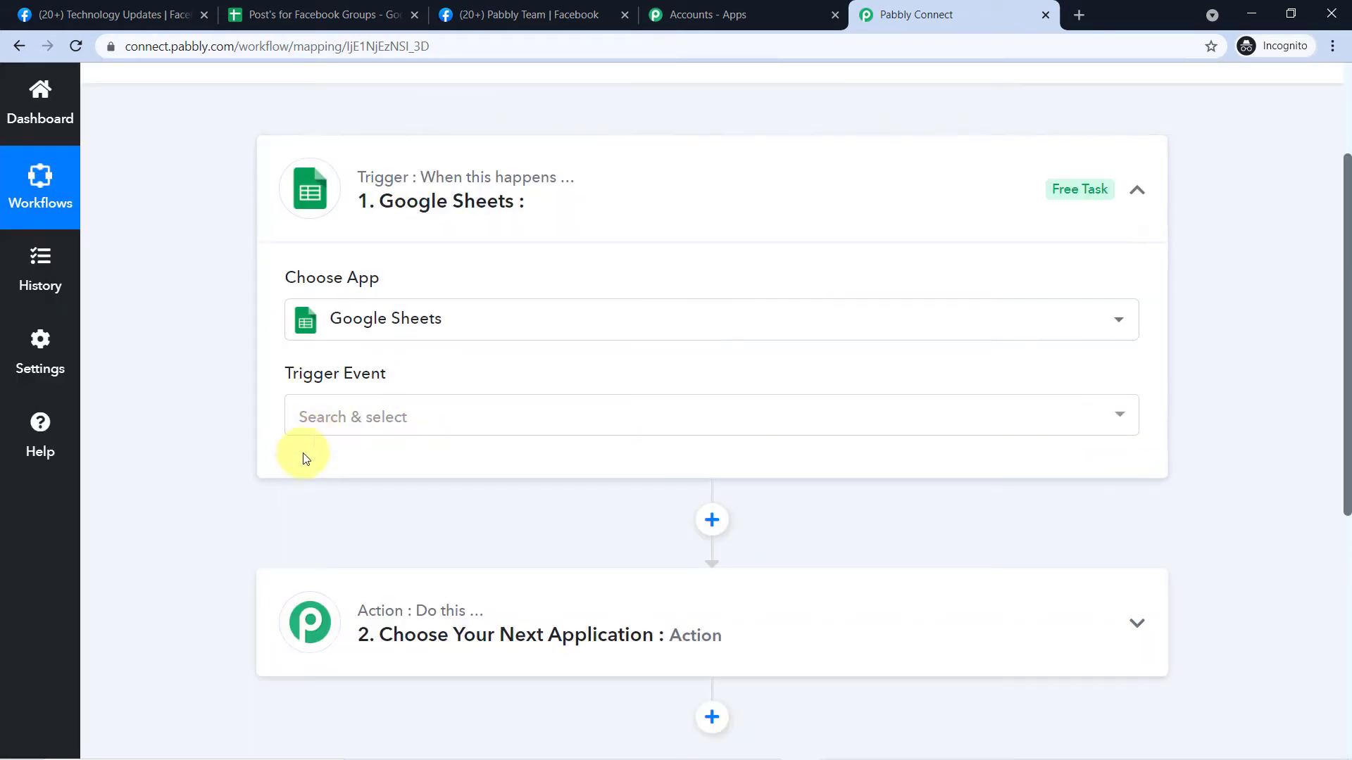
Set the trigger event to New Spreadsheet Row and review the webhook setup instructions.
{"action": "left_click", "coordinate": [302, 417]}
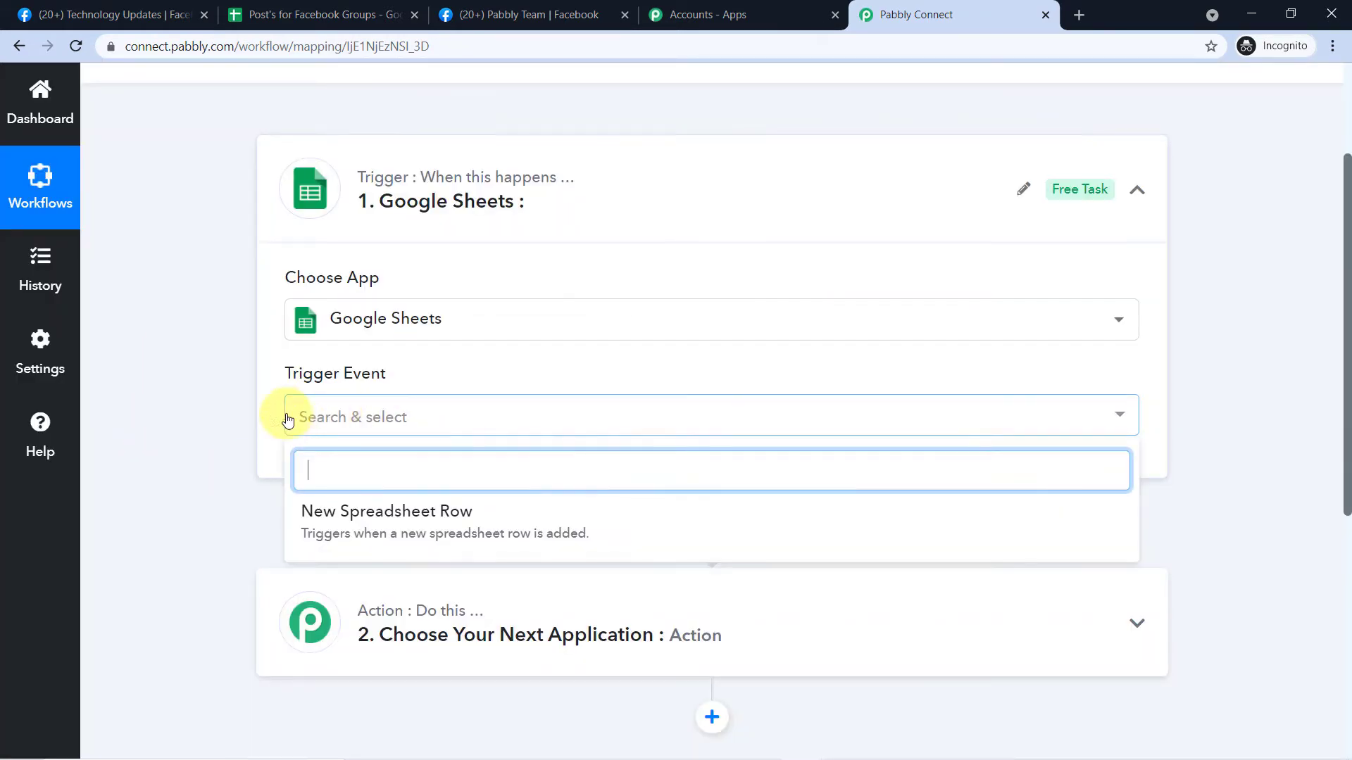
{"action": "left_click", "coordinate": [355, 524]}
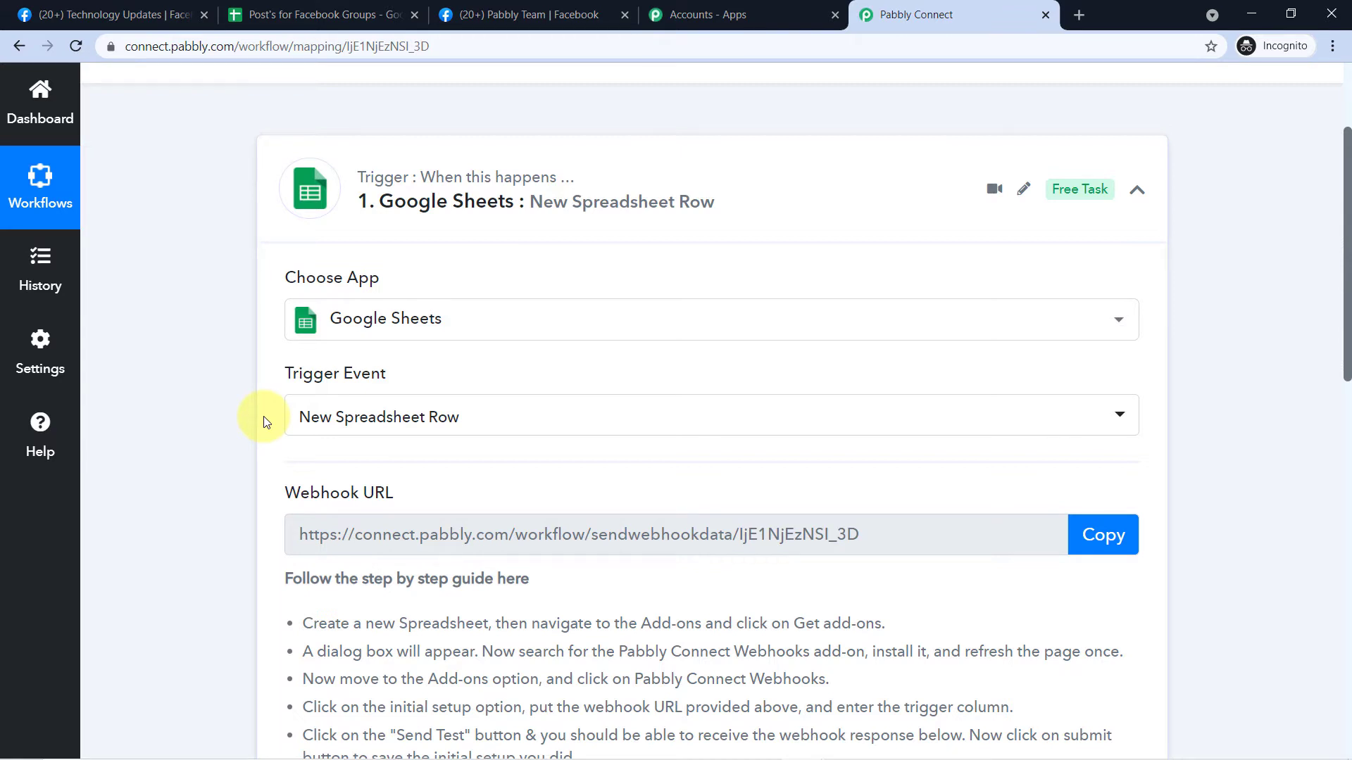
{"action": "scroll", "coordinate": [274, 393], "scroll_direction": "down", "scroll_amount": 3}
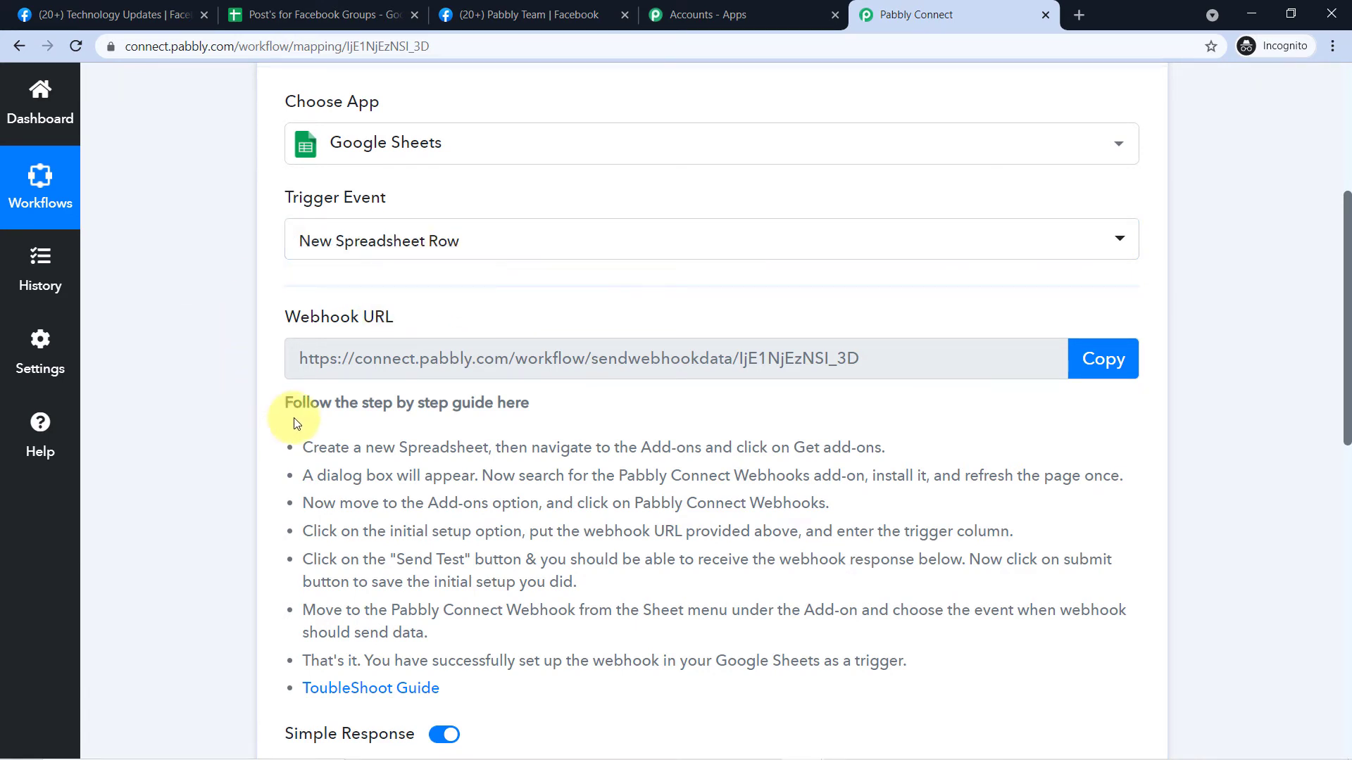
{"action": "scroll", "coordinate": [296, 423], "scroll_direction": "down", "scroll_amount": 1}
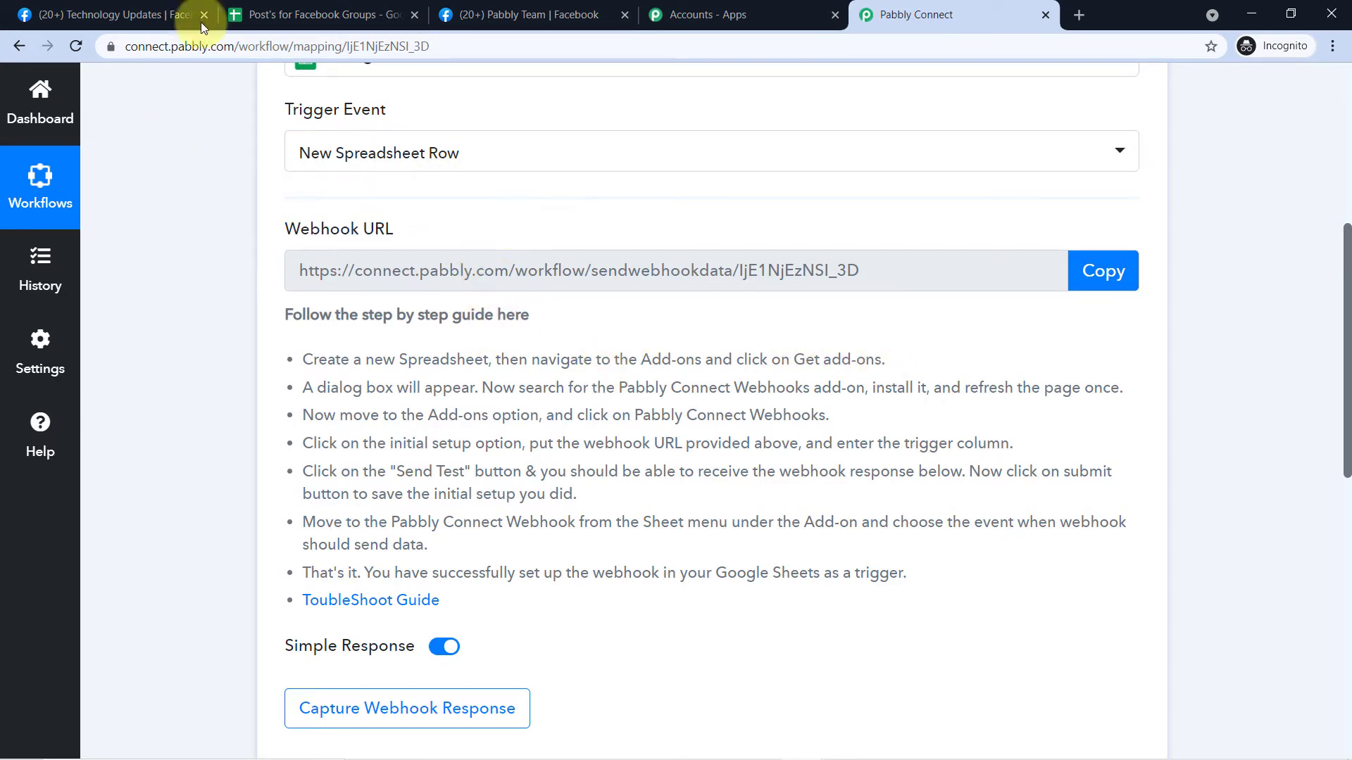
In the "Post's for Facebook Groups" Google Sheet, enter the headers Title, Image URL and Post Content in cells A1 to C1.
{"action": "left_click_drag", "start_coordinate": [310, 14], "coordinate": [134, 14]}
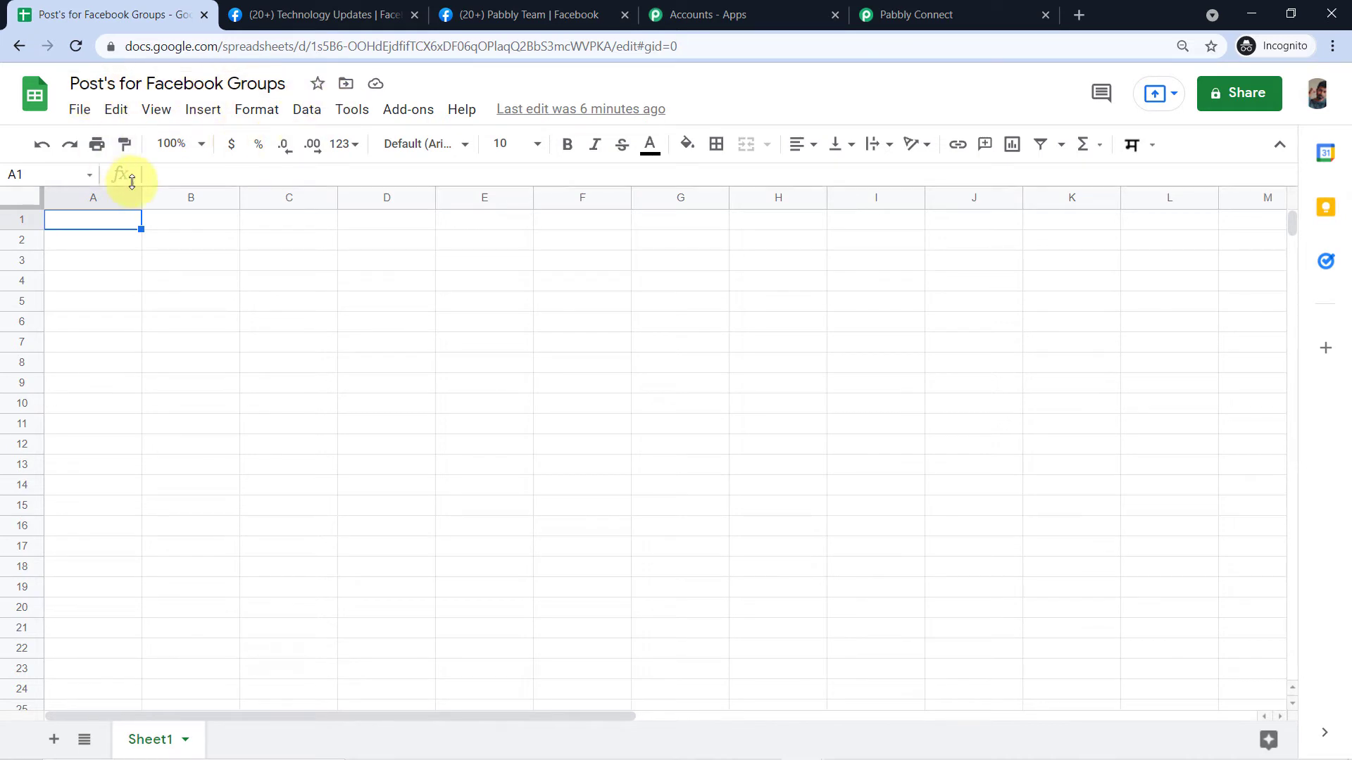
{"action": "double_click", "coordinate": [93, 221]}
{"action": "type", "text": "Title"}
{"action": "key", "text": "Tab"}
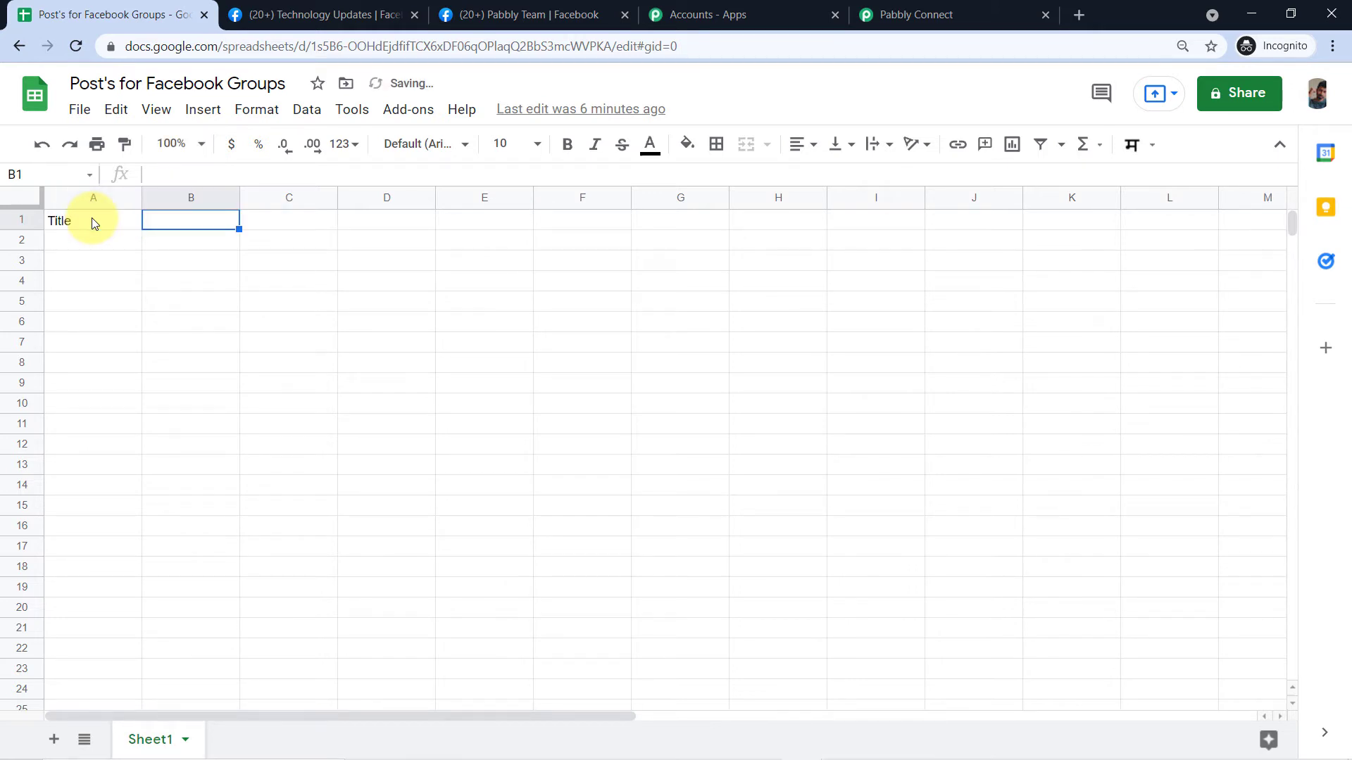
{"action": "type", "text": "Im"}
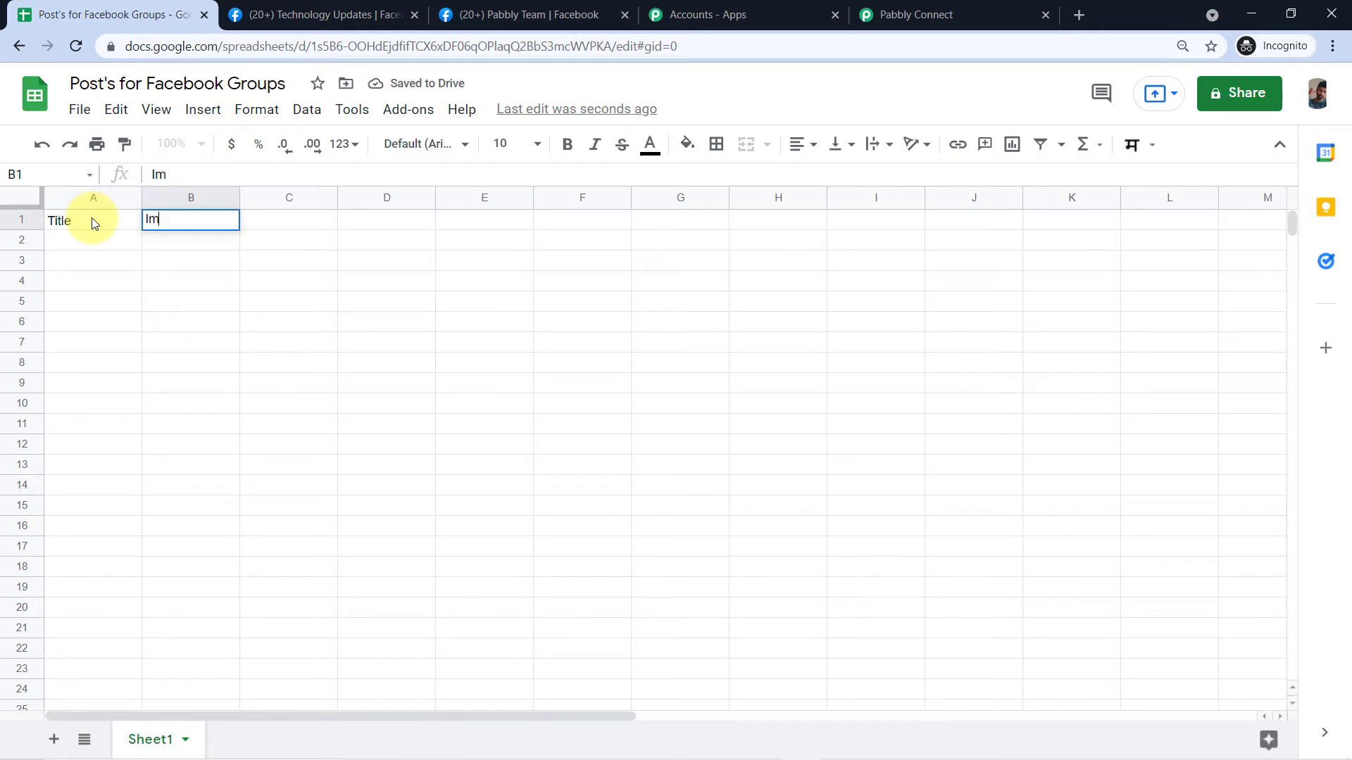
{"action": "type", "text": "age URL"}
{"action": "key", "text": "Tab"}
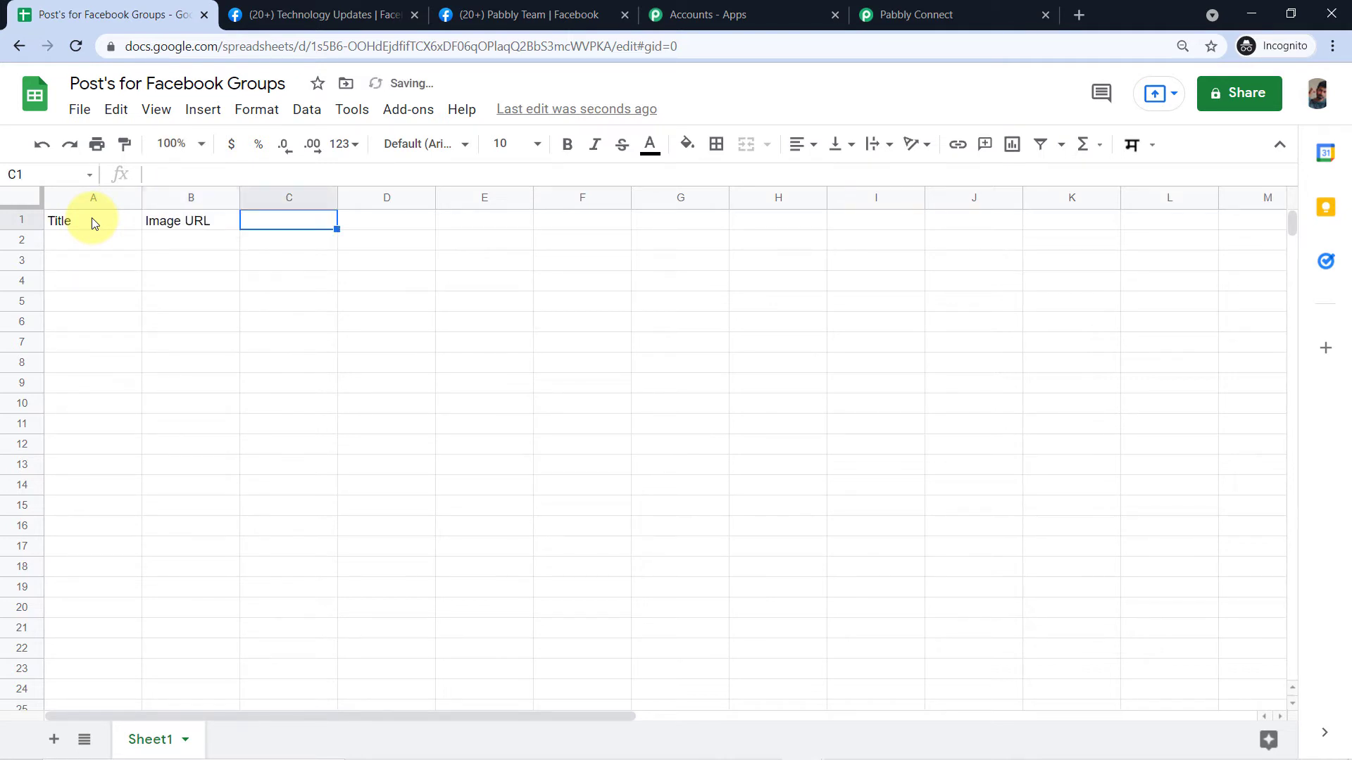
{"action": "type", "text": "Post Content"}
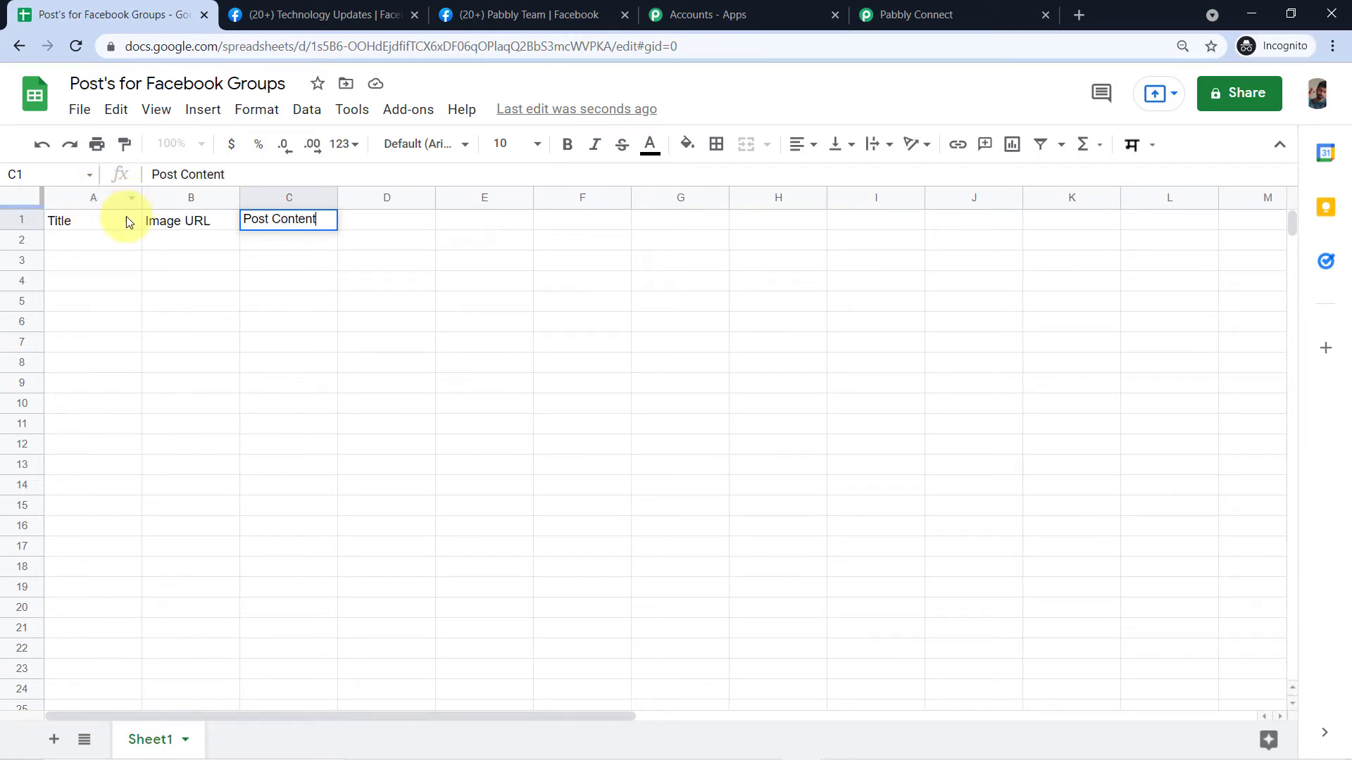
Finish the header entry and make the whole header row bold.
{"action": "left_click", "coordinate": [121, 219]}
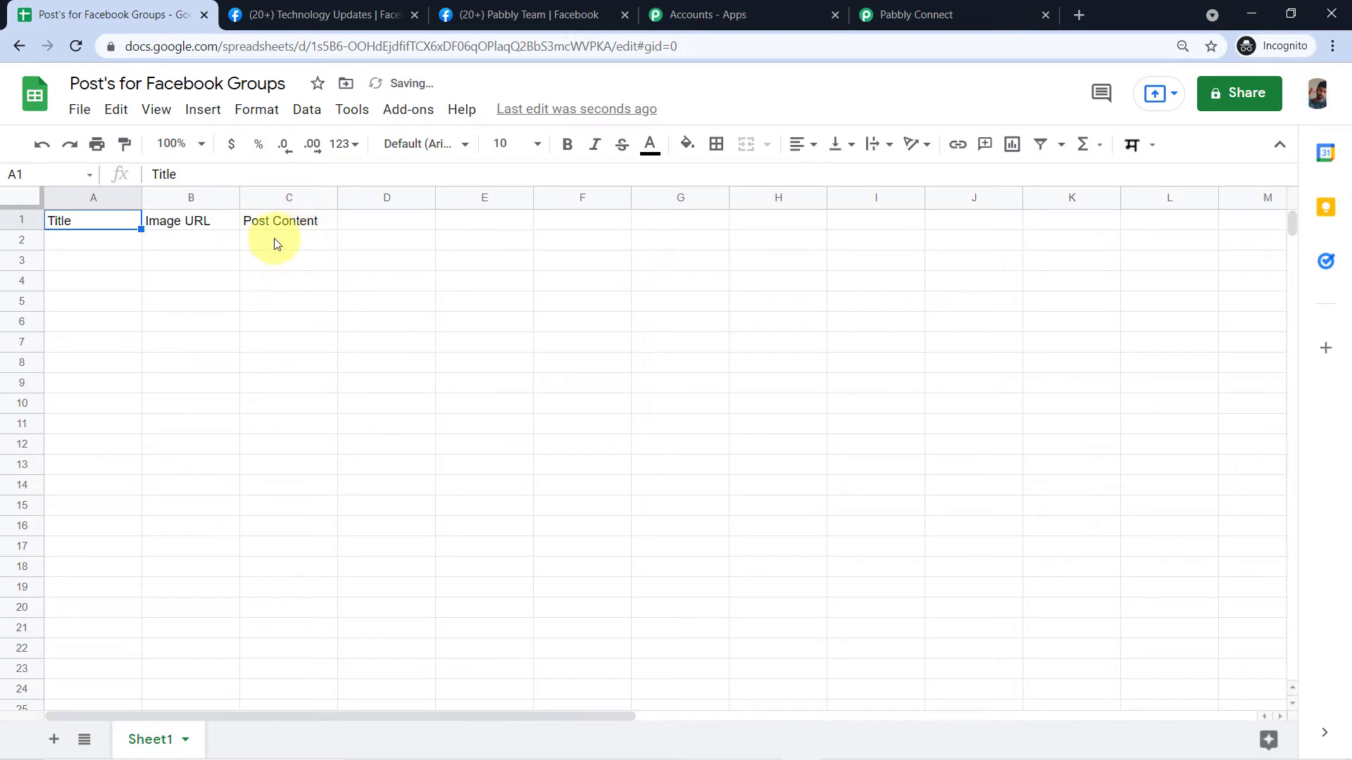
{"action": "left_click", "coordinate": [22, 225]}
{"action": "key", "text": "ctrl+b"}
Centre the contents of all cells horizontally and vertically and turn on text wrapping for the entire sheet.
{"action": "left_click", "coordinate": [21, 198]}
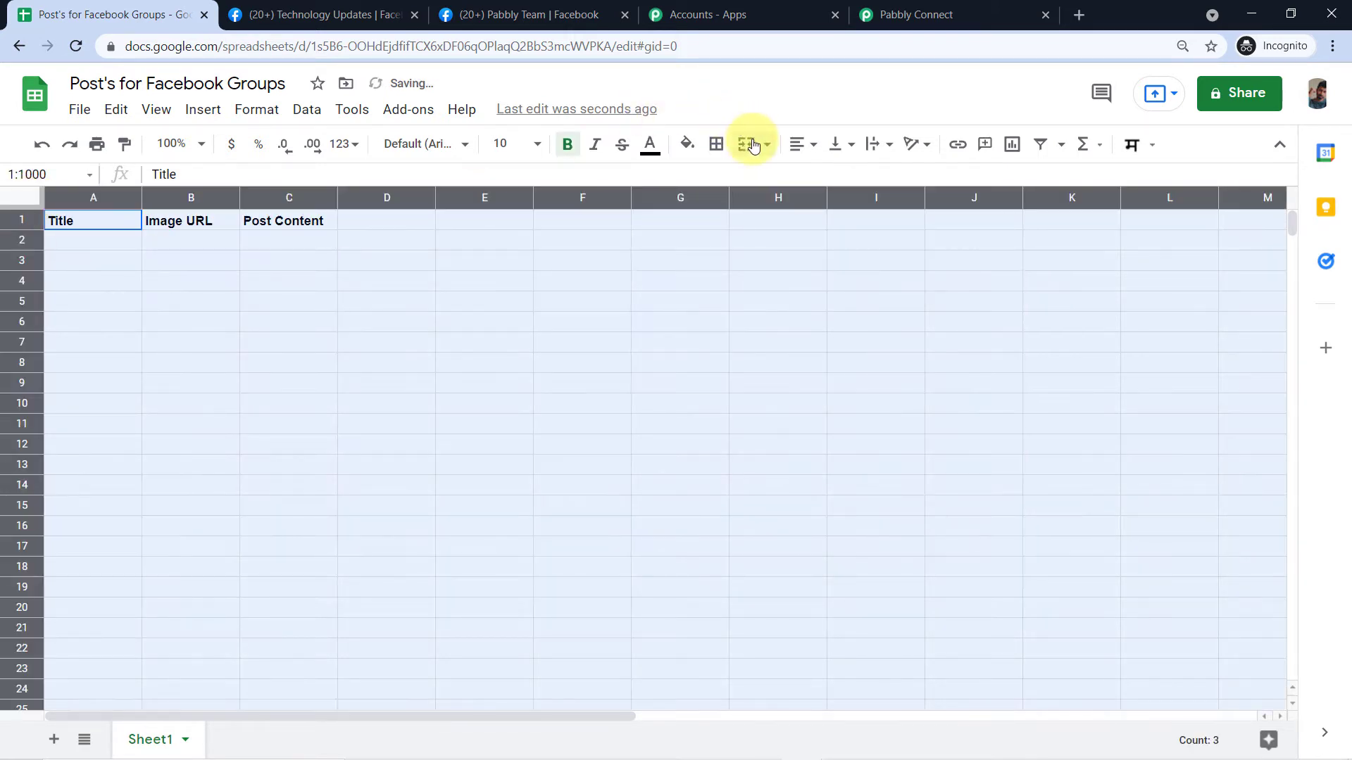
{"action": "left_click", "coordinate": [798, 144]}
{"action": "left_click", "coordinate": [822, 172]}
{"action": "left_click", "coordinate": [848, 146]}
{"action": "left_click", "coordinate": [854, 174]}
{"action": "left_click", "coordinate": [876, 145]}
{"action": "left_click", "coordinate": [896, 175]}
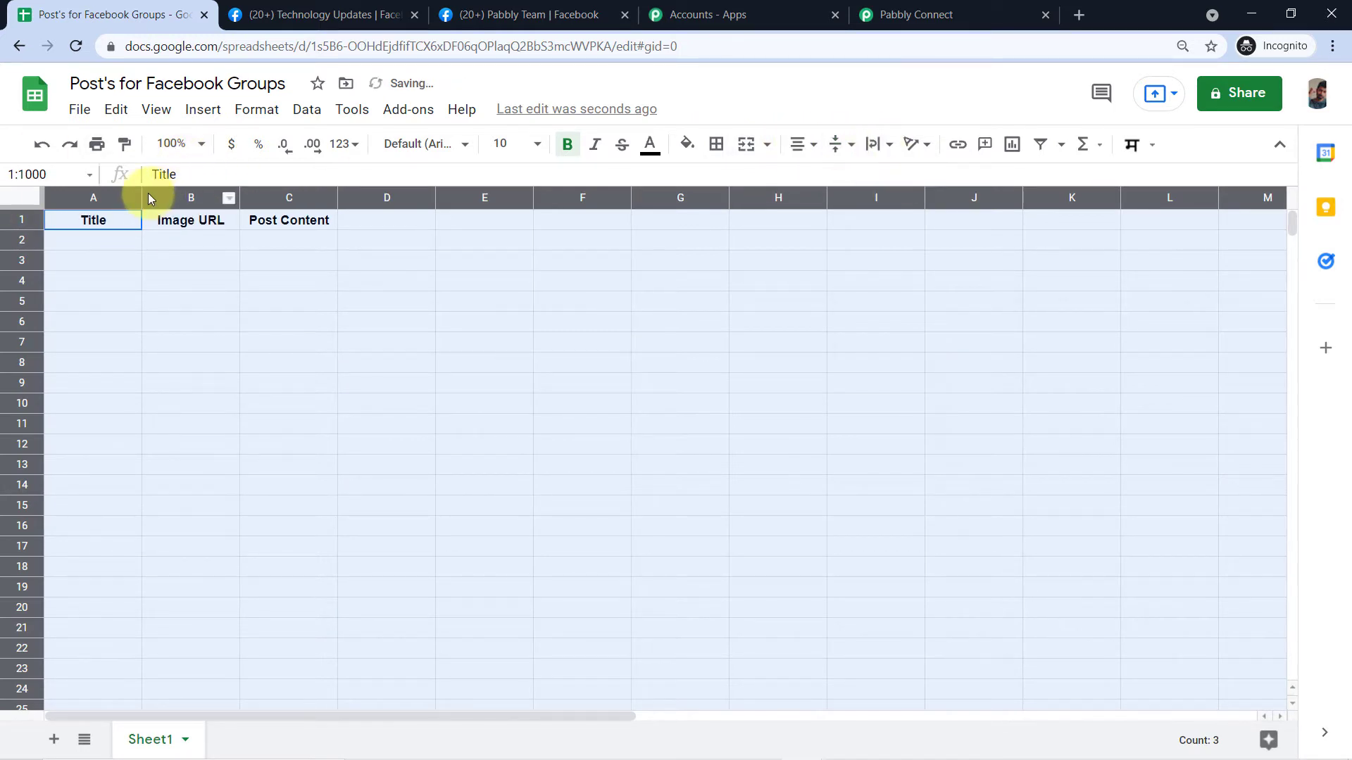
Widen all the sheet's columns equally to about 1.6 times their default width.
{"action": "left_click_drag", "start_coordinate": [141, 197], "coordinate": [205, 197]}
{"action": "left_click", "coordinate": [350, 259]}
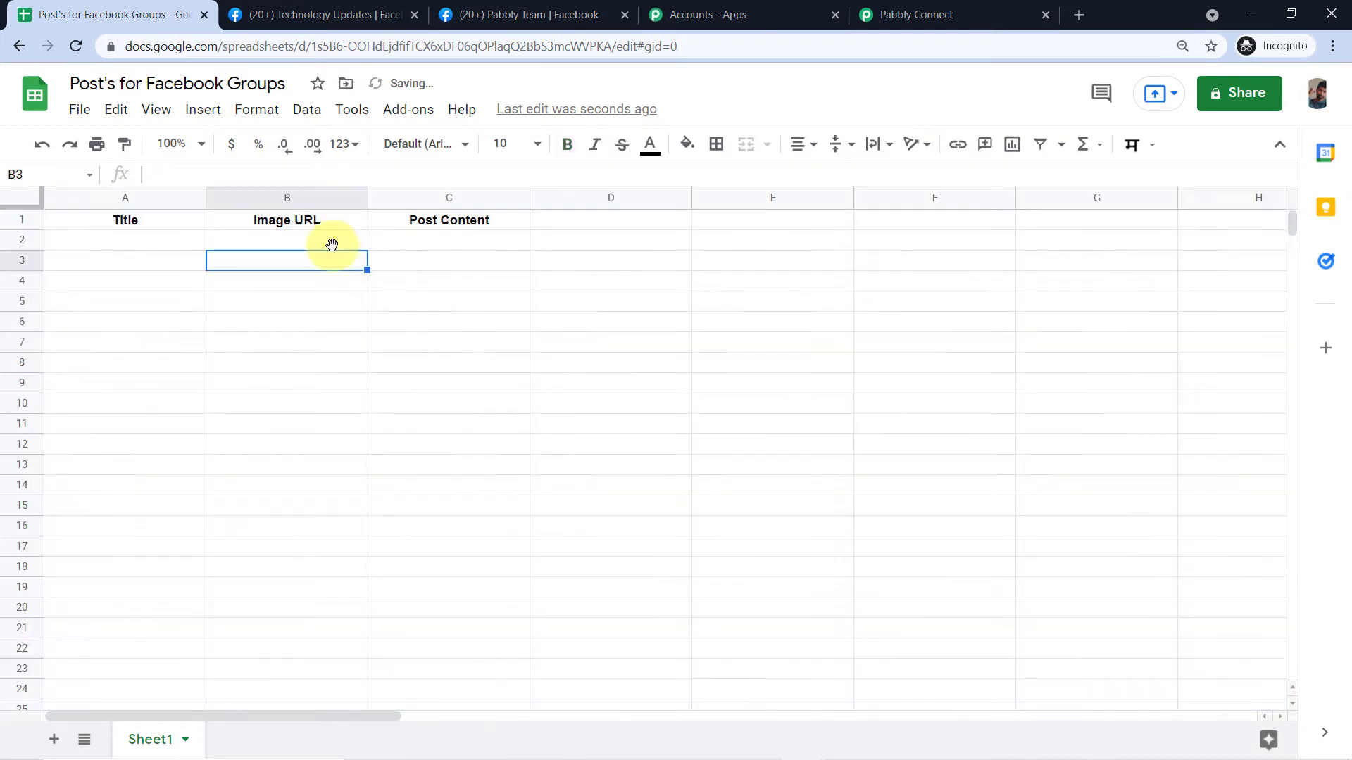
{"action": "left_click", "coordinate": [121, 240]}
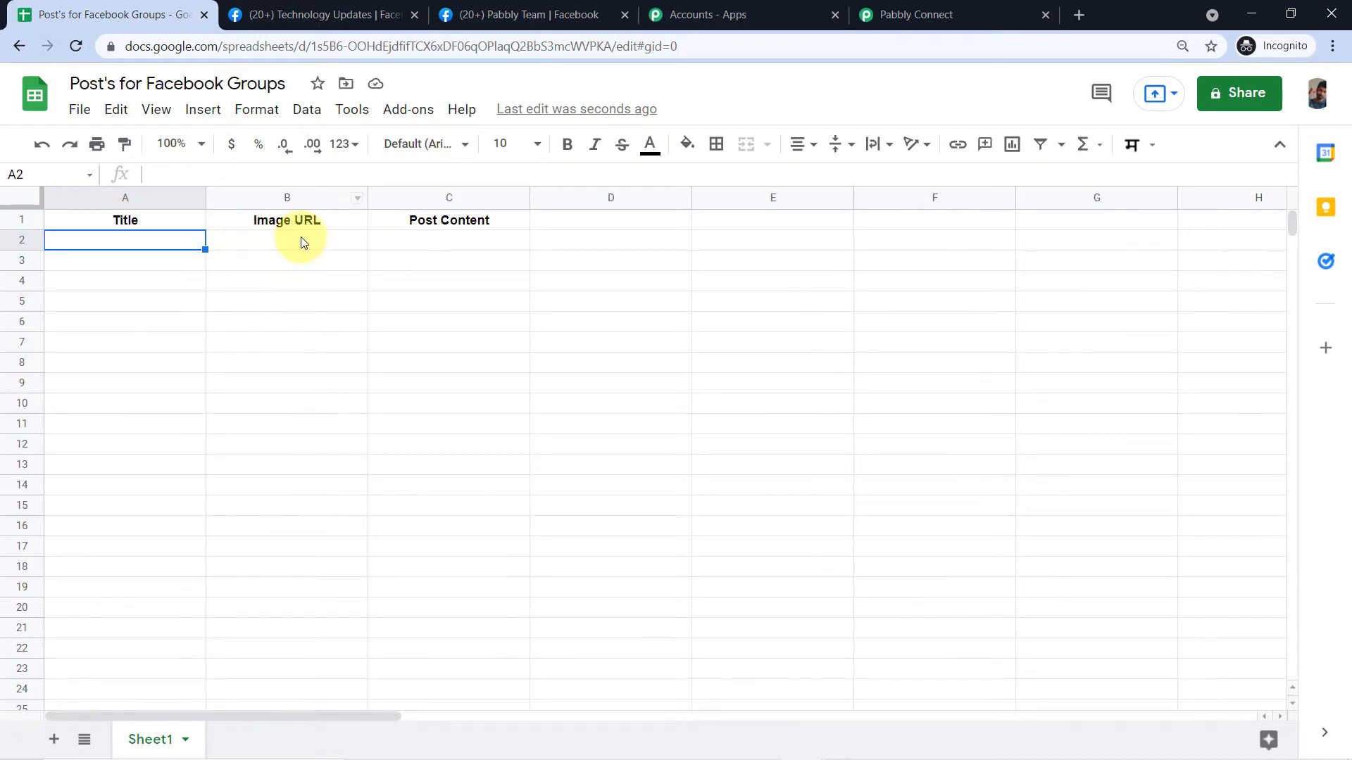
{"action": "left_click", "coordinate": [425, 243]}
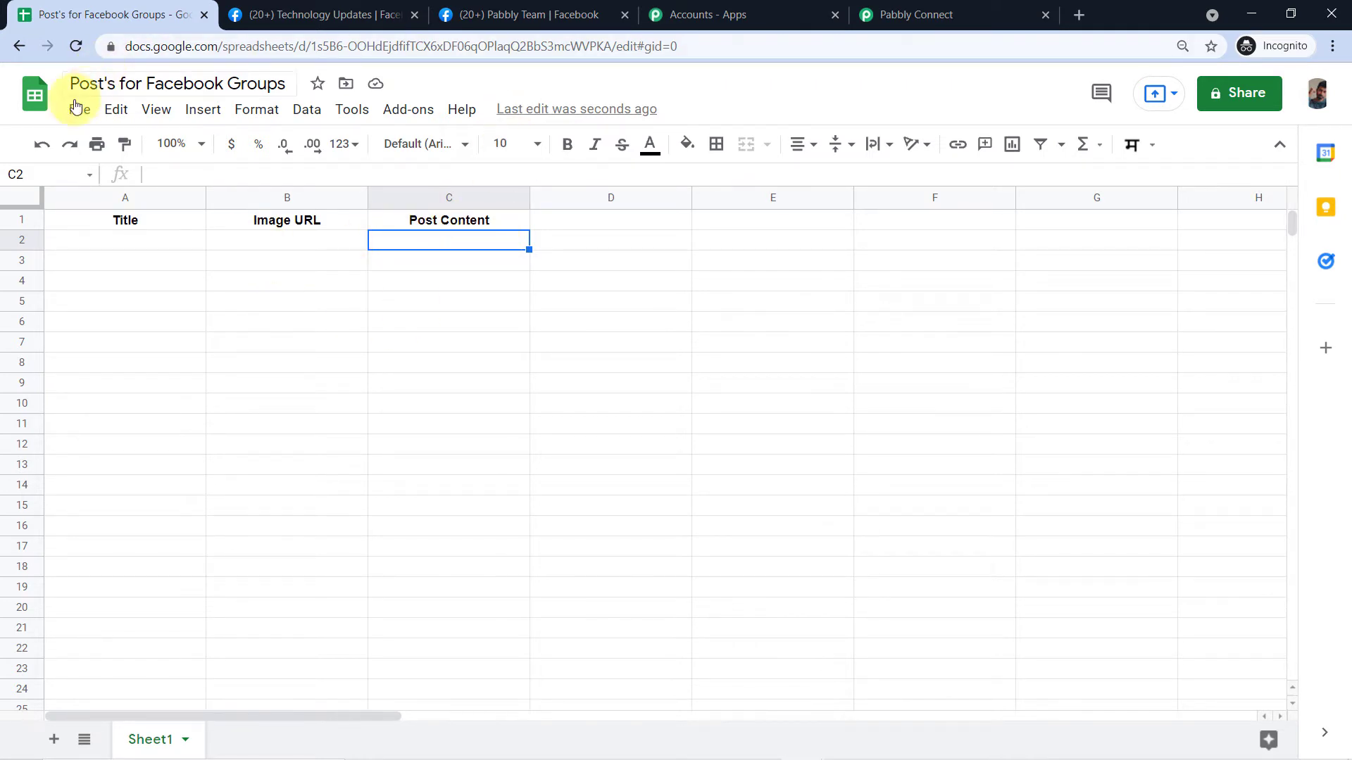
Search the add-ons marketplace for Pabbly Connect Webhooks, close the marketplace and reload the spreadsheet.
{"action": "left_click", "coordinate": [406, 117]}
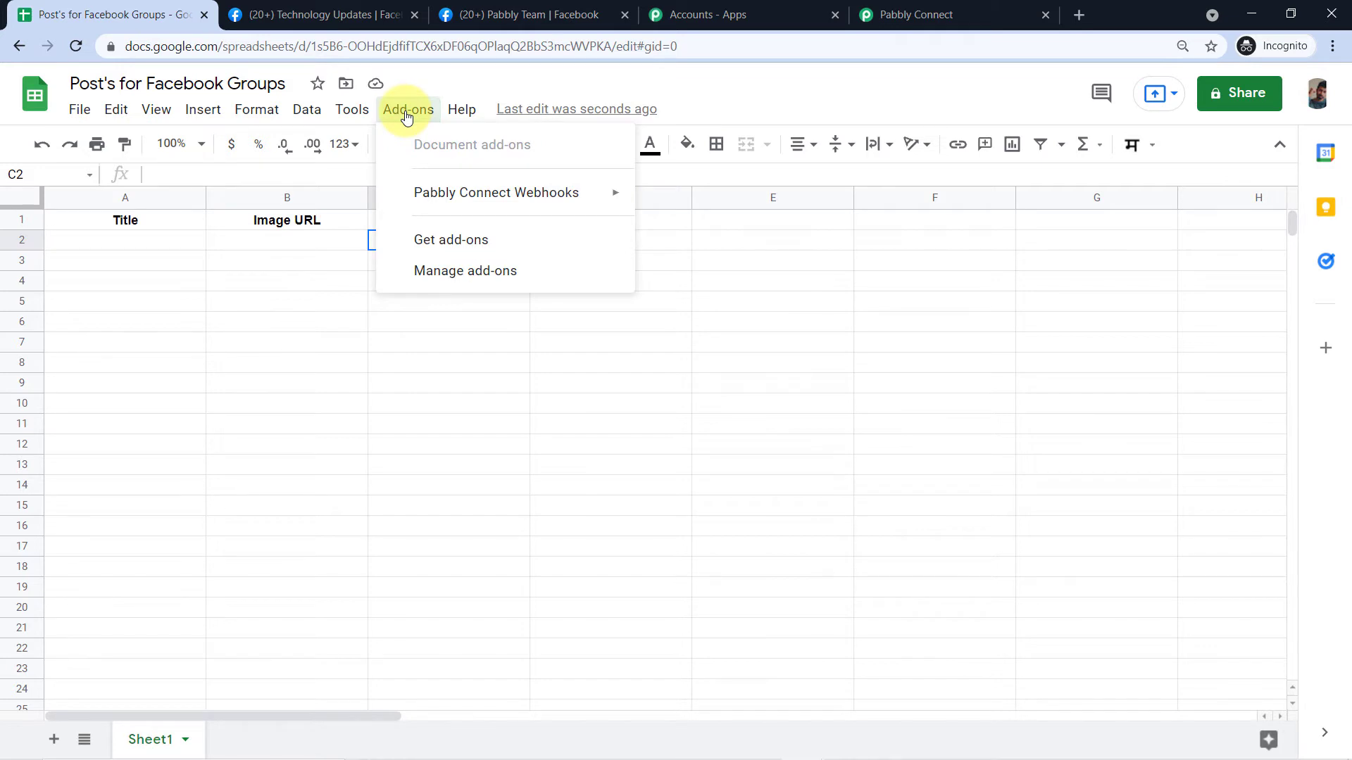
{"action": "left_click", "coordinate": [461, 246]}
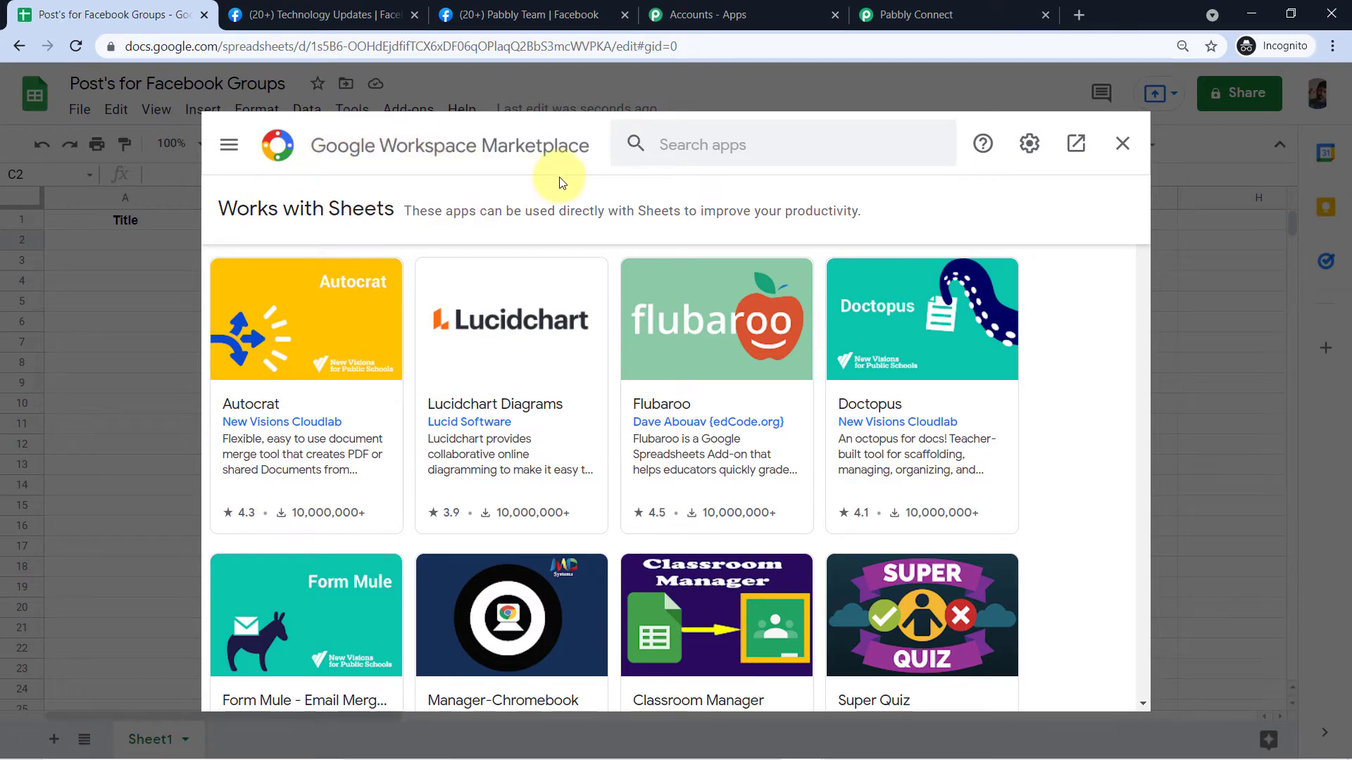
{"action": "left_click", "coordinate": [697, 150]}
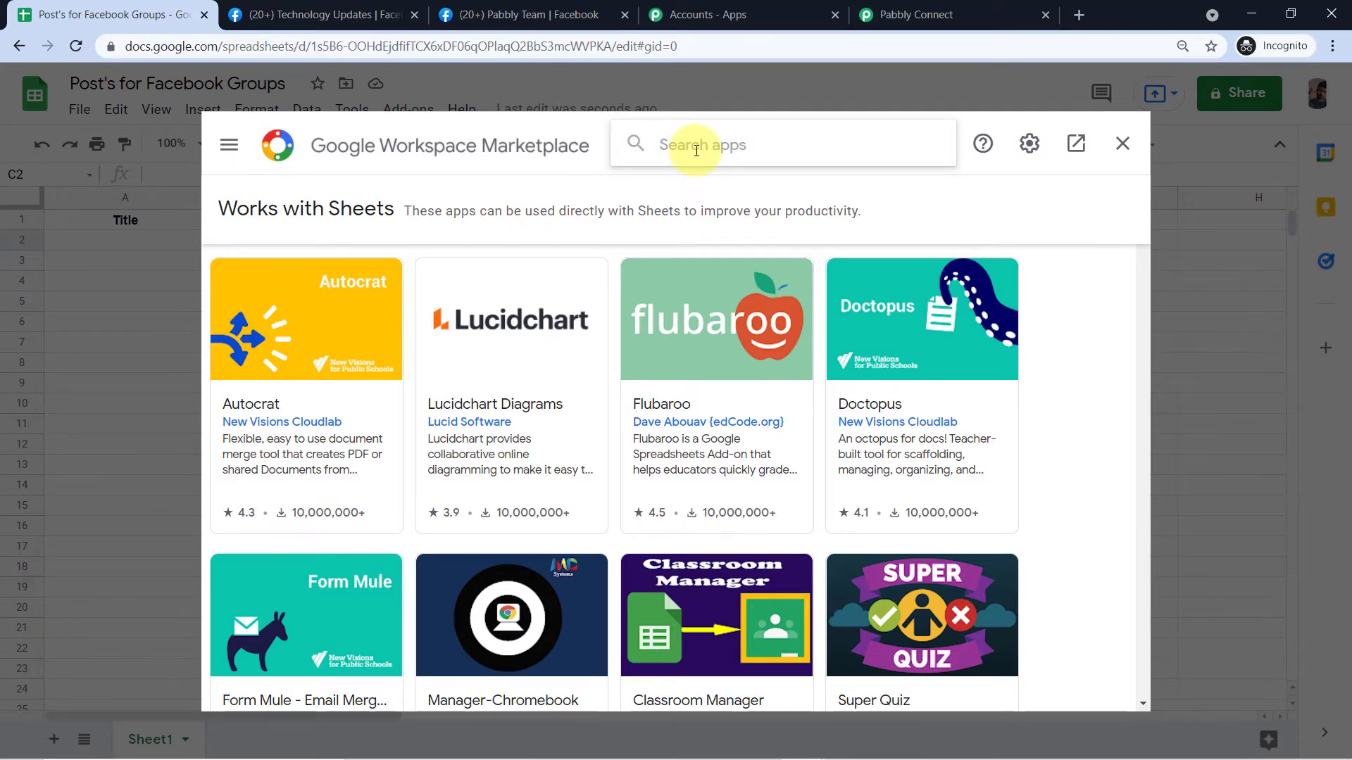
{"action": "type", "text": "Pabbly"}
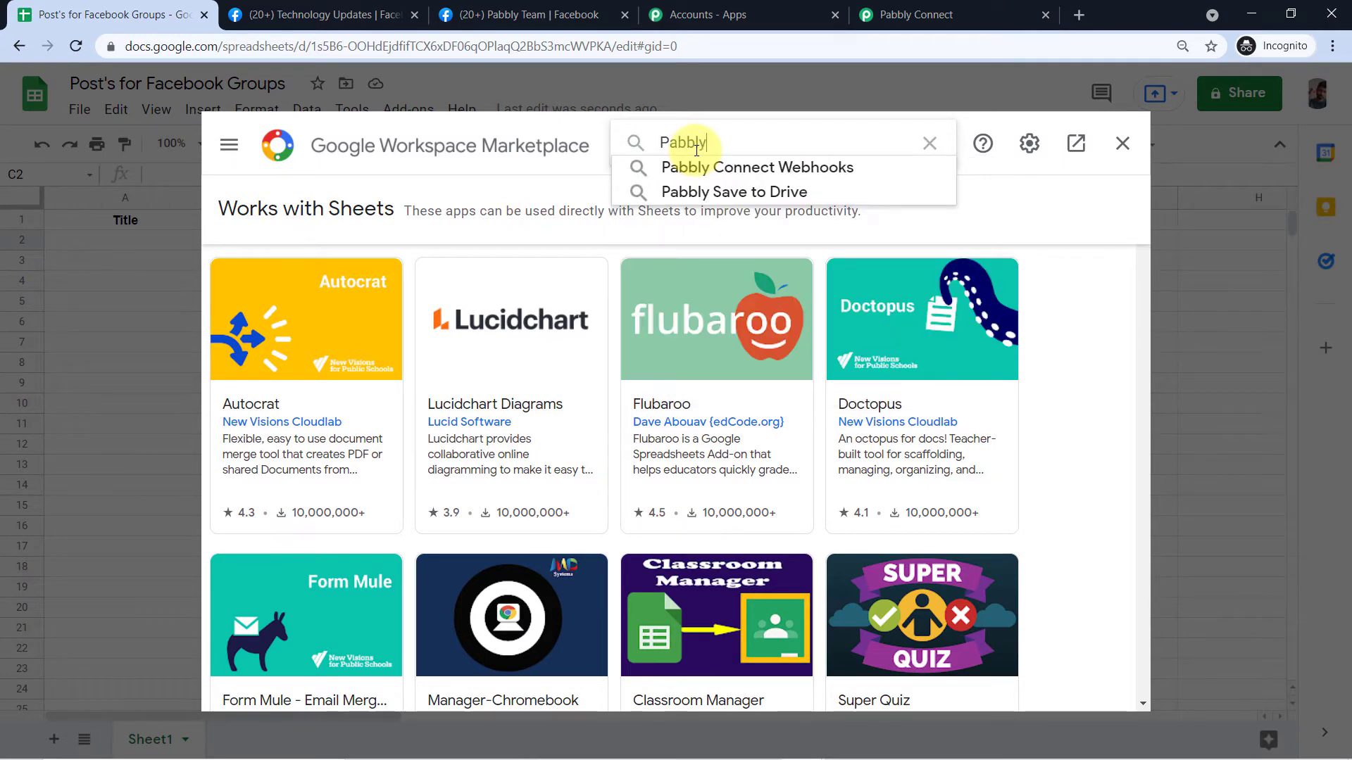
{"action": "left_click", "coordinate": [695, 166]}
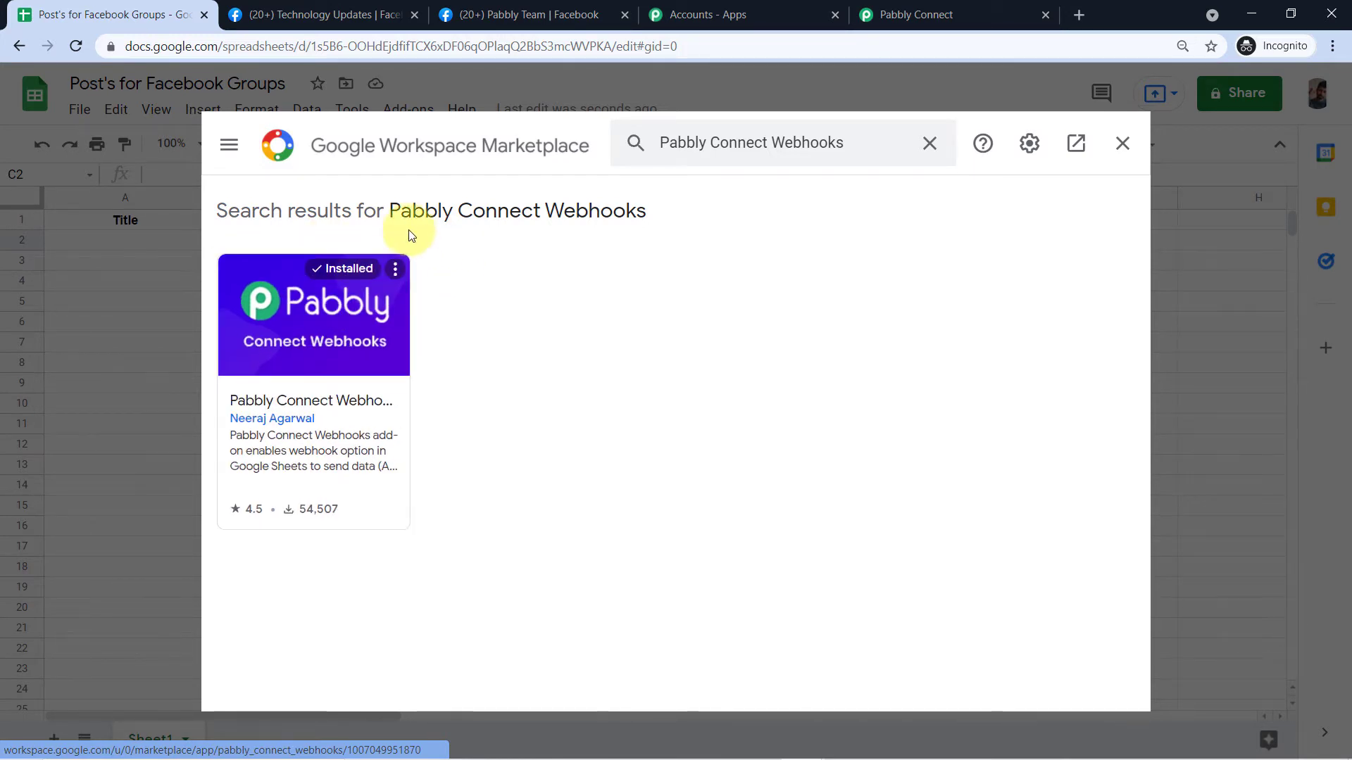
{"action": "left_click", "coordinate": [1121, 143]}
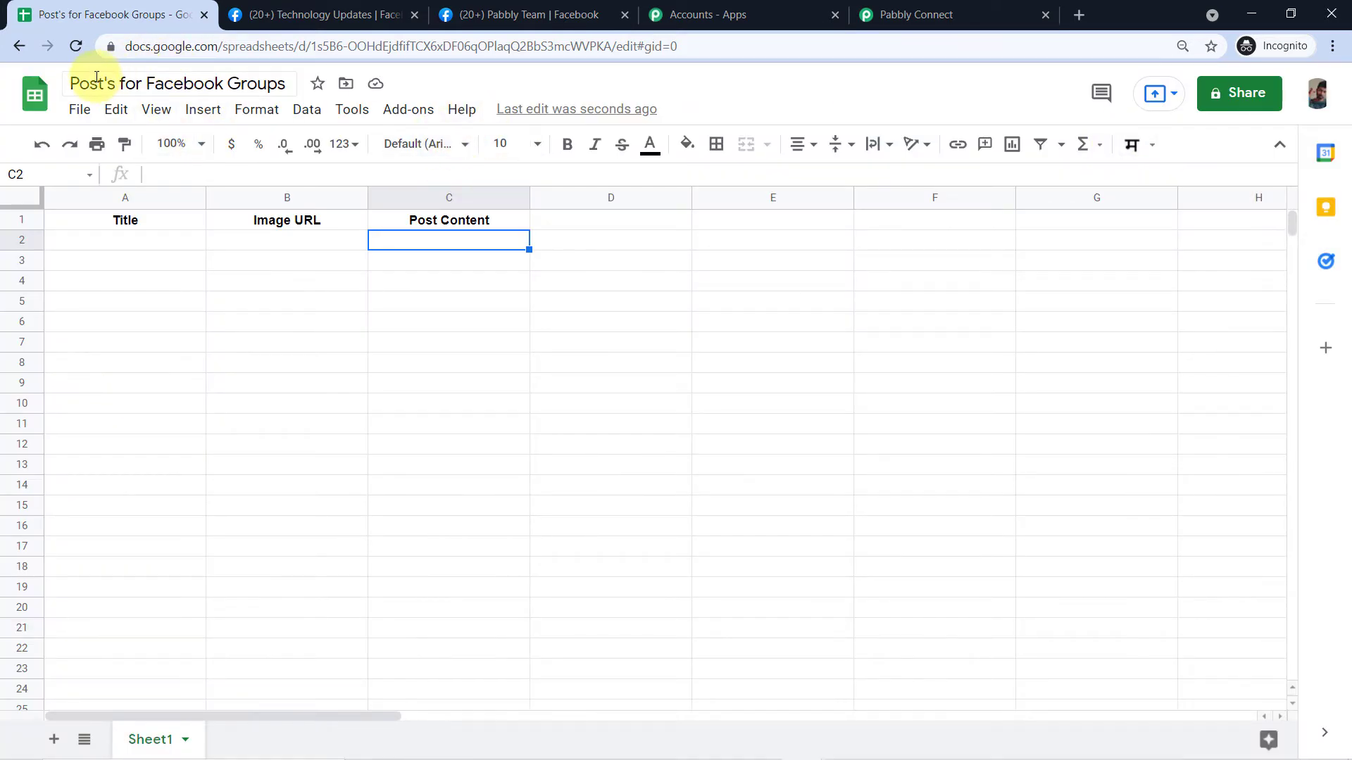
{"action": "left_click", "coordinate": [78, 48]}
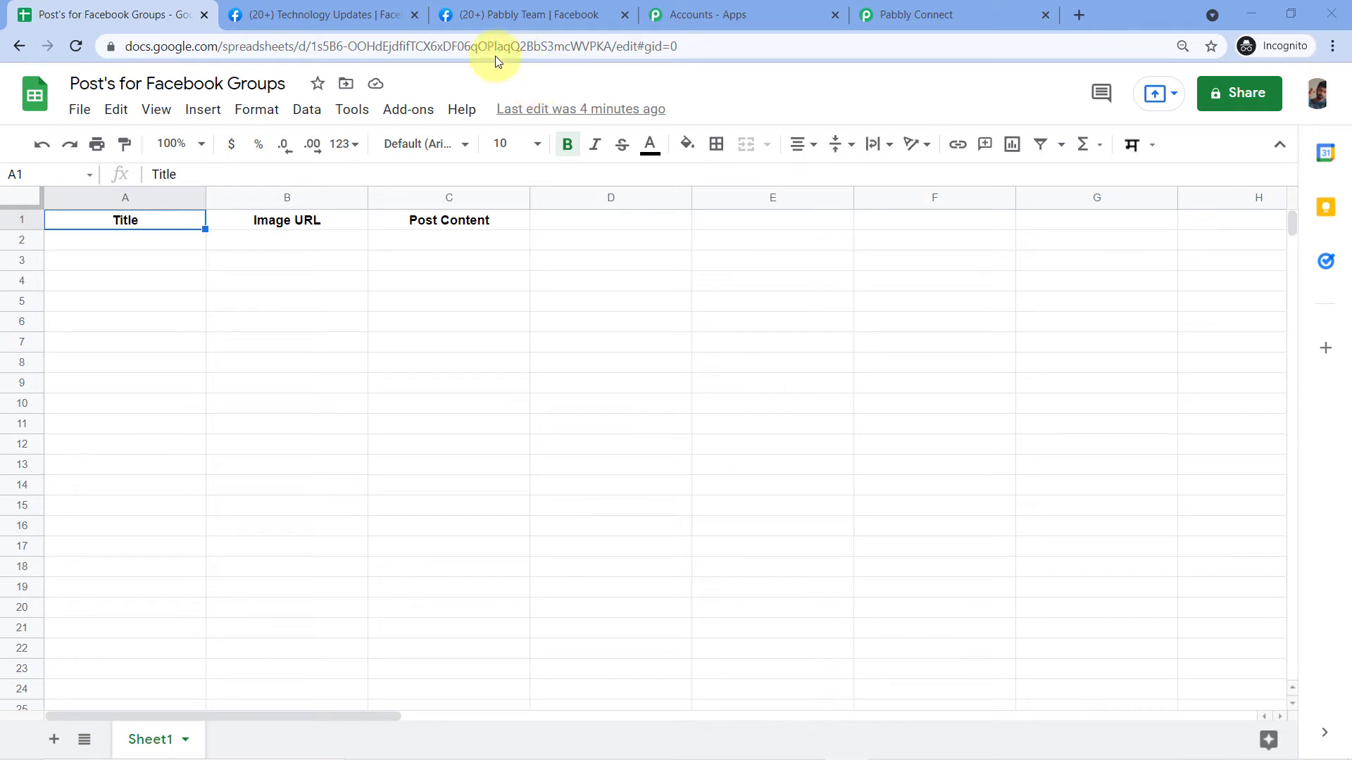
Open the Initial Setup dialog of the Pabbly Connect Webhooks add-on and move it clear of the header row.
{"action": "left_click", "coordinate": [409, 109]}
{"action": "mouse_move", "coordinate": [413, 188]}
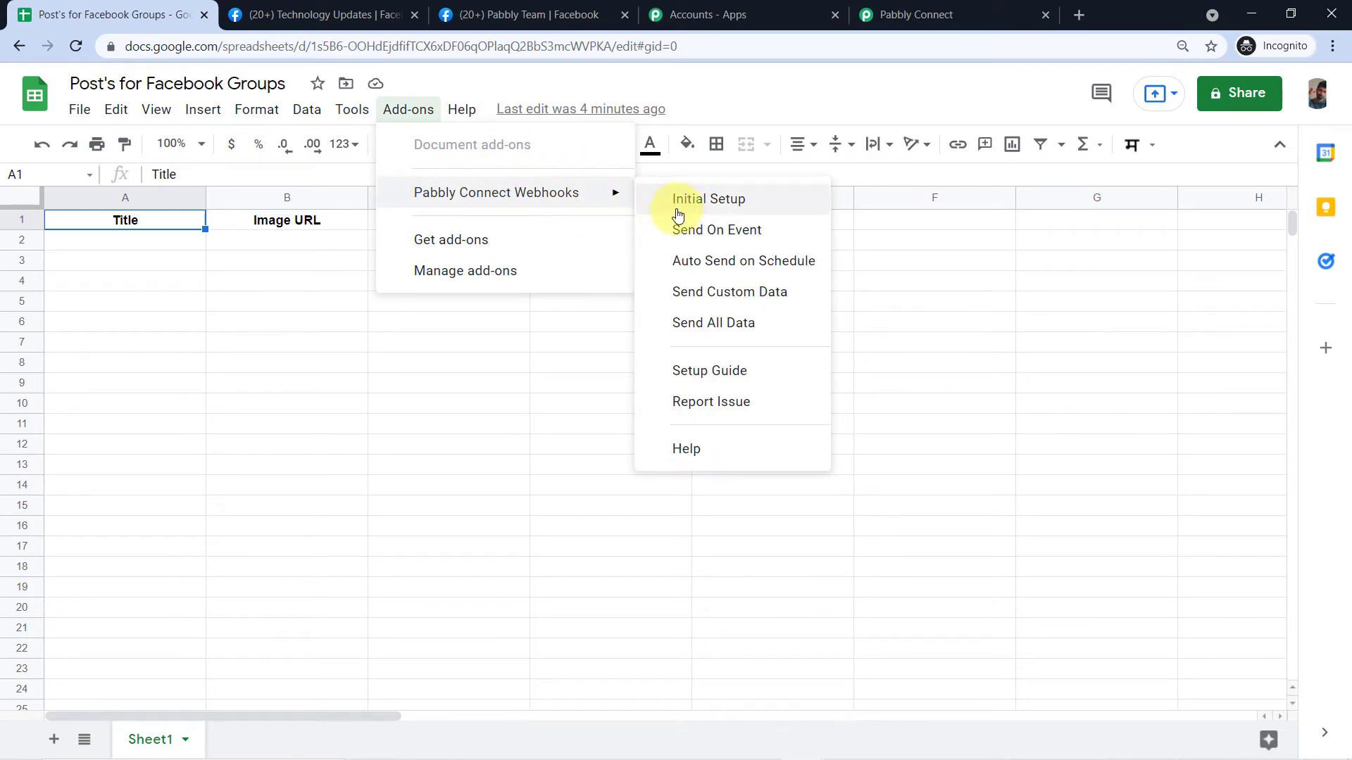
{"action": "left_click", "coordinate": [724, 202]}
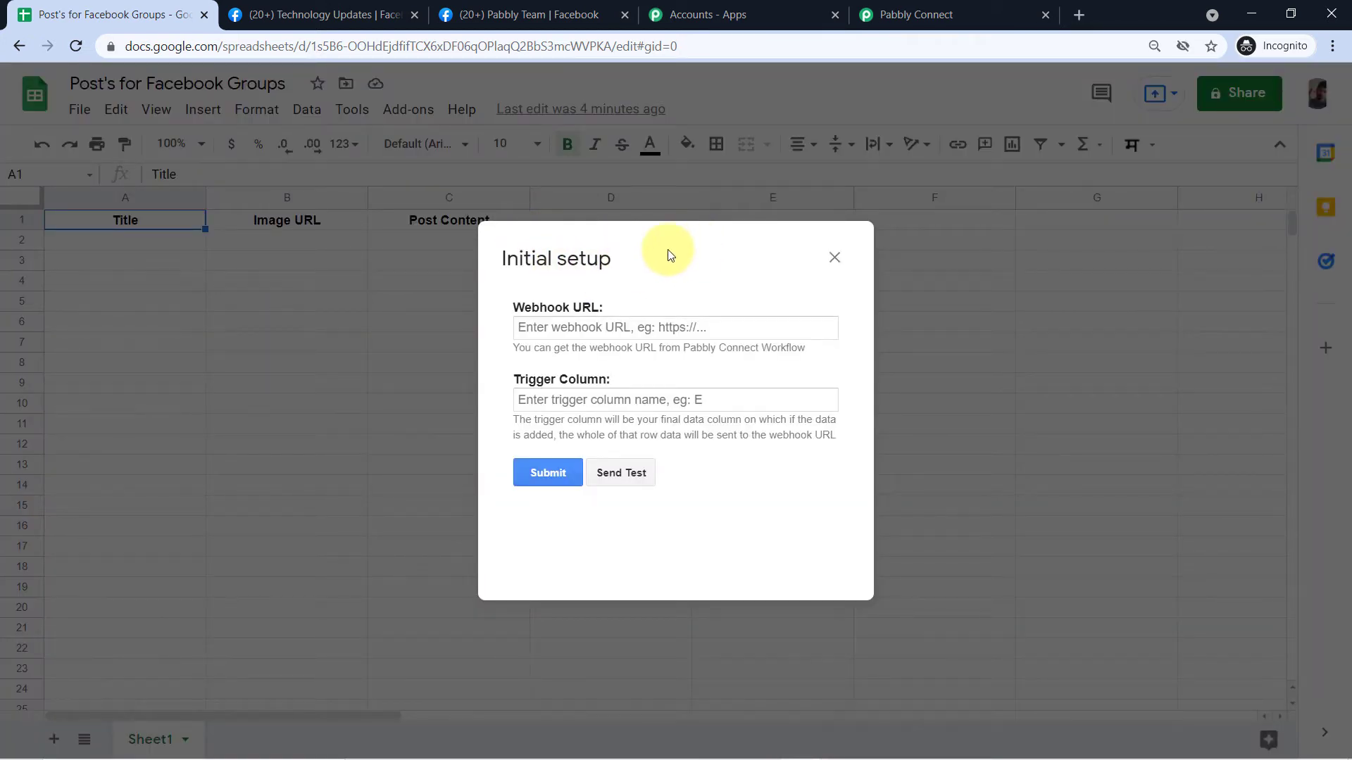
{"action": "left_click_drag", "start_coordinate": [701, 252], "coordinate": [613, 294]}
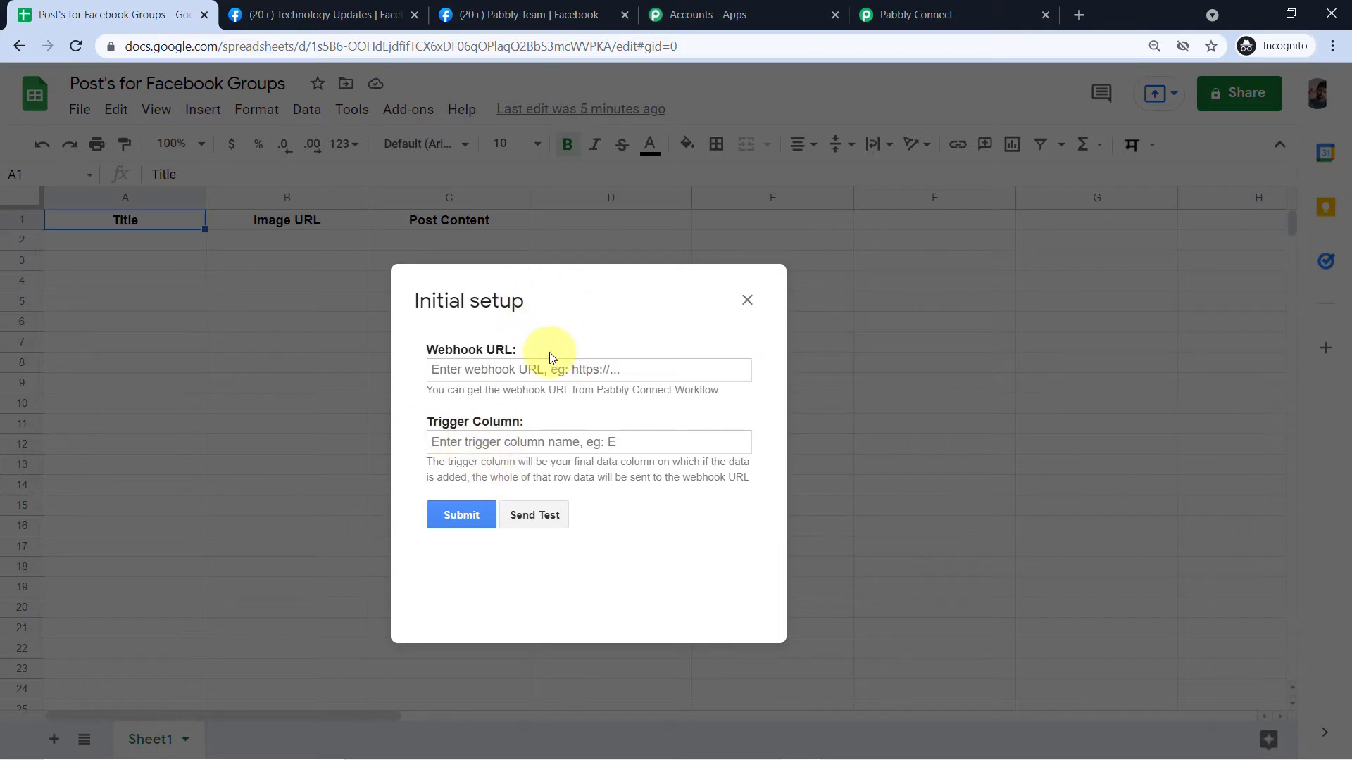
Copy the webhook URL from the Pabbly Connect trigger and paste it as the Webhook URL in the spreadsheet's Initial setup dialog.
{"action": "left_click", "coordinate": [977, 13]}
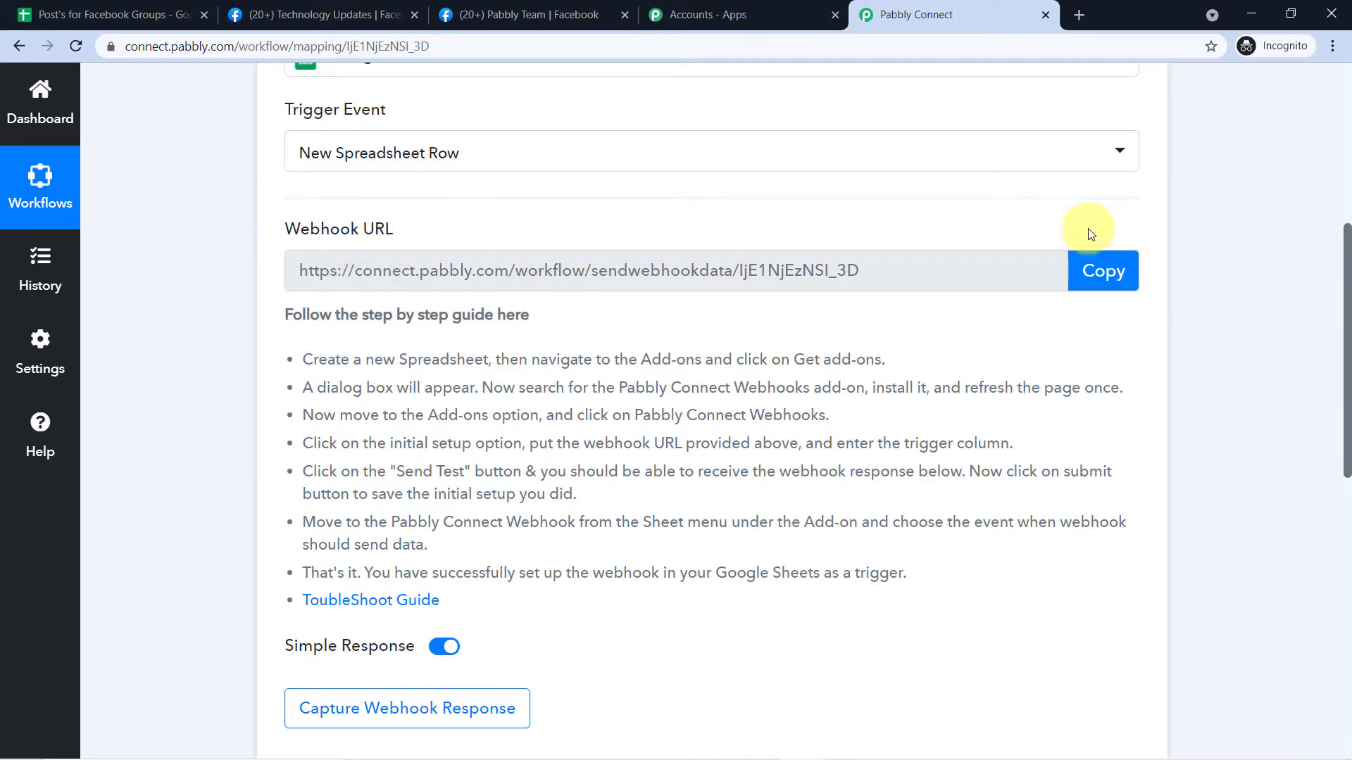
{"action": "left_click", "coordinate": [1099, 270]}
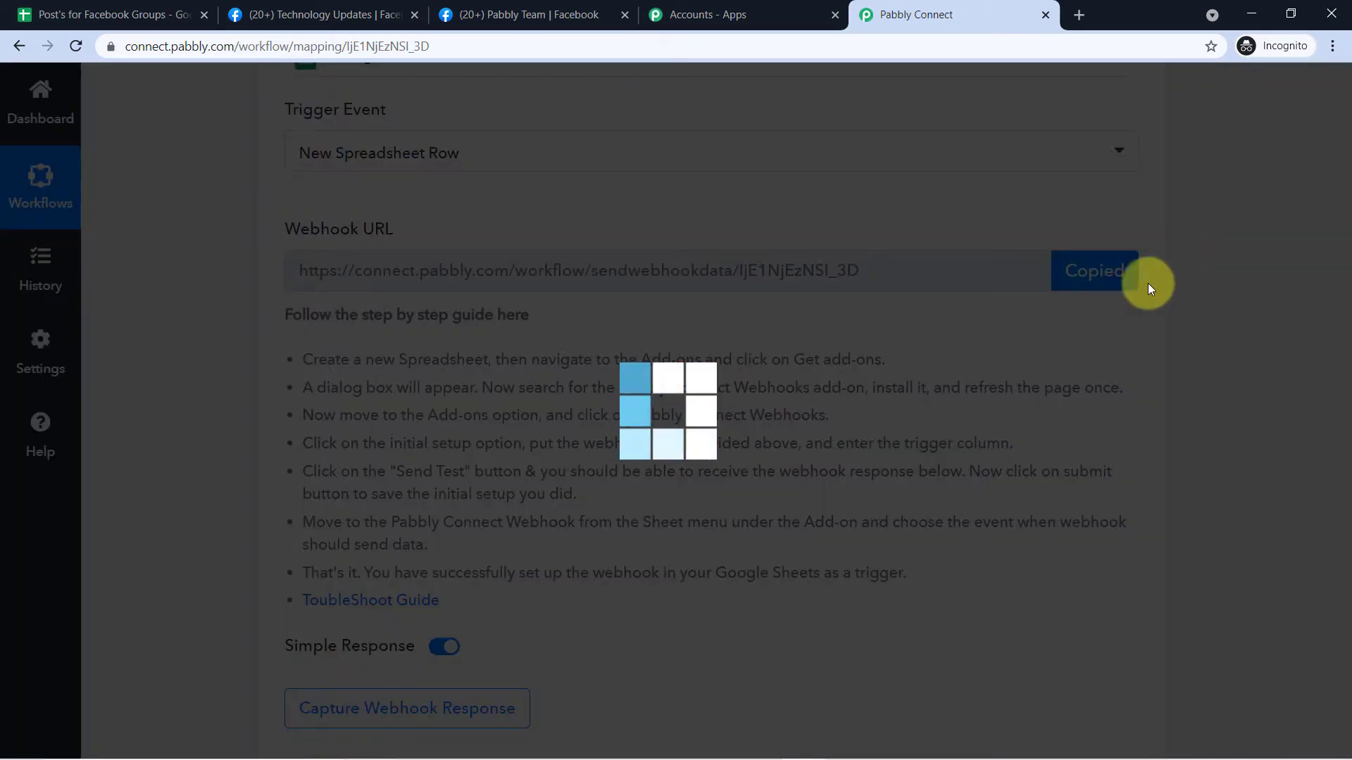
{"action": "left_click", "coordinate": [155, 14]}
{"action": "left_click", "coordinate": [465, 371]}
{"action": "right_click", "coordinate": [465, 371]}
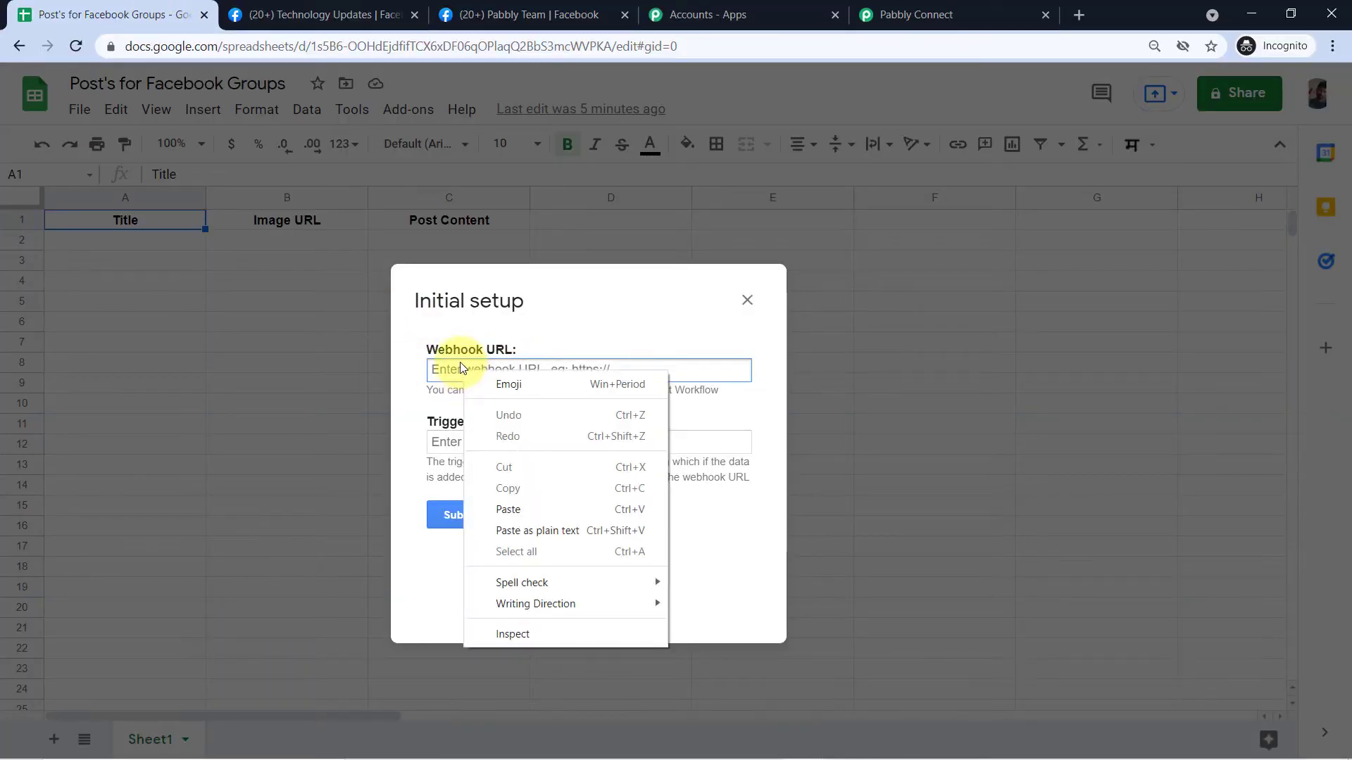
{"action": "left_click", "coordinate": [503, 507]}
{"action": "left_click", "coordinate": [493, 406]}
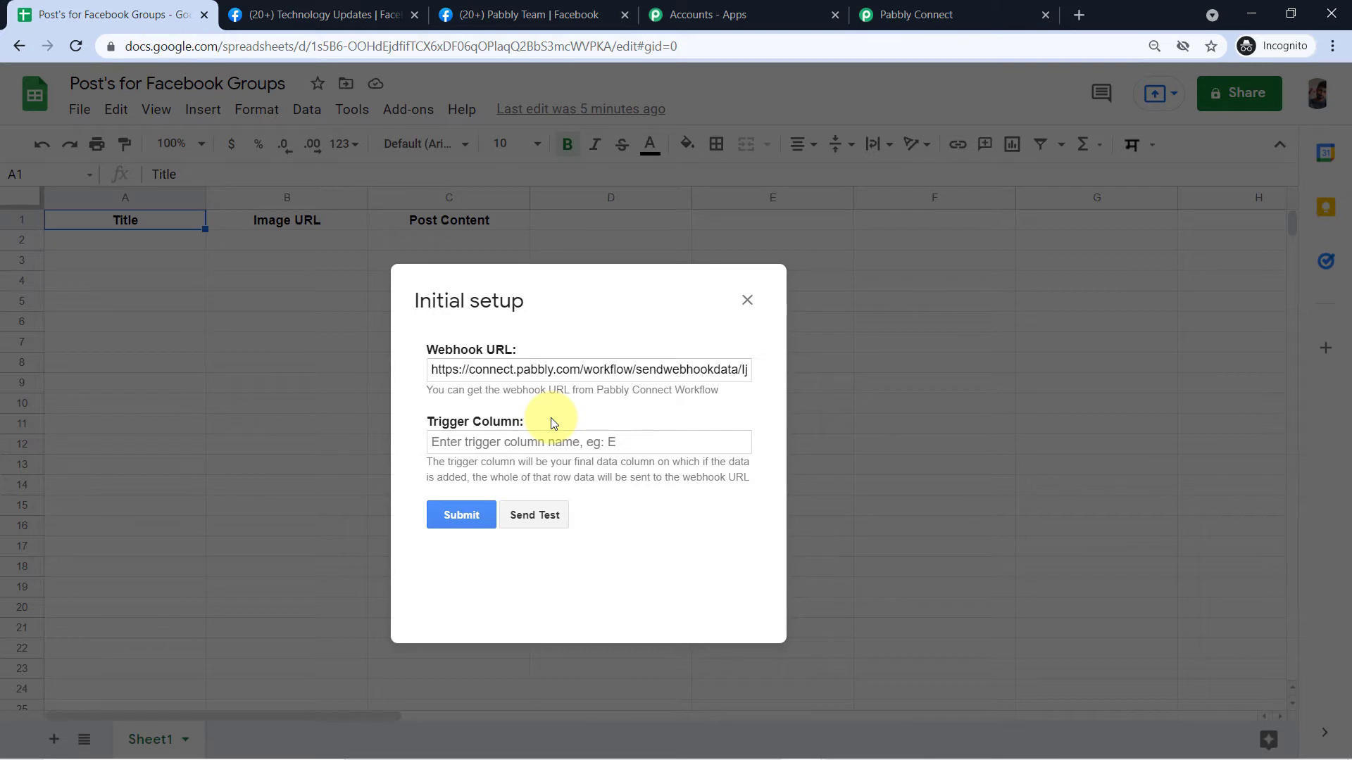
Set the Trigger Column to C and submit the initial setup.
{"action": "left_click_drag", "start_coordinate": [561, 301], "coordinate": [496, 382]}
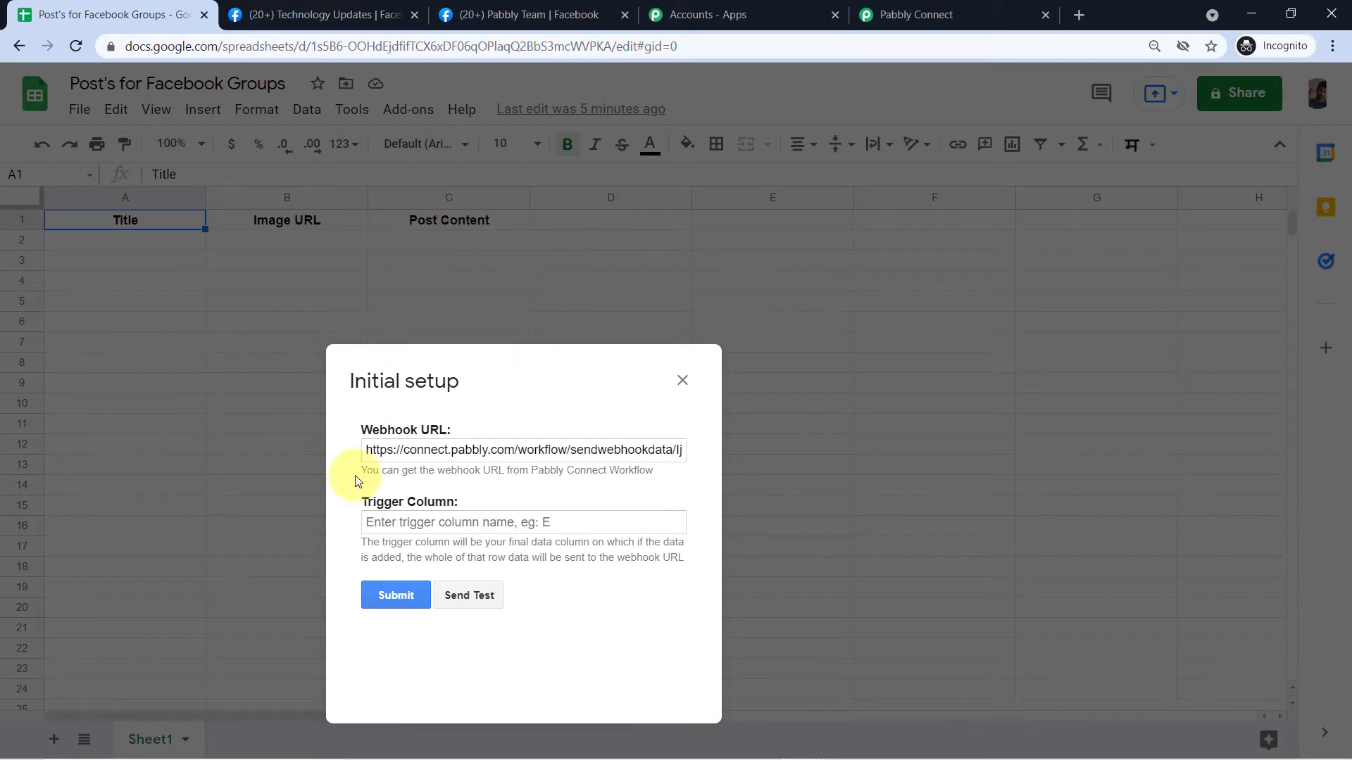
{"action": "left_click", "coordinate": [414, 521]}
{"action": "type", "text": "C"}
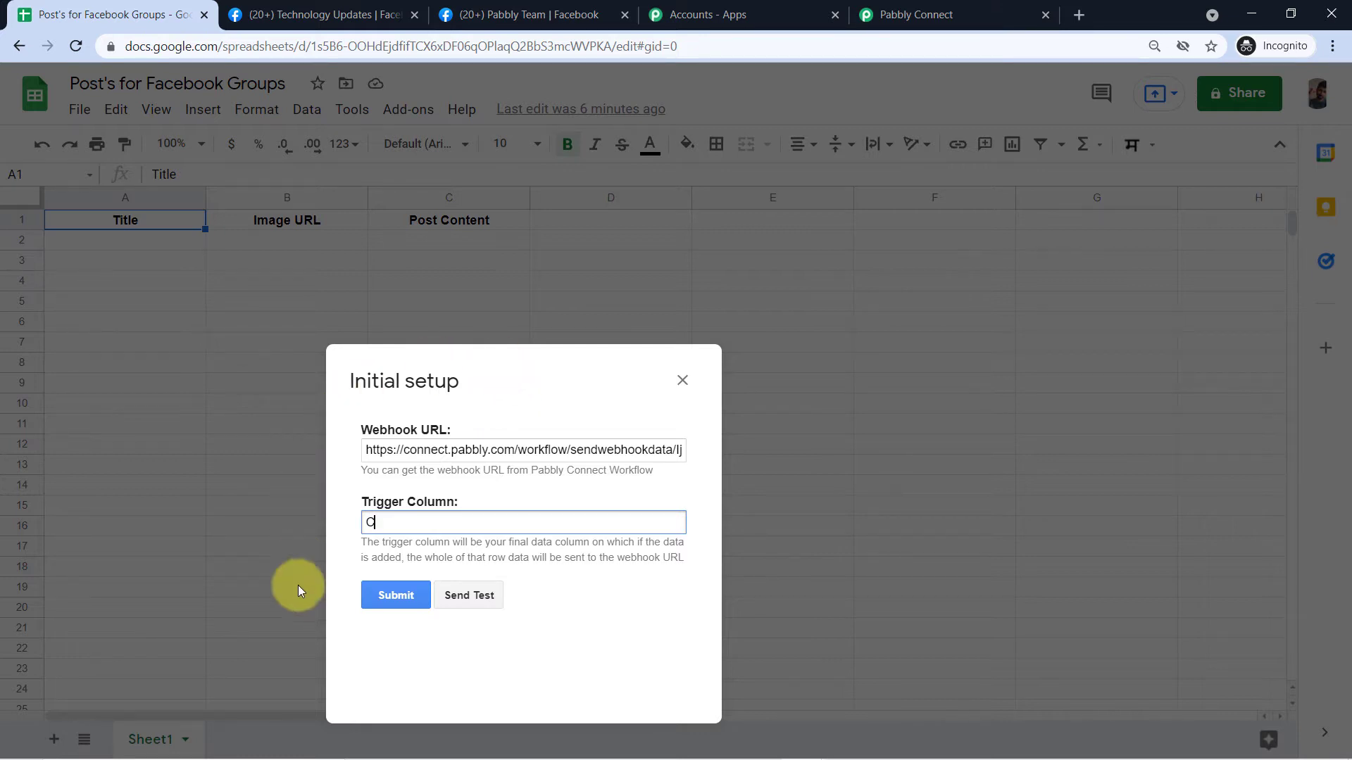
{"action": "left_click", "coordinate": [403, 594]}
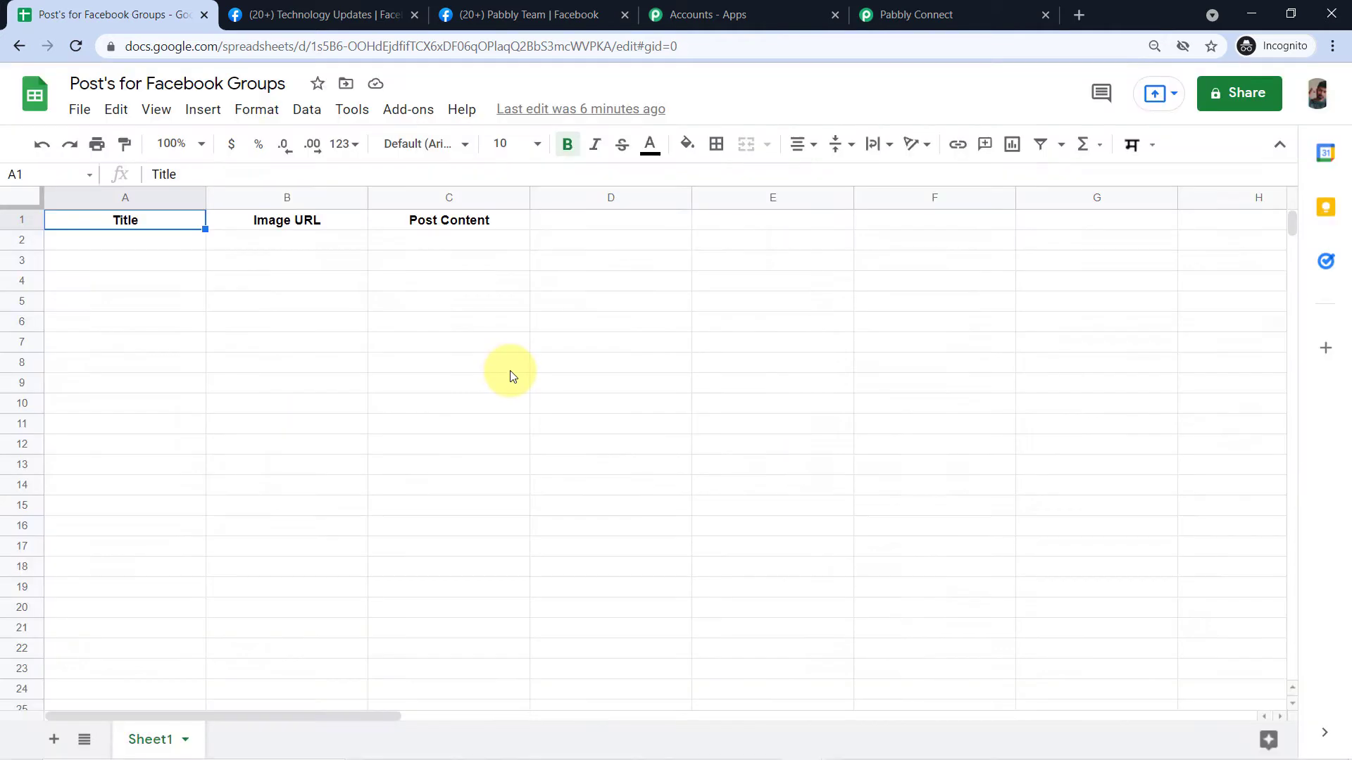
Turn on Send On Event for the Pabbly Connect Webhooks add-on in this spreadsheet.
{"action": "left_click", "coordinate": [413, 120]}
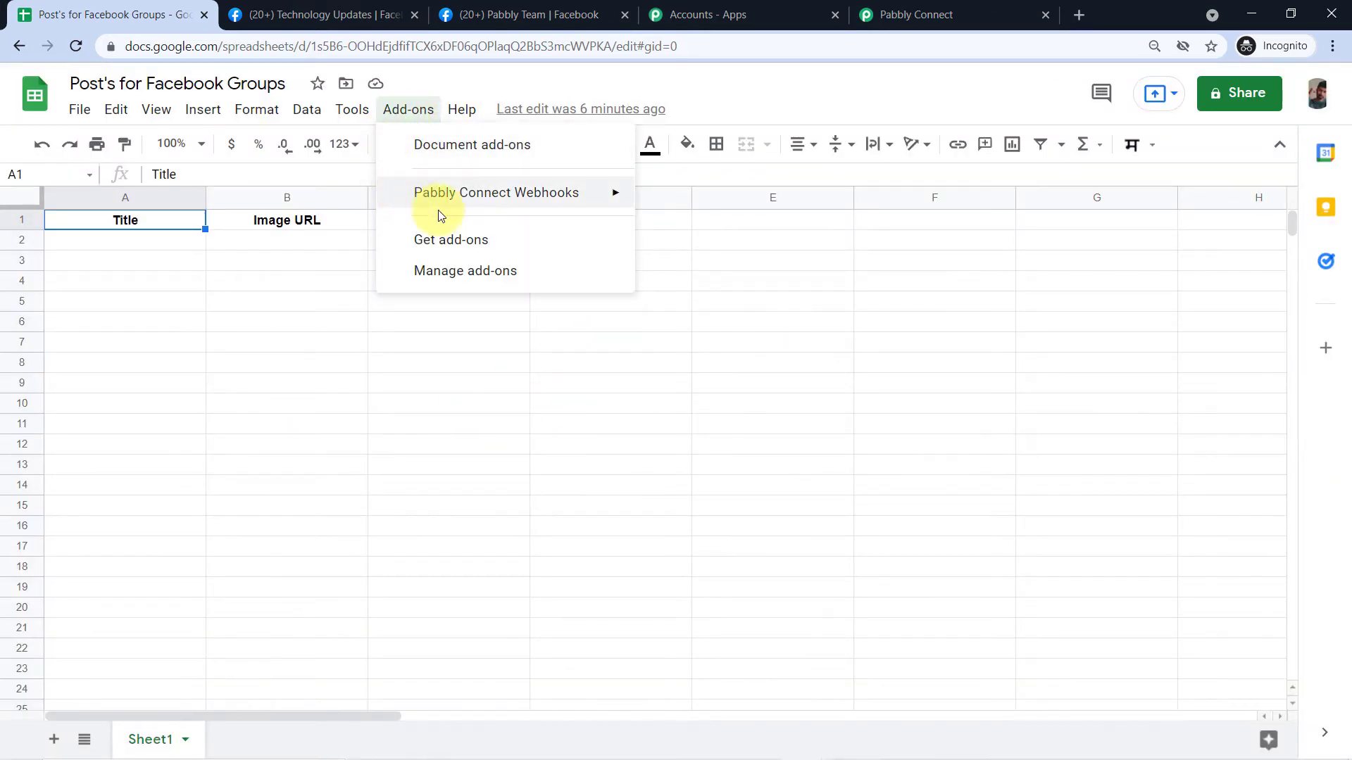
{"action": "mouse_move", "coordinate": [482, 204]}
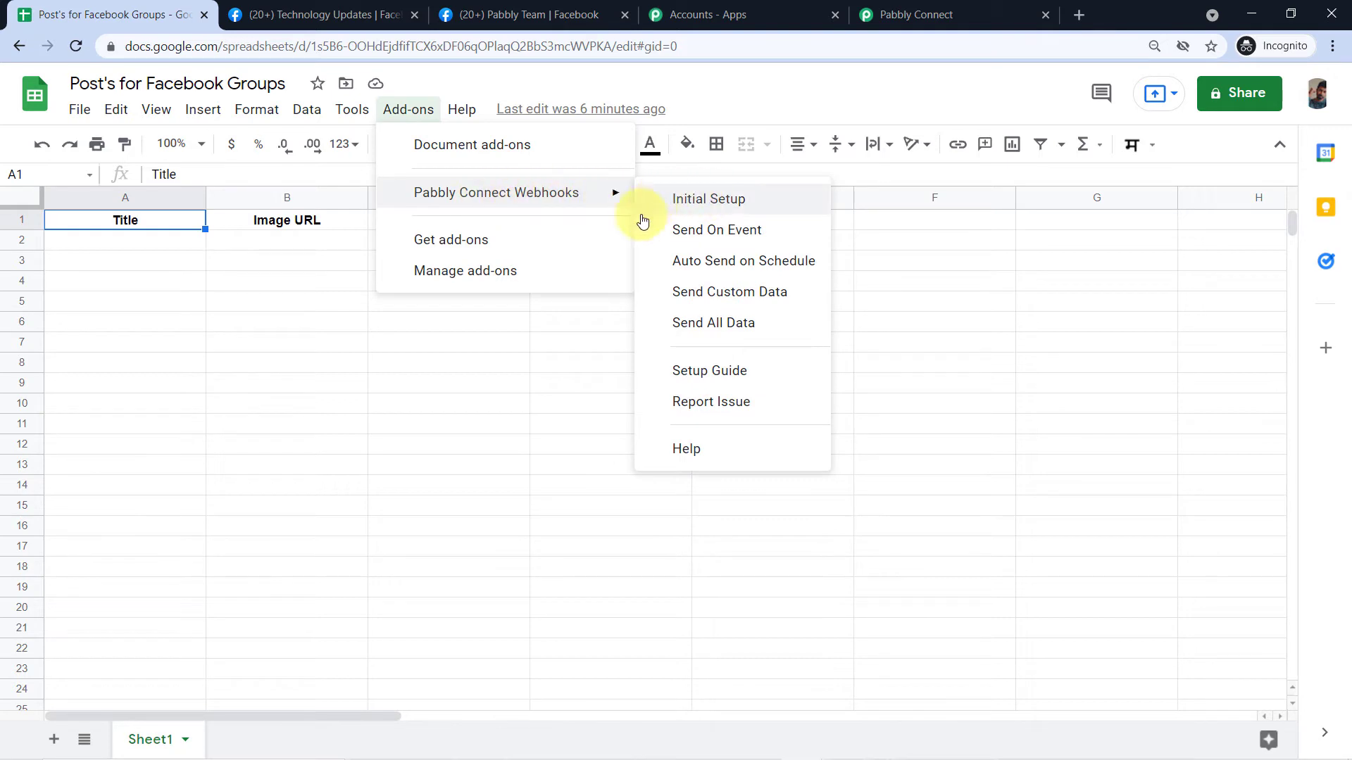
{"action": "left_click", "coordinate": [673, 231]}
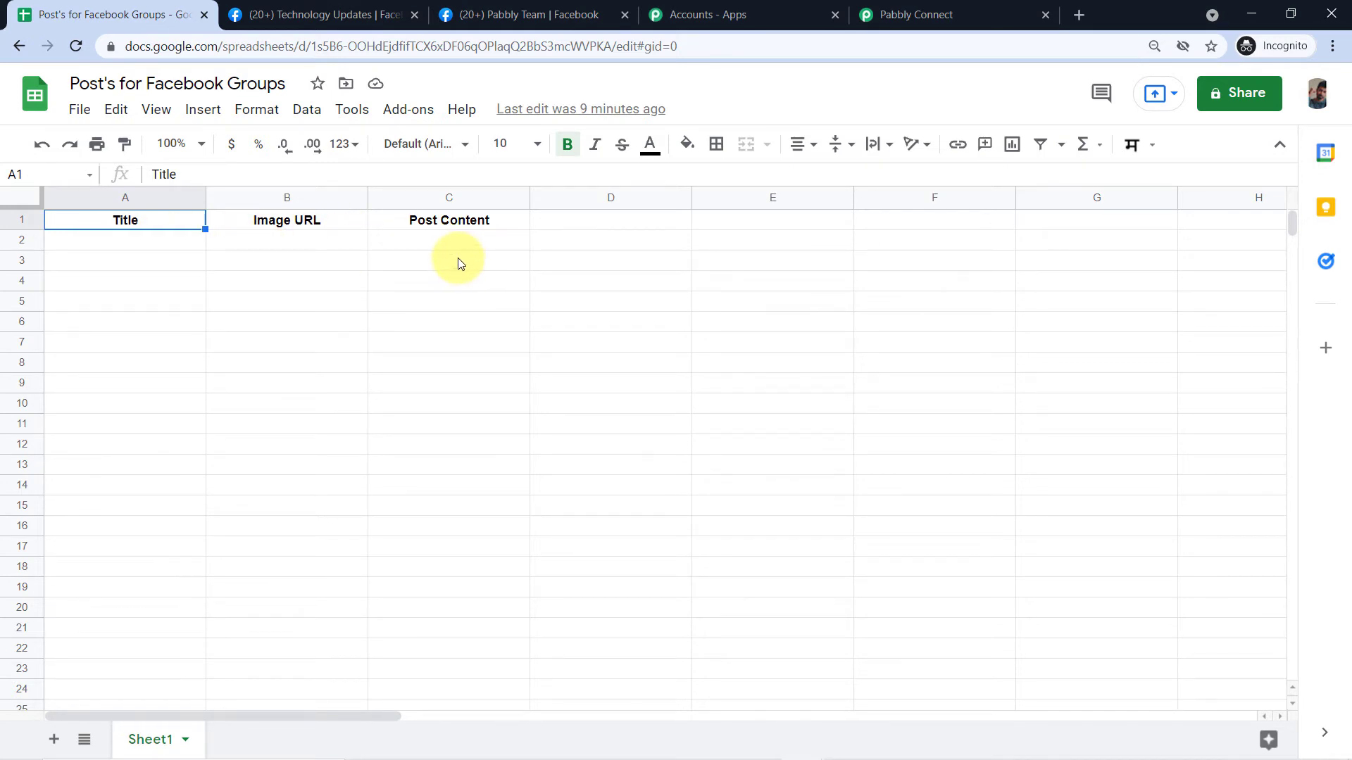
Switch to the Pabbly Connect workflow and check the webhook response capture status of the Google Sheets trigger.
{"action": "left_click", "coordinate": [923, 15]}
{"action": "left_click", "coordinate": [602, 622]}
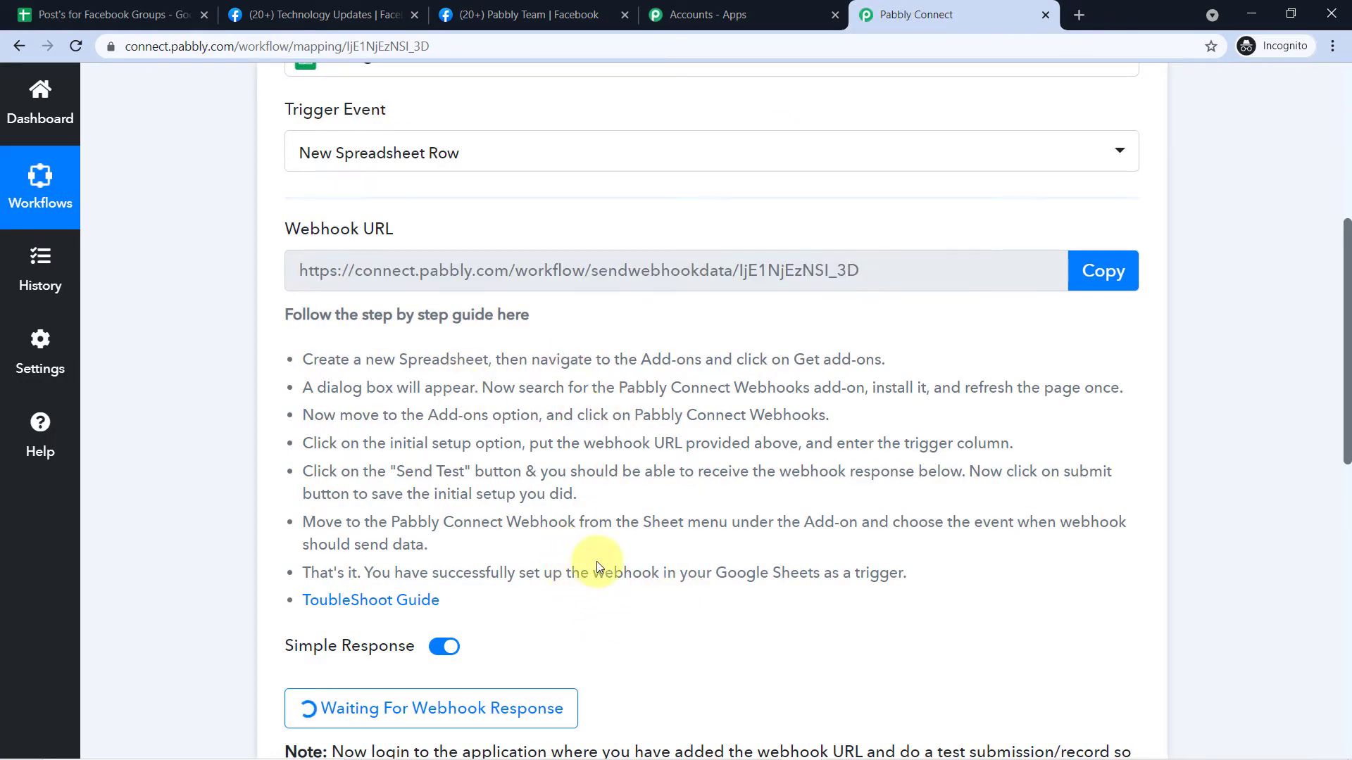
{"action": "scroll", "coordinate": [597, 560], "scroll_direction": "down", "scroll_amount": 3}
{"action": "scroll", "coordinate": [597, 402], "scroll_direction": "down", "scroll_amount": 1}
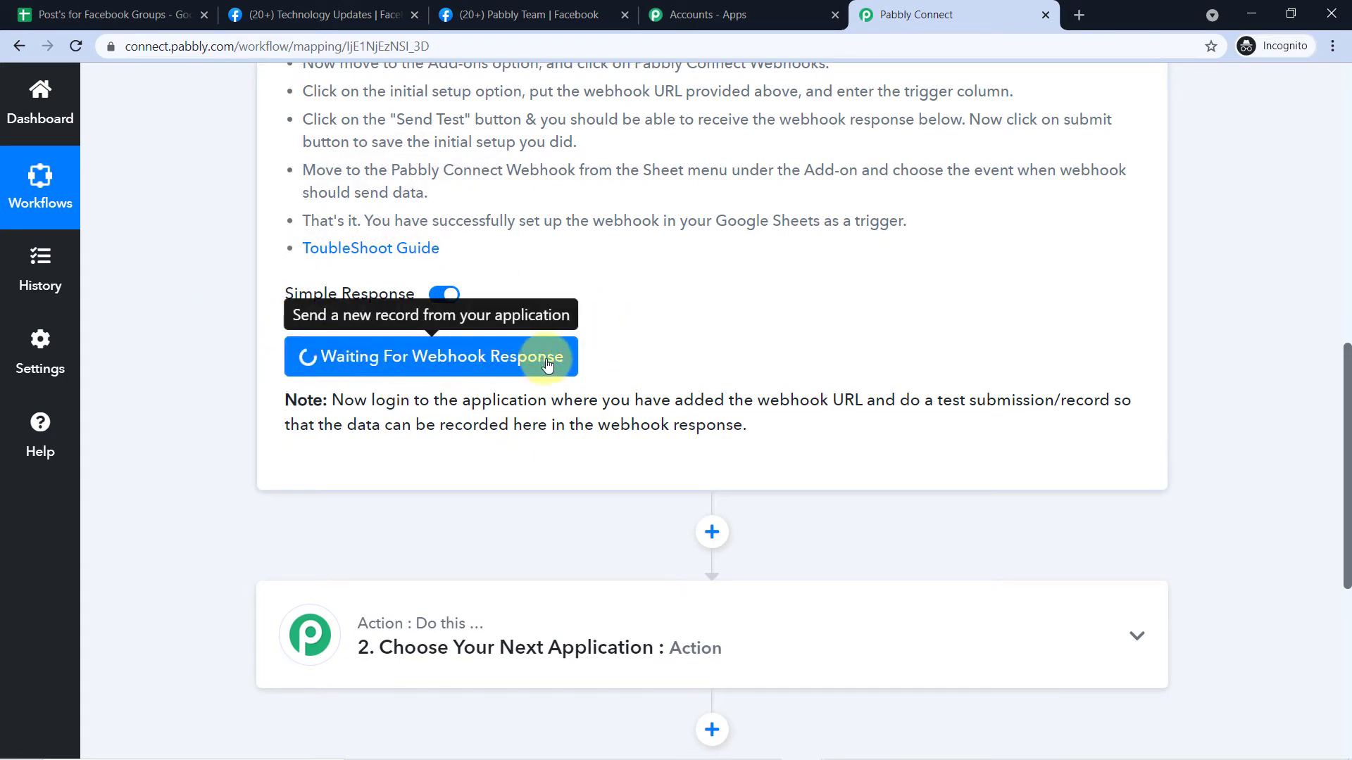
{"action": "scroll", "coordinate": [573, 254], "scroll_direction": "up", "scroll_amount": 2}
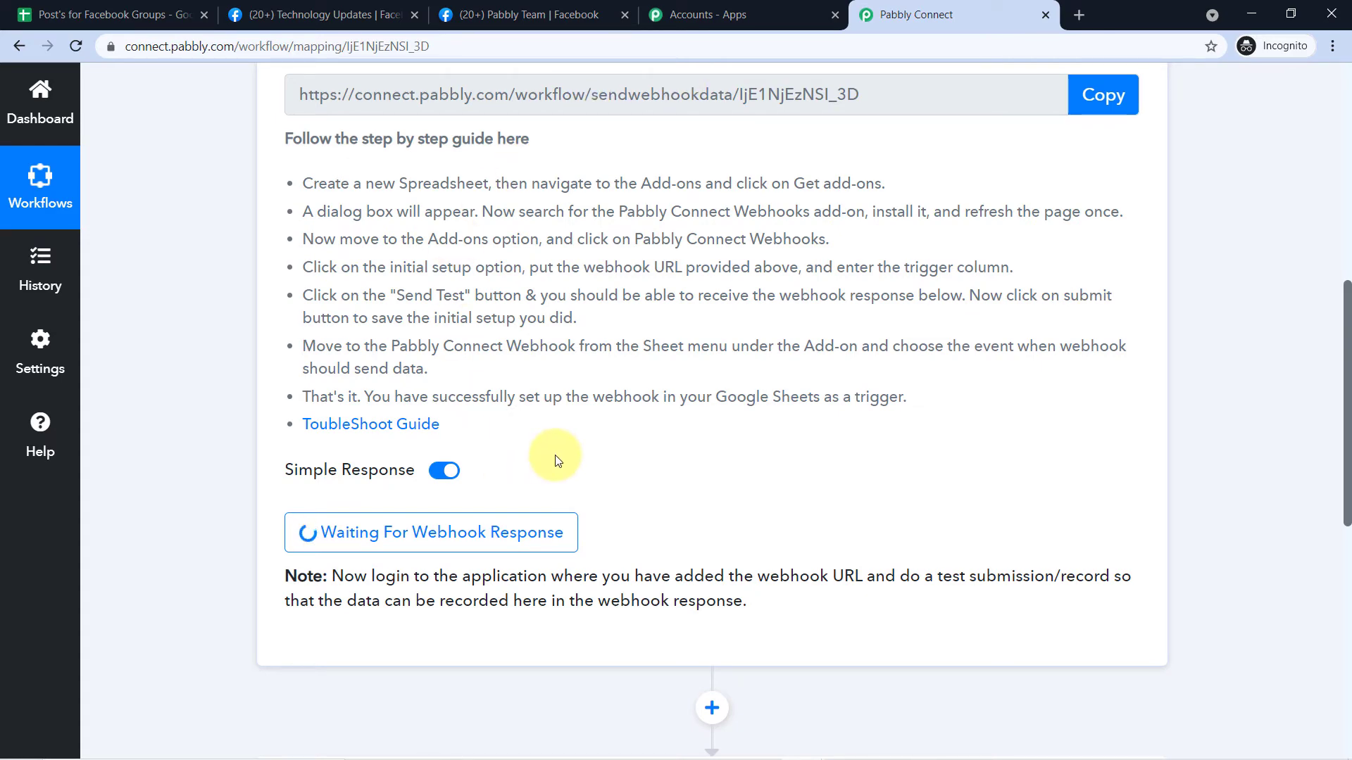
Return to the spreadsheet and review the title, image URL and post content of the test post in row 2.
{"action": "left_click", "coordinate": [169, 15]}
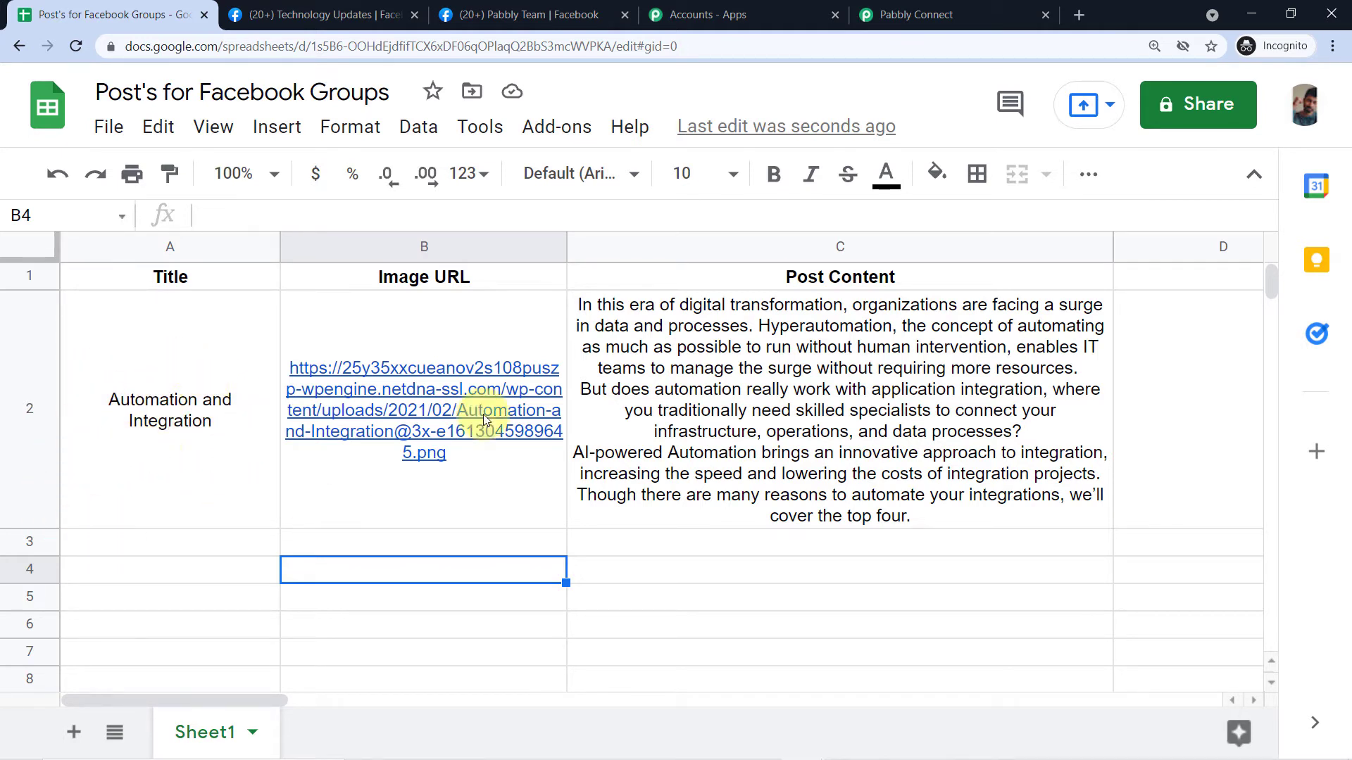
{"action": "mouse_move", "coordinate": [414, 330]}
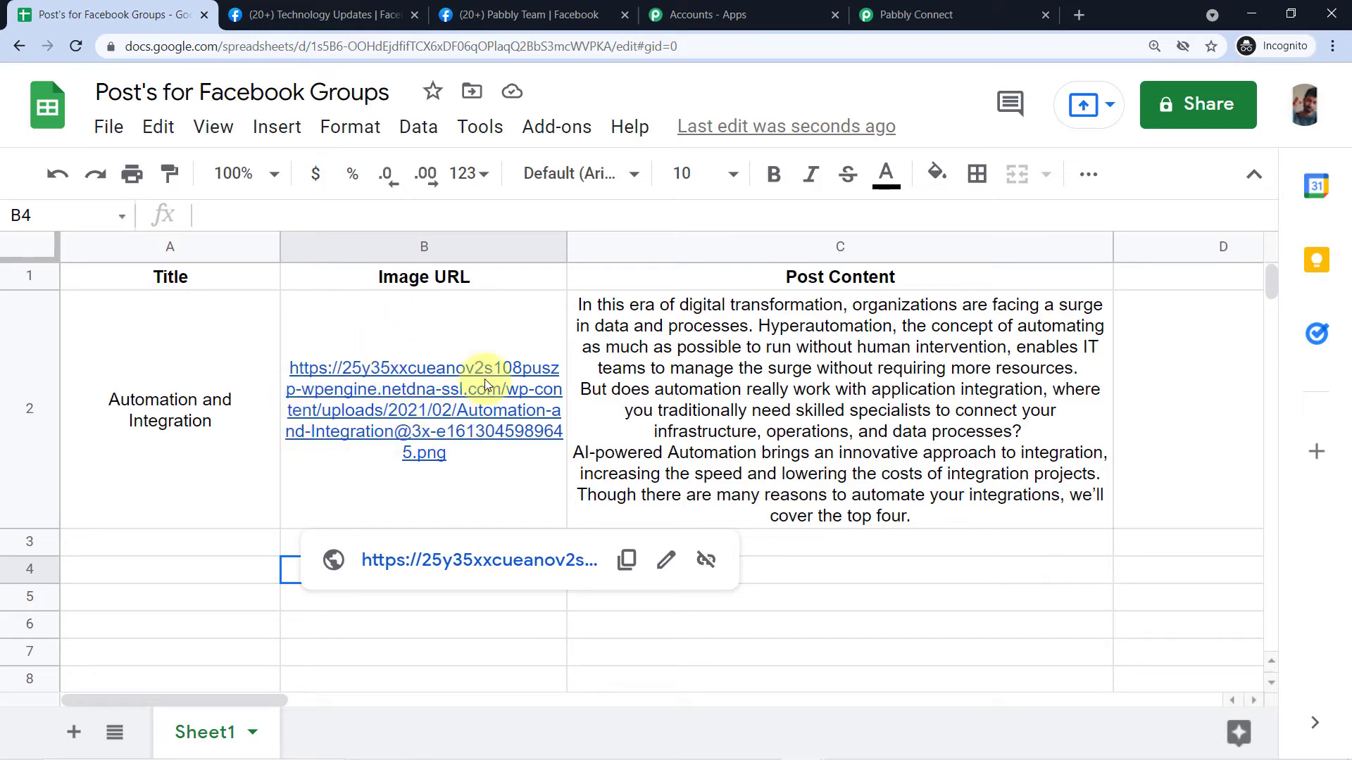
{"action": "left_click", "coordinate": [897, 417]}
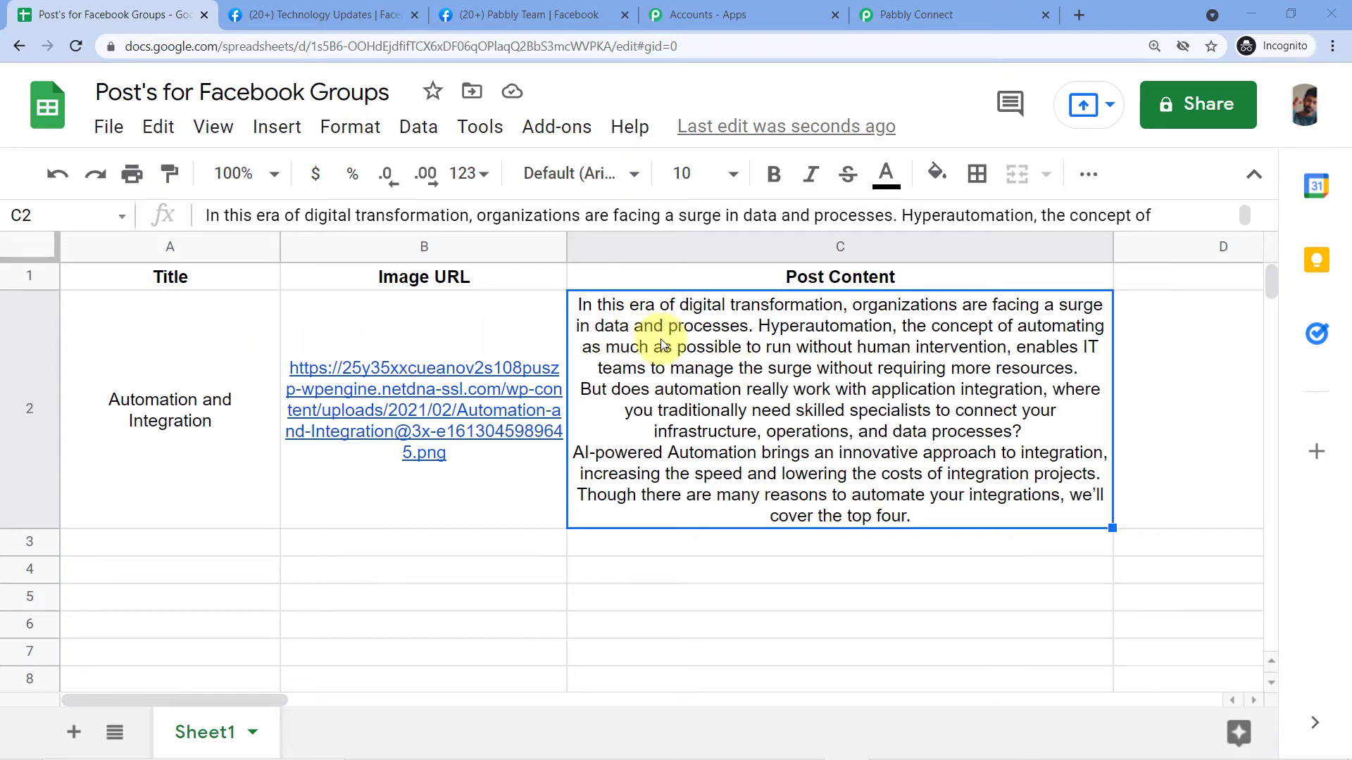
Examine the webhook response received in Pabbly Connect and compare its Title value with row 2 of the spreadsheet.
{"action": "left_click", "coordinate": [943, 14]}
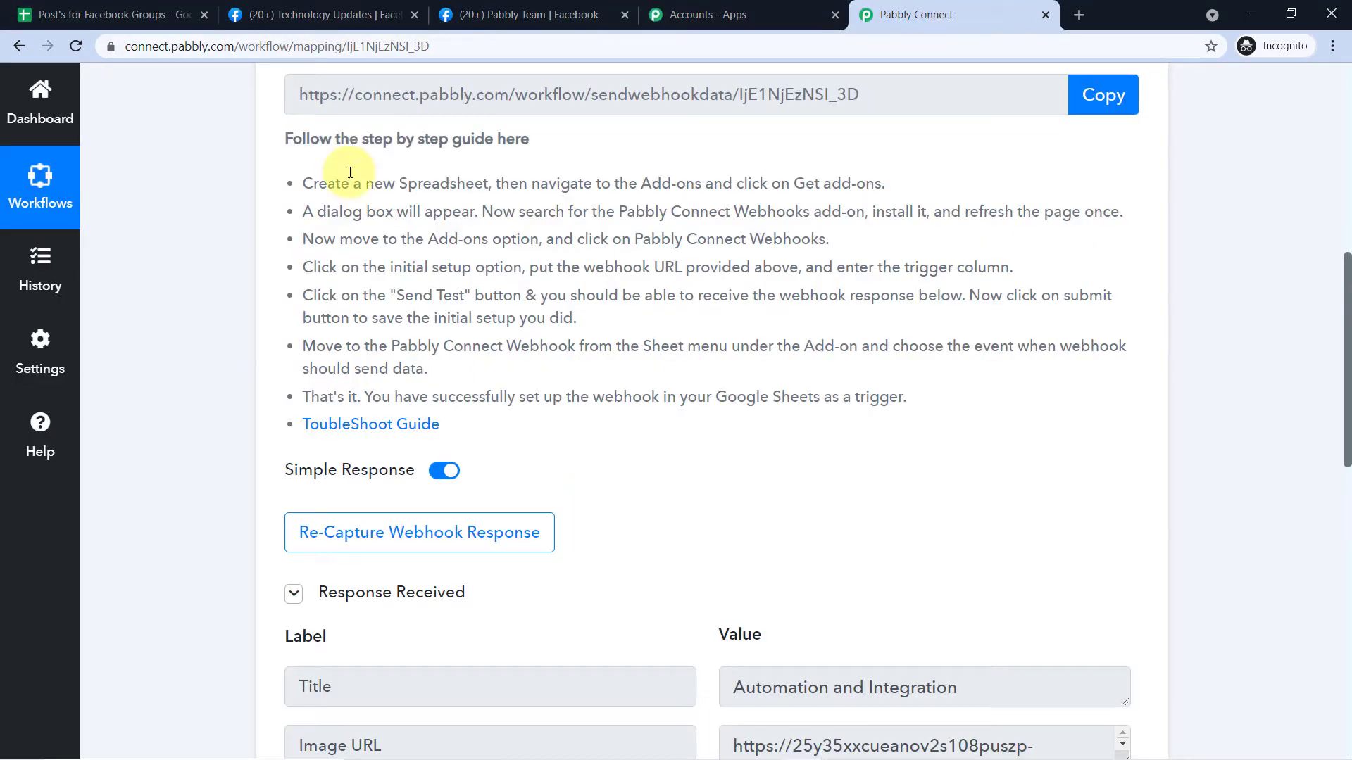
{"action": "scroll", "coordinate": [708, 433], "scroll_direction": "down", "scroll_amount": 4}
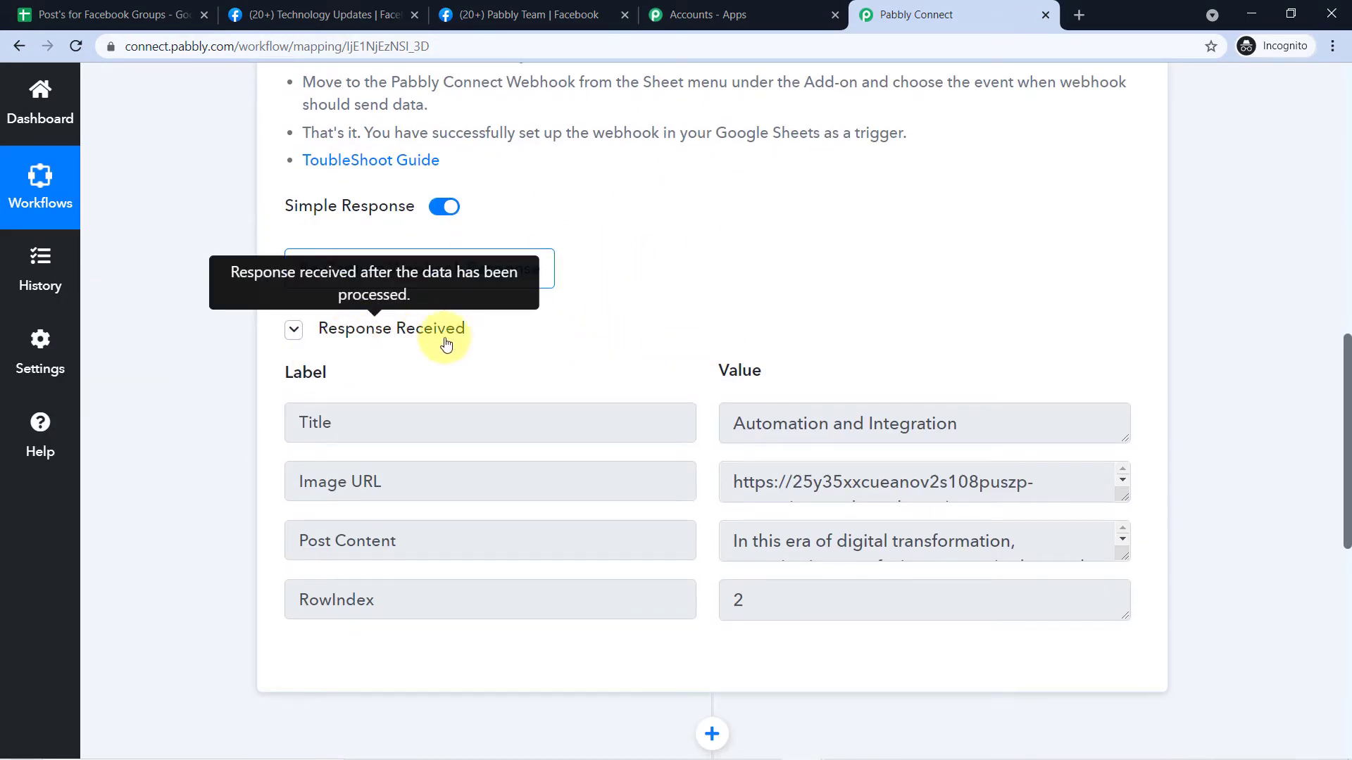
{"action": "scroll", "coordinate": [583, 312], "scroll_direction": "down", "scroll_amount": 3}
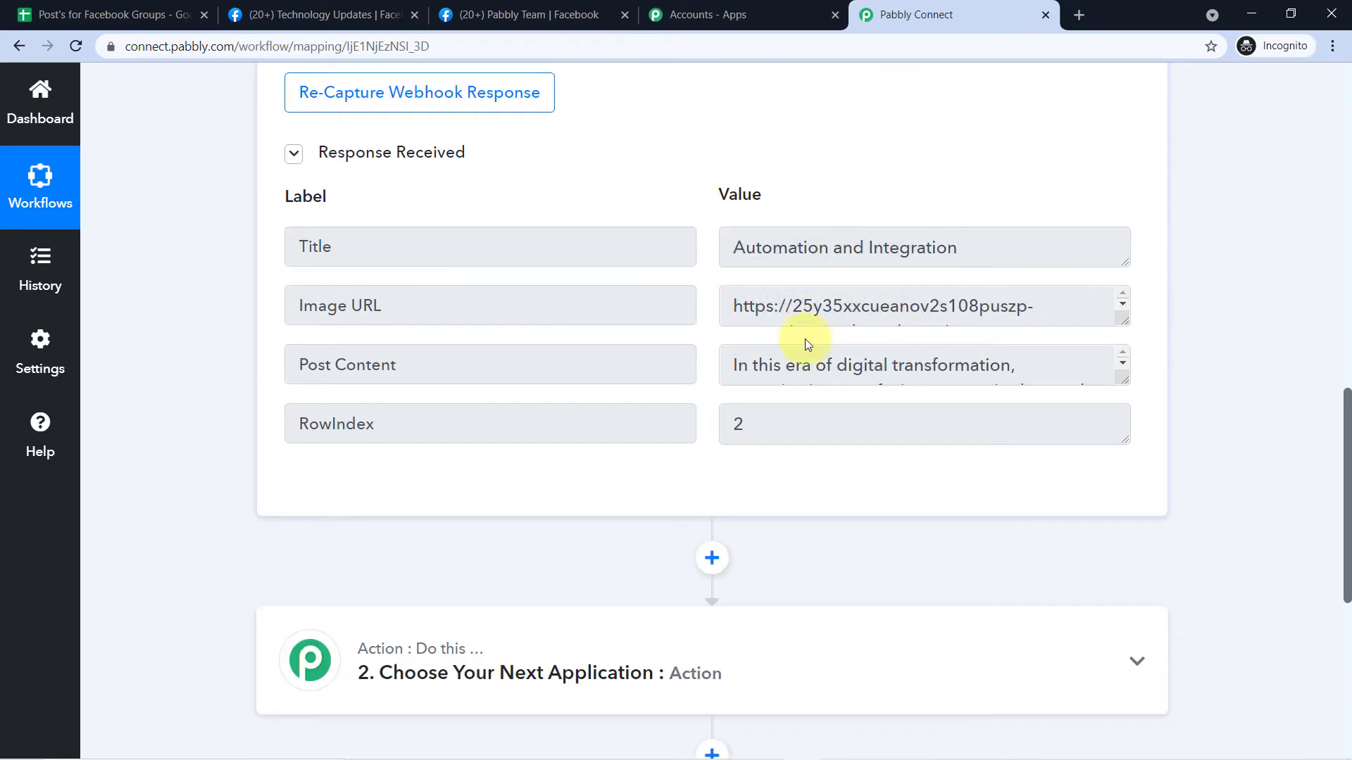
{"action": "left_click_drag", "start_coordinate": [1124, 262], "coordinate": [1123, 312]}
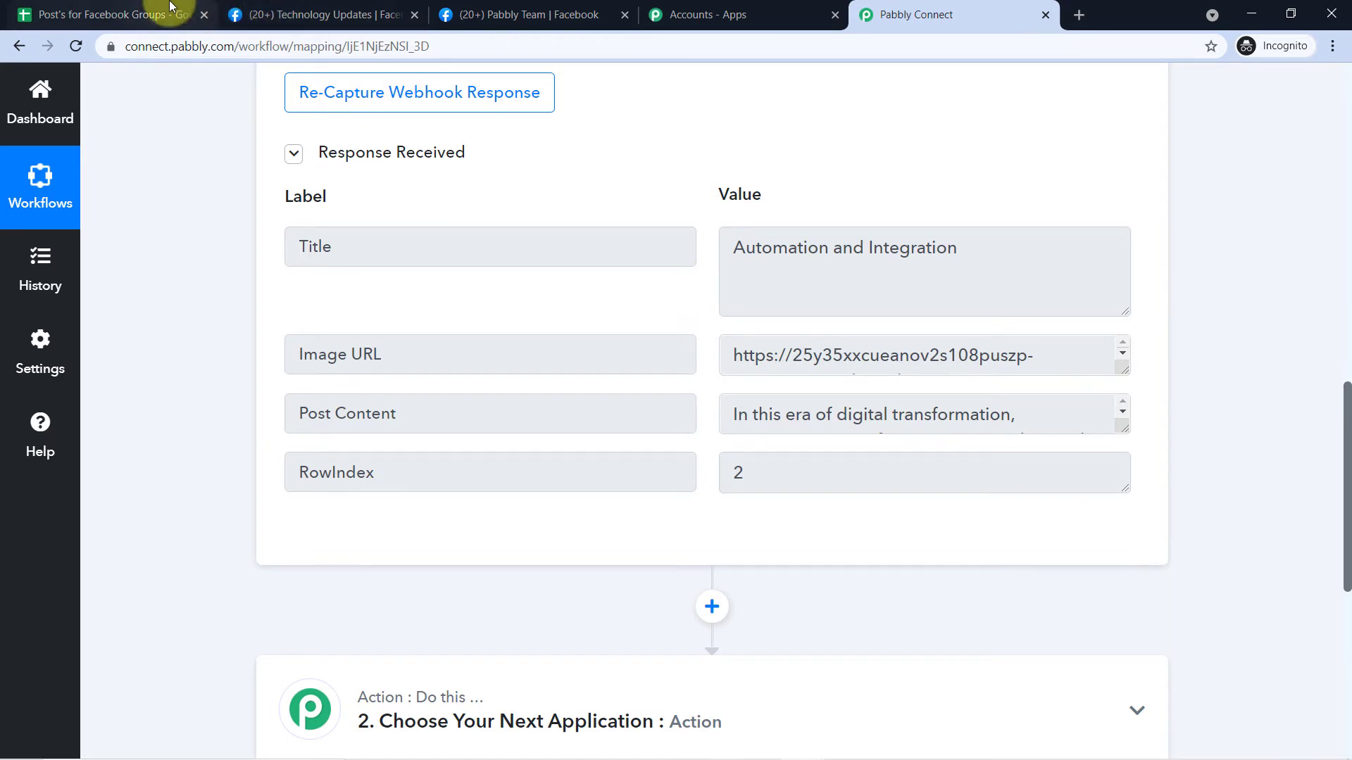
{"action": "left_click", "coordinate": [106, 14]}
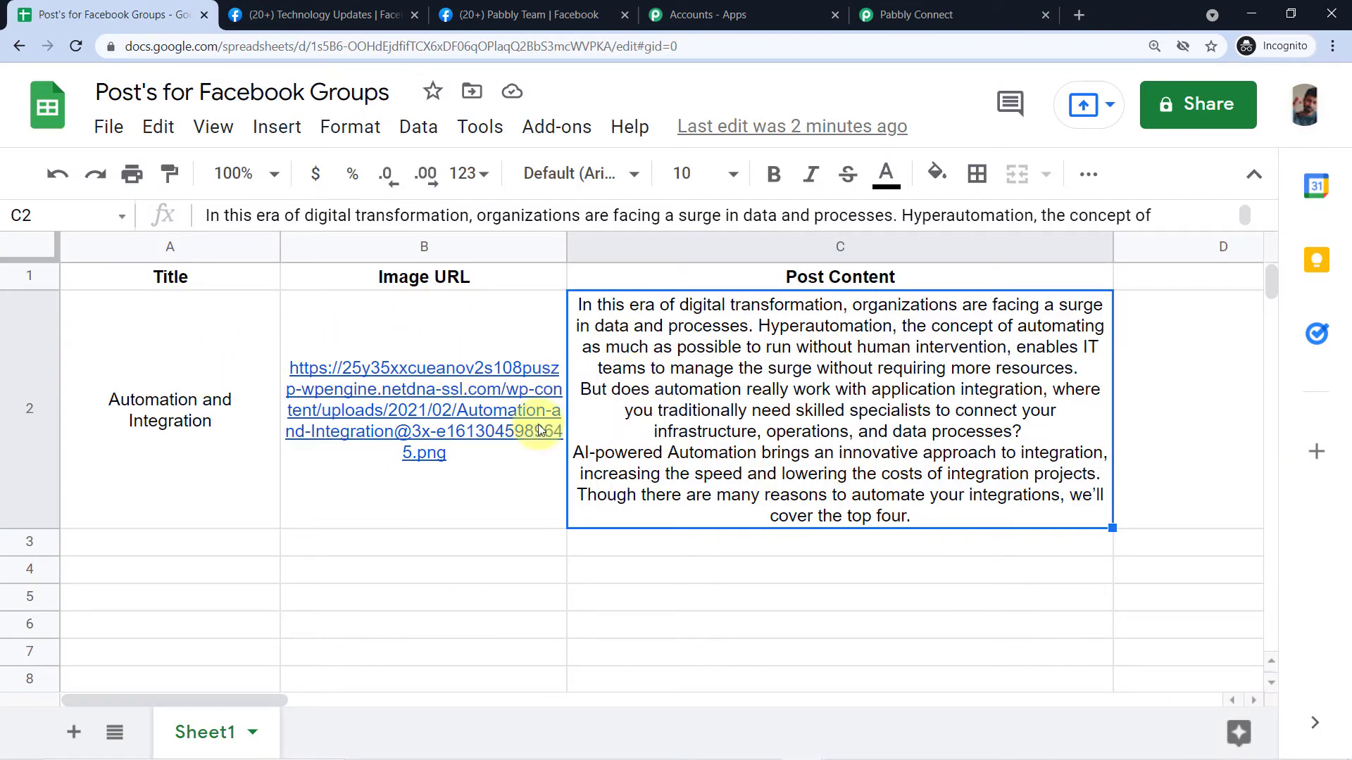
{"action": "left_click", "coordinate": [929, 8]}
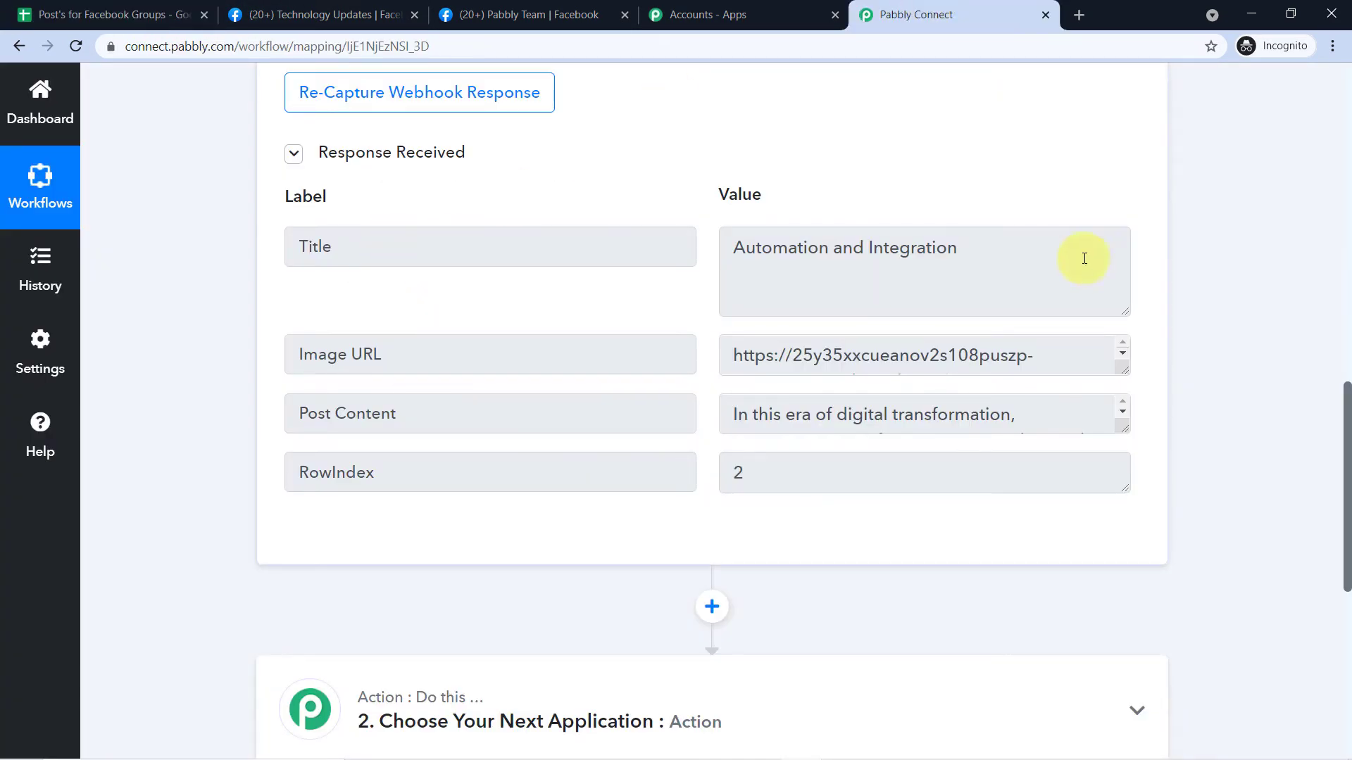
{"action": "triple_click", "coordinate": [791, 263]}
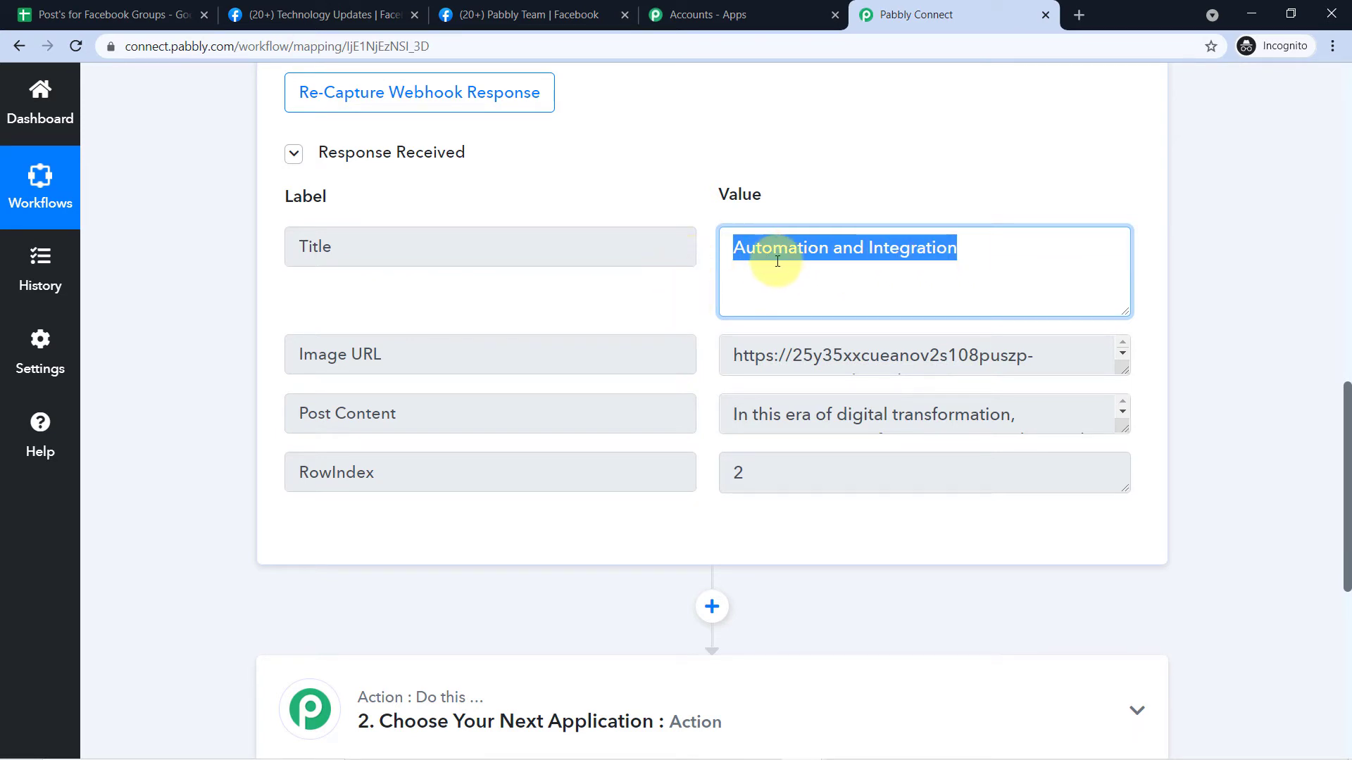
{"action": "left_click", "coordinate": [81, 21]}
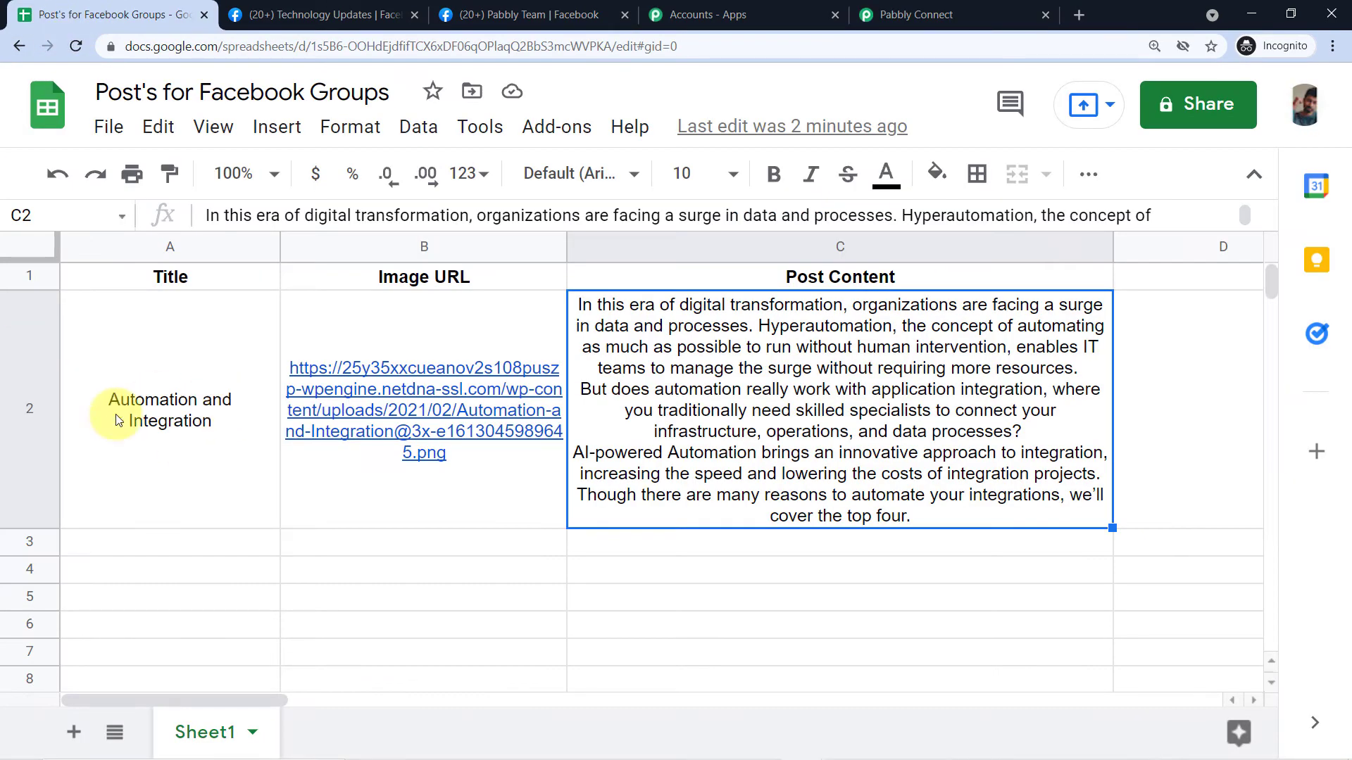
{"action": "left_click", "coordinate": [929, 14]}
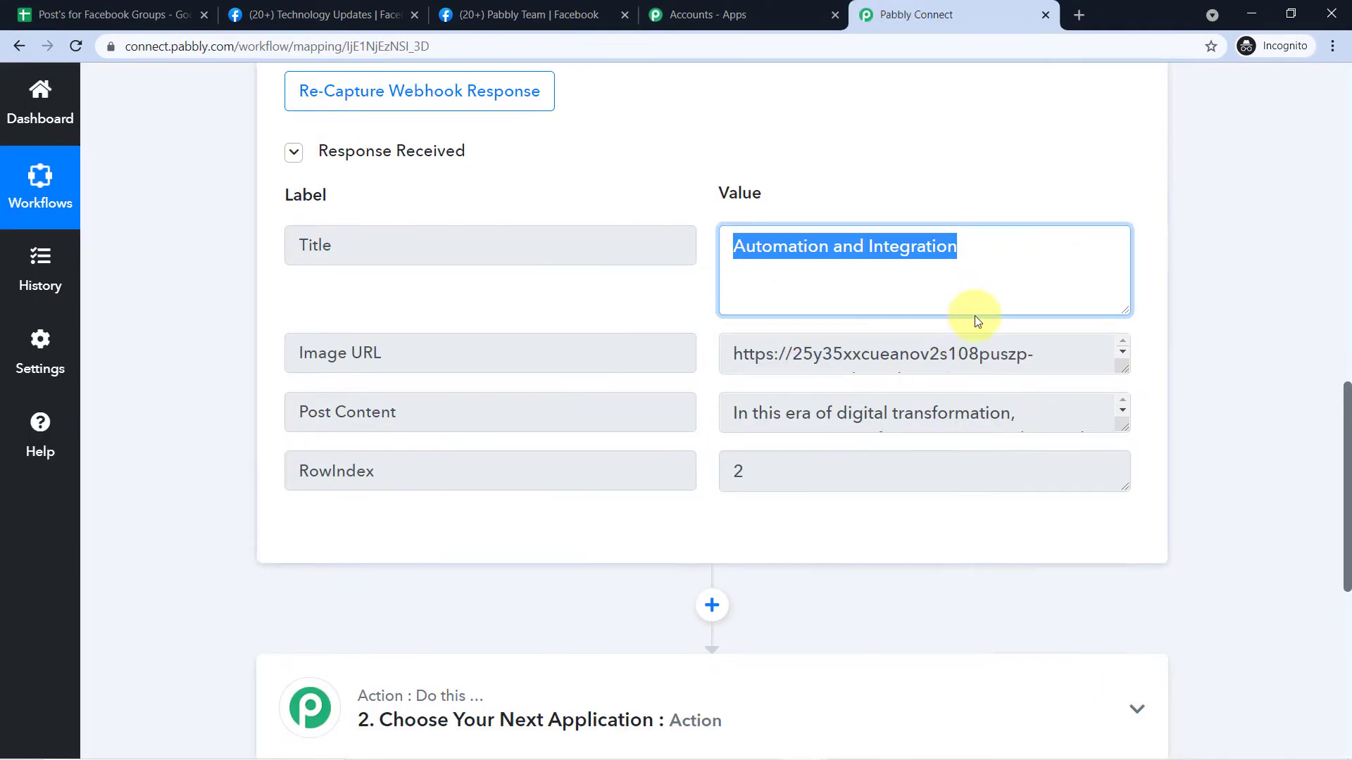
Enlarge the captured Image URL and Post Content values and compare them with row 2 of the spreadsheet.
{"action": "scroll", "coordinate": [964, 307], "scroll_direction": "down", "scroll_amount": 1}
{"action": "left_click_drag", "start_coordinate": [1122, 284], "coordinate": [1122, 387]}
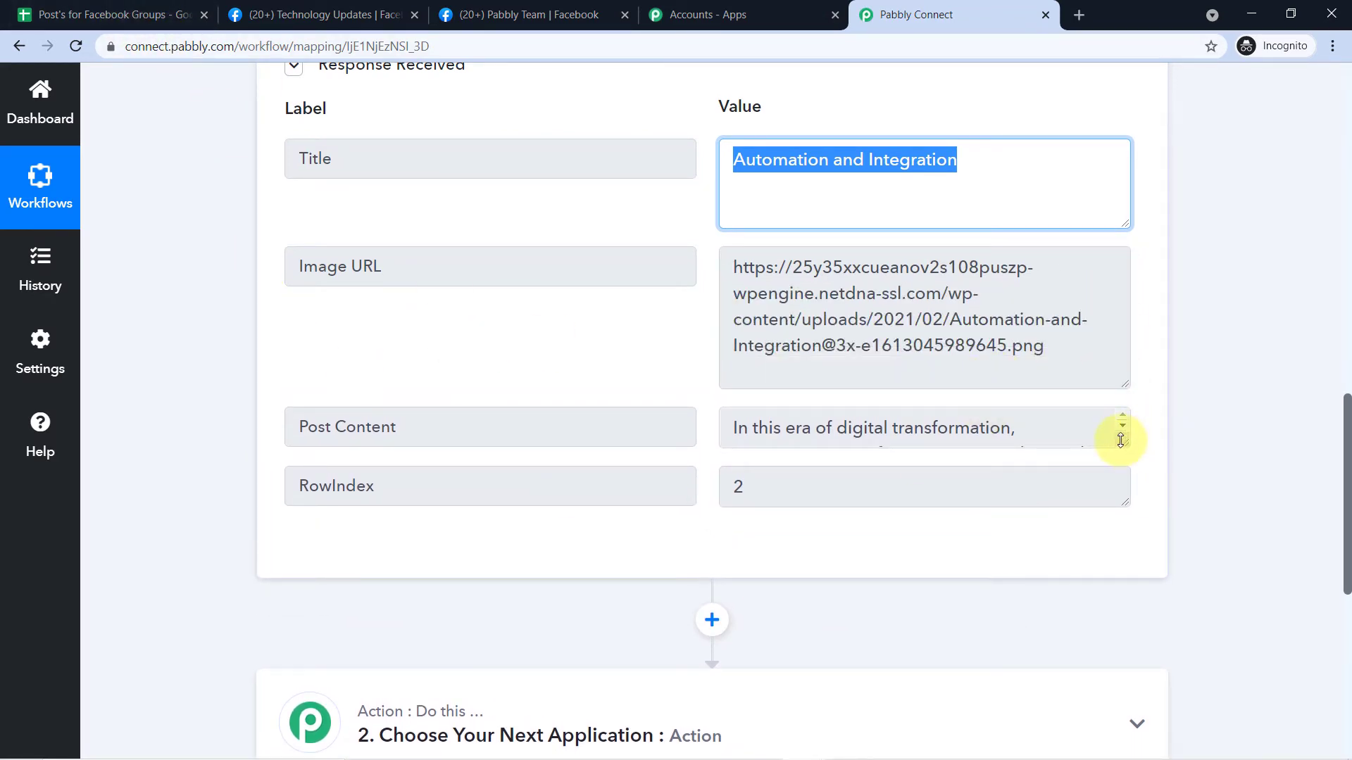
{"action": "left_click_drag", "start_coordinate": [1120, 440], "coordinate": [1117, 564]}
{"action": "scroll", "coordinate": [965, 458], "scroll_direction": "down", "scroll_amount": 5}
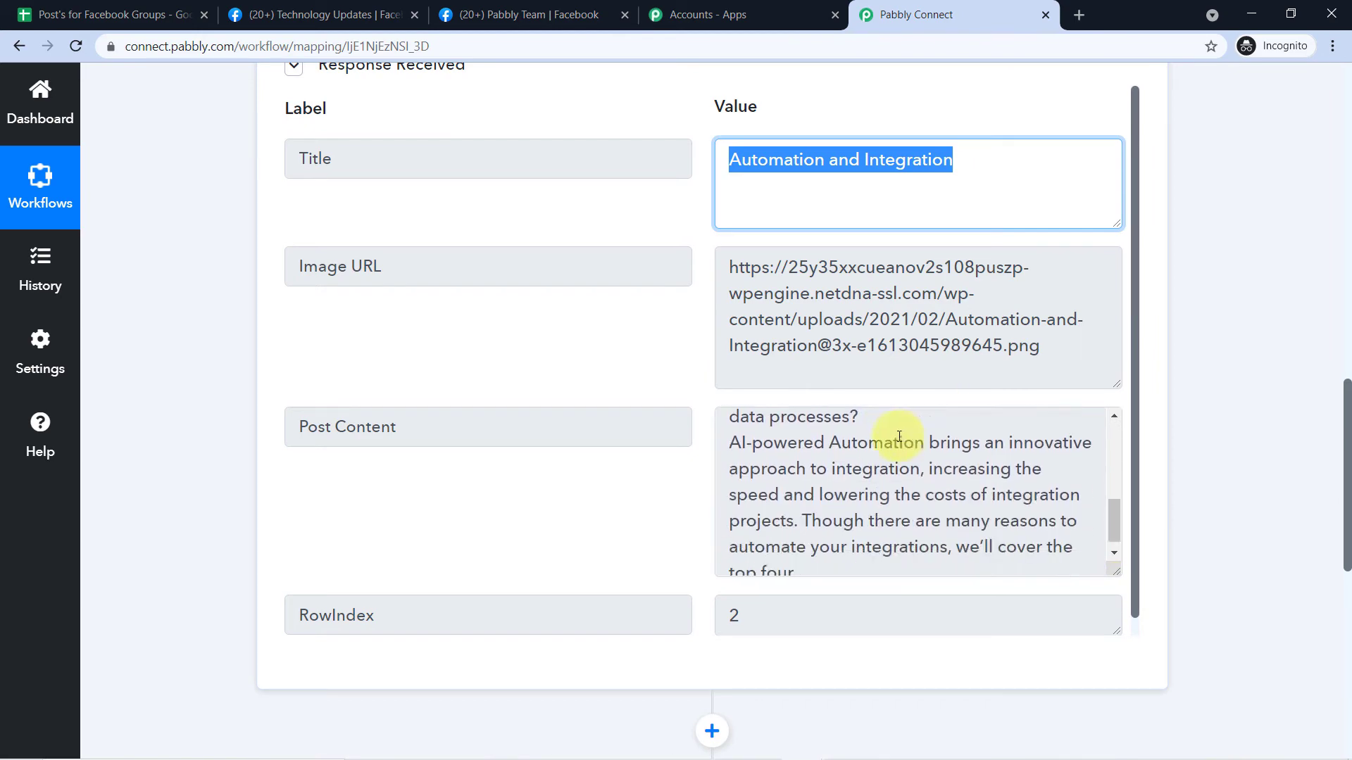
{"action": "left_click", "coordinate": [91, 14]}
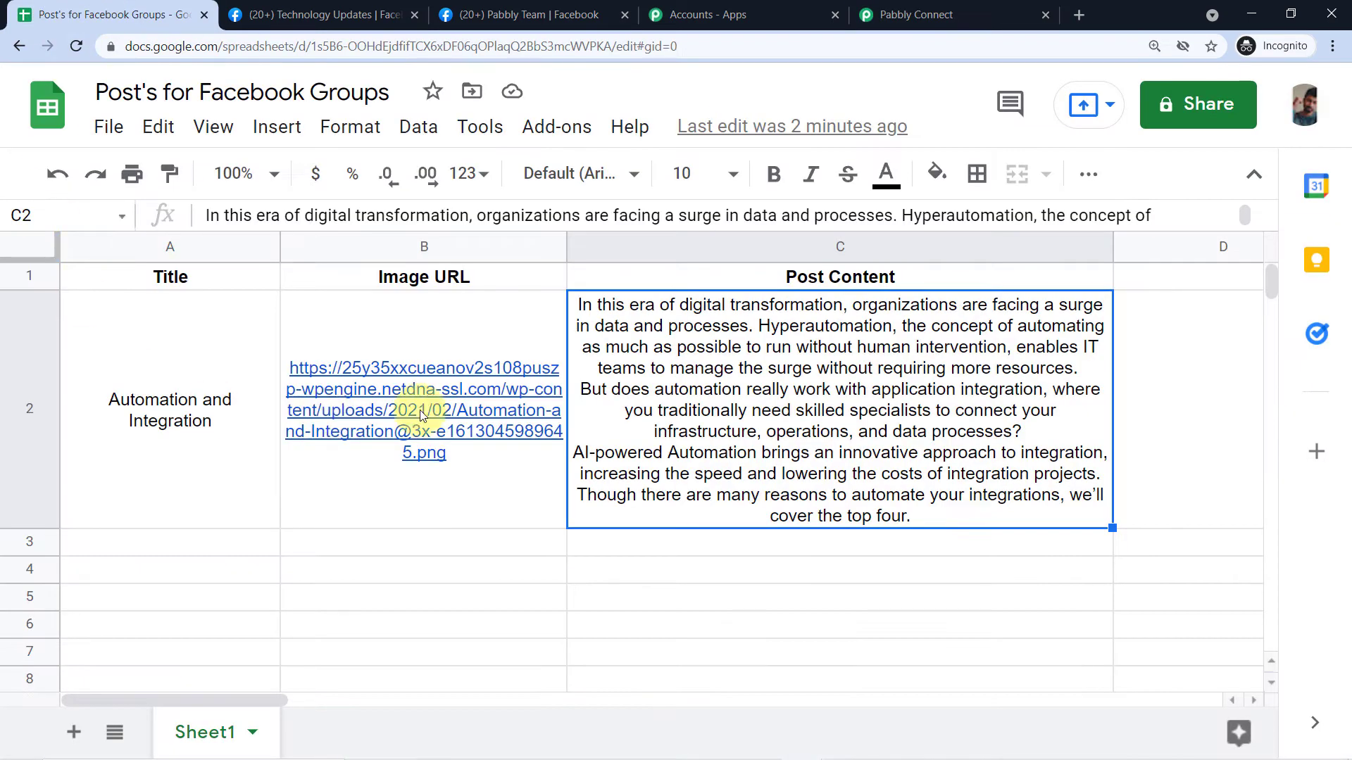
{"action": "left_click", "coordinate": [944, 14]}
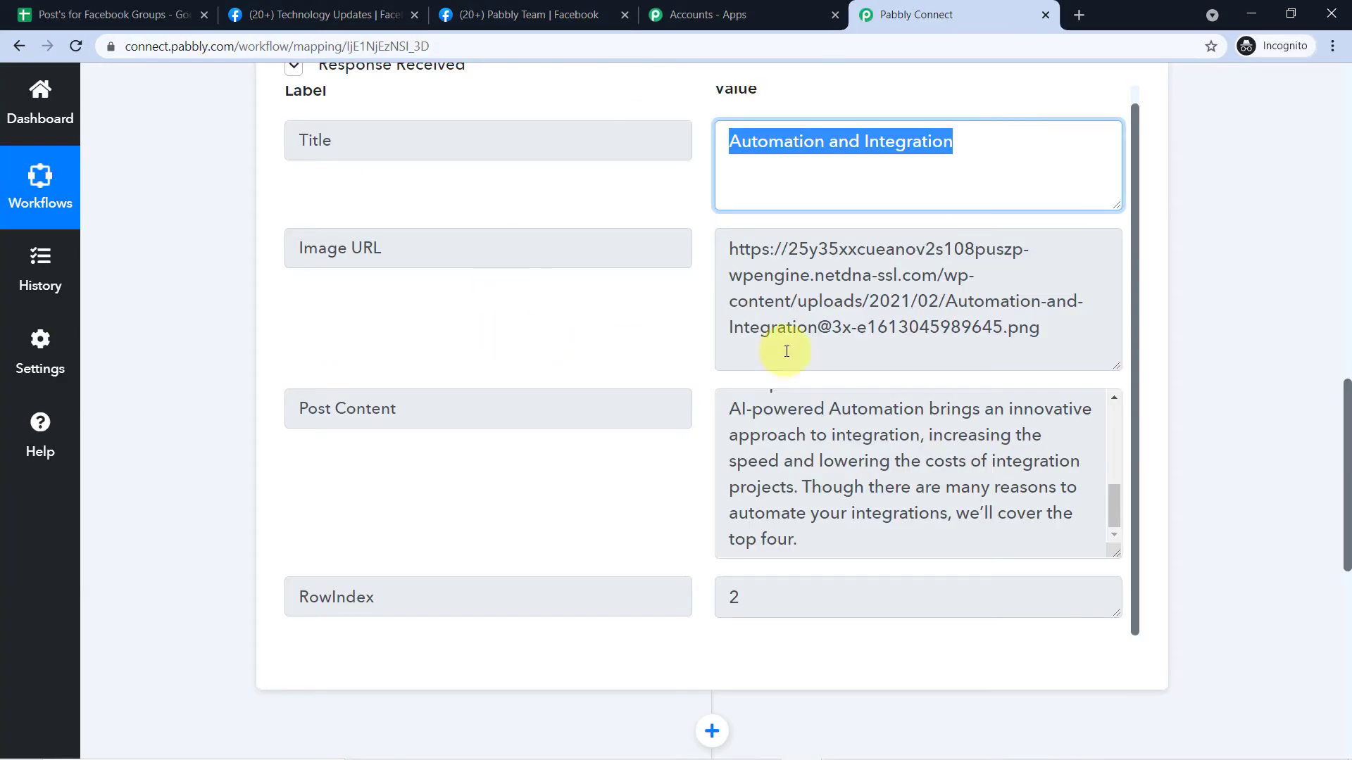
Review the webhook response captured in Pabbly Connect, covering Title, Image URL, Post Content and RowIndex.
{"action": "scroll", "coordinate": [655, 317], "scroll_direction": "up", "scroll_amount": 1}
{"action": "left_click", "coordinate": [699, 199]}
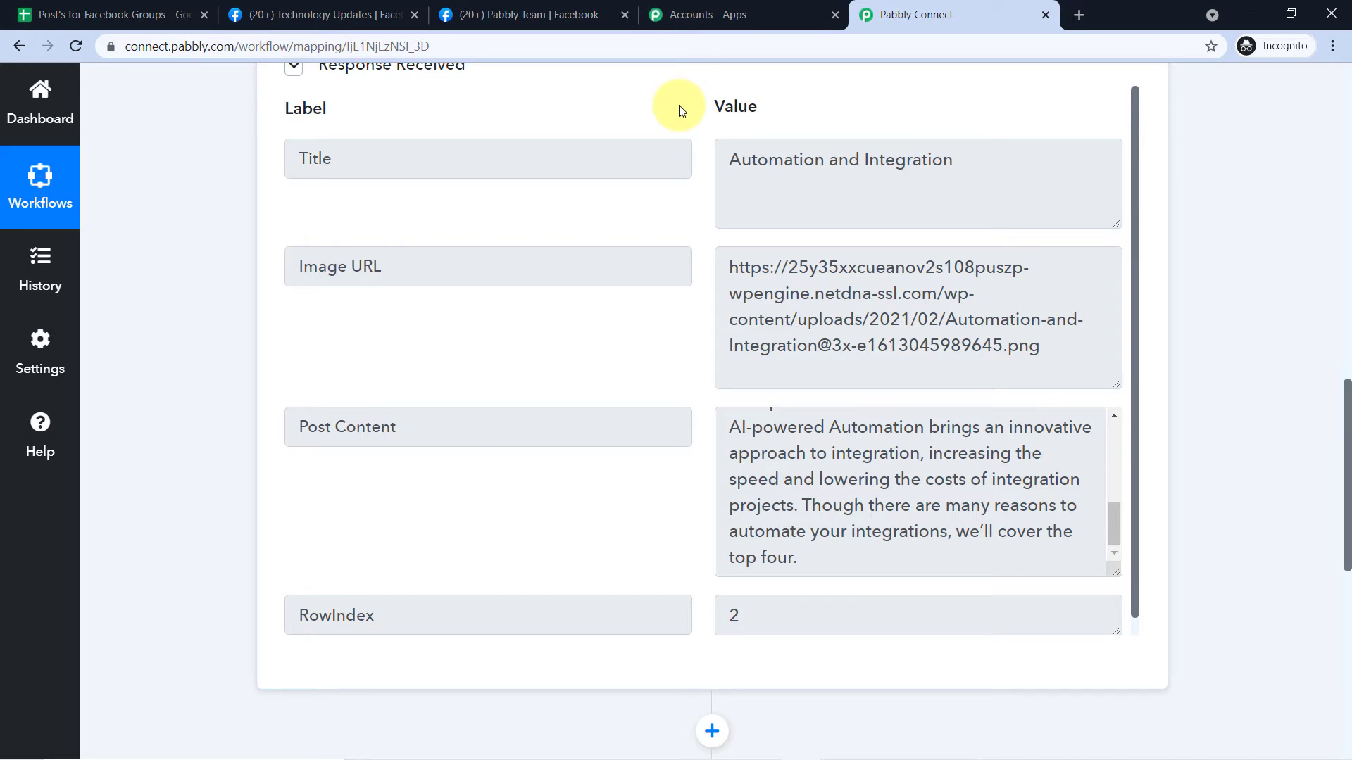
{"action": "scroll", "coordinate": [1174, 170], "scroll_direction": "up", "scroll_amount": 2}
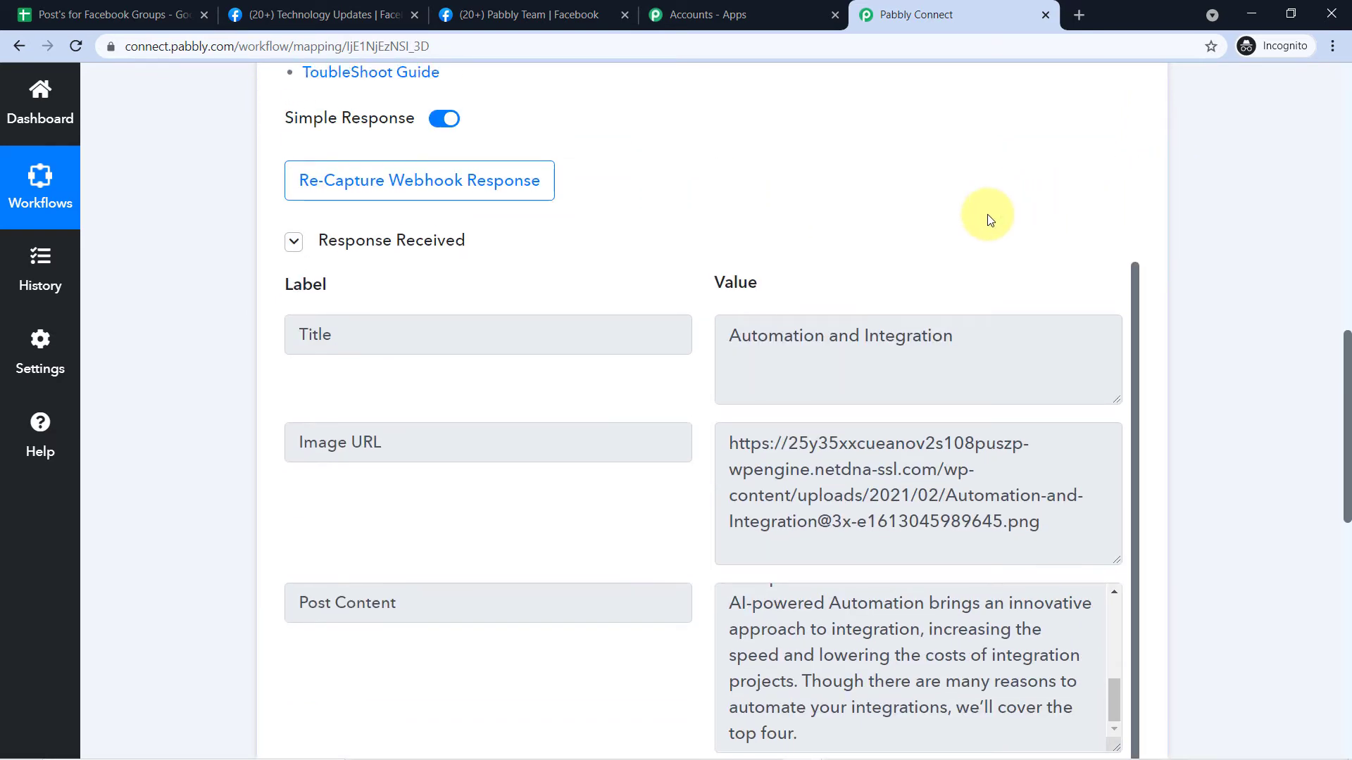
{"action": "scroll", "coordinate": [990, 219], "scroll_direction": "down", "scroll_amount": 1}
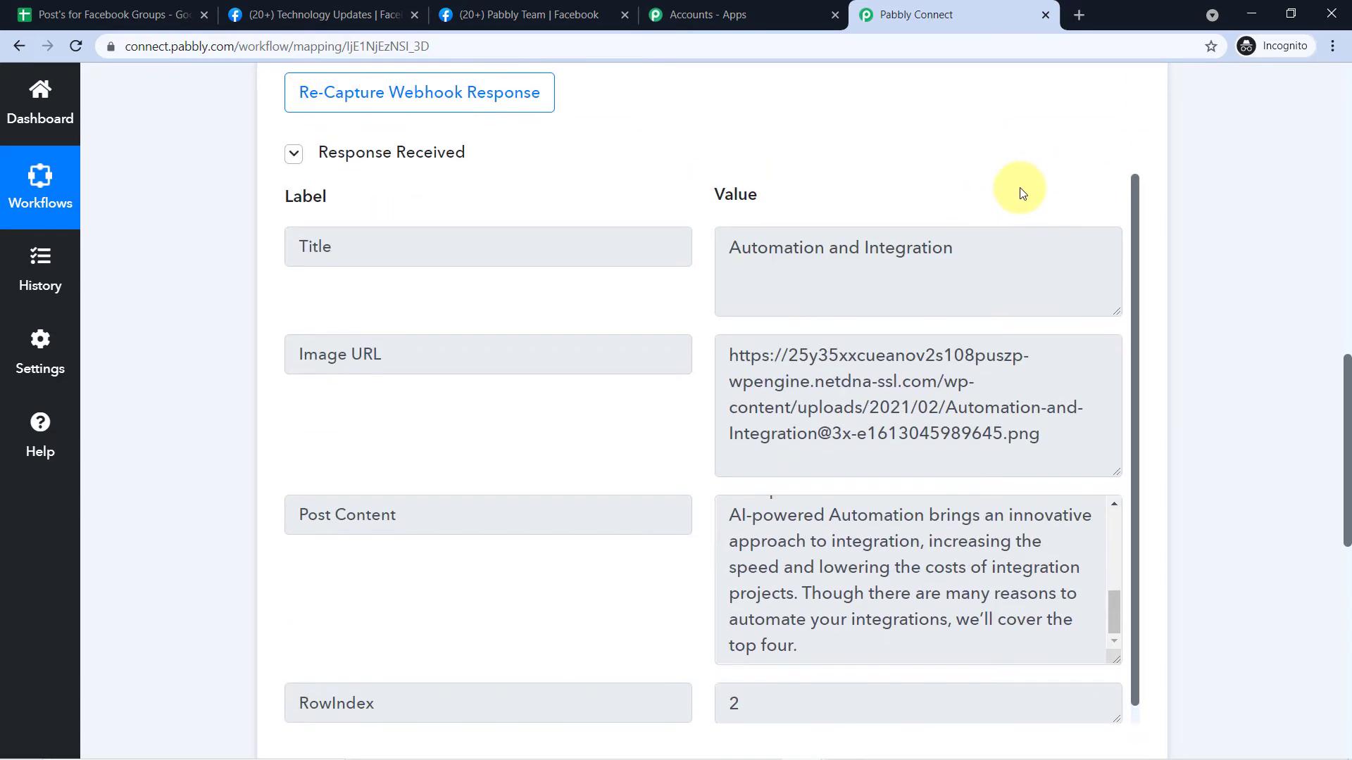
{"action": "scroll", "coordinate": [1049, 189], "scroll_direction": "down", "scroll_amount": 1}
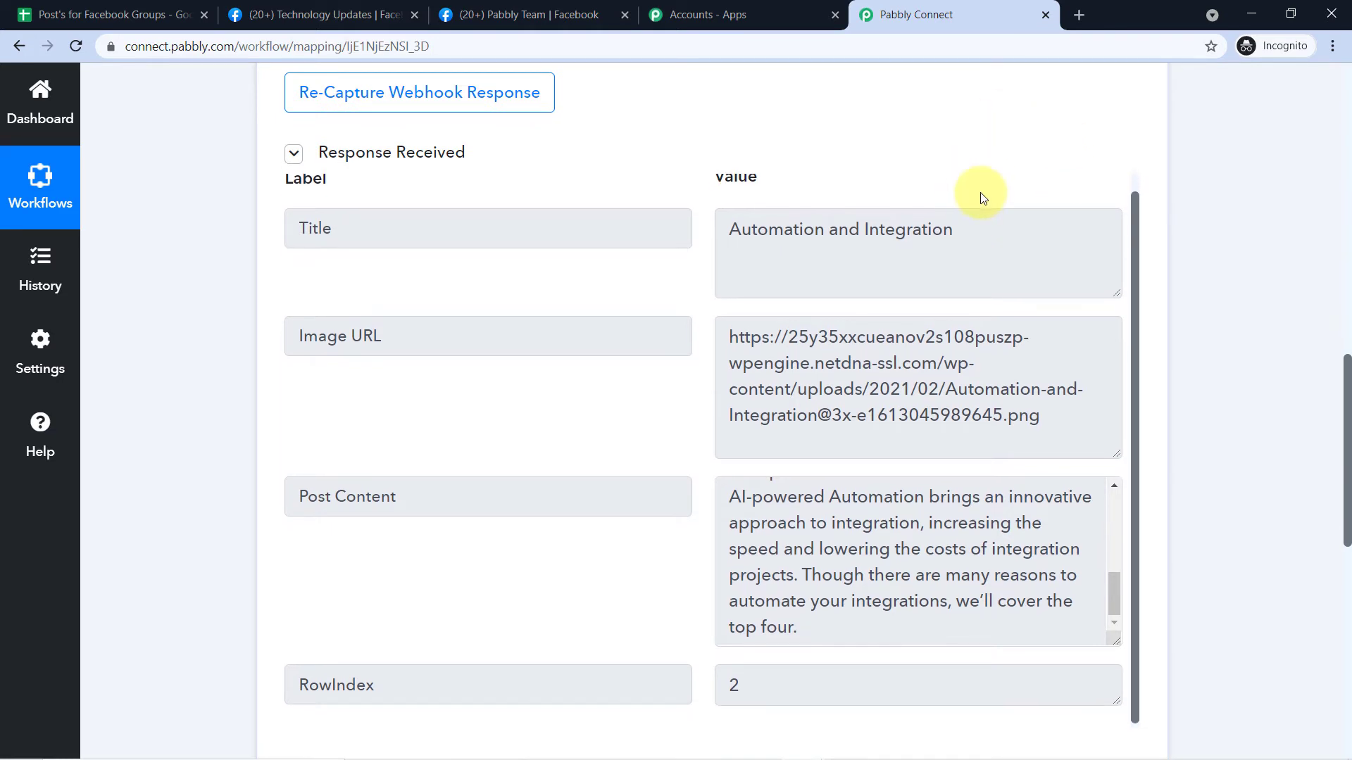
{"action": "scroll", "coordinate": [1197, 395], "scroll_direction": "down", "scroll_amount": 2}
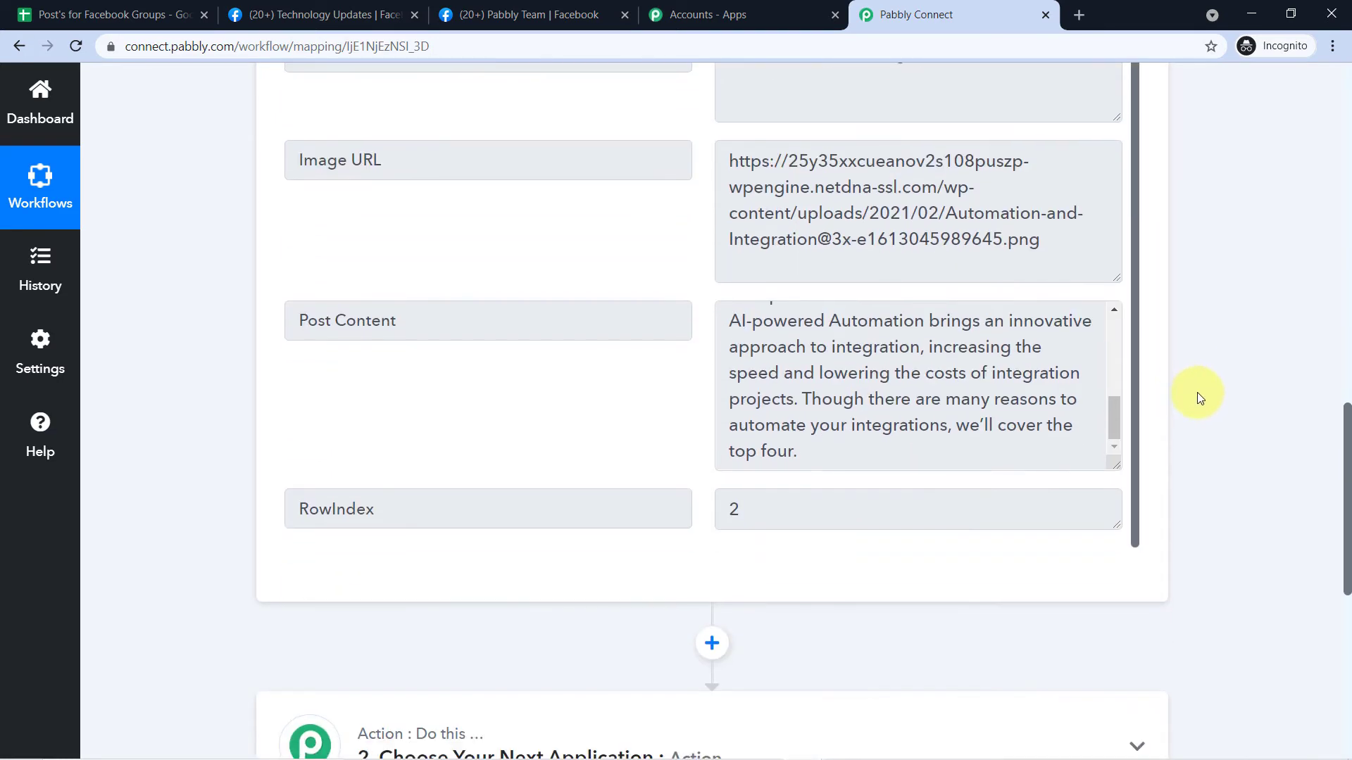
{"action": "scroll", "coordinate": [1199, 397], "scroll_direction": "up", "scroll_amount": 1}
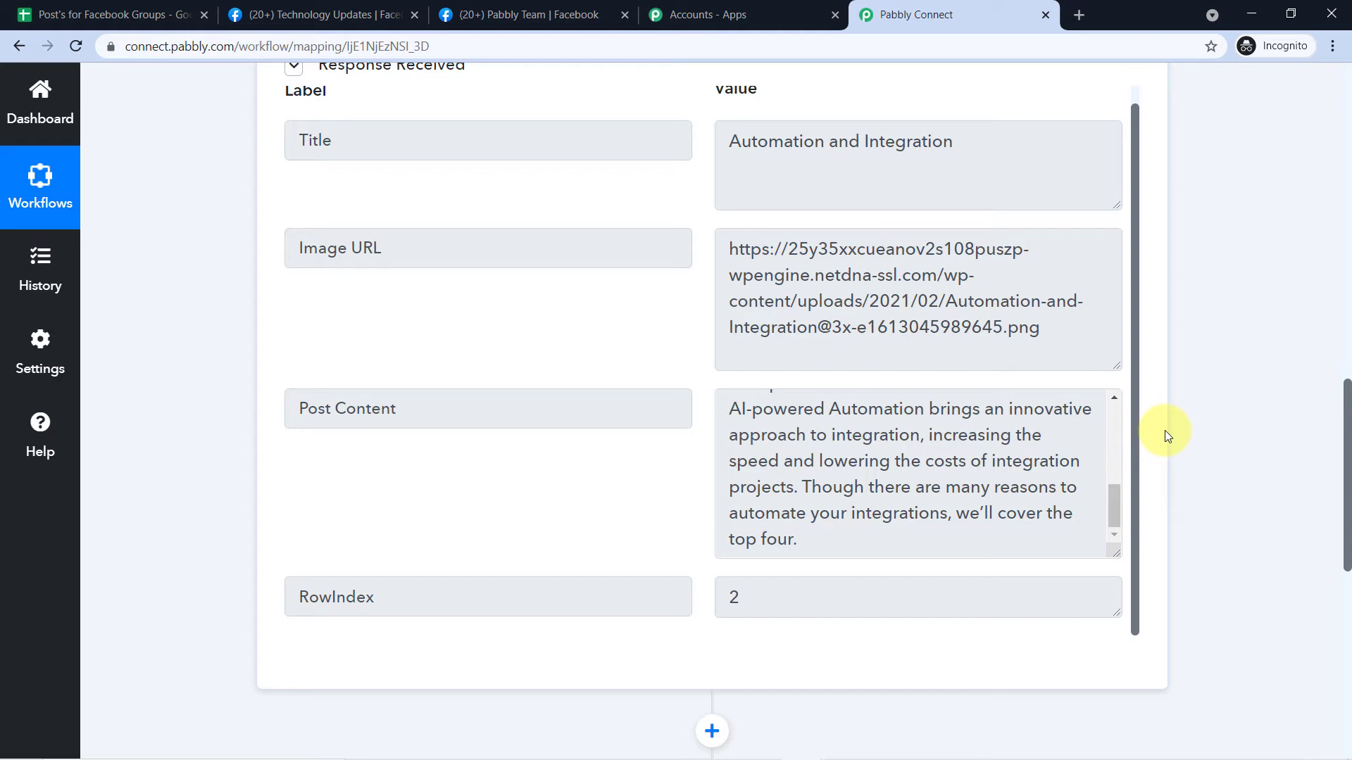
Set the workflow's second step to the Facebook Groups app with the Post Message action event.
{"action": "scroll", "coordinate": [1215, 277], "scroll_direction": "down", "scroll_amount": 6}
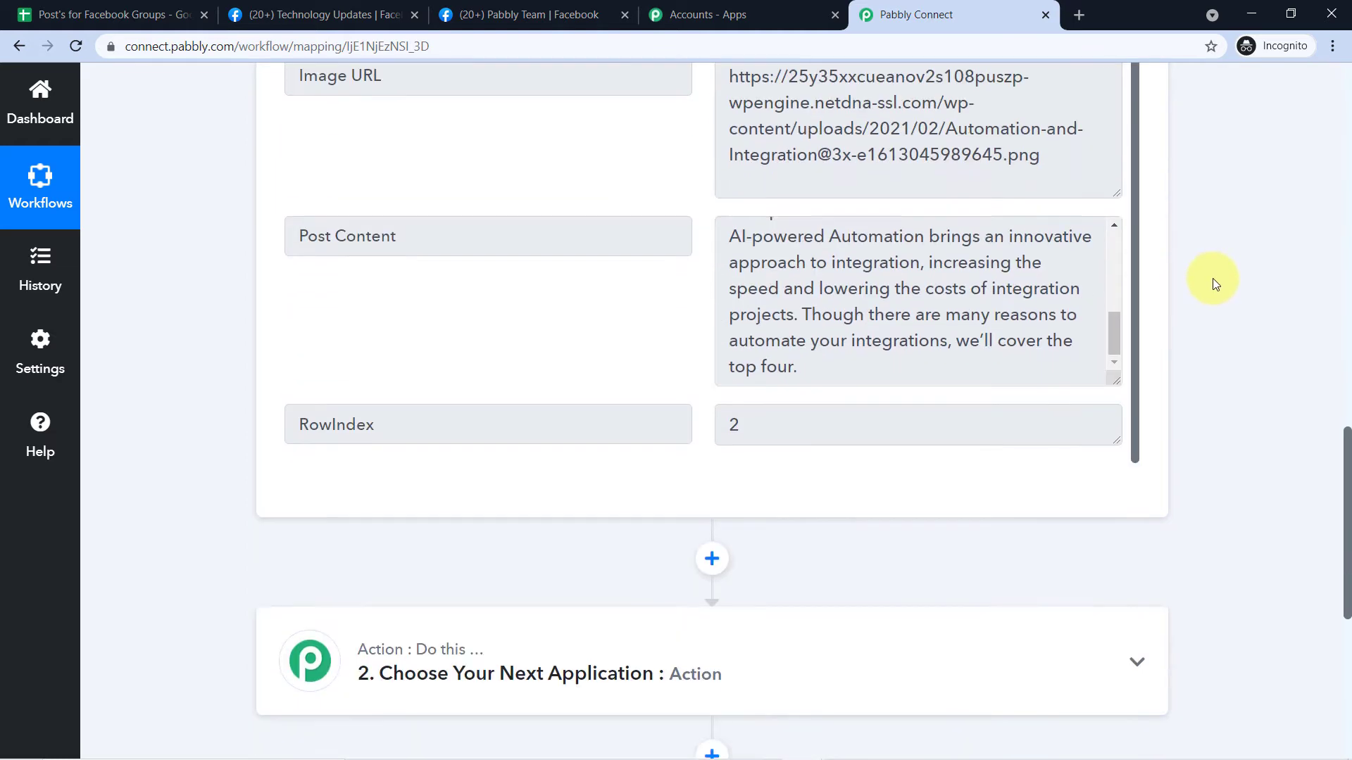
{"action": "left_click", "coordinate": [486, 300]}
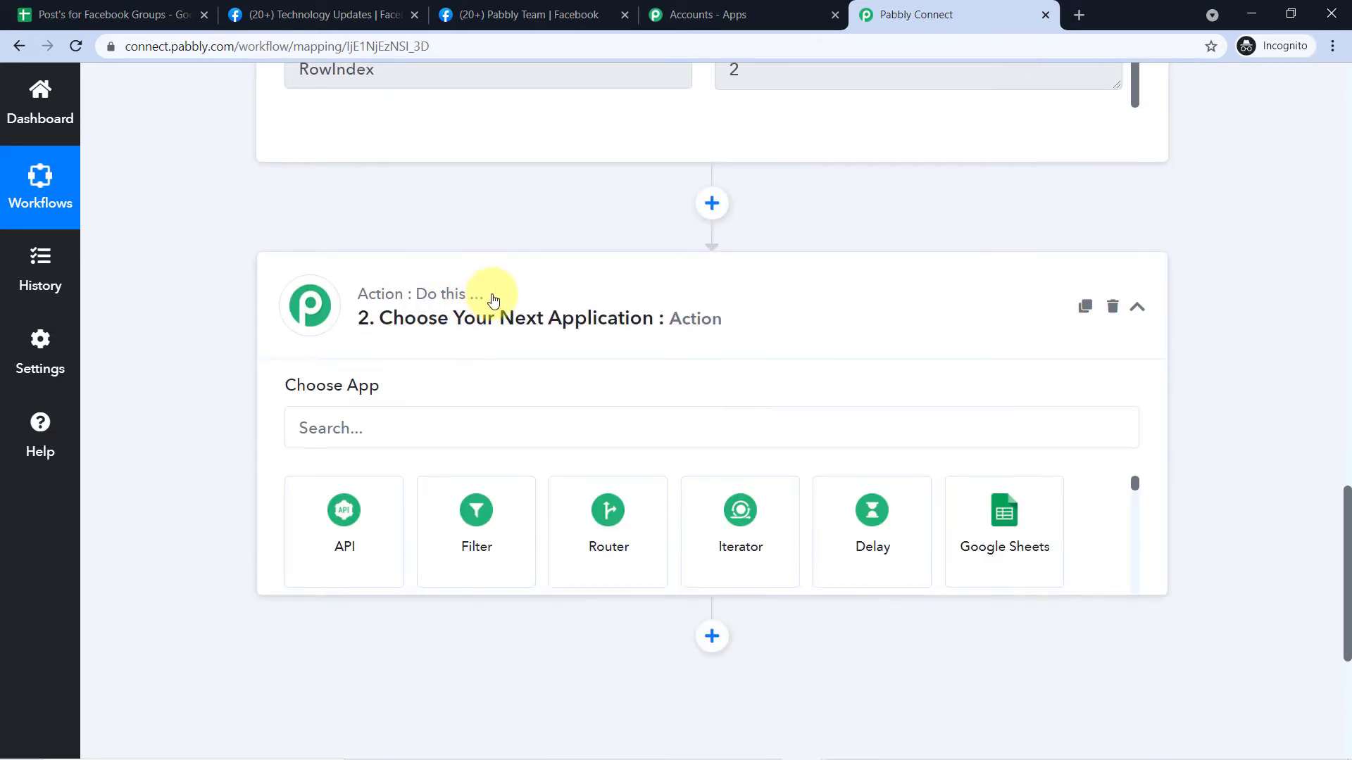
{"action": "left_click", "coordinate": [331, 435]}
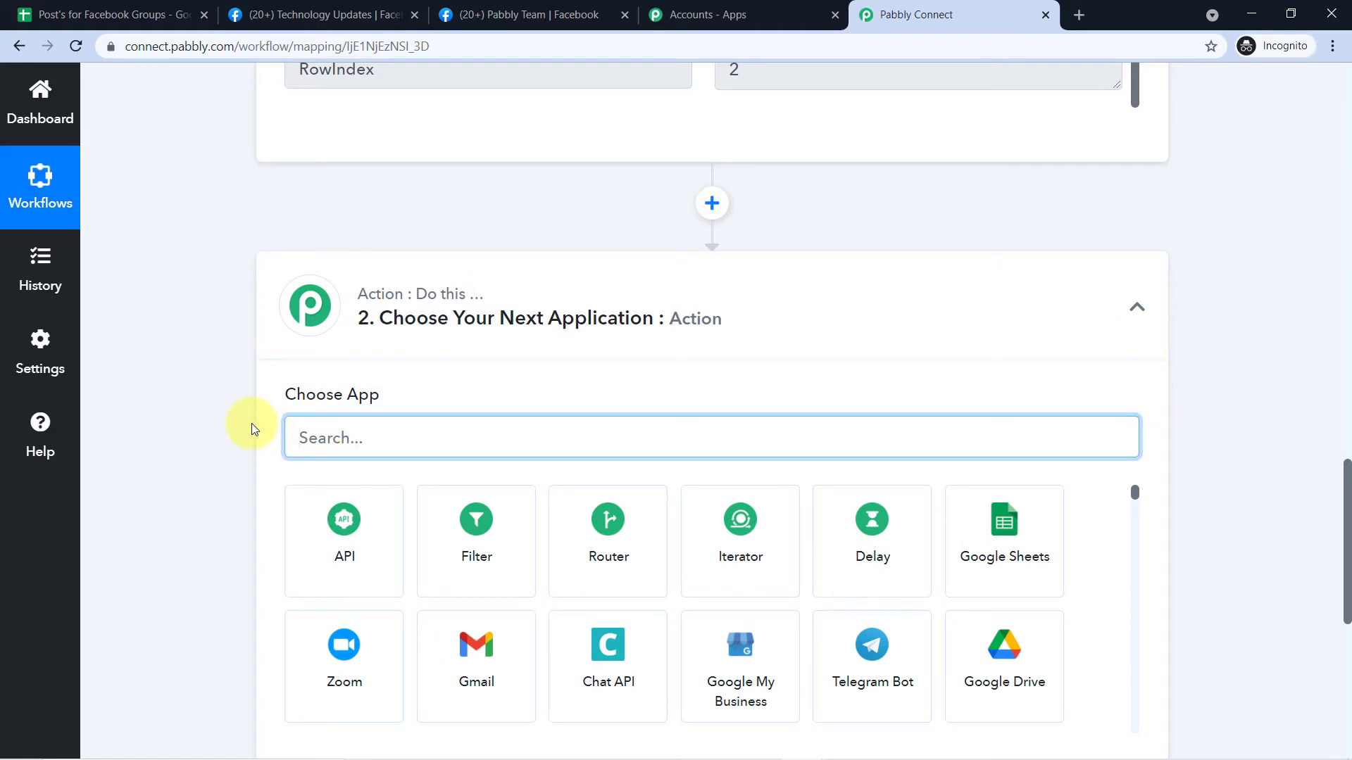
{"action": "type", "text": "Facebo"}
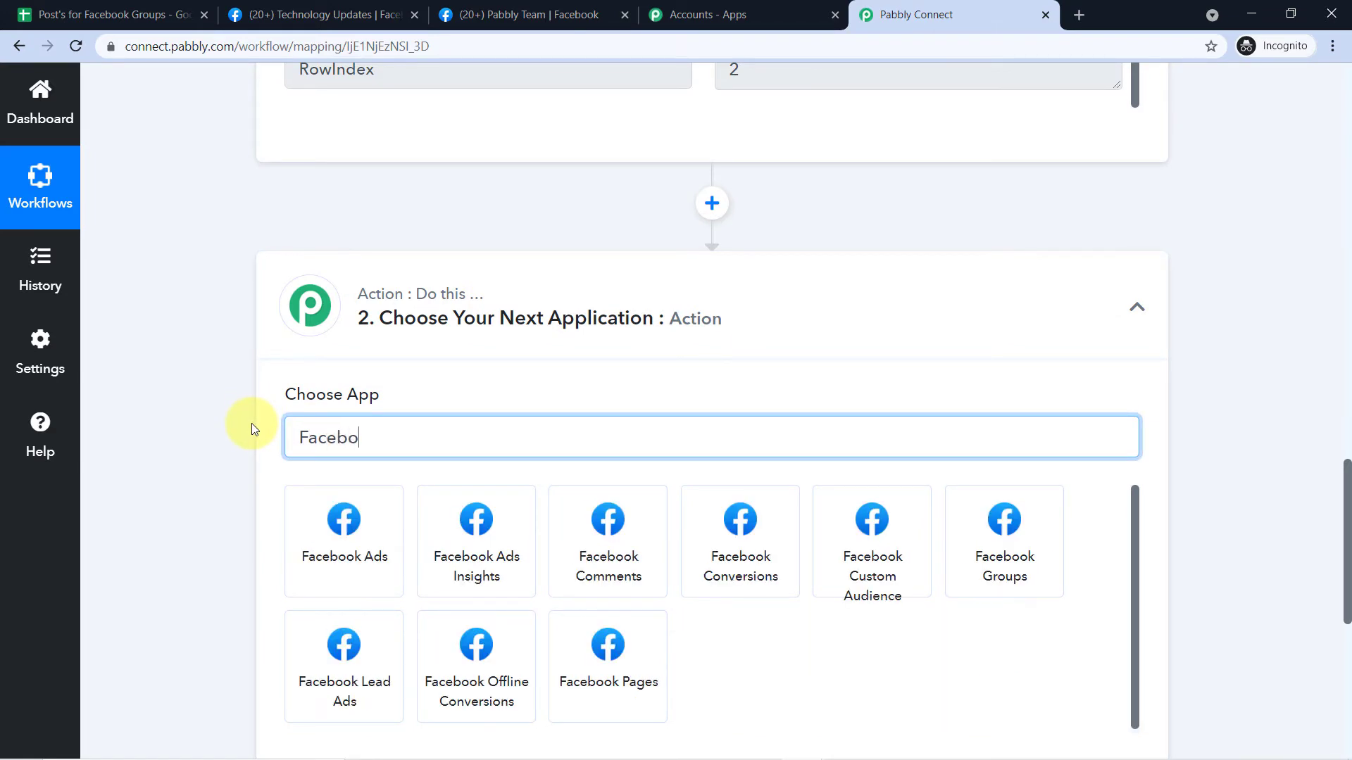
{"action": "type", "text": "ok Gro"}
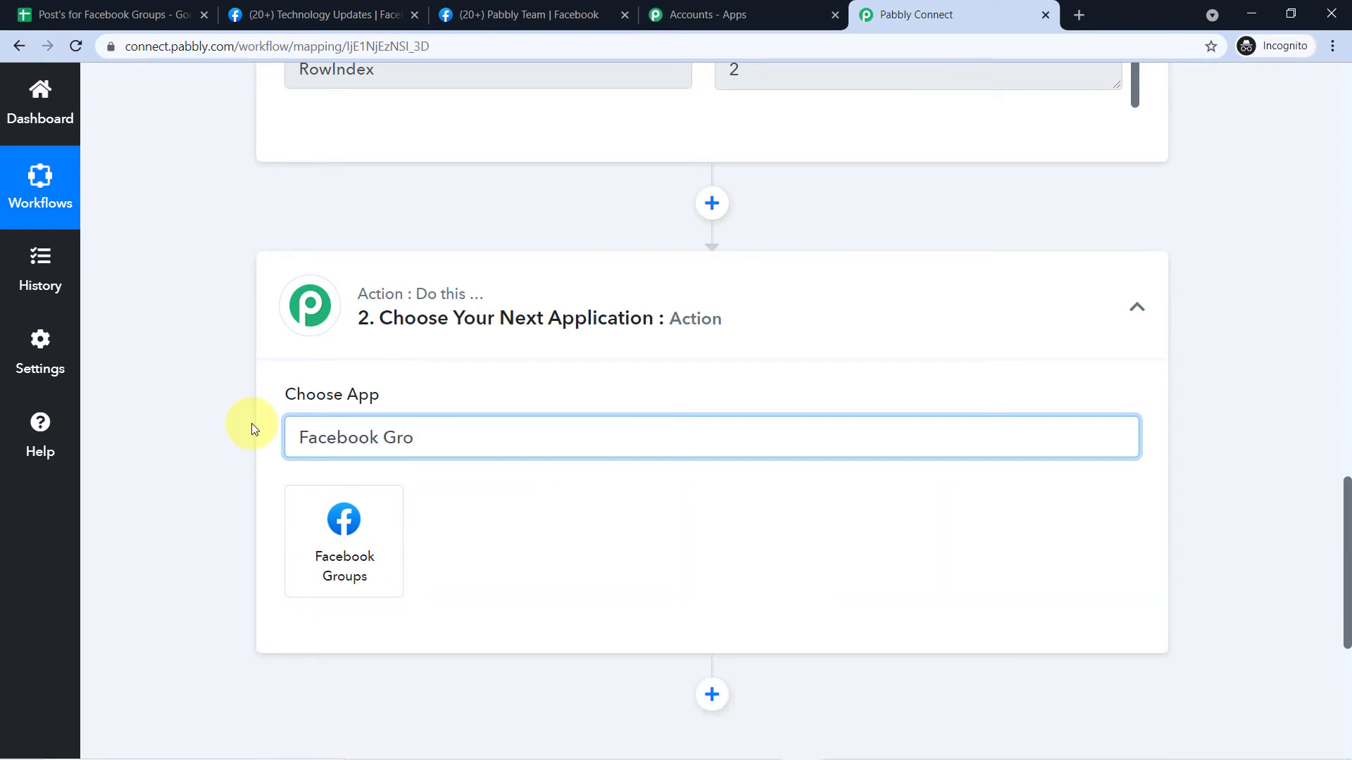
{"action": "left_click", "coordinate": [332, 535]}
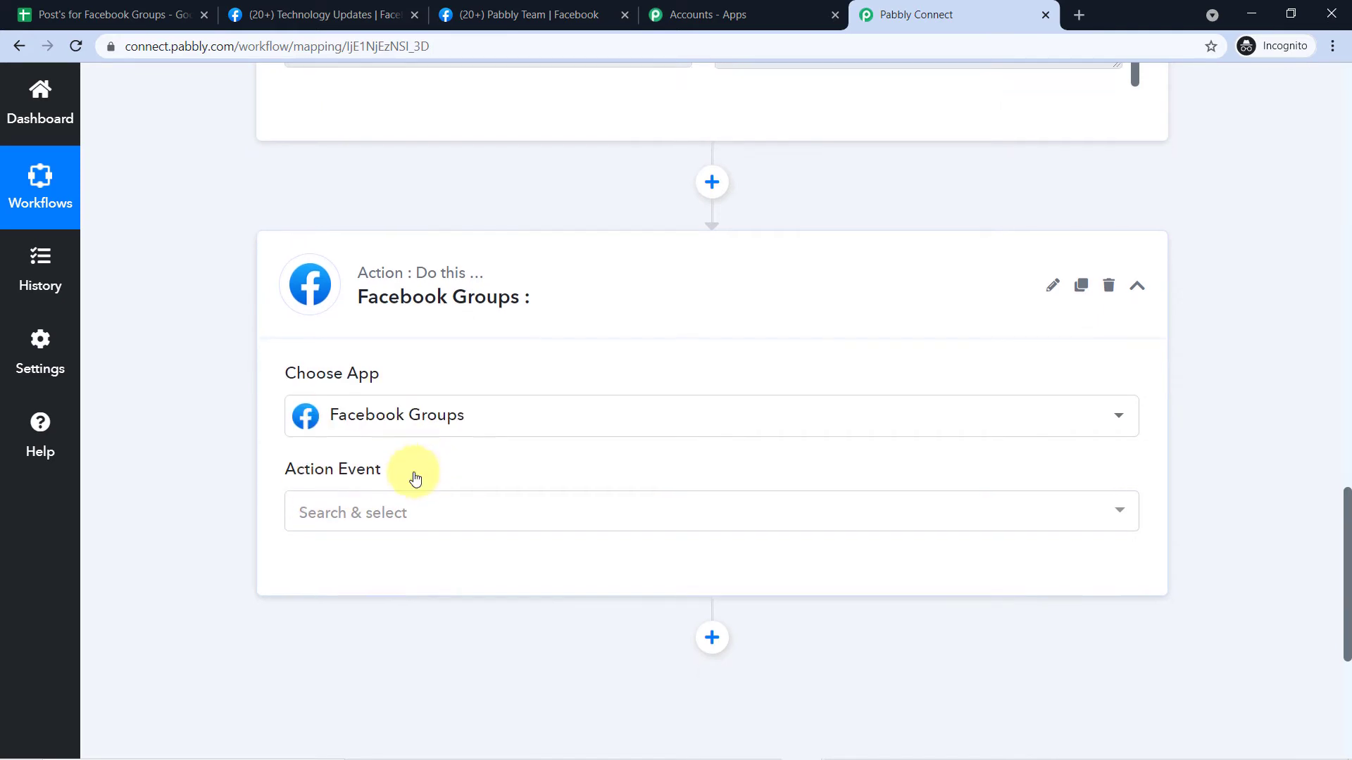
{"action": "left_click", "coordinate": [317, 450]}
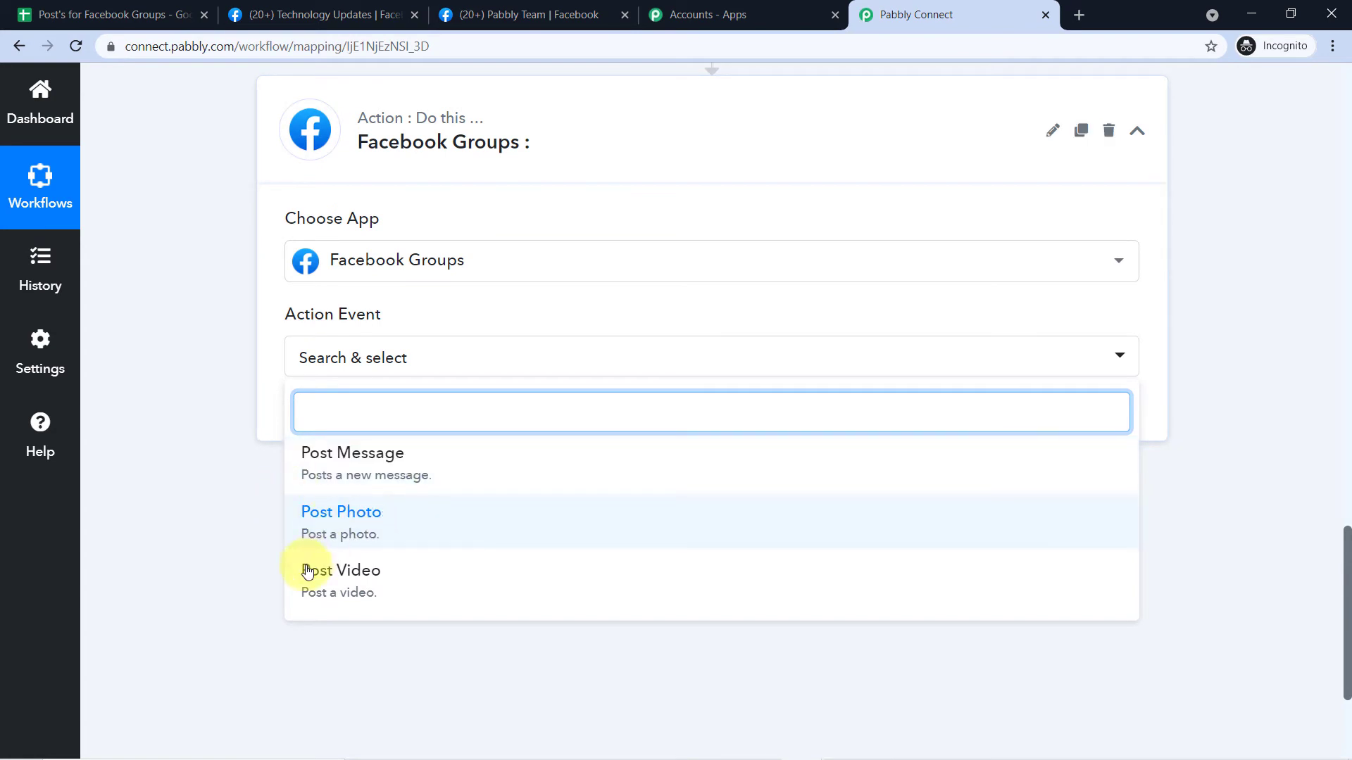
{"action": "left_click", "coordinate": [367, 466]}
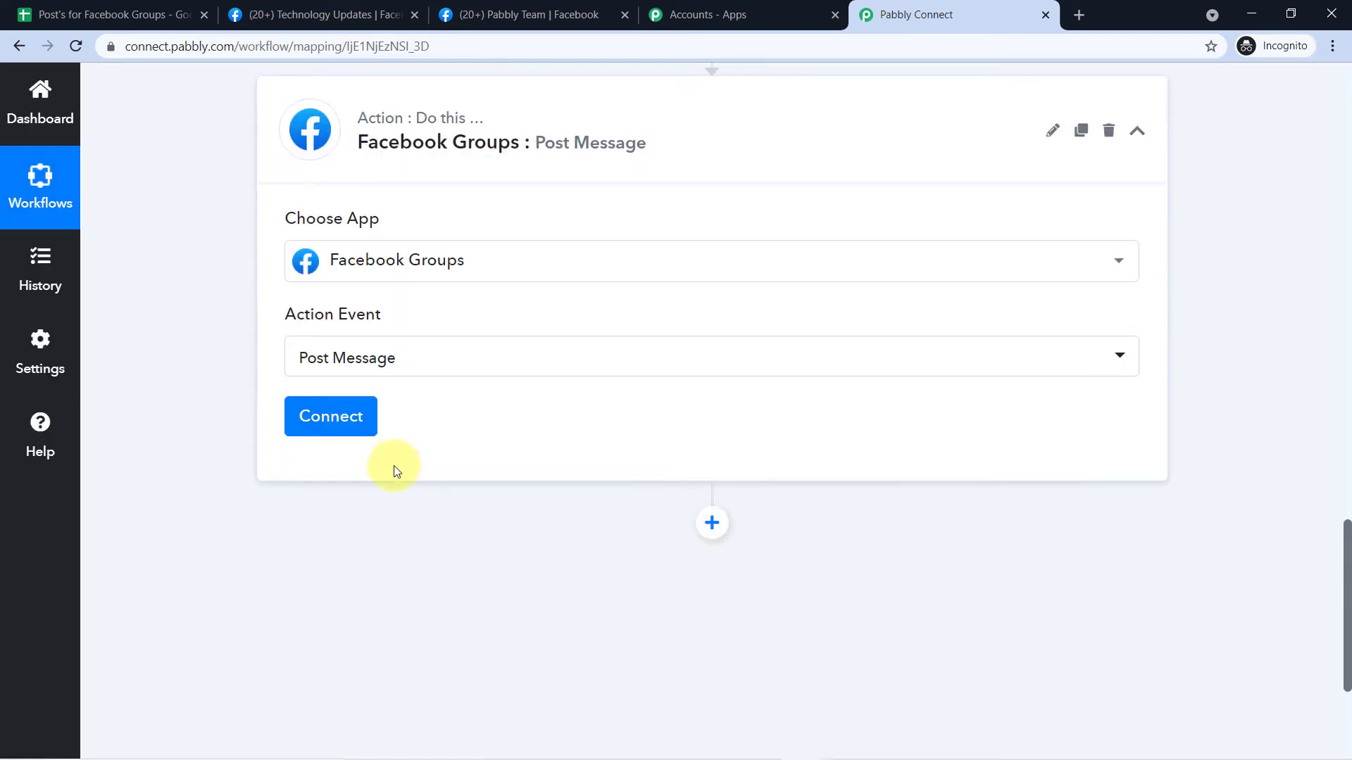
Connect the Facebook Groups action to a Facebook account through a new connection.
{"action": "left_click", "coordinate": [326, 421]}
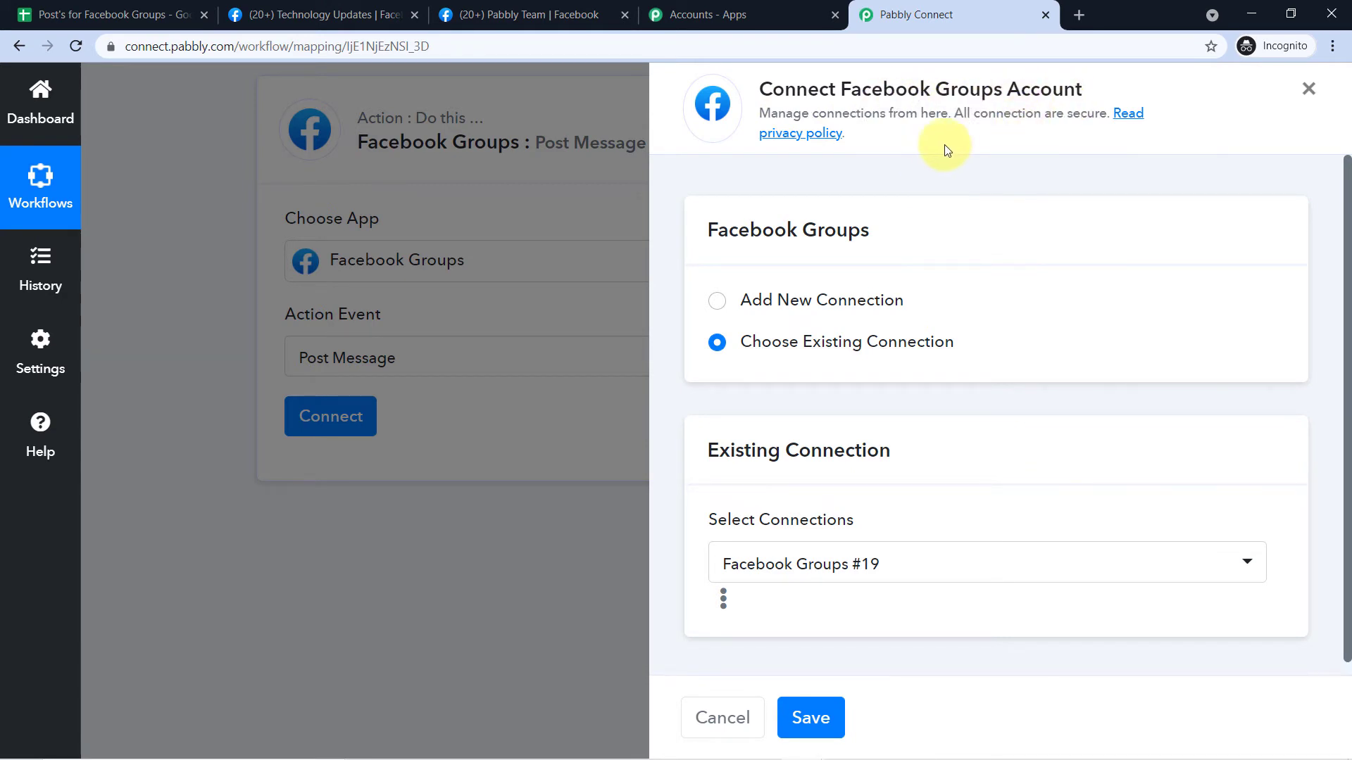
{"action": "left_click", "coordinate": [718, 304]}
{"action": "scroll", "coordinate": [779, 253], "scroll_direction": "down", "scroll_amount": 1}
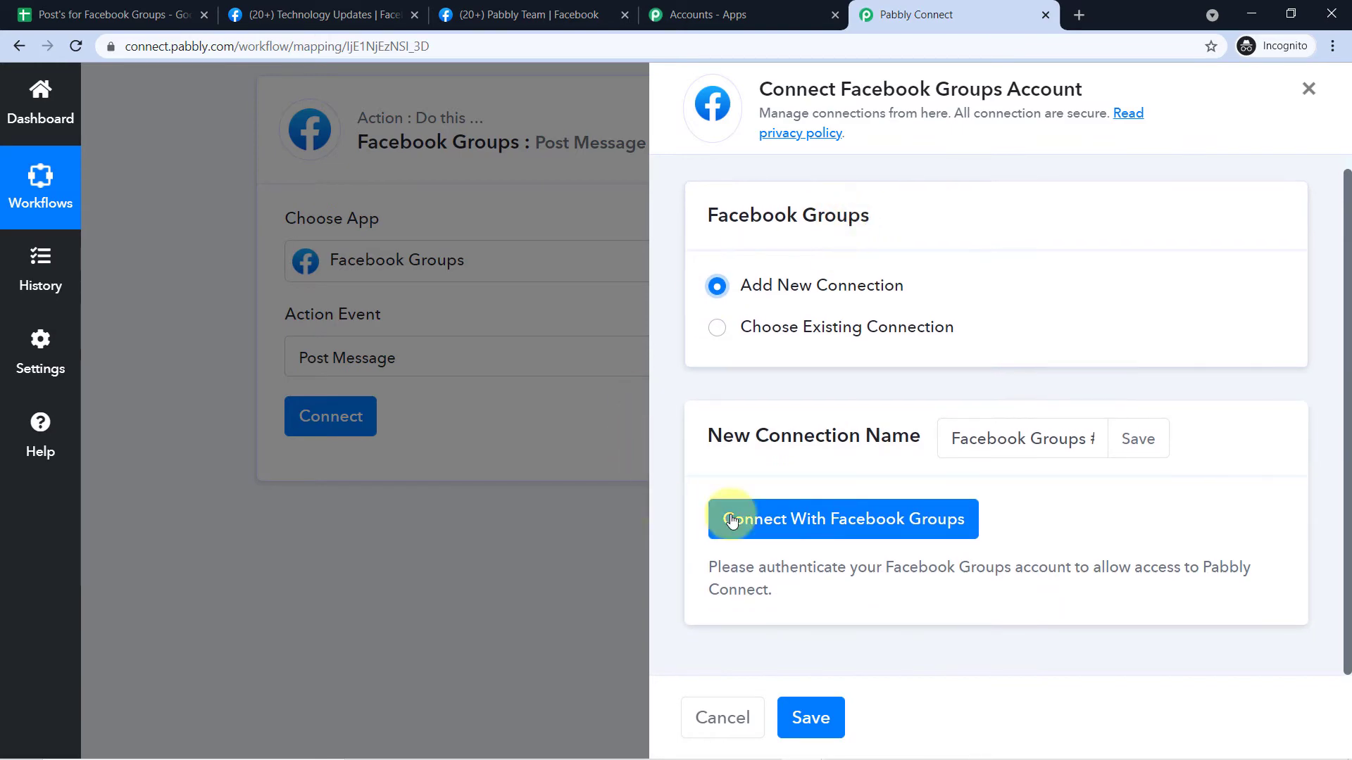
{"action": "left_click", "coordinate": [797, 530]}
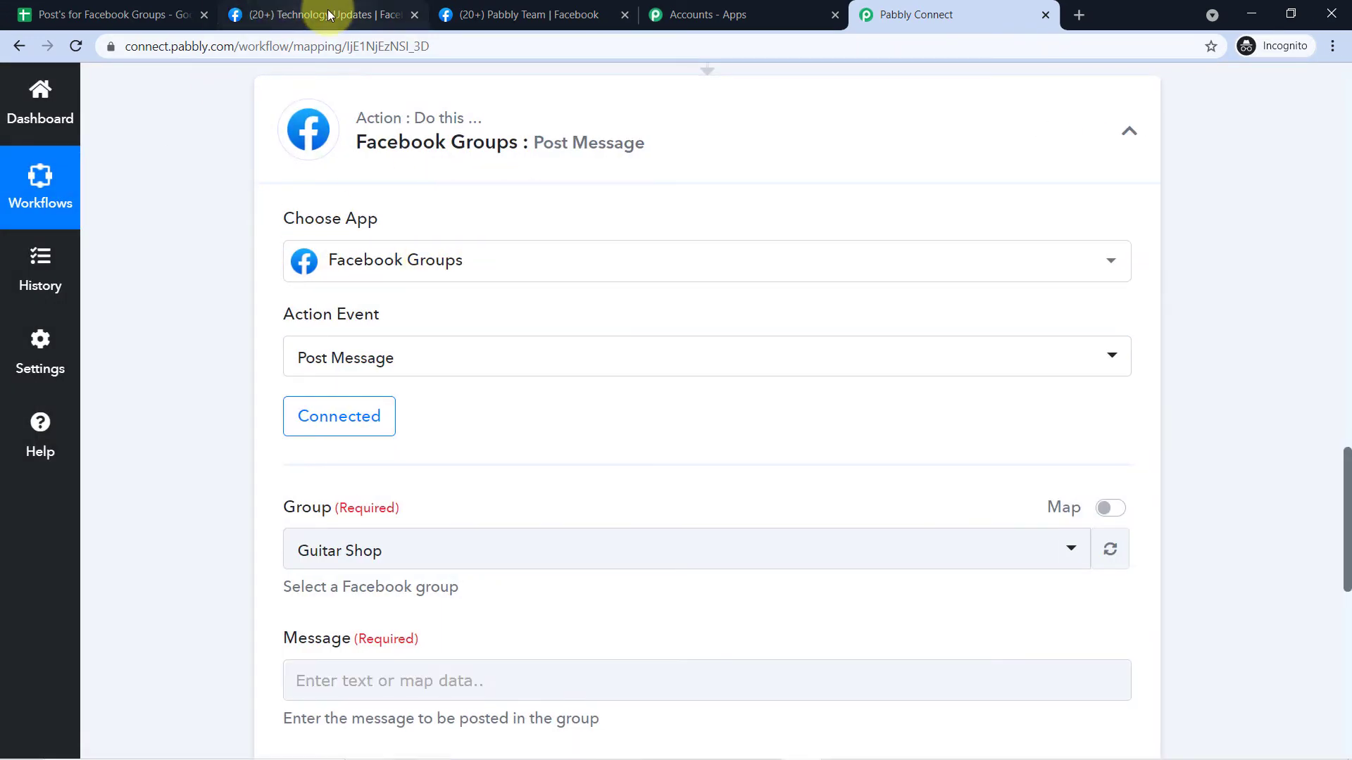
View the Technology Updates group on Facebook, and examine the Group, Message and Link fields of the Post Message action in Pabbly Connect.
{"action": "left_click", "coordinate": [310, 14]}
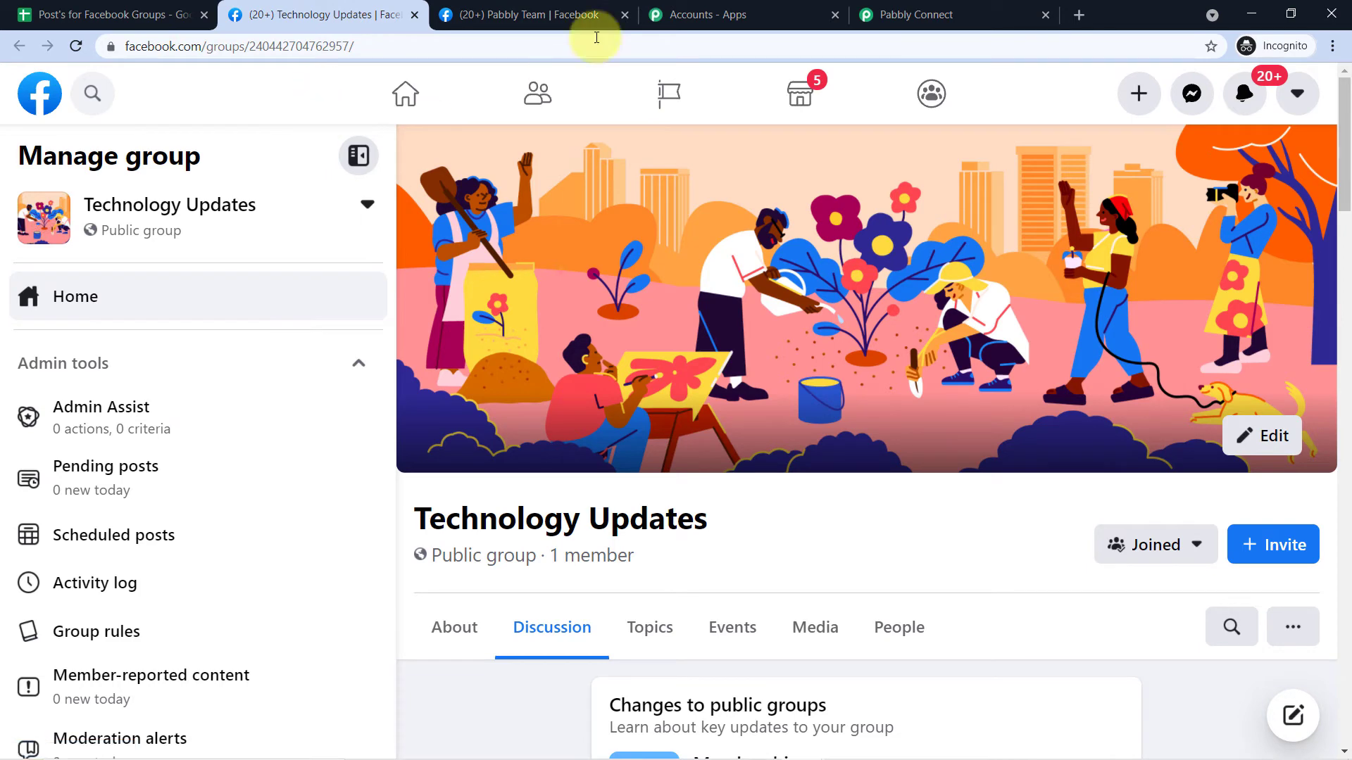
{"action": "left_click", "coordinate": [937, 7]}
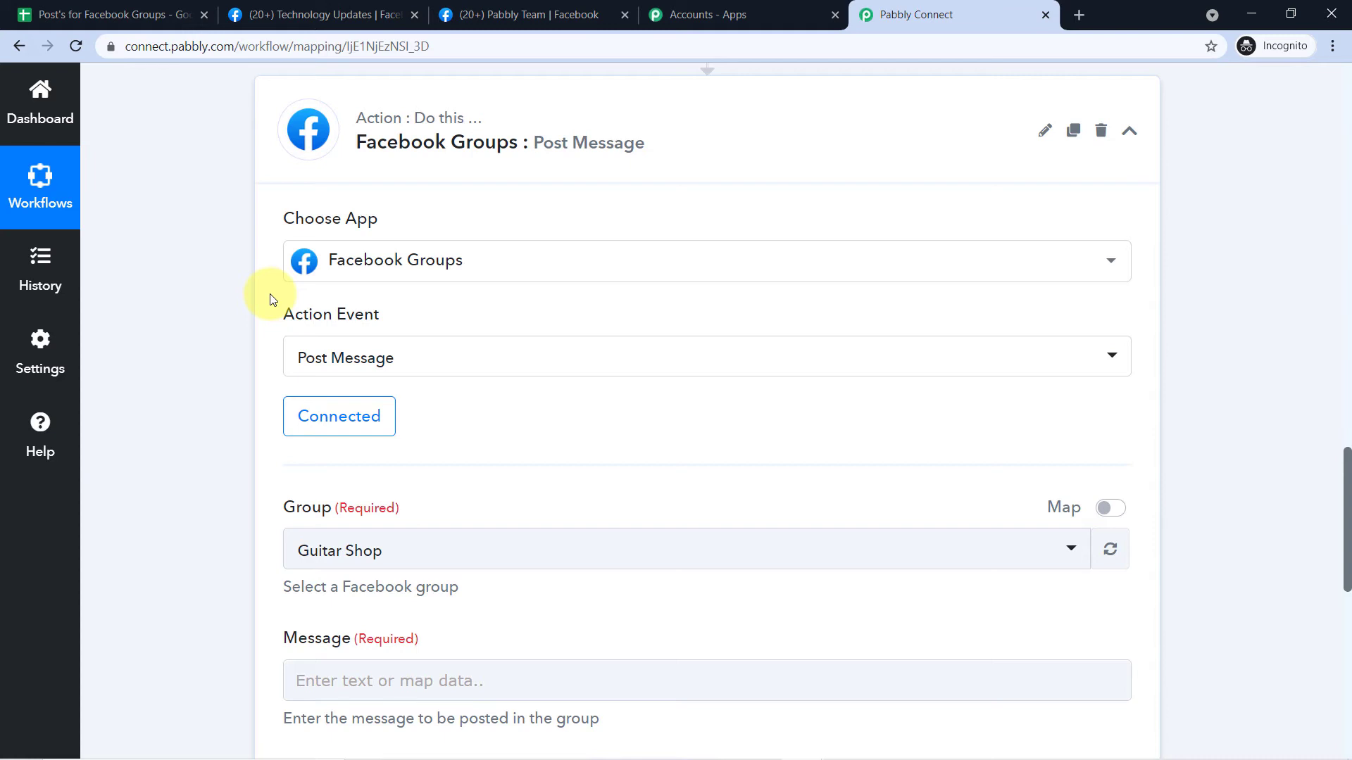
{"action": "scroll", "coordinate": [273, 299], "scroll_direction": "down", "scroll_amount": 4}
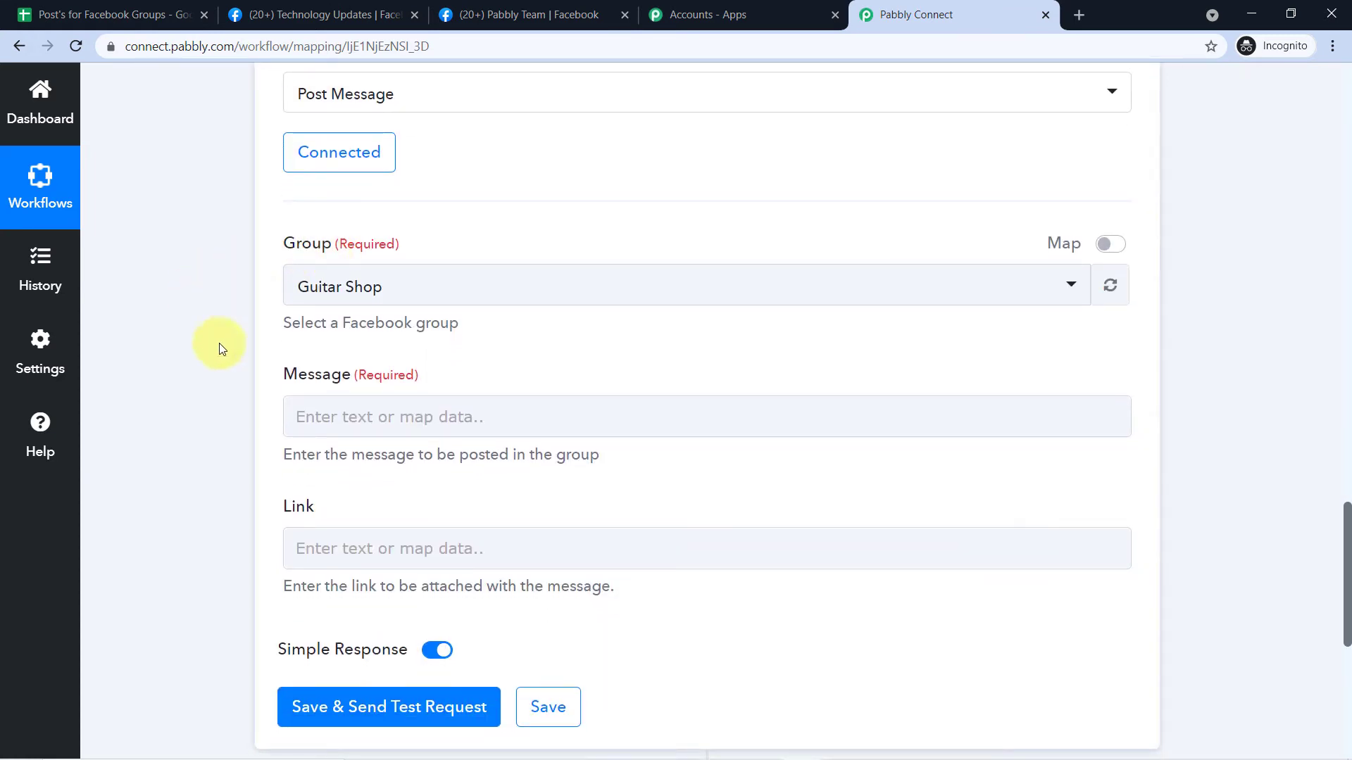
{"action": "scroll", "coordinate": [226, 458], "scroll_direction": "down", "scroll_amount": 1}
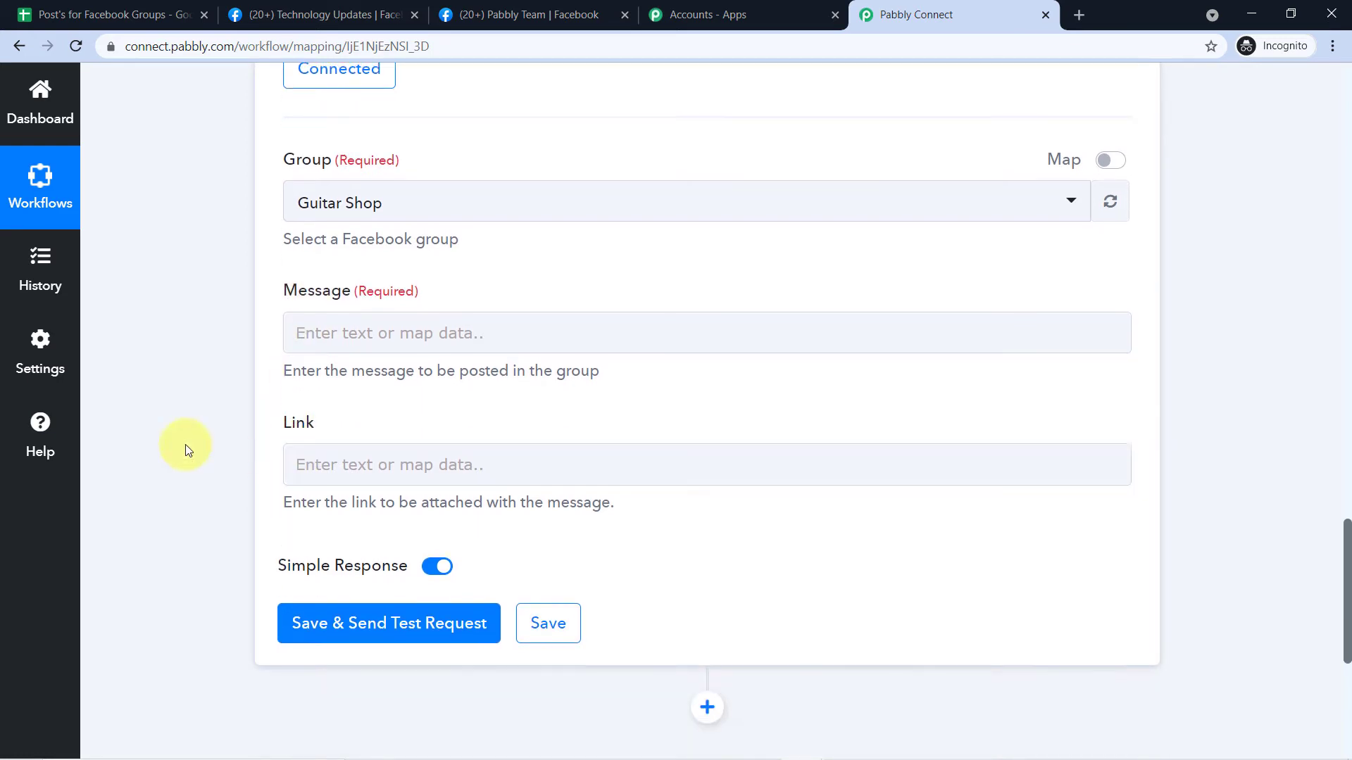
{"action": "scroll", "coordinate": [295, 204], "scroll_direction": "up", "scroll_amount": 1}
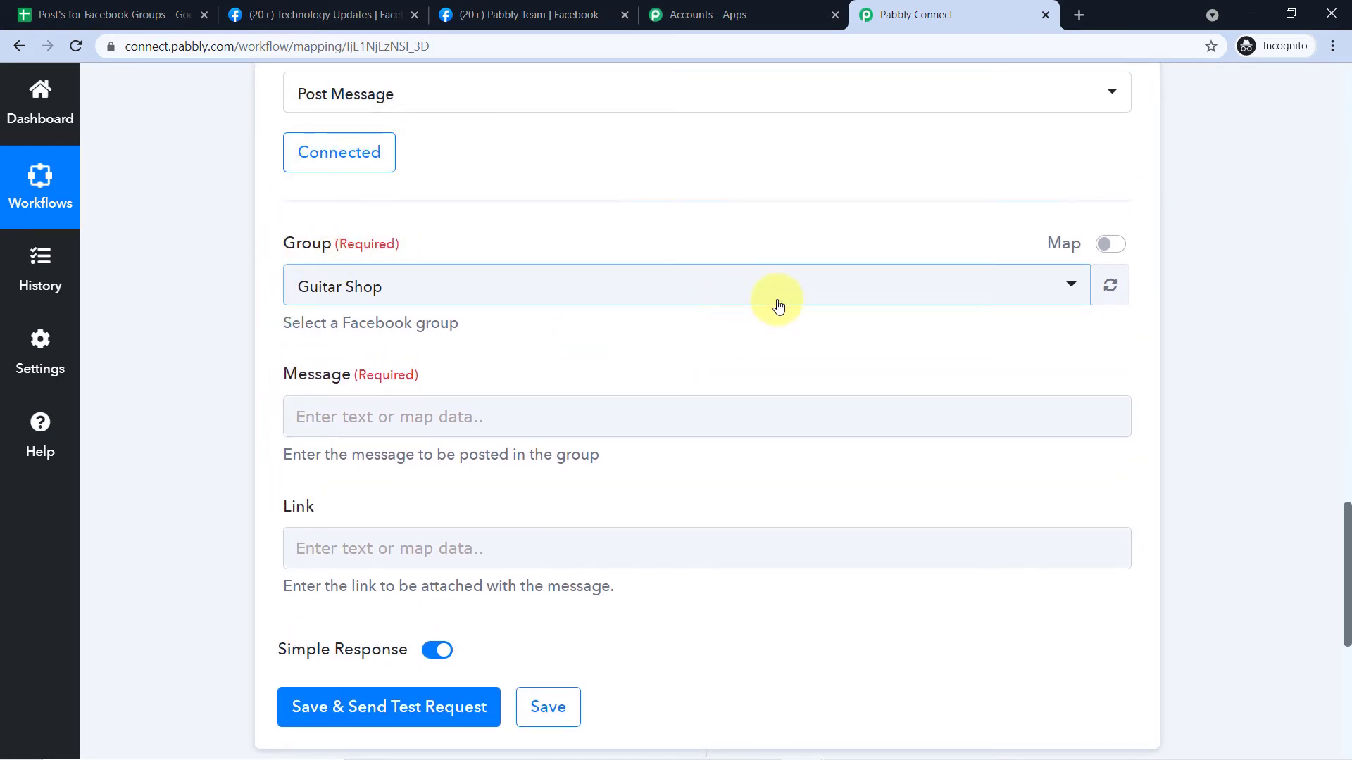
Open the Group options of the Post Message action and look through the available Facebook groups.
{"action": "left_click", "coordinate": [695, 291]}
{"action": "scroll", "coordinate": [485, 383], "scroll_direction": "down", "scroll_amount": 4}
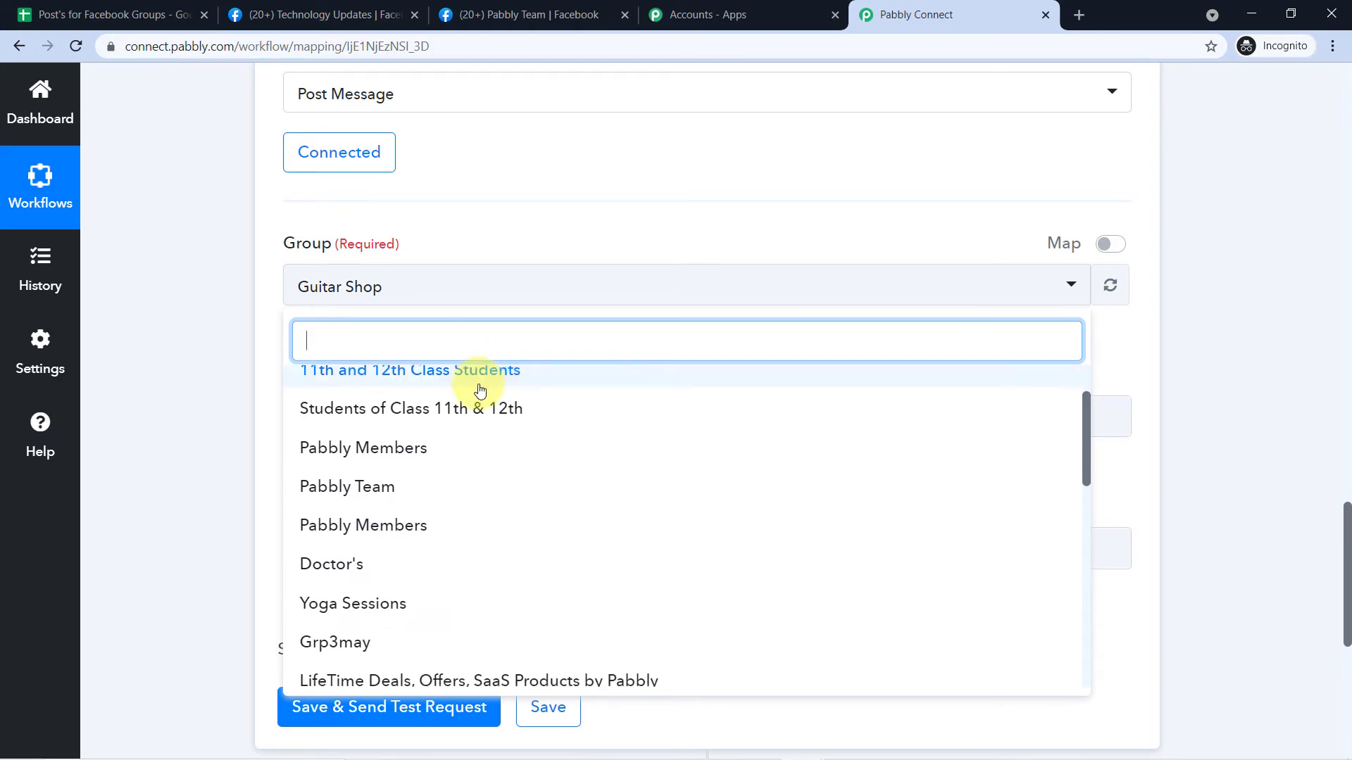
{"action": "scroll", "coordinate": [507, 385], "scroll_direction": "down", "scroll_amount": 5}
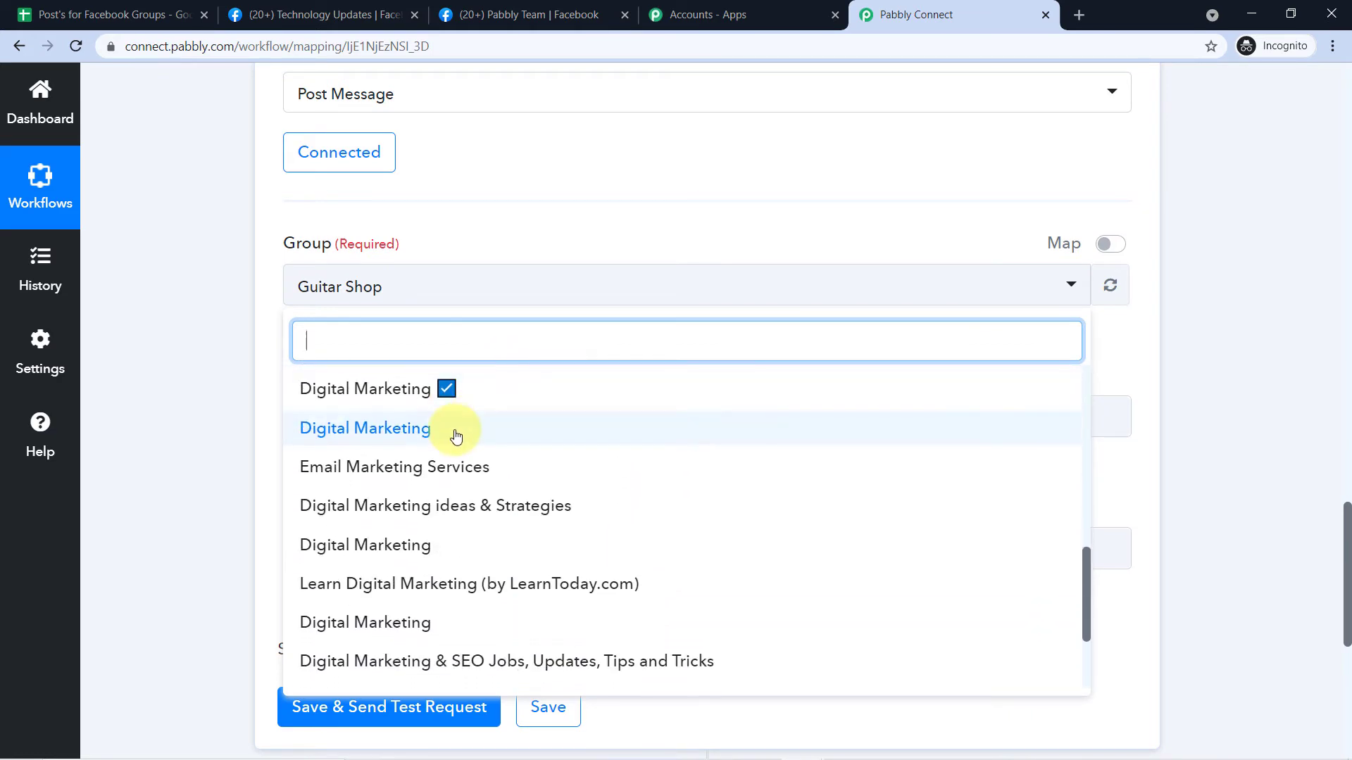
{"action": "scroll", "coordinate": [488, 476], "scroll_direction": "up", "scroll_amount": 5}
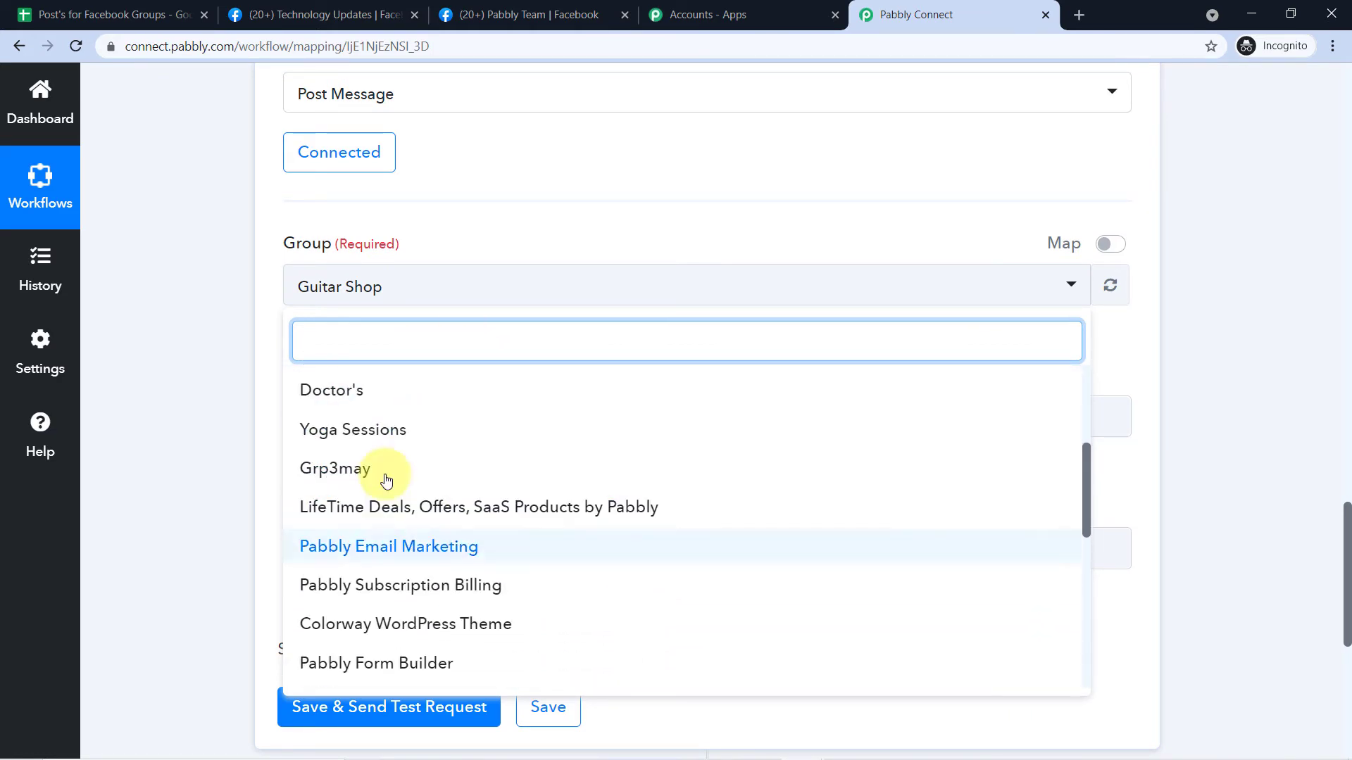
Switch to the Technology Updates page on Facebook and list the groups this account manages.
{"action": "left_click", "coordinate": [318, 14]}
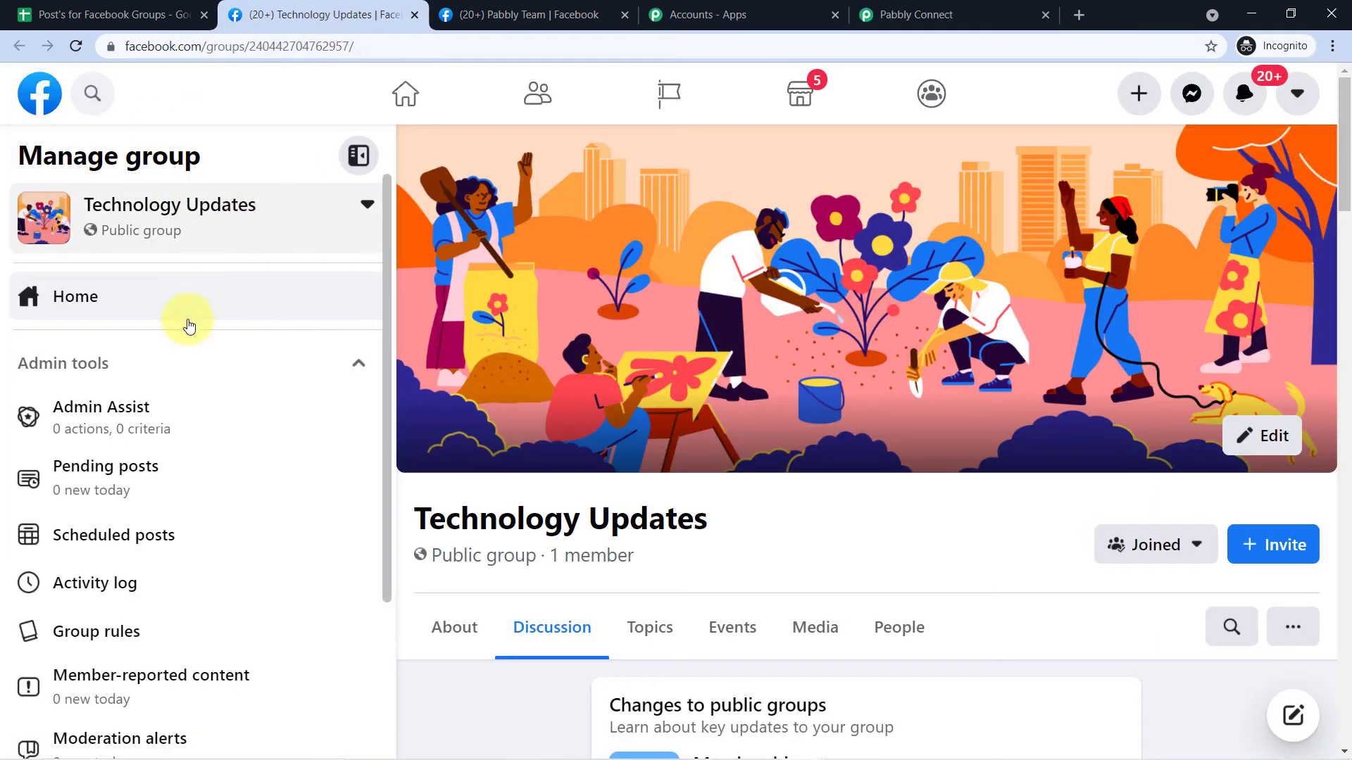
{"action": "scroll", "coordinate": [232, 282], "scroll_direction": "down", "scroll_amount": 1}
{"action": "scroll", "coordinate": [218, 233], "scroll_direction": "up", "scroll_amount": 1}
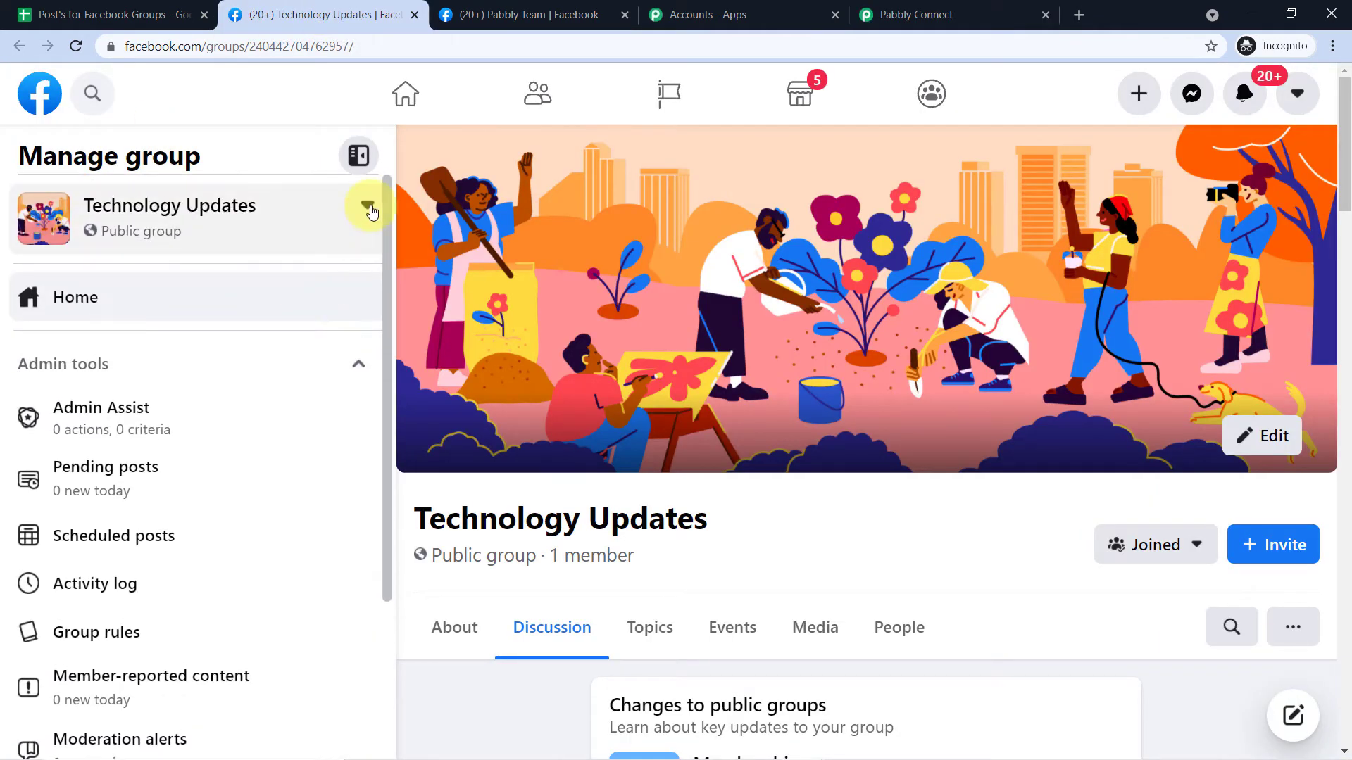
{"action": "left_click", "coordinate": [367, 205]}
{"action": "scroll", "coordinate": [175, 303], "scroll_direction": "down", "scroll_amount": 1}
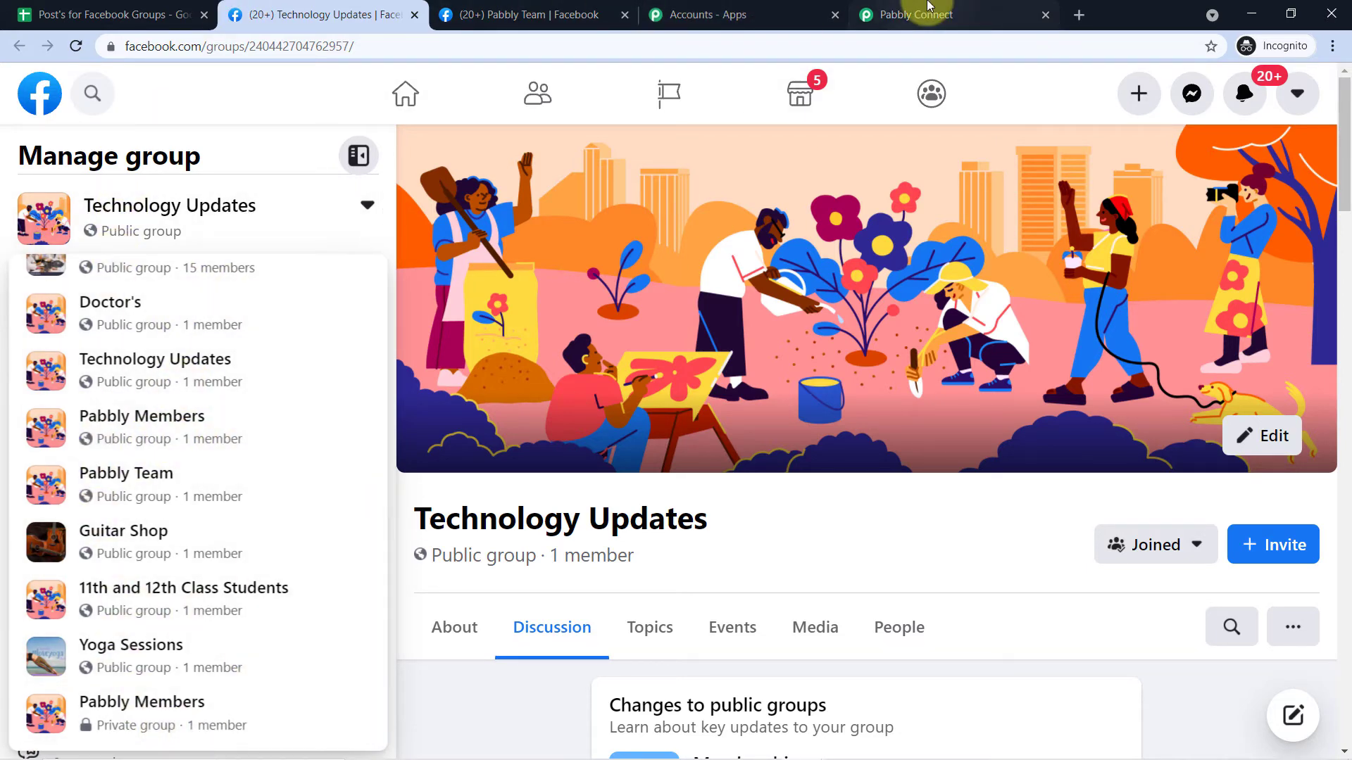
Switch to Pabbly Connect and look through the list of available Facebook groups for the Post Message action.
{"action": "left_click", "coordinate": [920, 13]}
{"action": "scroll", "coordinate": [461, 417], "scroll_direction": "down", "scroll_amount": 4}
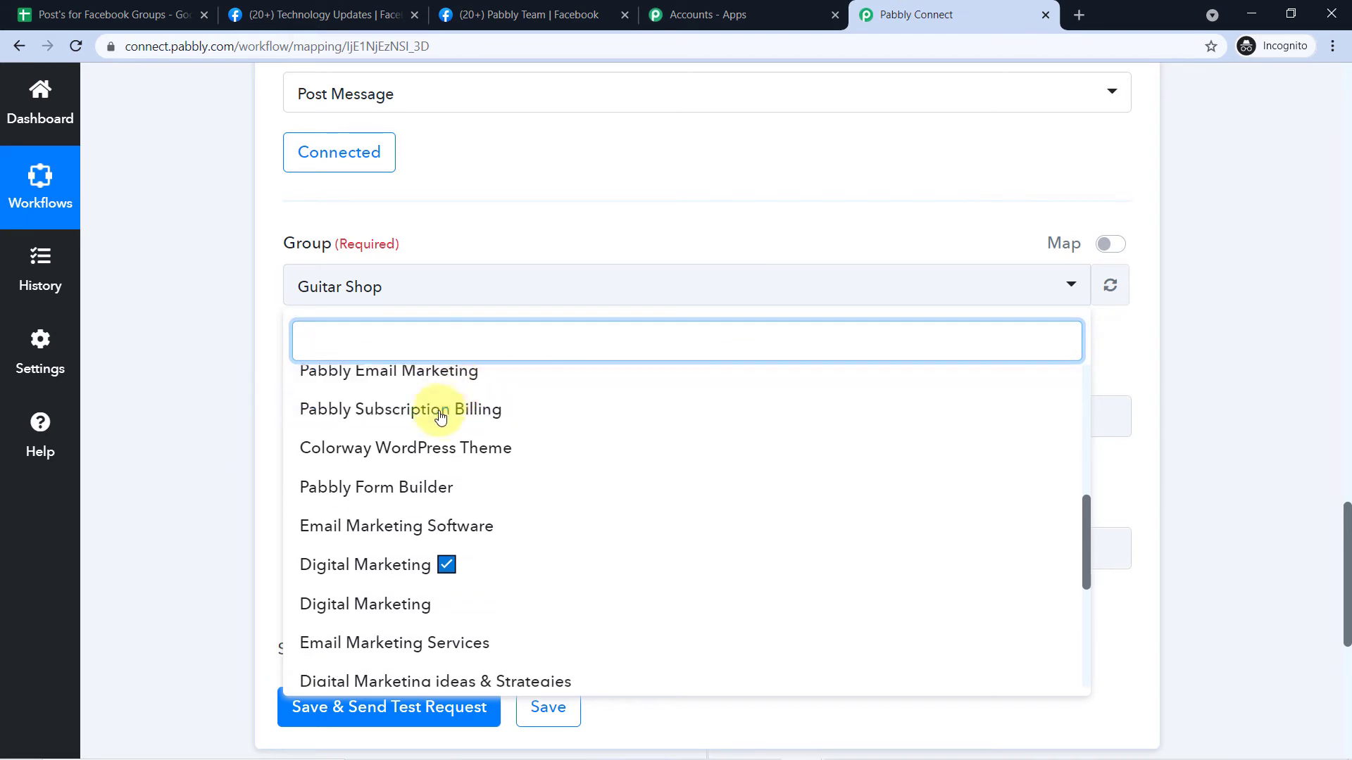
{"action": "scroll", "coordinate": [467, 432], "scroll_direction": "up", "scroll_amount": 3}
{"action": "scroll", "coordinate": [450, 431], "scroll_direction": "up", "scroll_amount": 1}
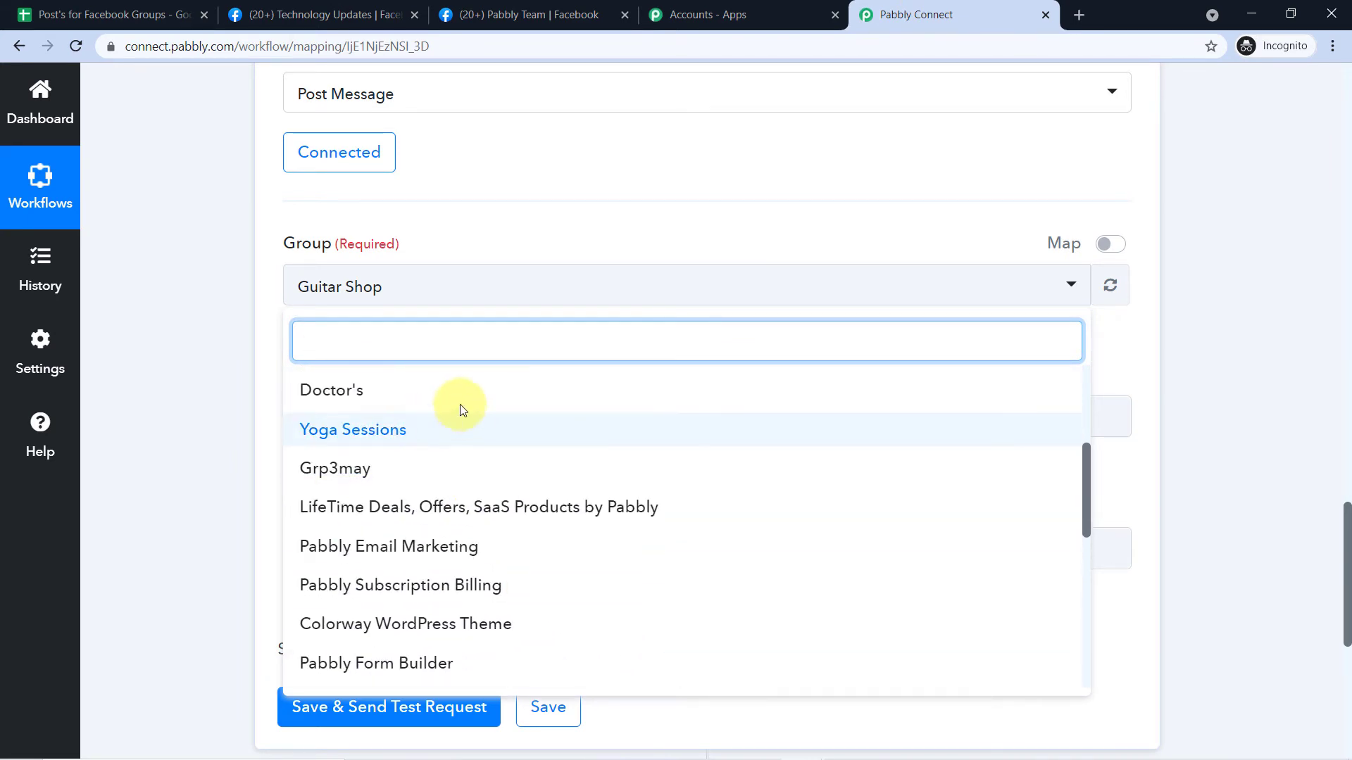
{"action": "scroll", "coordinate": [455, 415], "scroll_direction": "down", "scroll_amount": 3}
{"action": "scroll", "coordinate": [443, 412], "scroll_direction": "up", "scroll_amount": 1}
{"action": "scroll", "coordinate": [449, 409], "scroll_direction": "down", "scroll_amount": 3}
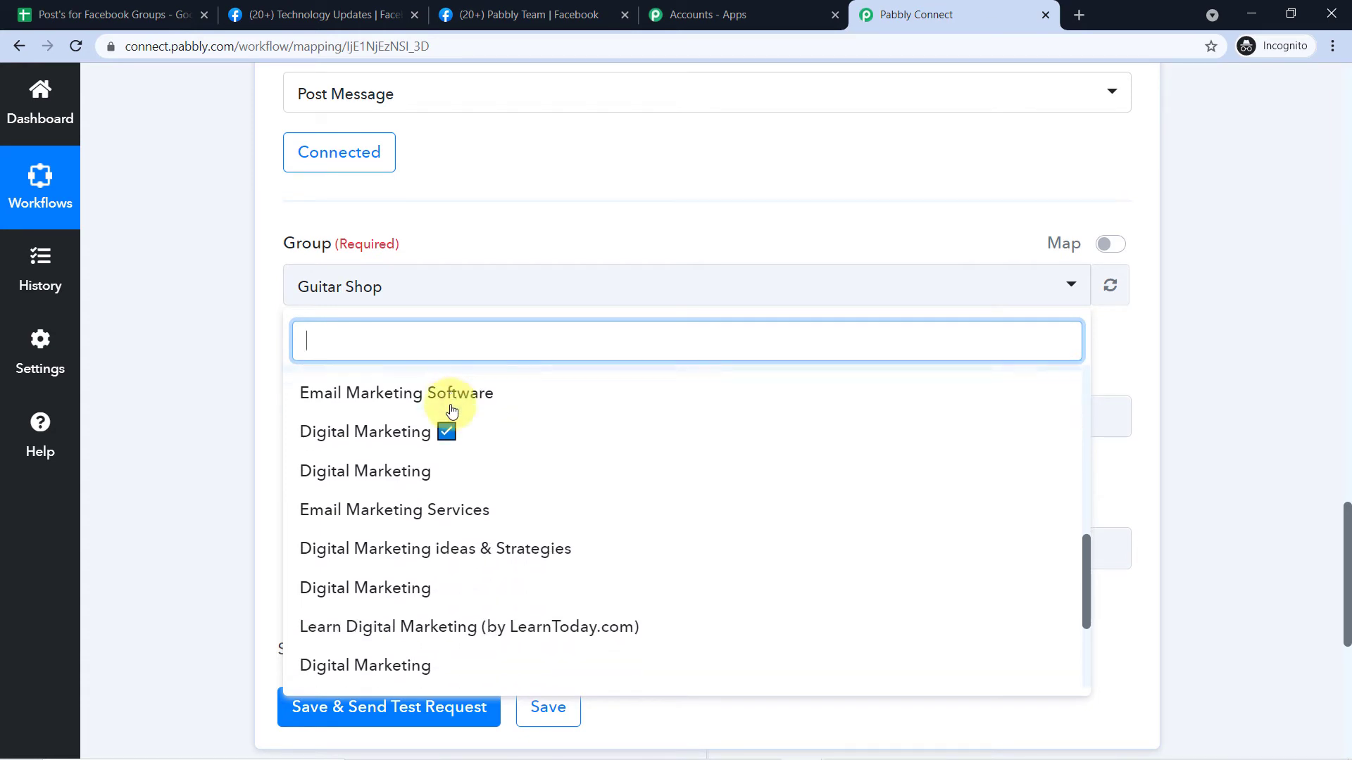
{"action": "scroll", "coordinate": [362, 415], "scroll_direction": "up", "scroll_amount": 1}
{"action": "scroll", "coordinate": [367, 426], "scroll_direction": "up", "scroll_amount": 5}
{"action": "scroll", "coordinate": [359, 433], "scroll_direction": "up", "scroll_amount": 2}
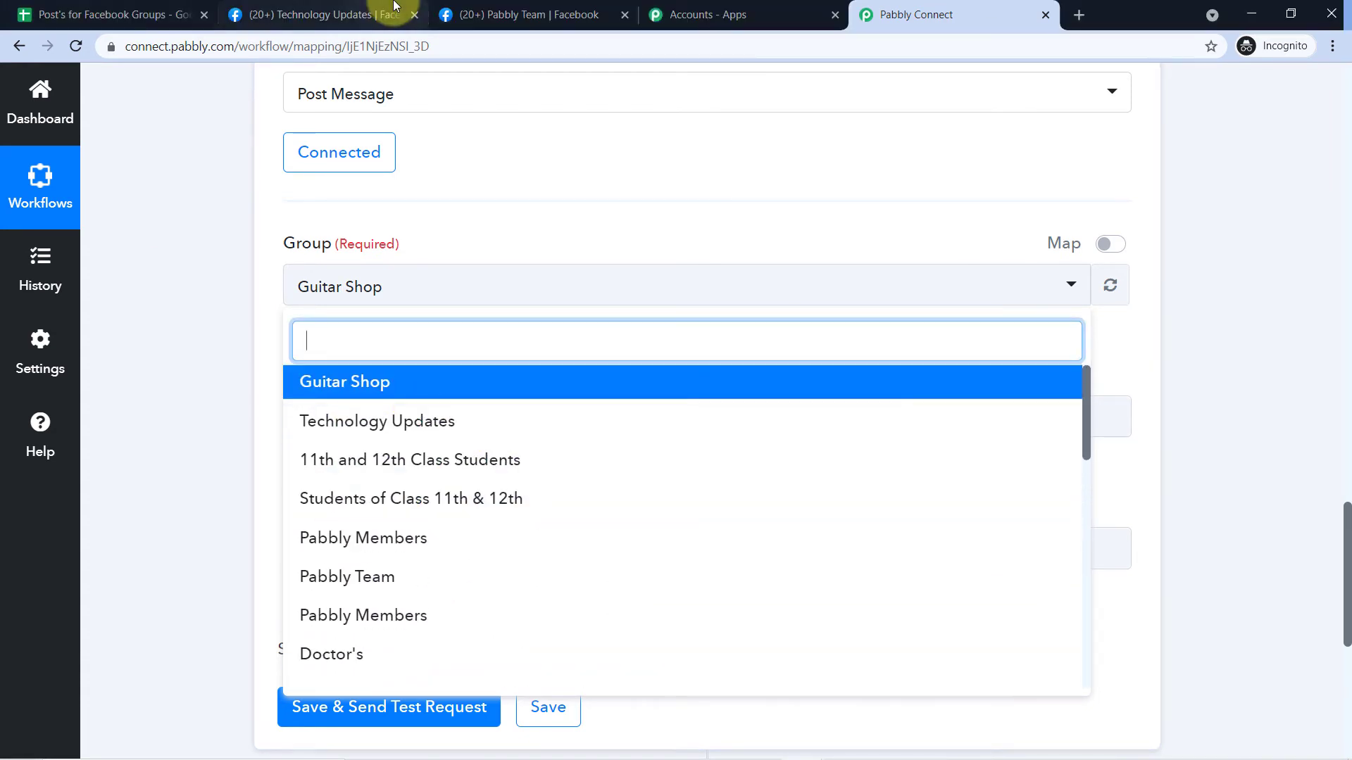
View the Technology Updates and Pabbly Team group pages on Facebook.
{"action": "left_click", "coordinate": [394, 5]}
{"action": "scroll", "coordinate": [453, 413], "scroll_direction": "down", "scroll_amount": 2}
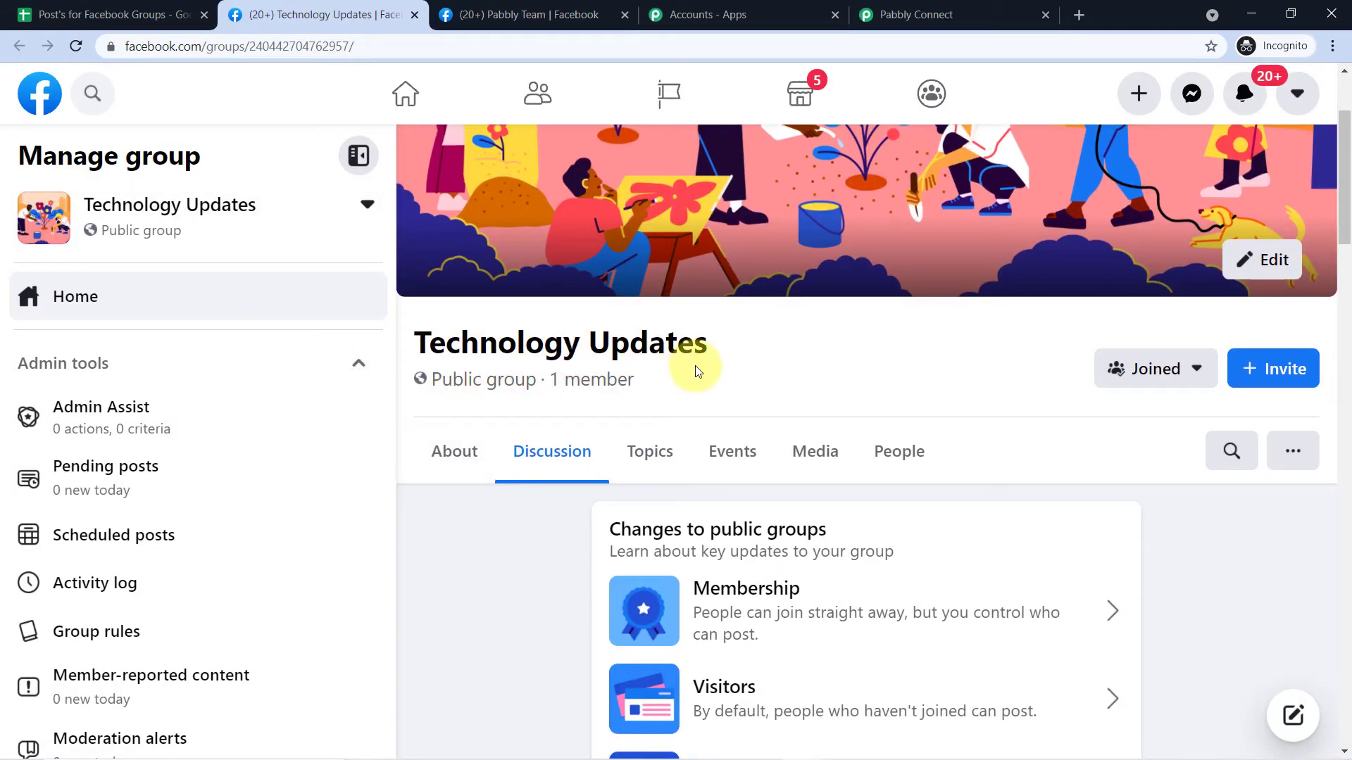
{"action": "left_click", "coordinate": [512, 13]}
{"action": "scroll", "coordinate": [600, 474], "scroll_direction": "down", "scroll_amount": 1}
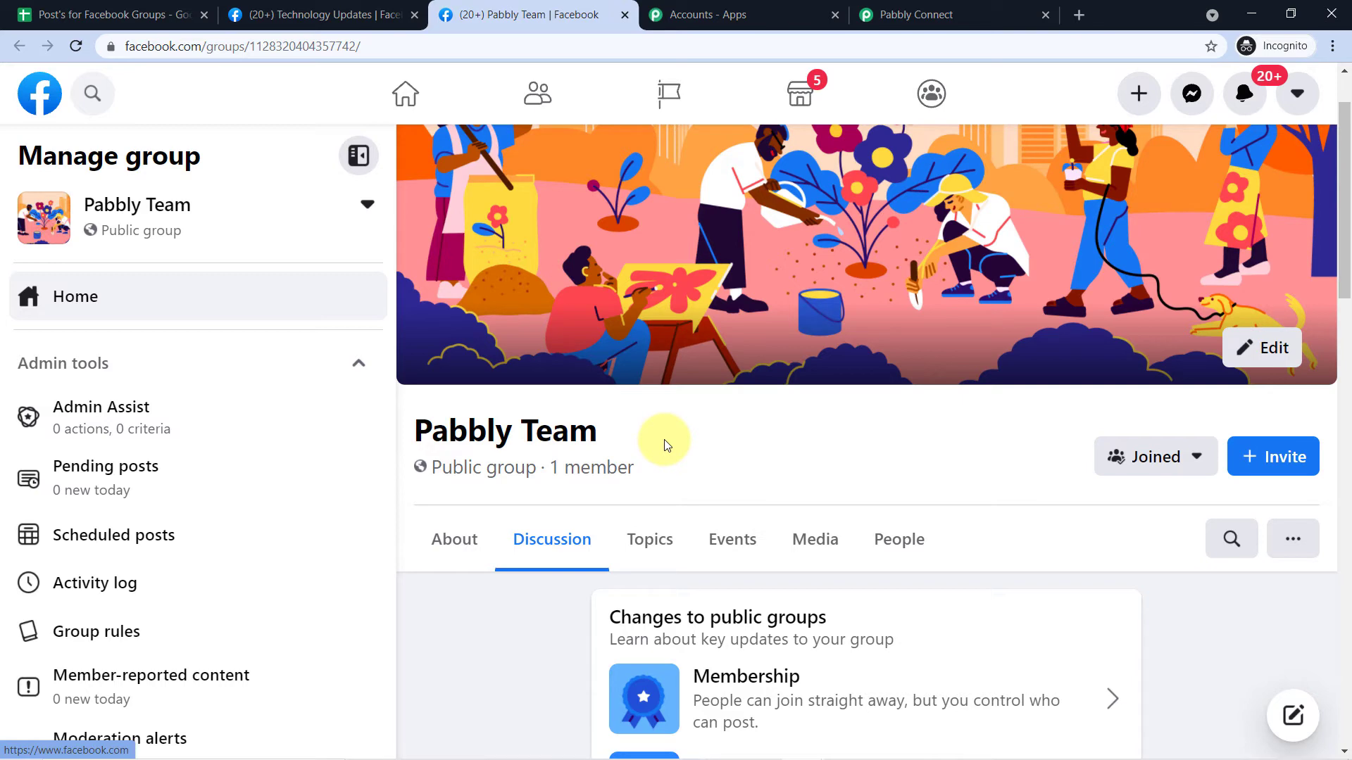
{"action": "left_click", "coordinate": [310, 15]}
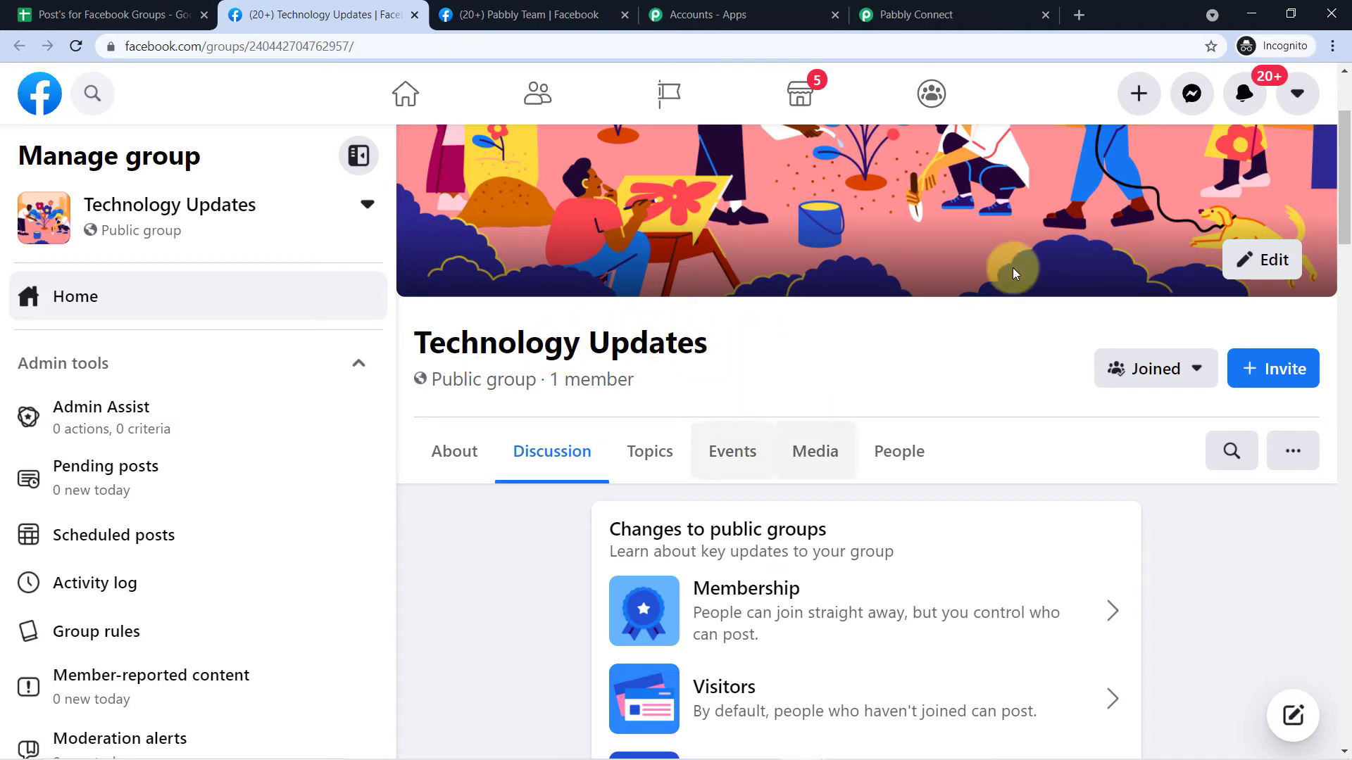
Switch to Pabbly Connect and select Technology Updates as the Facebook group to post in.
{"action": "left_click", "coordinate": [996, 14]}
{"action": "scroll", "coordinate": [471, 447], "scroll_direction": "up", "scroll_amount": 1}
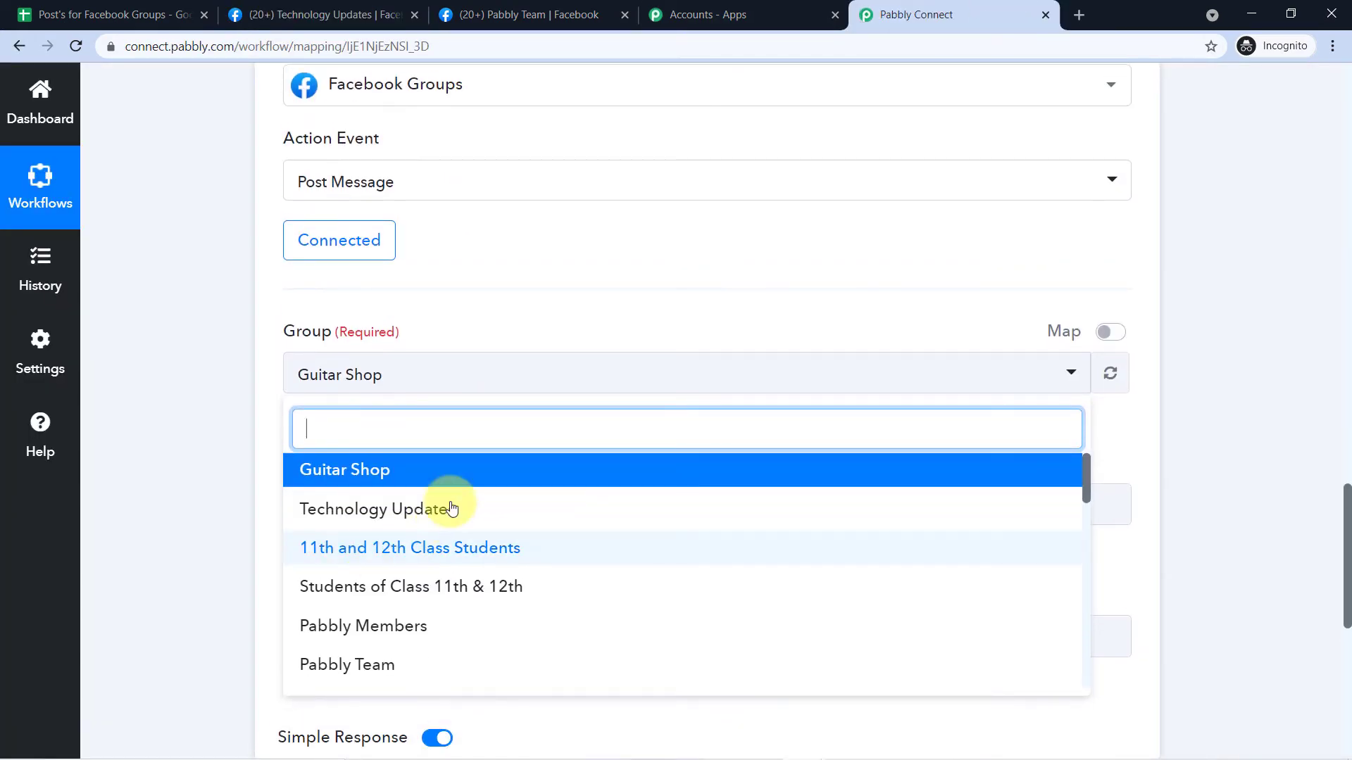
{"action": "left_click", "coordinate": [417, 514]}
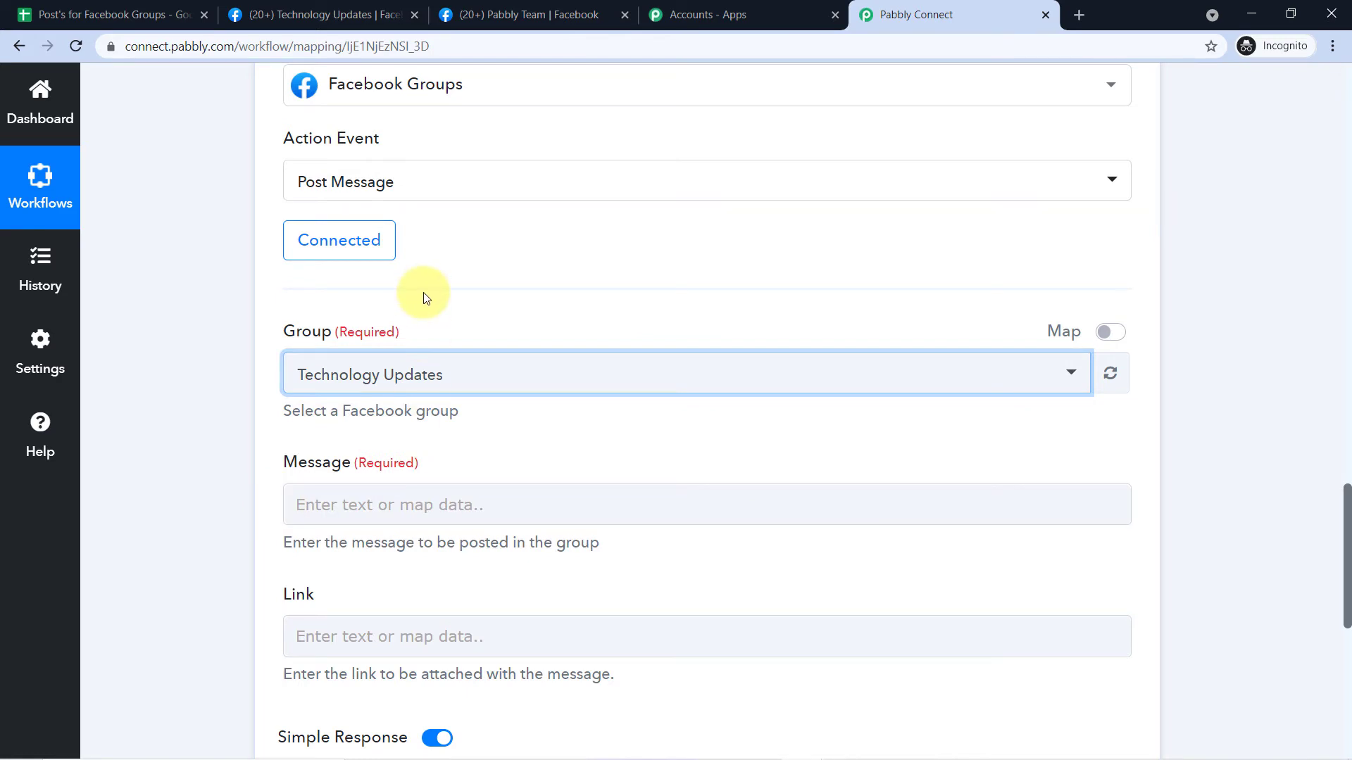
Examine the Post Content label and value in the Google Sheets trigger response as the source for the Message field.
{"action": "scroll", "coordinate": [409, 317], "scroll_direction": "down", "scroll_amount": 1}
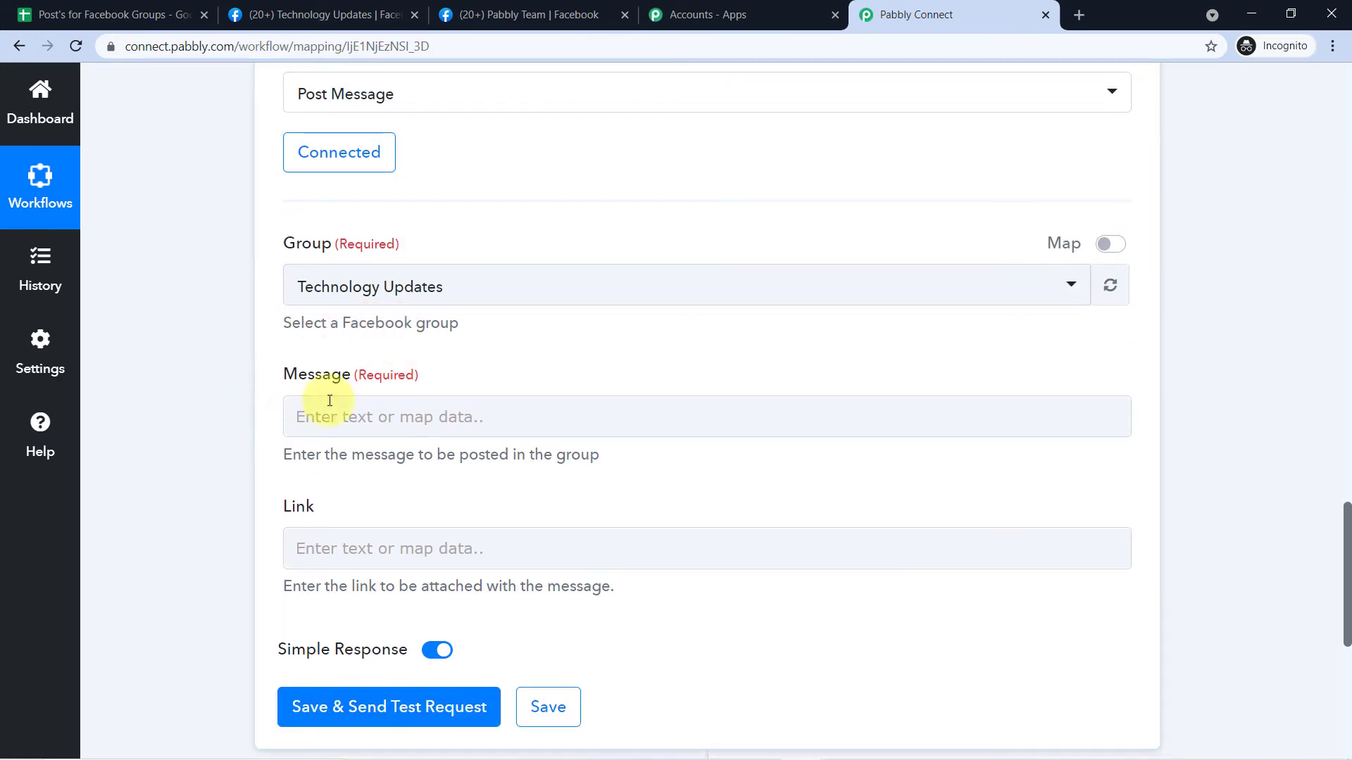
{"action": "left_click", "coordinate": [354, 423]}
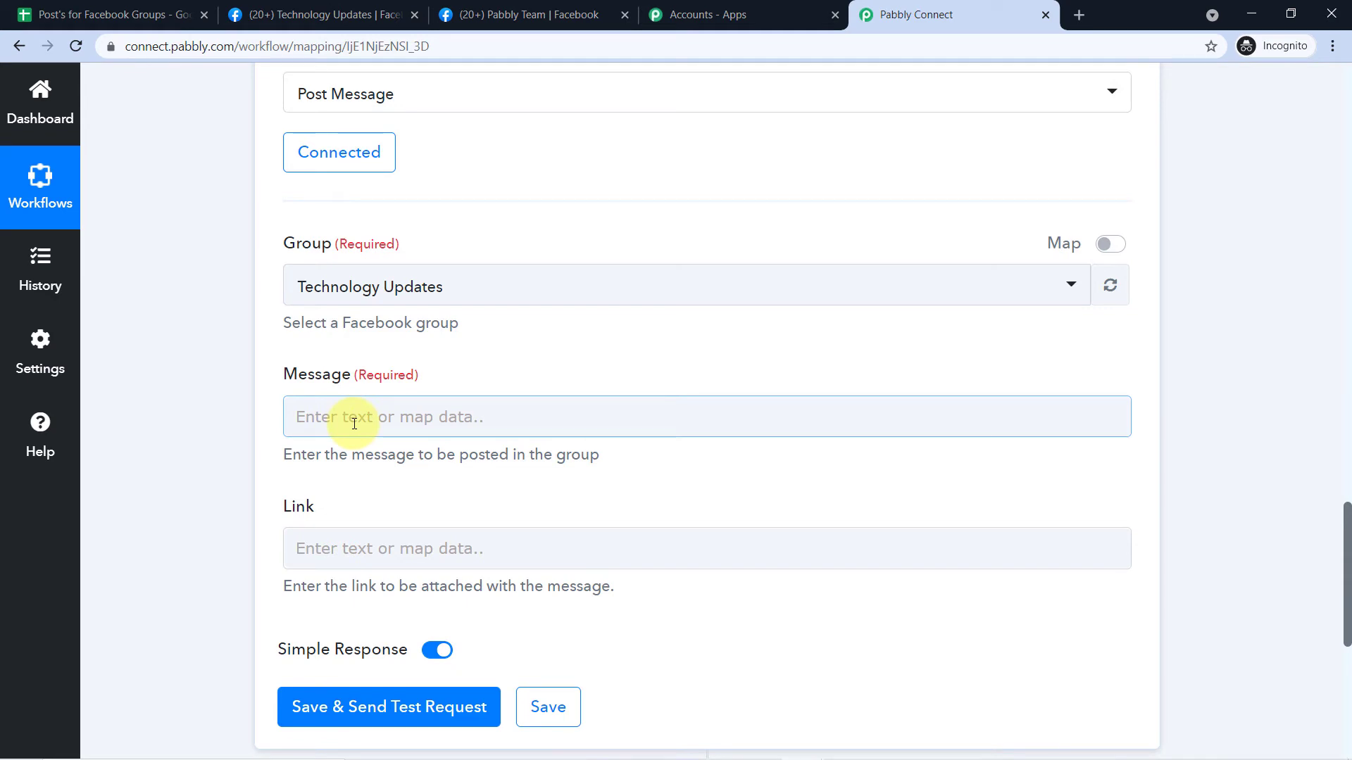
{"action": "scroll", "coordinate": [866, 436], "scroll_direction": "up", "scroll_amount": 8}
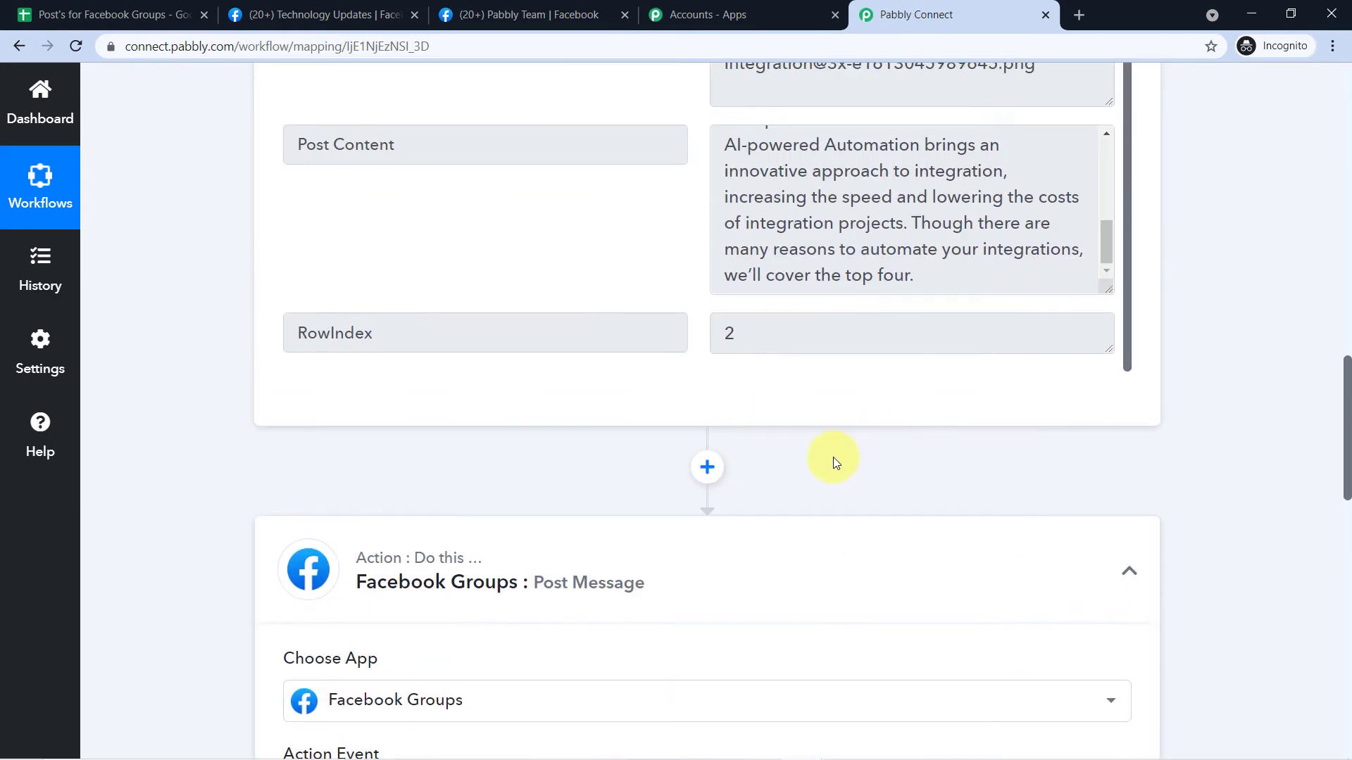
{"action": "scroll", "coordinate": [870, 440], "scroll_direction": "up", "scroll_amount": 3}
{"action": "scroll", "coordinate": [852, 405], "scroll_direction": "up", "scroll_amount": 3}
{"action": "scroll", "coordinate": [836, 405], "scroll_direction": "up", "scroll_amount": 2}
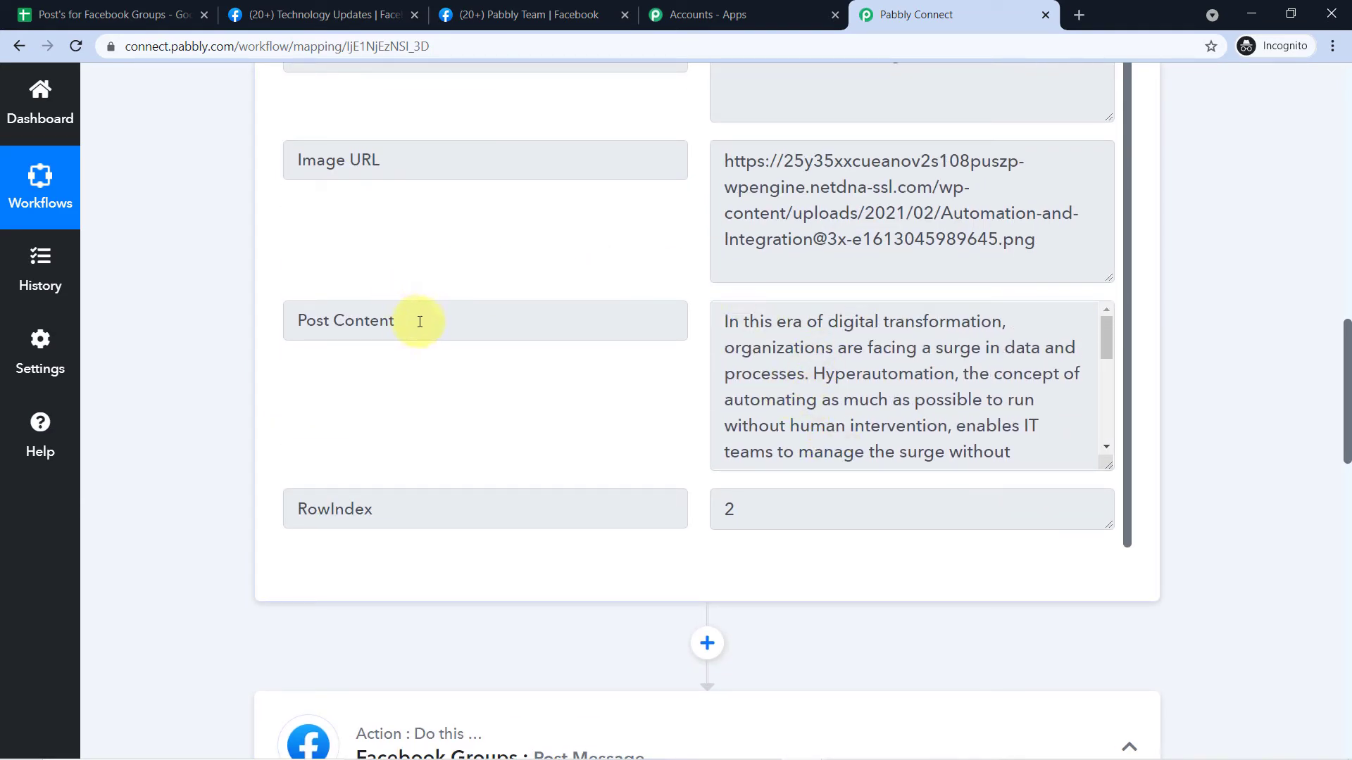
{"action": "left_click_drag", "start_coordinate": [420, 321], "coordinate": [272, 316]}
{"action": "left_click", "coordinate": [377, 318]}
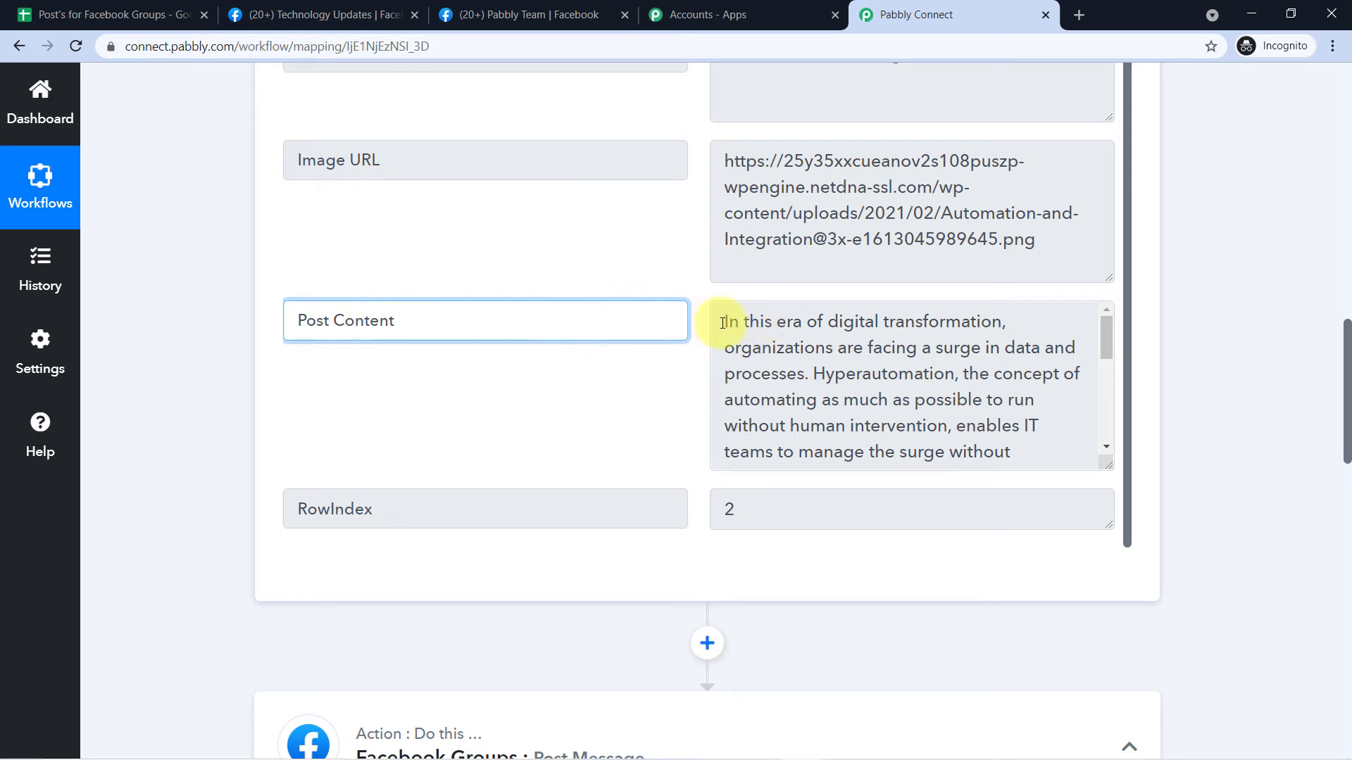
{"action": "left_click_drag", "start_coordinate": [723, 323], "coordinate": [1020, 365]}
{"action": "left_click", "coordinate": [1059, 376]}
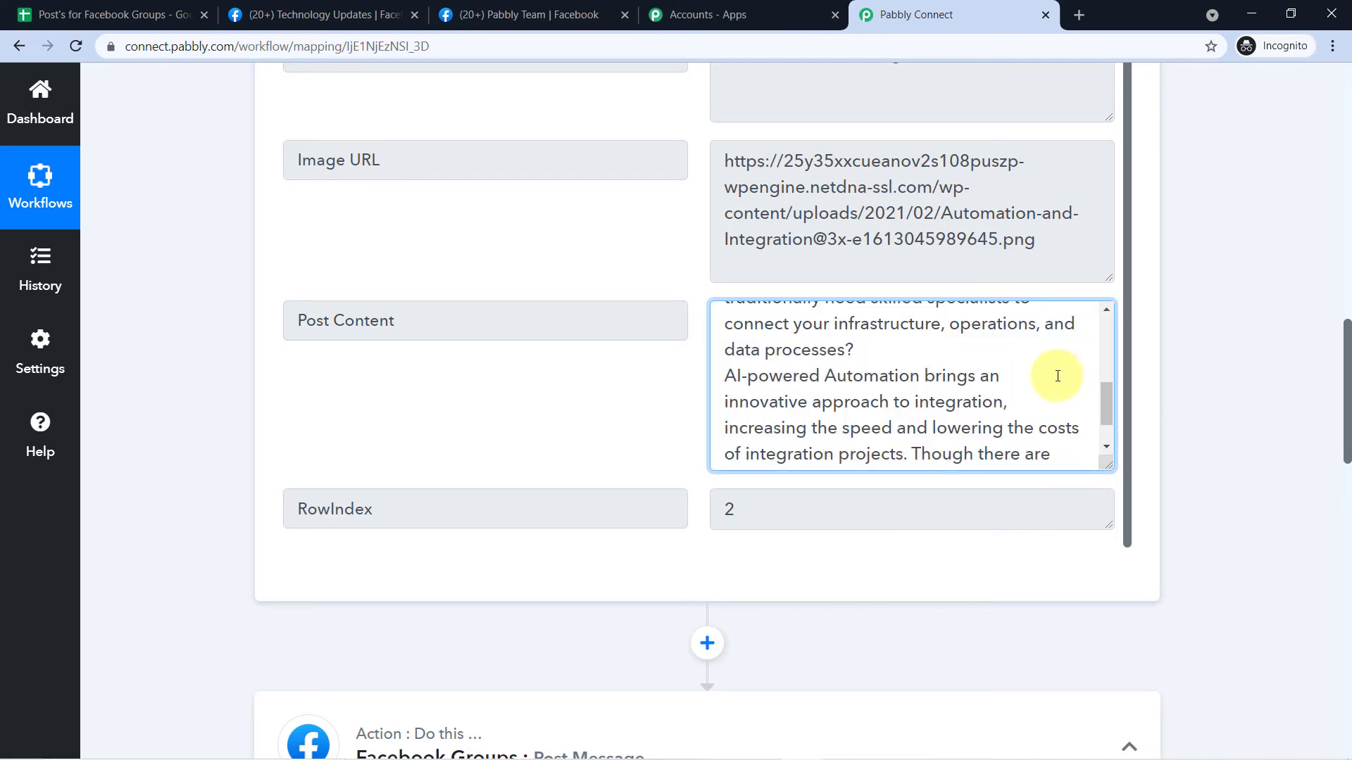
Map the Message field of the Facebook Groups action to Post Content from the Google Sheets New Spreadsheet Row step.
{"action": "scroll", "coordinate": [1154, 359], "scroll_direction": "down", "scroll_amount": 8}
{"action": "scroll", "coordinate": [1173, 355], "scroll_direction": "down", "scroll_amount": 6}
{"action": "left_click", "coordinate": [287, 241]}
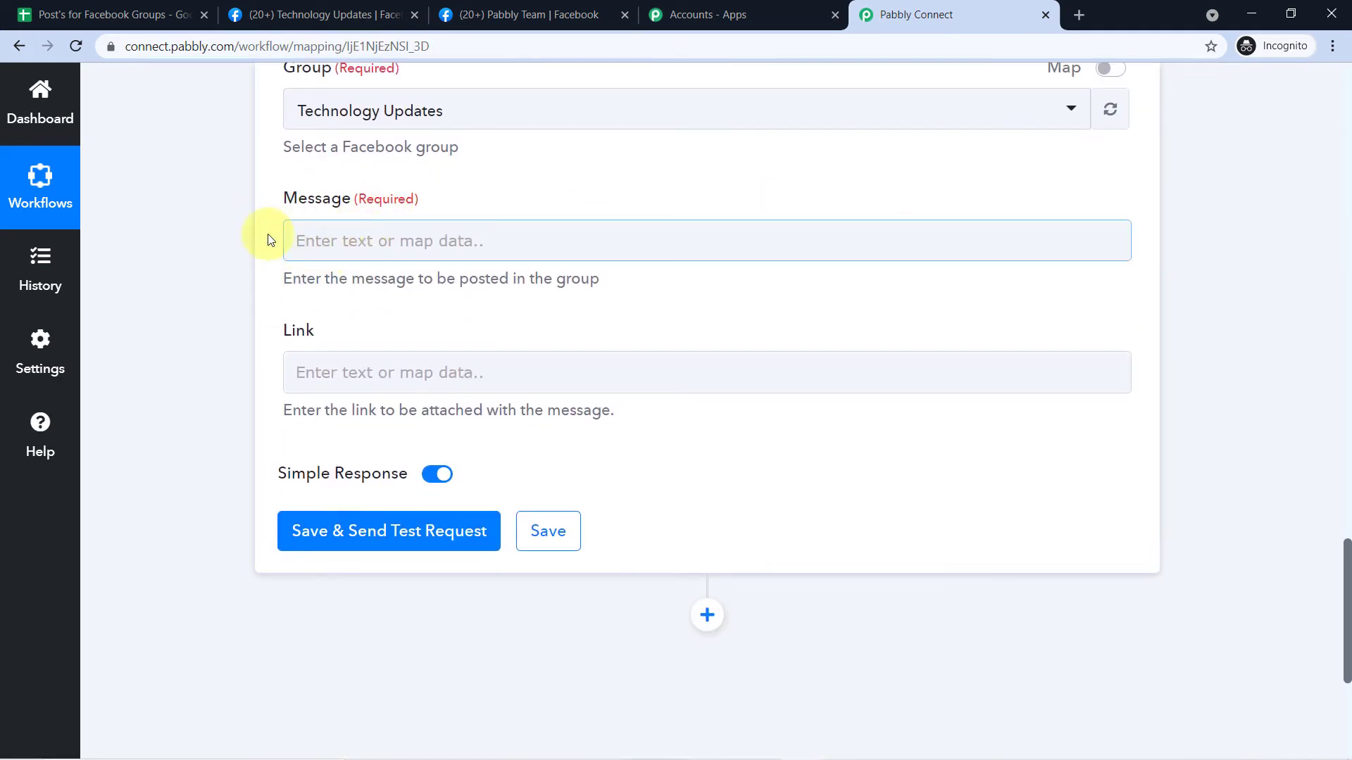
{"action": "left_click", "coordinate": [335, 244]}
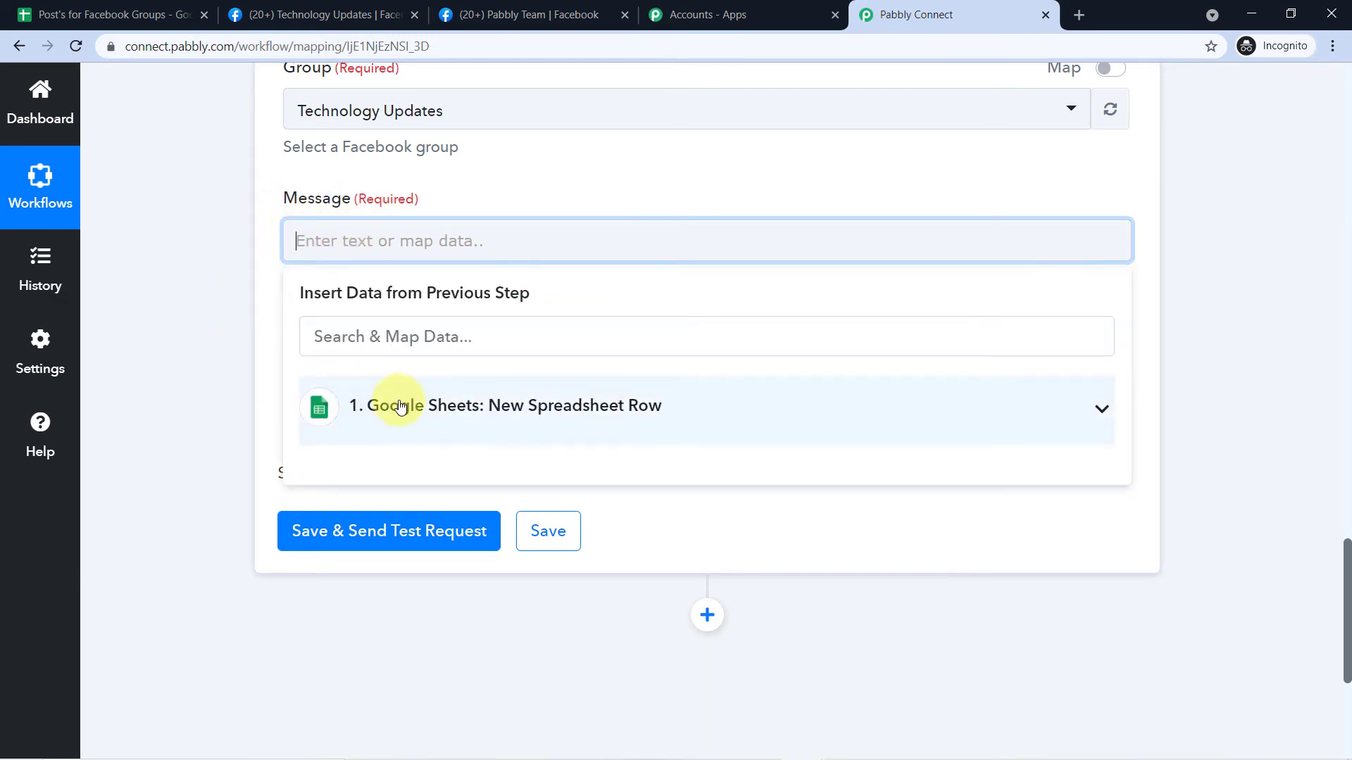
{"action": "left_click", "coordinate": [493, 412]}
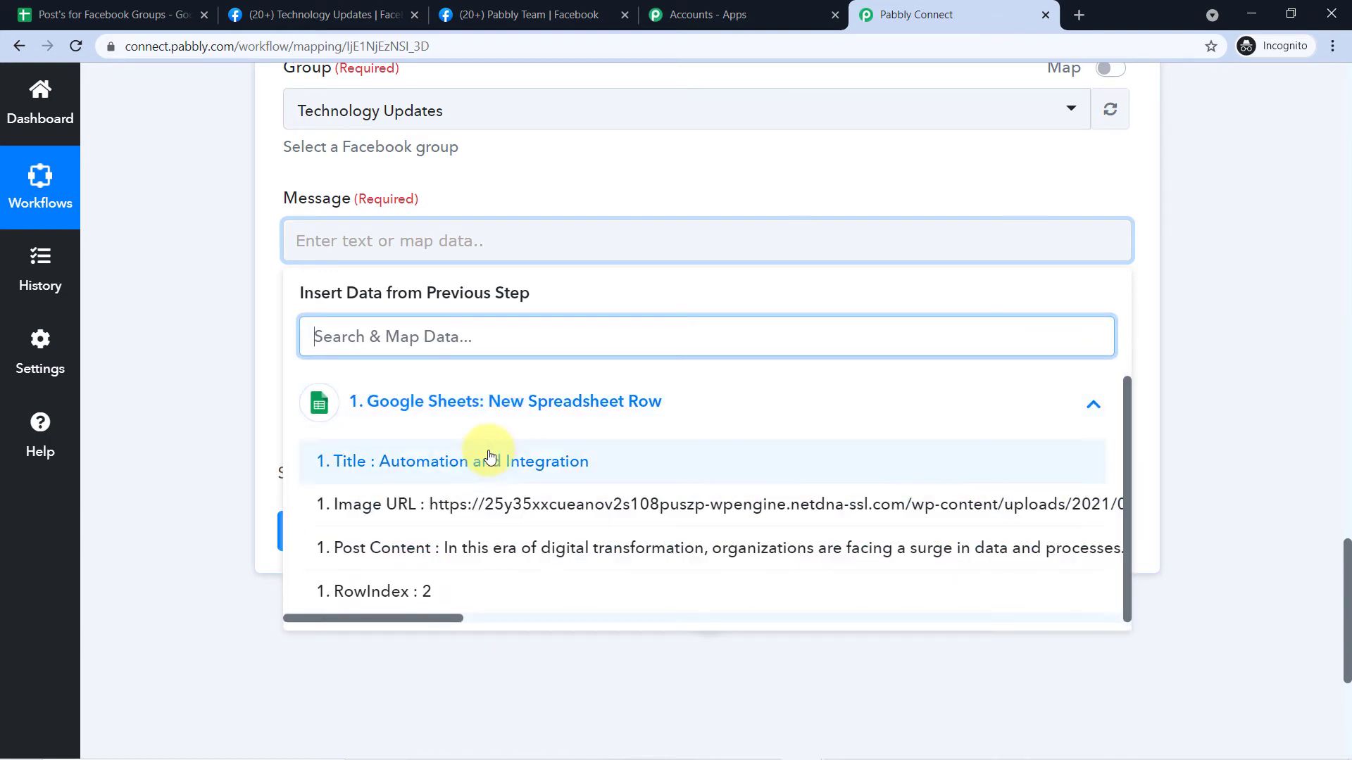
{"action": "left_click", "coordinate": [404, 557]}
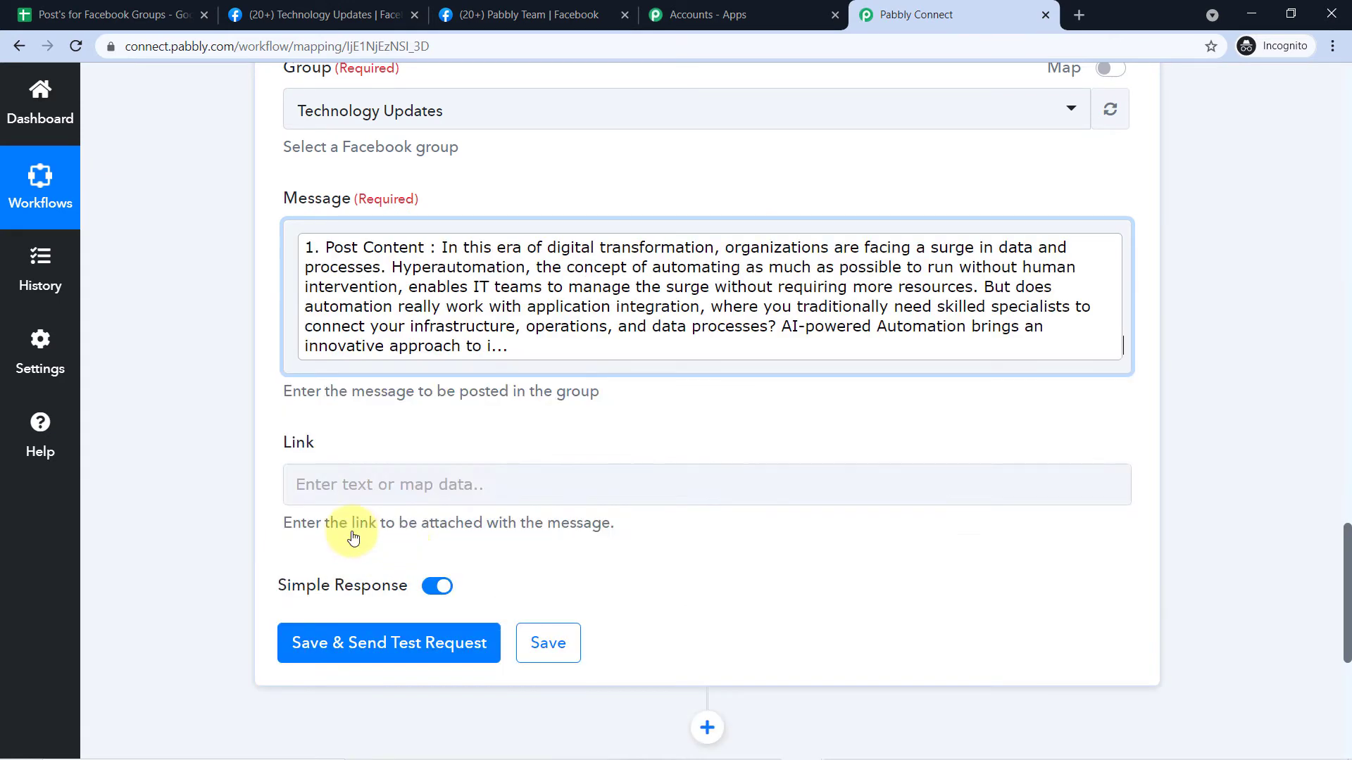
{"action": "left_click", "coordinate": [265, 385]}
{"action": "scroll", "coordinate": [259, 385], "scroll_direction": "down", "scroll_amount": 1}
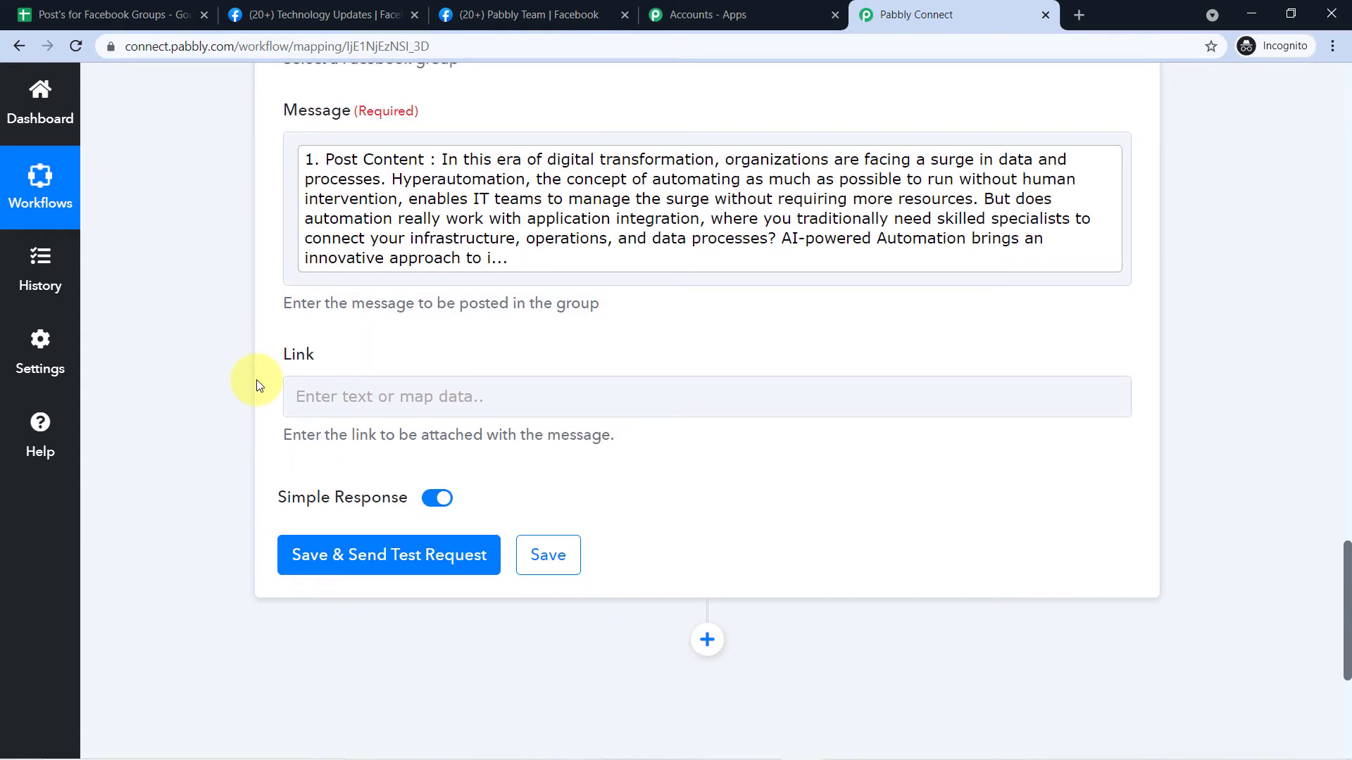
View the Post Content column in the Google Sheets spreadsheet and return to the empty Link field in Pabbly Connect.
{"action": "scroll", "coordinate": [259, 386], "scroll_direction": "up", "scroll_amount": 5}
{"action": "left_click", "coordinate": [99, 15]}
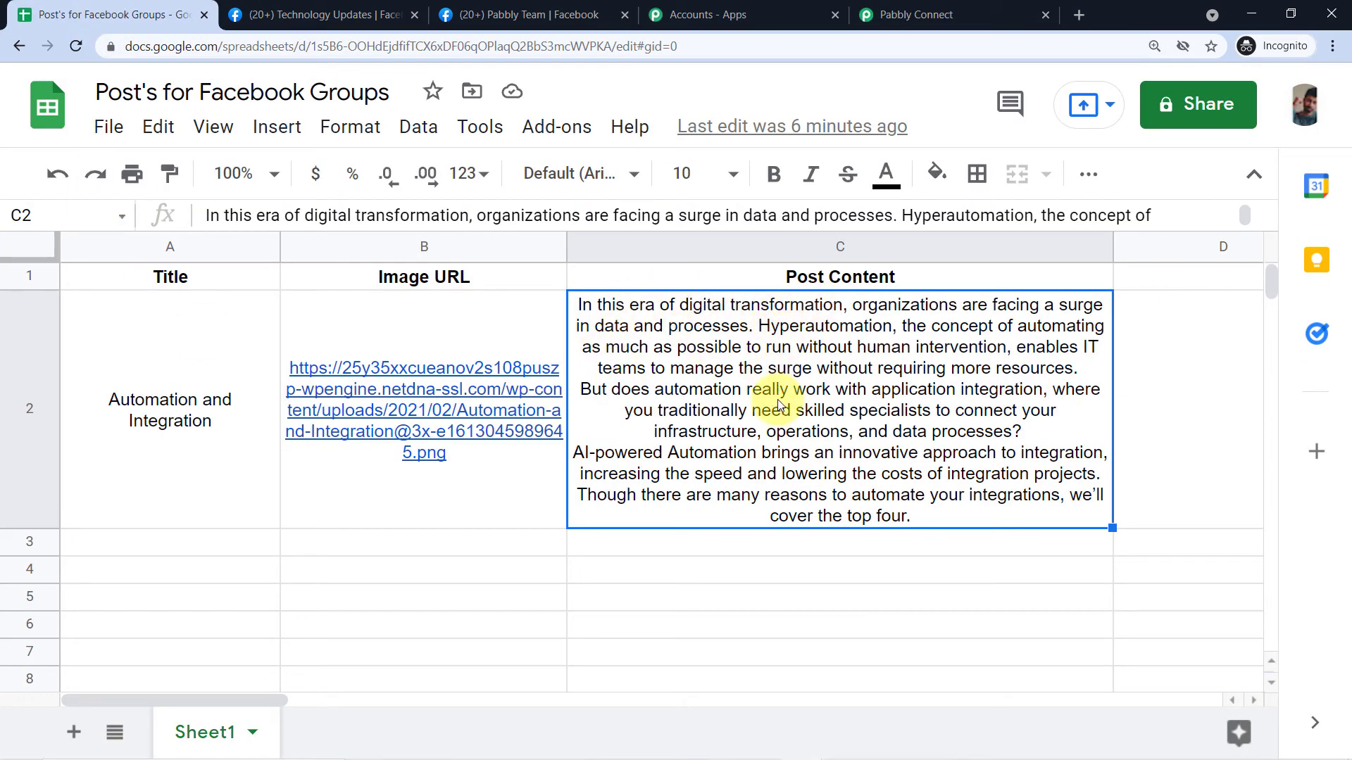
{"action": "left_click", "coordinate": [915, 15]}
{"action": "scroll", "coordinate": [676, 282], "scroll_direction": "down", "scroll_amount": 4}
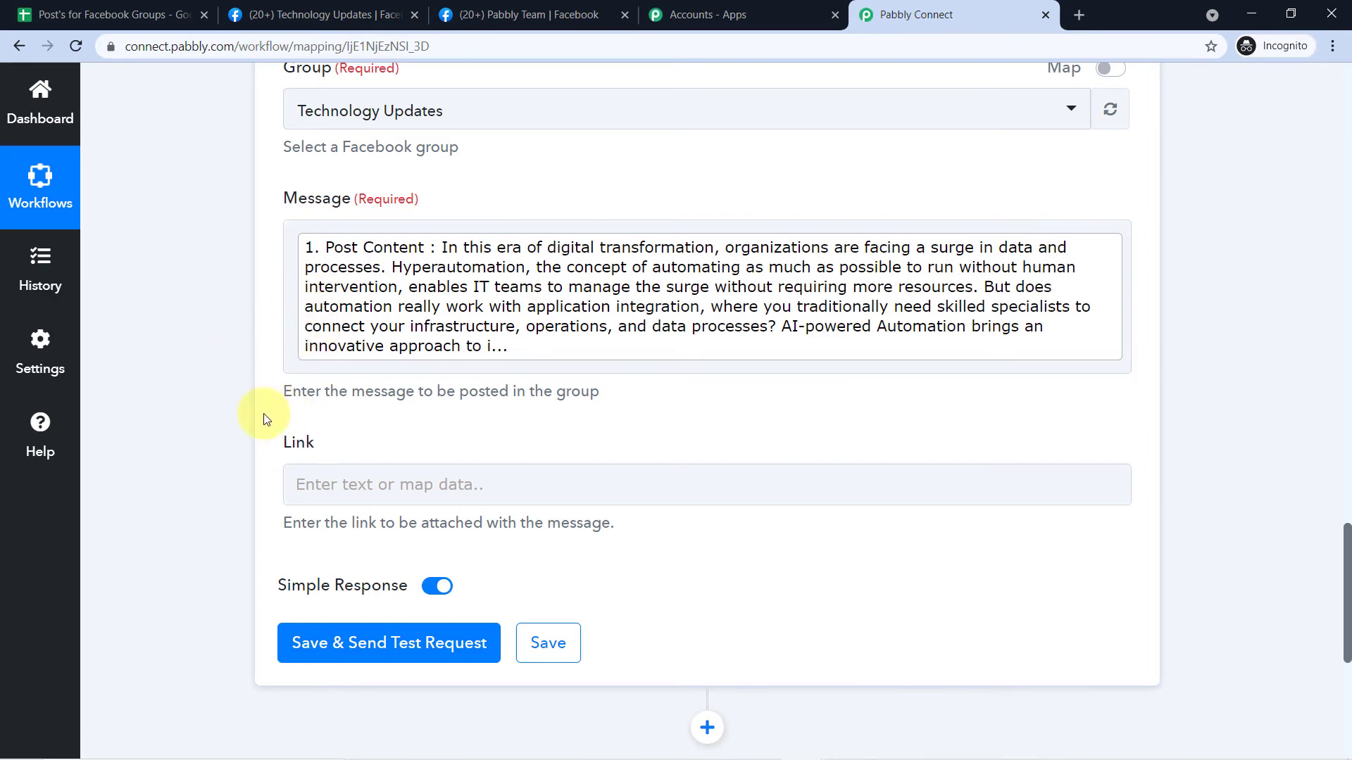
{"action": "scroll", "coordinate": [352, 394], "scroll_direction": "down", "scroll_amount": 1}
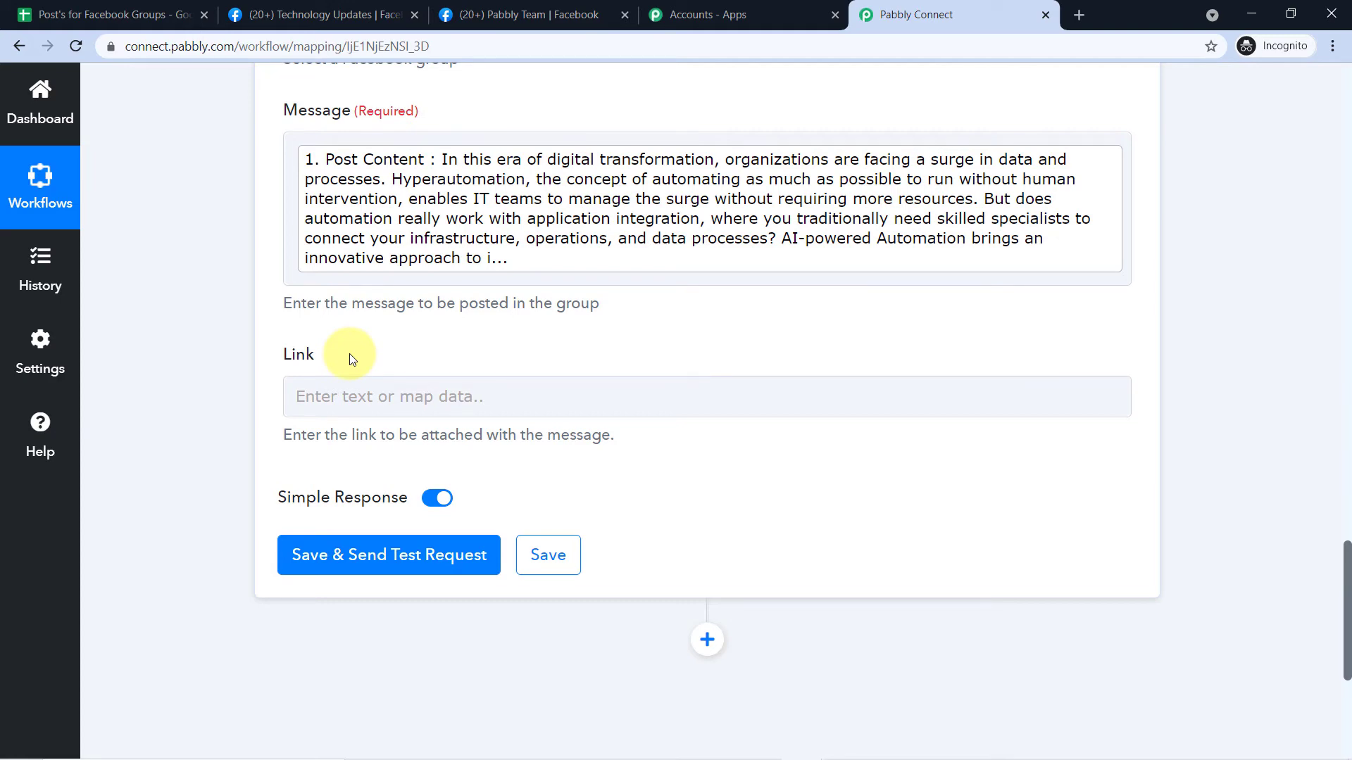
Check the Image URL in the Google Sheets spreadsheet and in the trigger response in Pabbly Connect.
{"action": "left_click", "coordinate": [134, 15]}
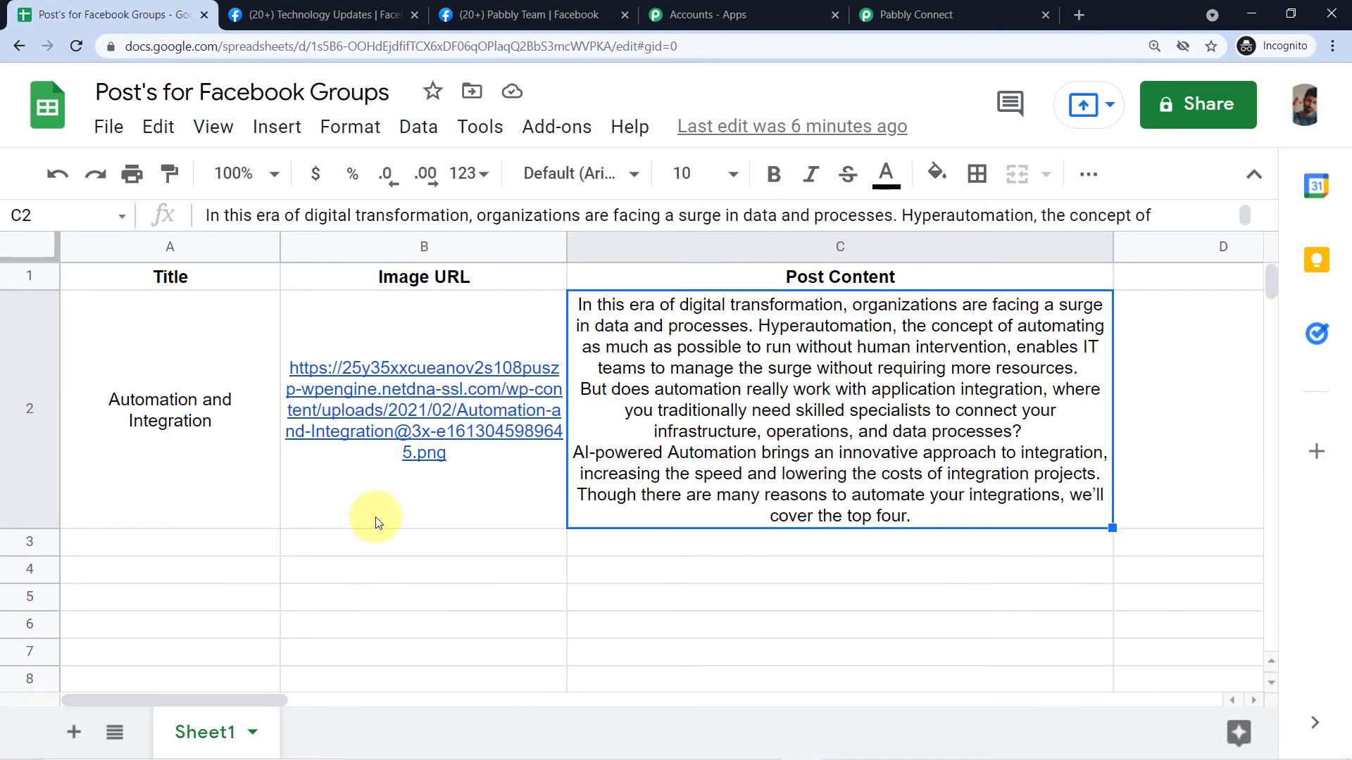
{"action": "mouse_move", "coordinate": [441, 338]}
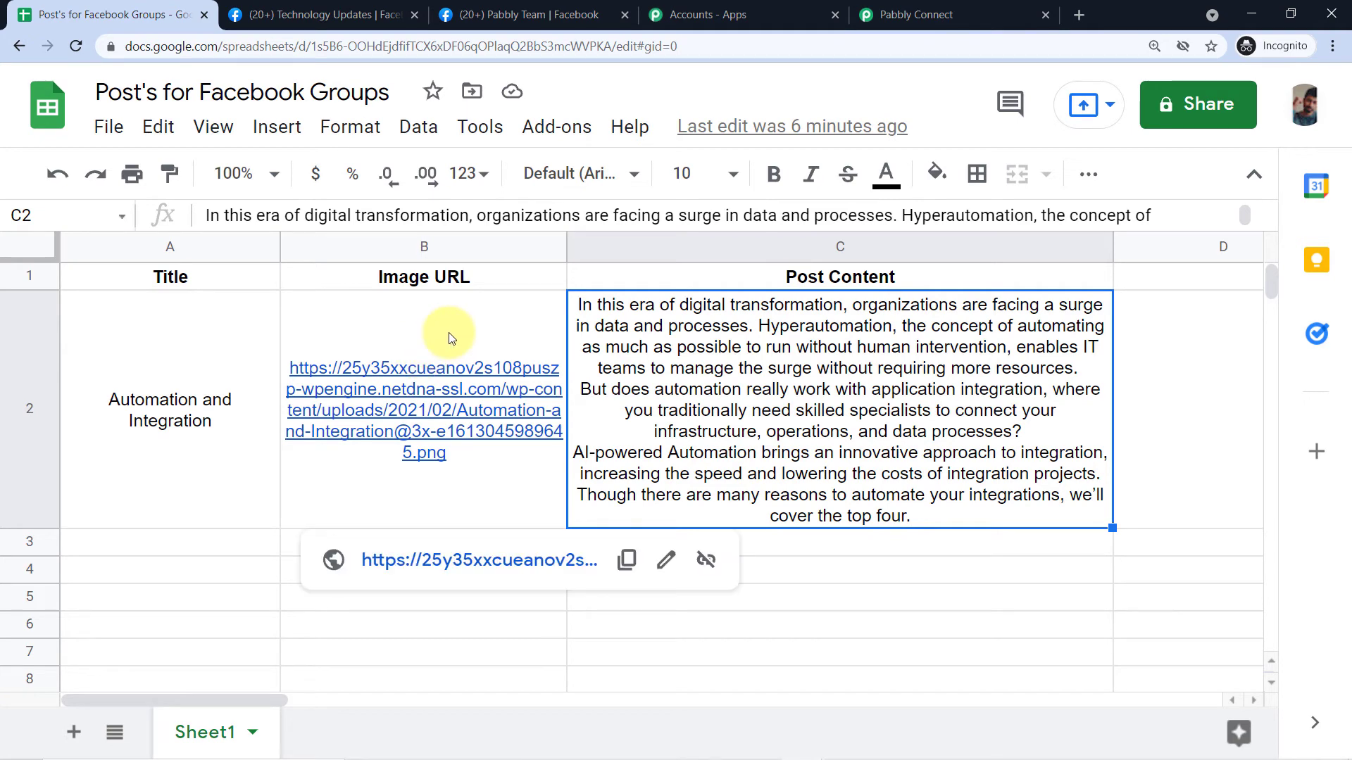
{"action": "left_click", "coordinate": [908, 16]}
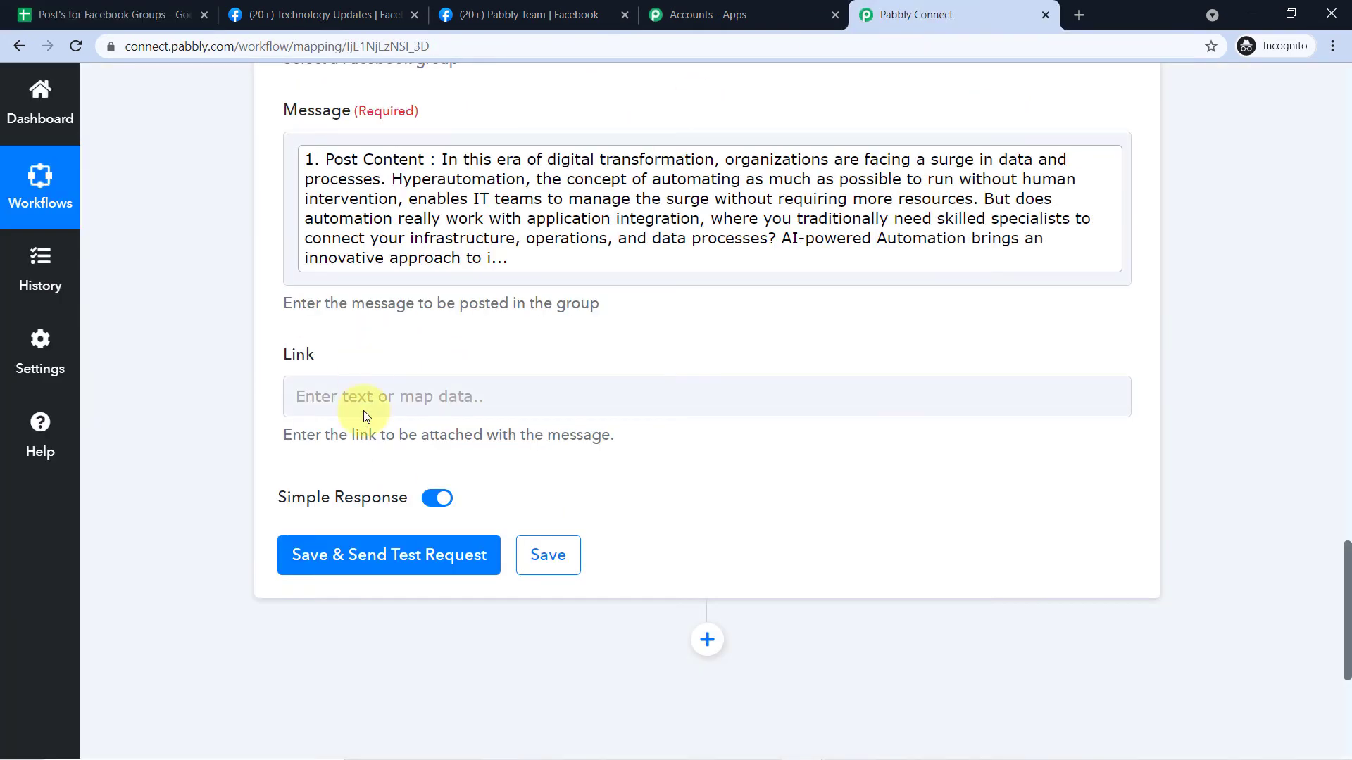
{"action": "scroll", "coordinate": [1197, 289], "scroll_direction": "up", "scroll_amount": 15}
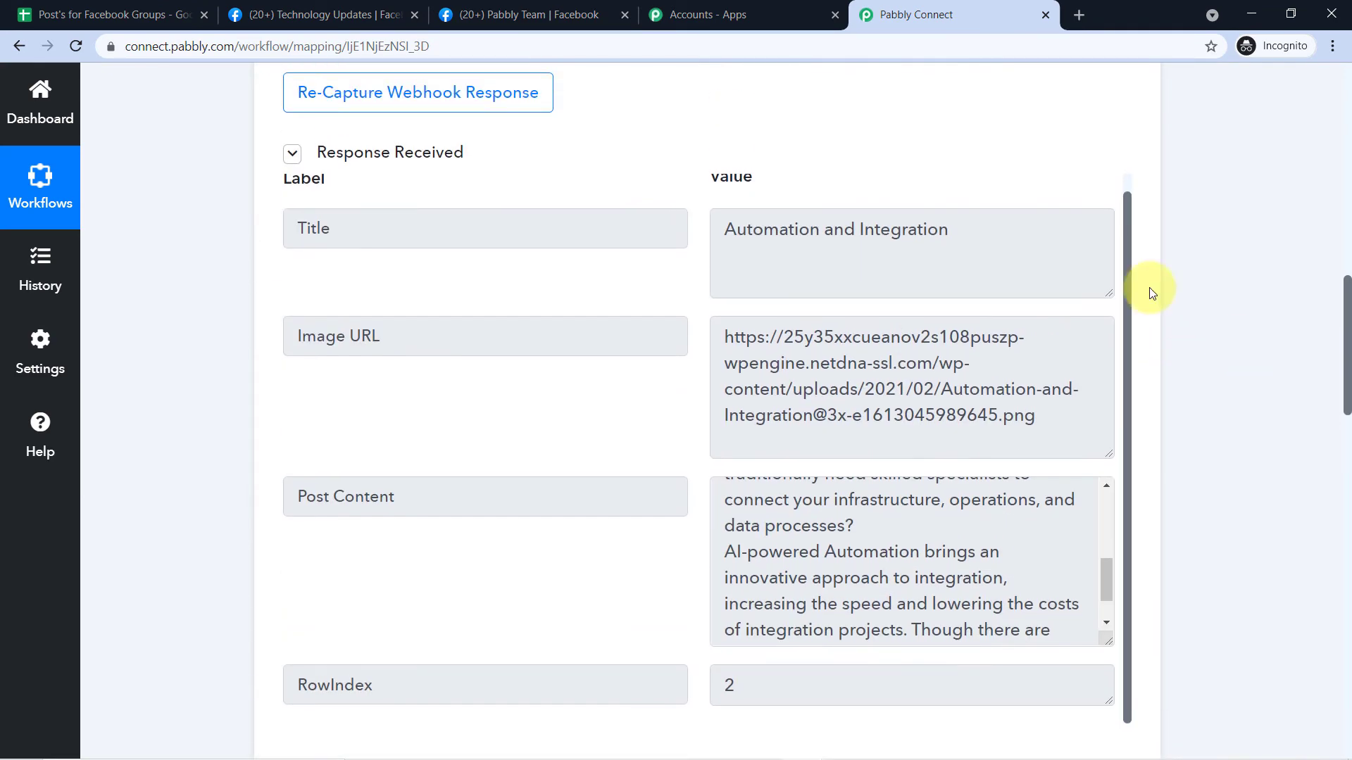
{"action": "scroll", "coordinate": [817, 367], "scroll_direction": "up", "scroll_amount": 1}
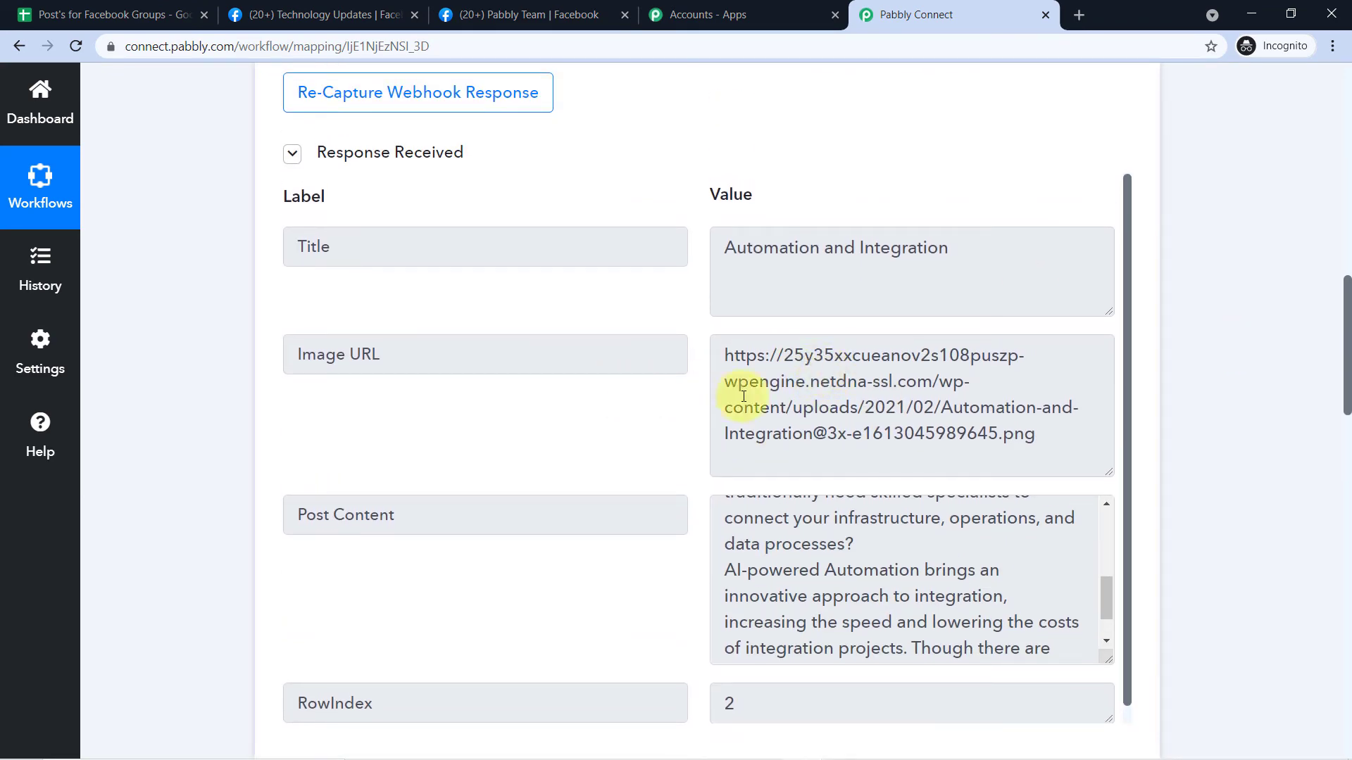
{"action": "left_click_drag", "start_coordinate": [1054, 440], "coordinate": [724, 359]}
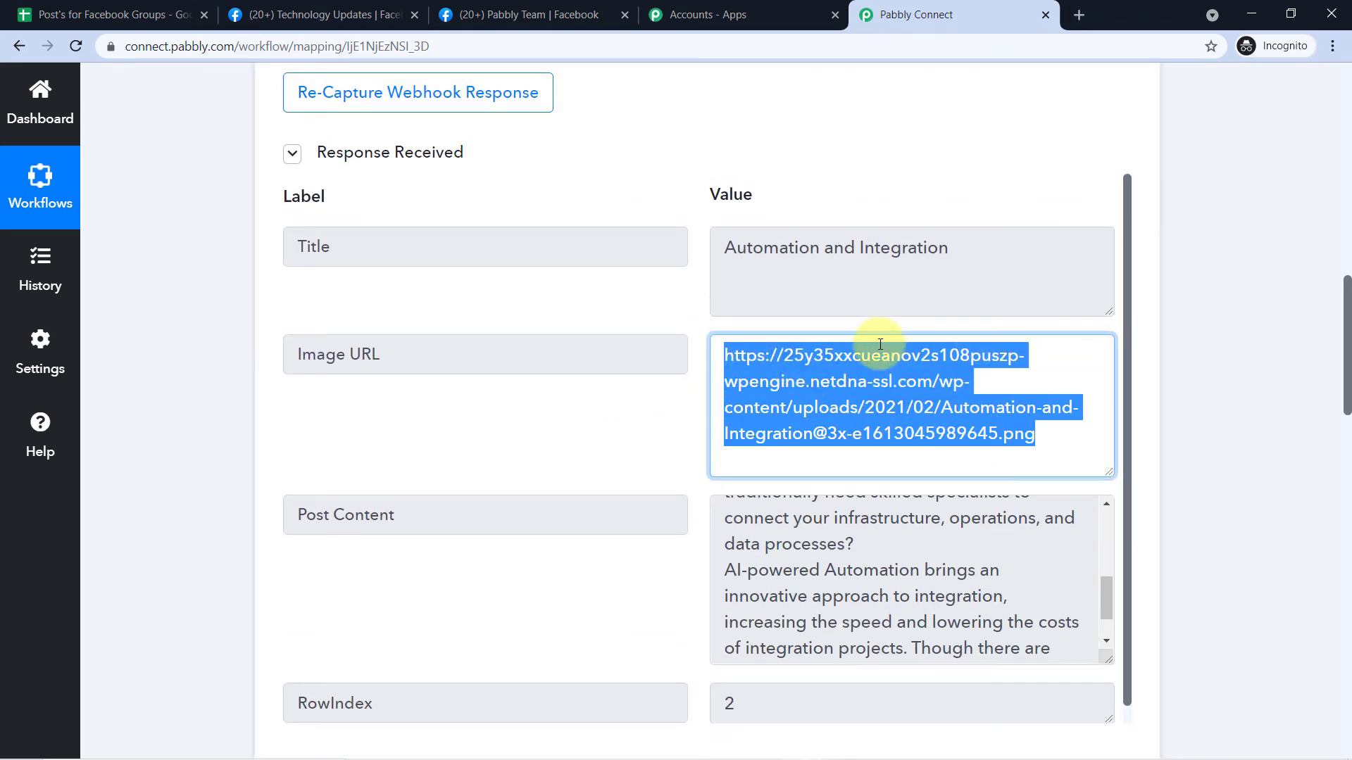
{"action": "left_click", "coordinate": [1063, 428]}
Map the Link field of the Facebook Groups action to Image URL from the Google Sheets New Spreadsheet Row step.
{"action": "scroll", "coordinate": [1209, 383], "scroll_direction": "down", "scroll_amount": 15}
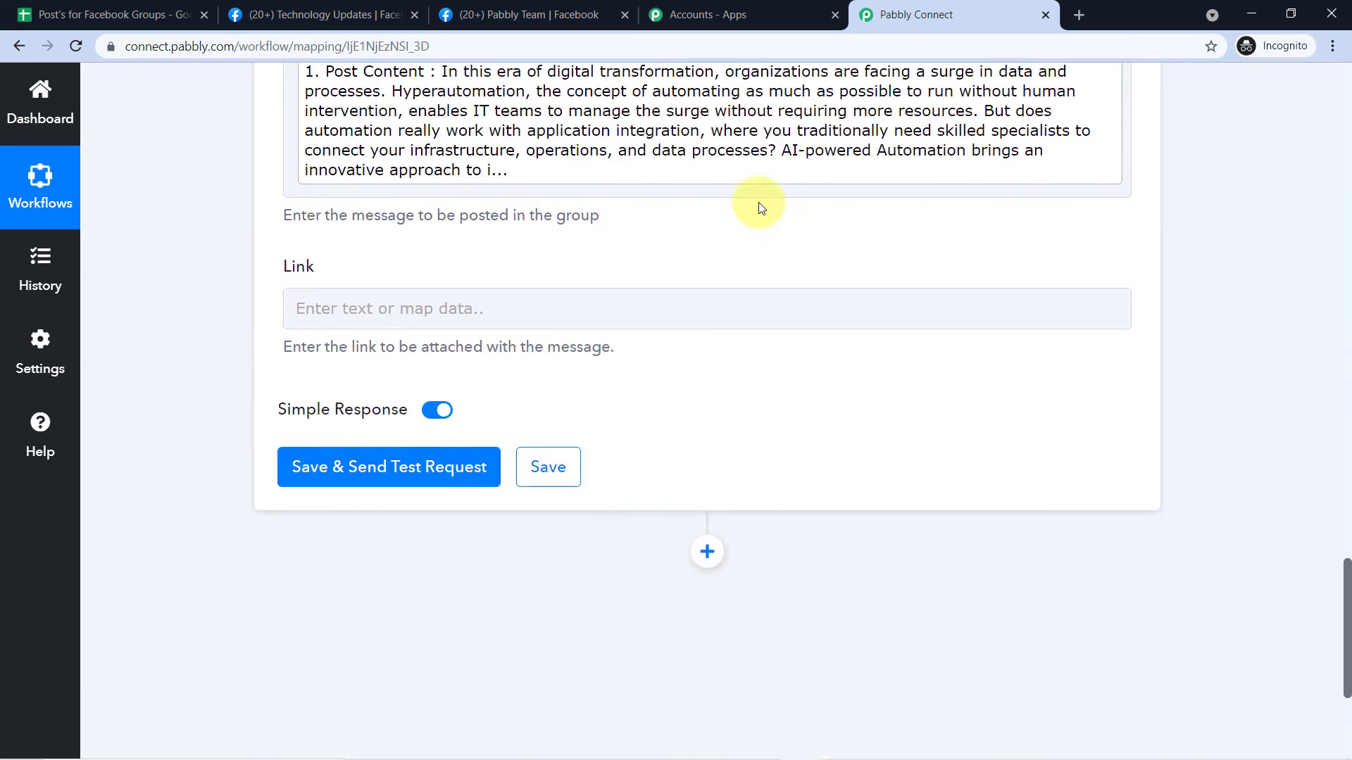
{"action": "left_click", "coordinate": [339, 326]}
{"action": "left_click", "coordinate": [318, 303]}
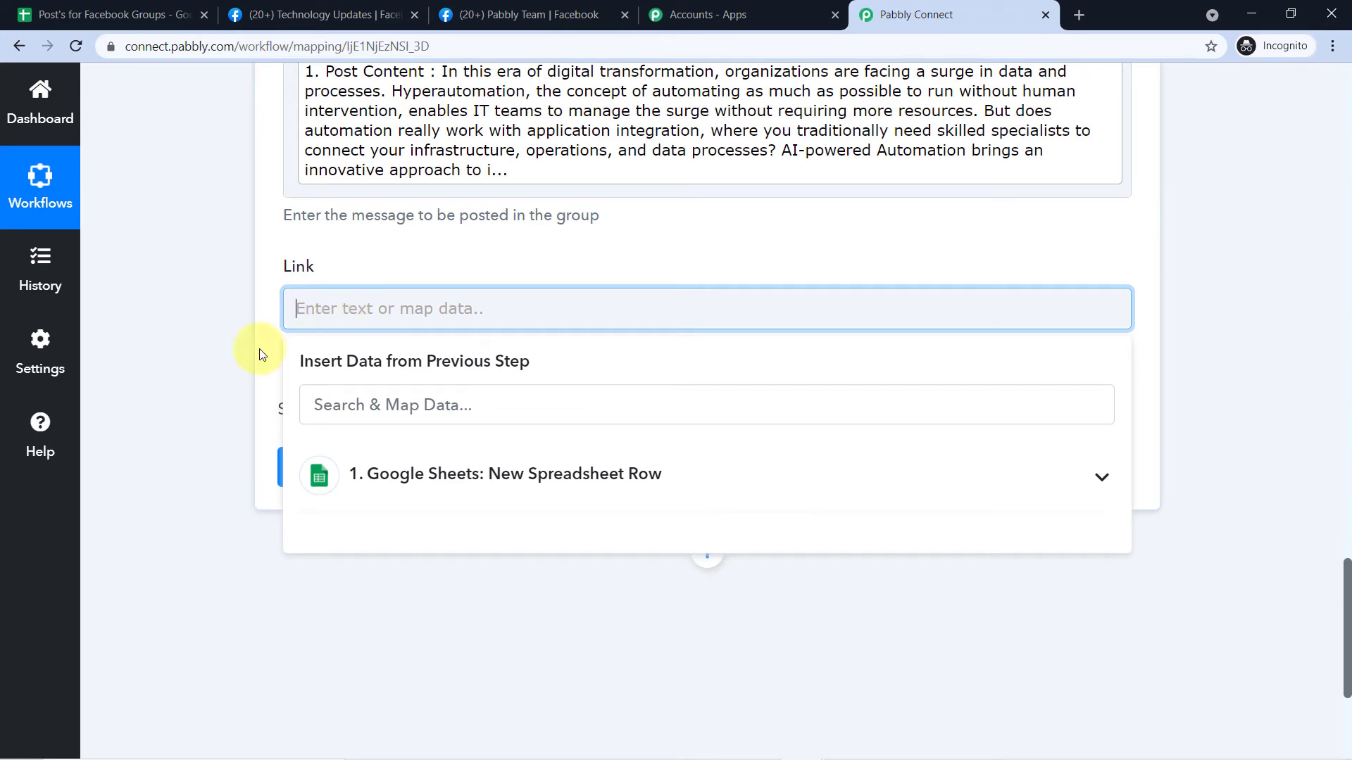
{"action": "left_click", "coordinate": [431, 486]}
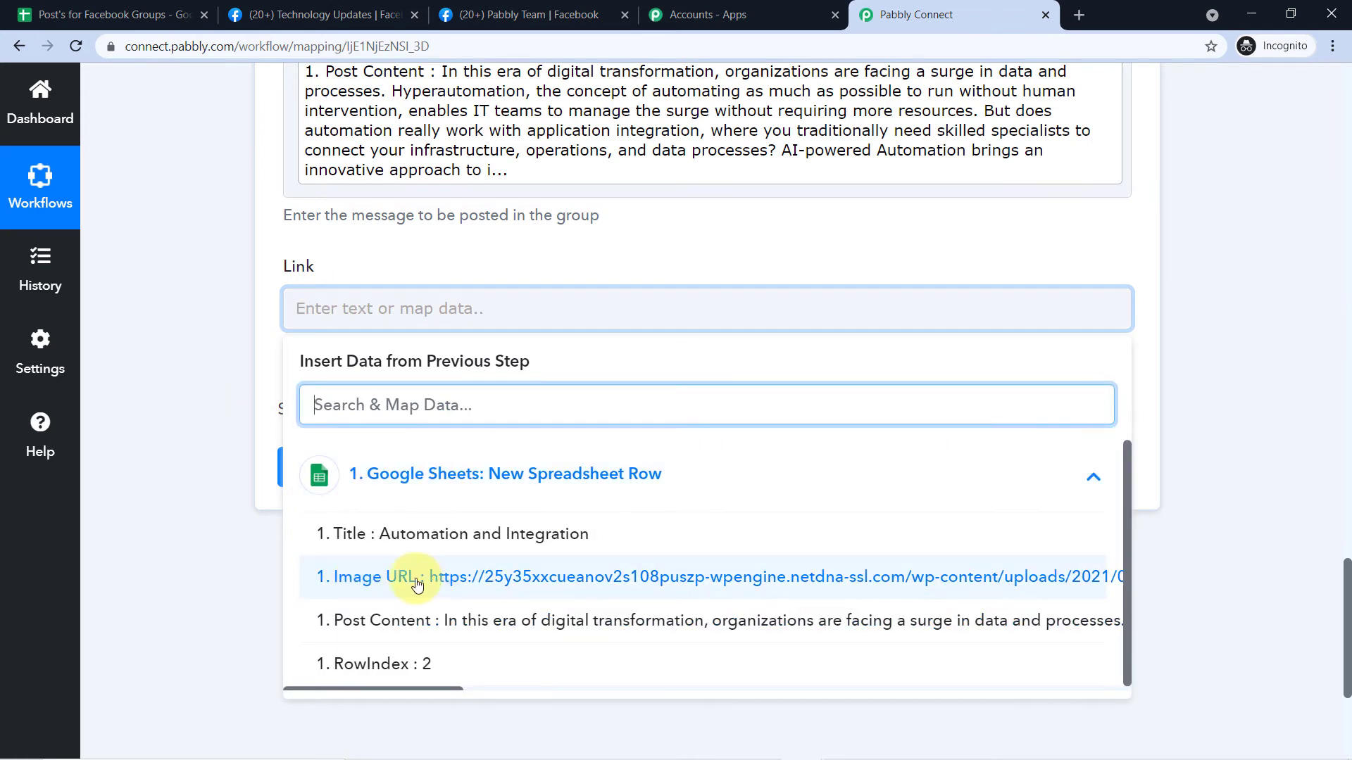
{"action": "left_click", "coordinate": [371, 583]}
{"action": "left_click", "coordinate": [472, 251]}
{"action": "scroll", "coordinate": [471, 251], "scroll_direction": "down", "scroll_amount": 2}
{"action": "scroll", "coordinate": [467, 230], "scroll_direction": "up", "scroll_amount": 2}
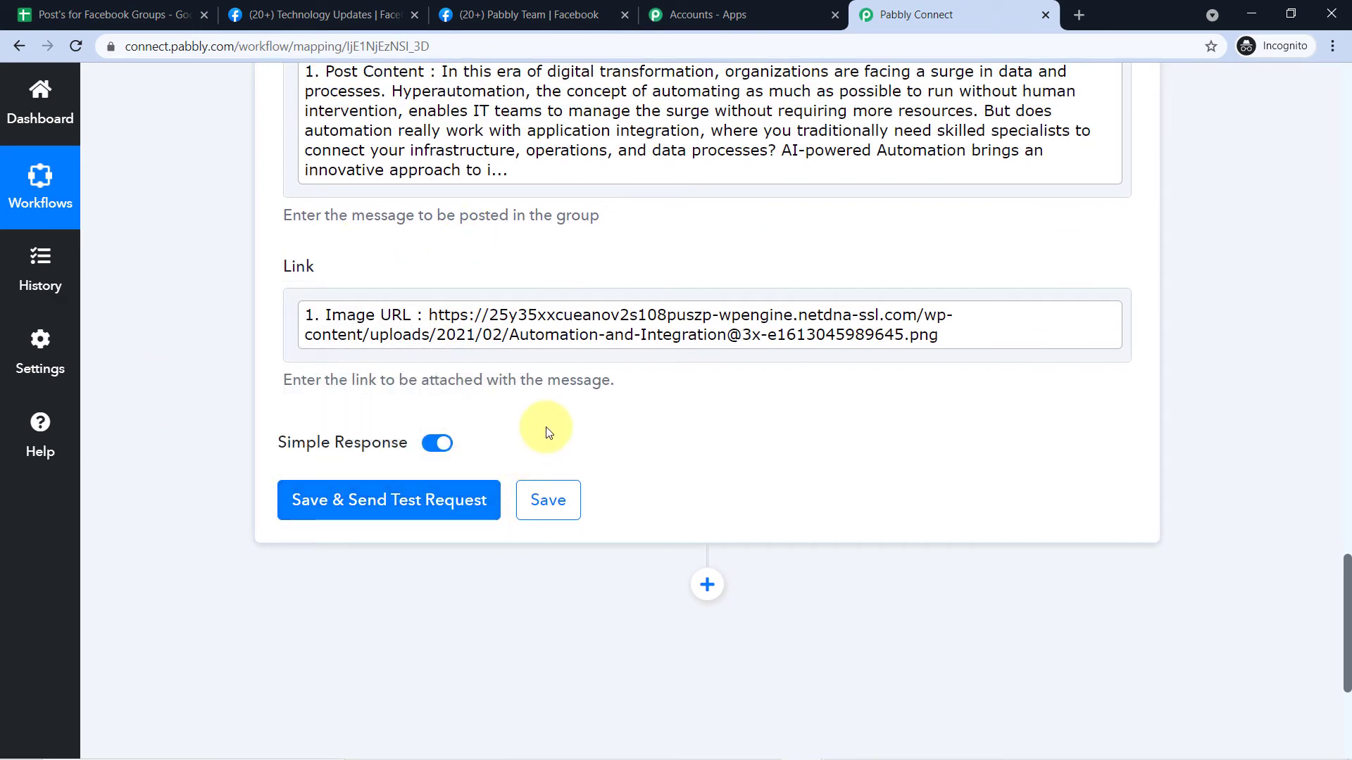
Review the Facebook Groups action settings and switch to the Technology Updates group page on Facebook.
{"action": "scroll", "coordinate": [549, 432], "scroll_direction": "up", "scroll_amount": 4}
{"action": "scroll", "coordinate": [603, 446], "scroll_direction": "up", "scroll_amount": 4}
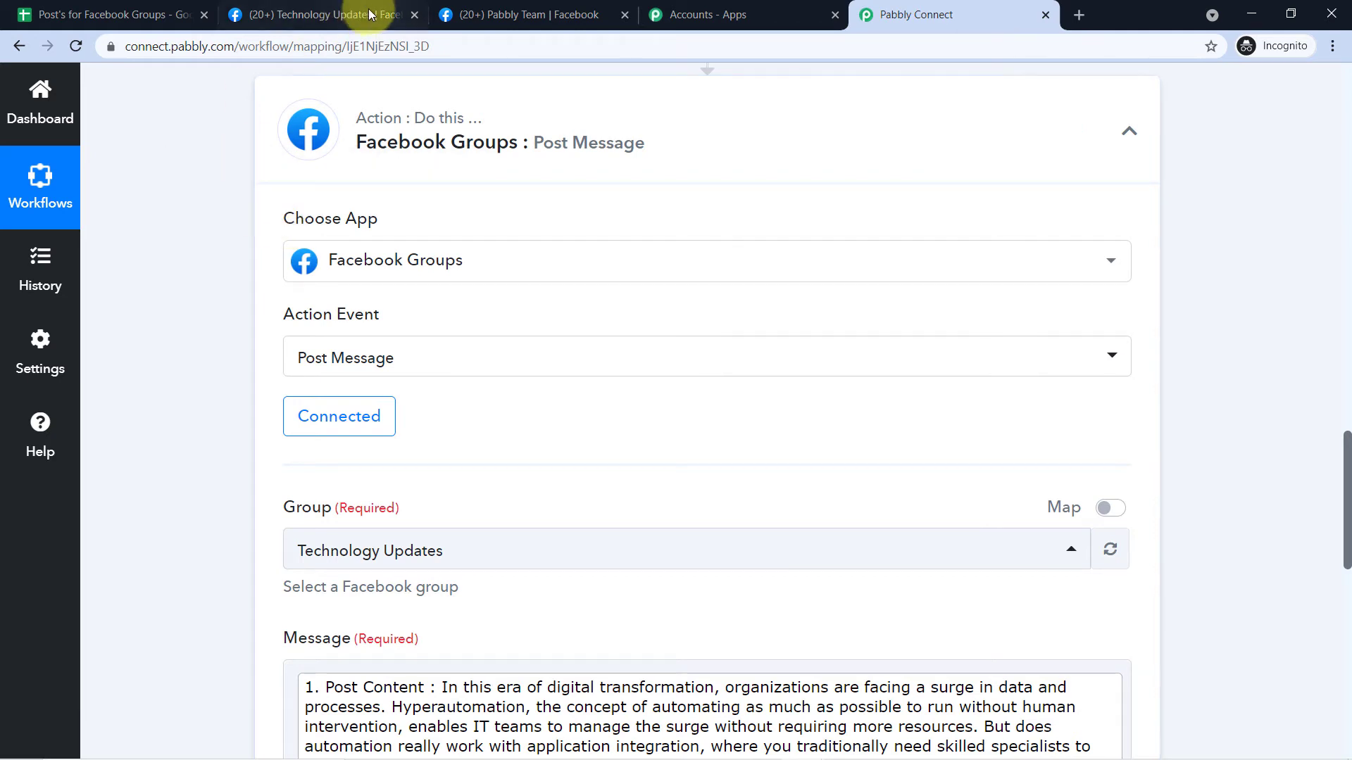
{"action": "left_click", "coordinate": [313, 9]}
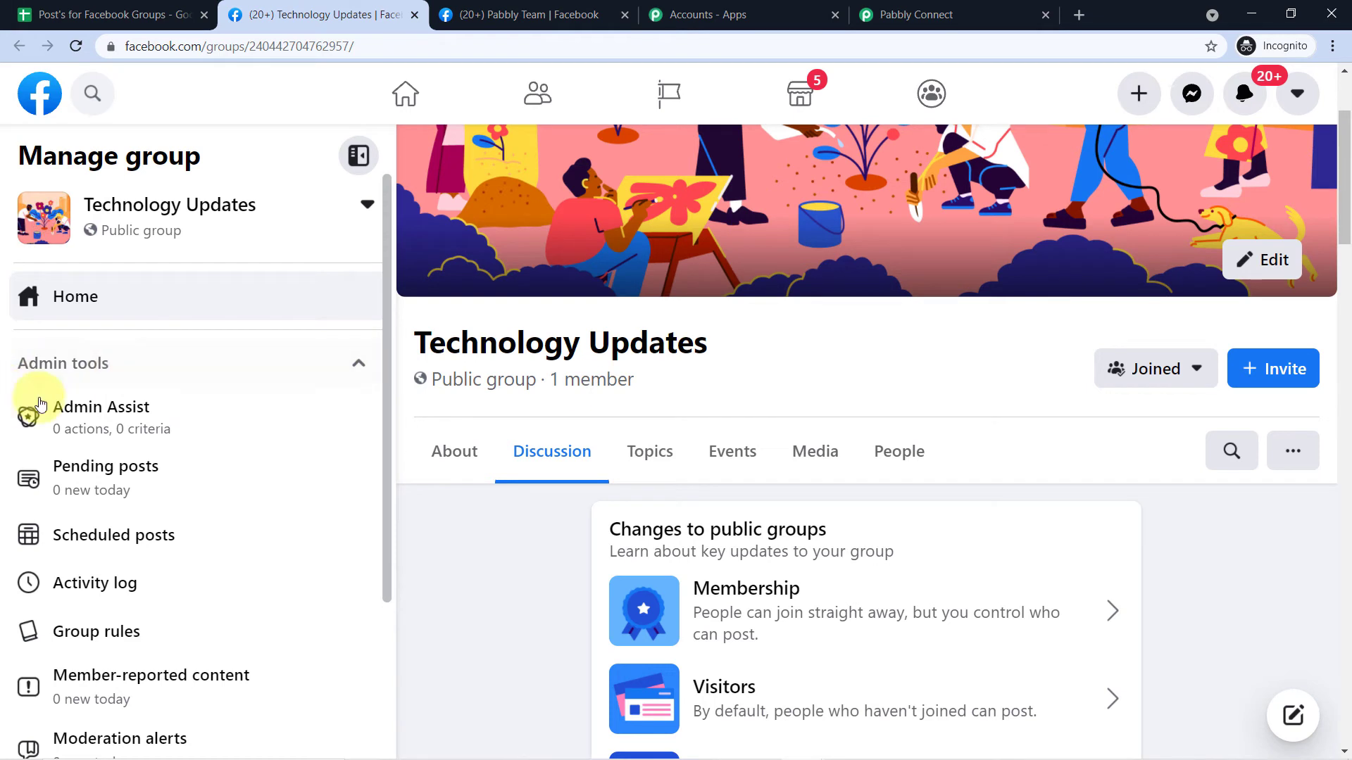
Open the Apps section in the advanced settings of the Technology Updates group.
{"action": "scroll", "coordinate": [211, 379], "scroll_direction": "down", "scroll_amount": 3}
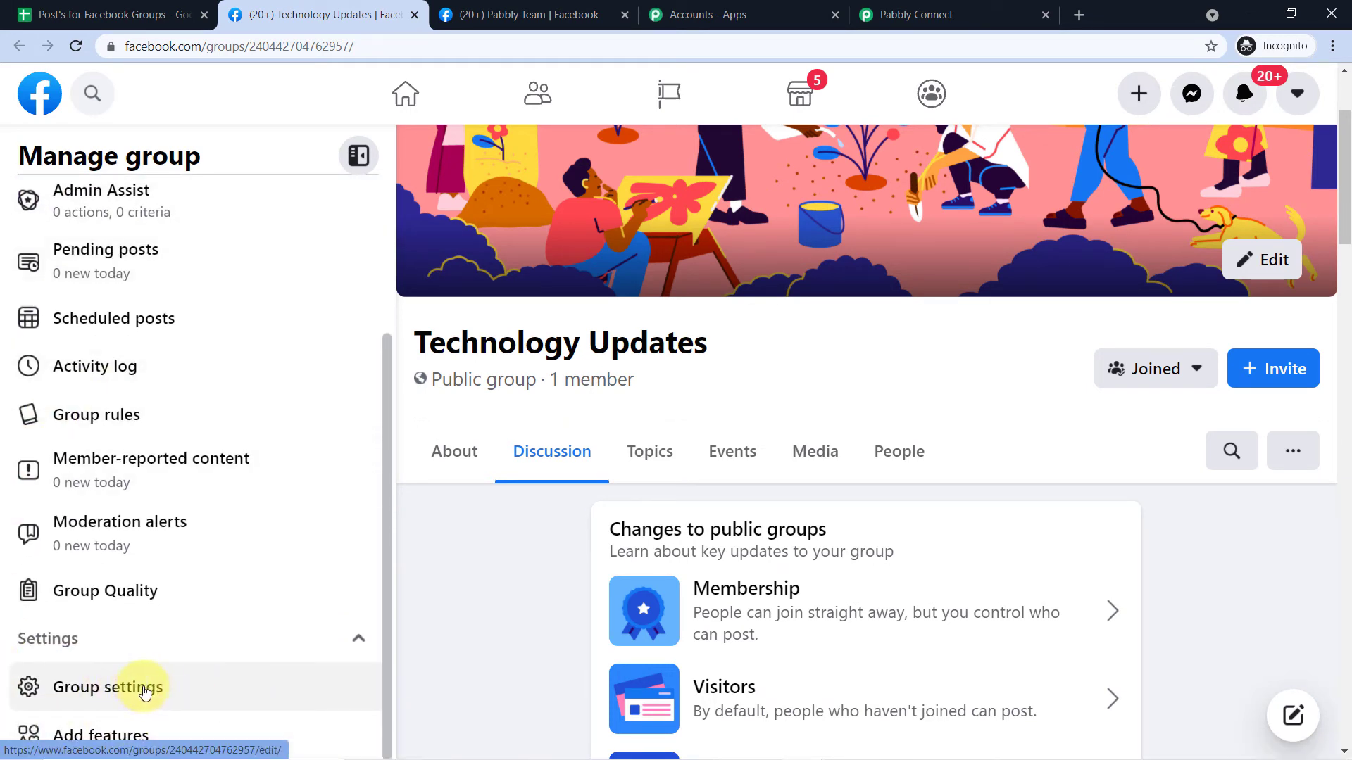
{"action": "left_click", "coordinate": [144, 690]}
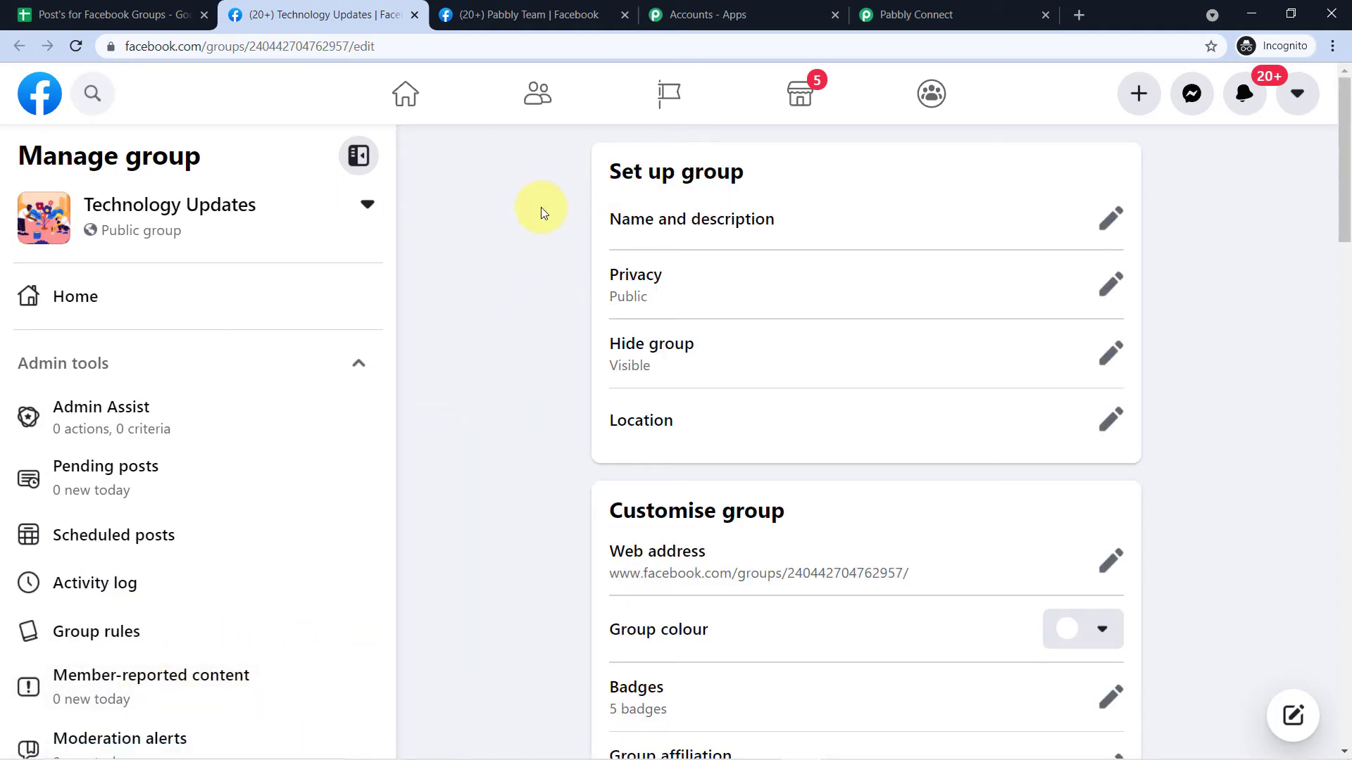
{"action": "scroll", "coordinate": [542, 212], "scroll_direction": "down", "scroll_amount": 5}
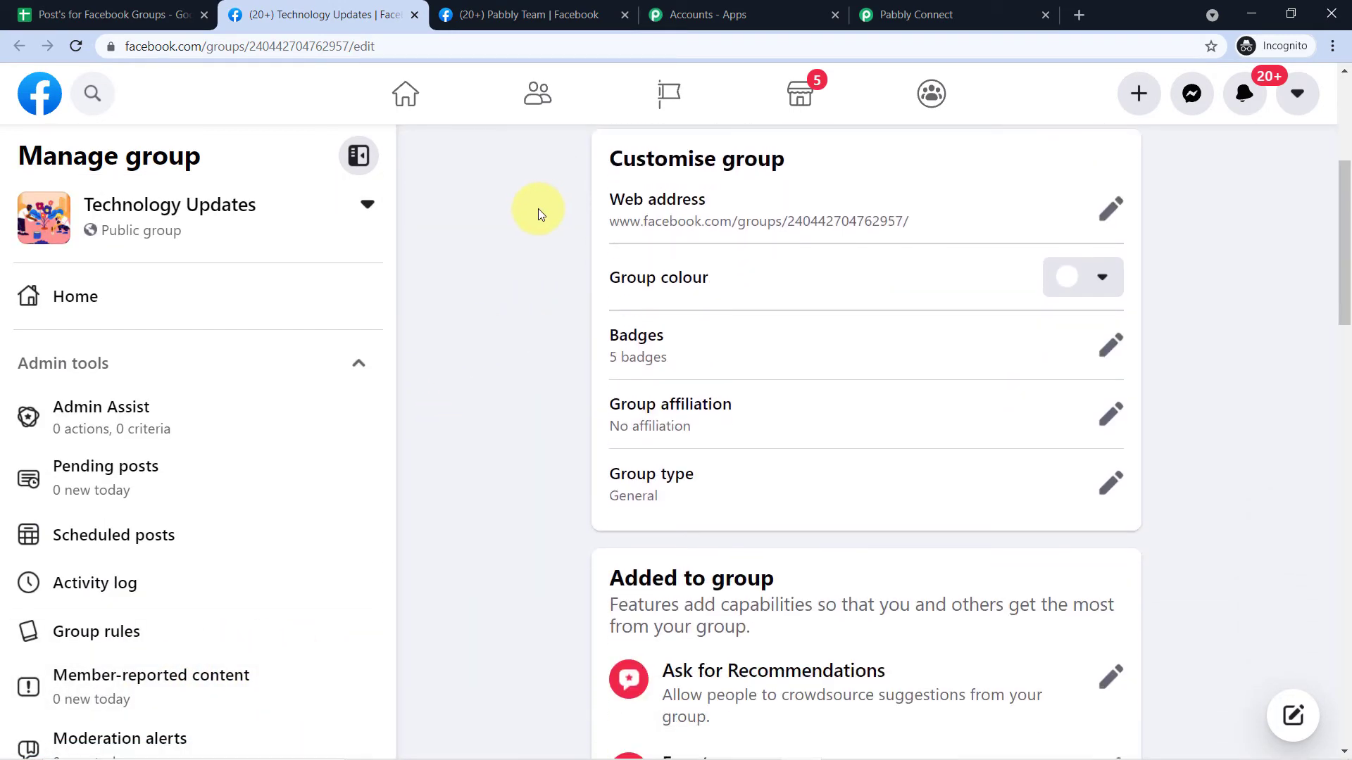
{"action": "scroll", "coordinate": [541, 214], "scroll_direction": "down", "scroll_amount": 12}
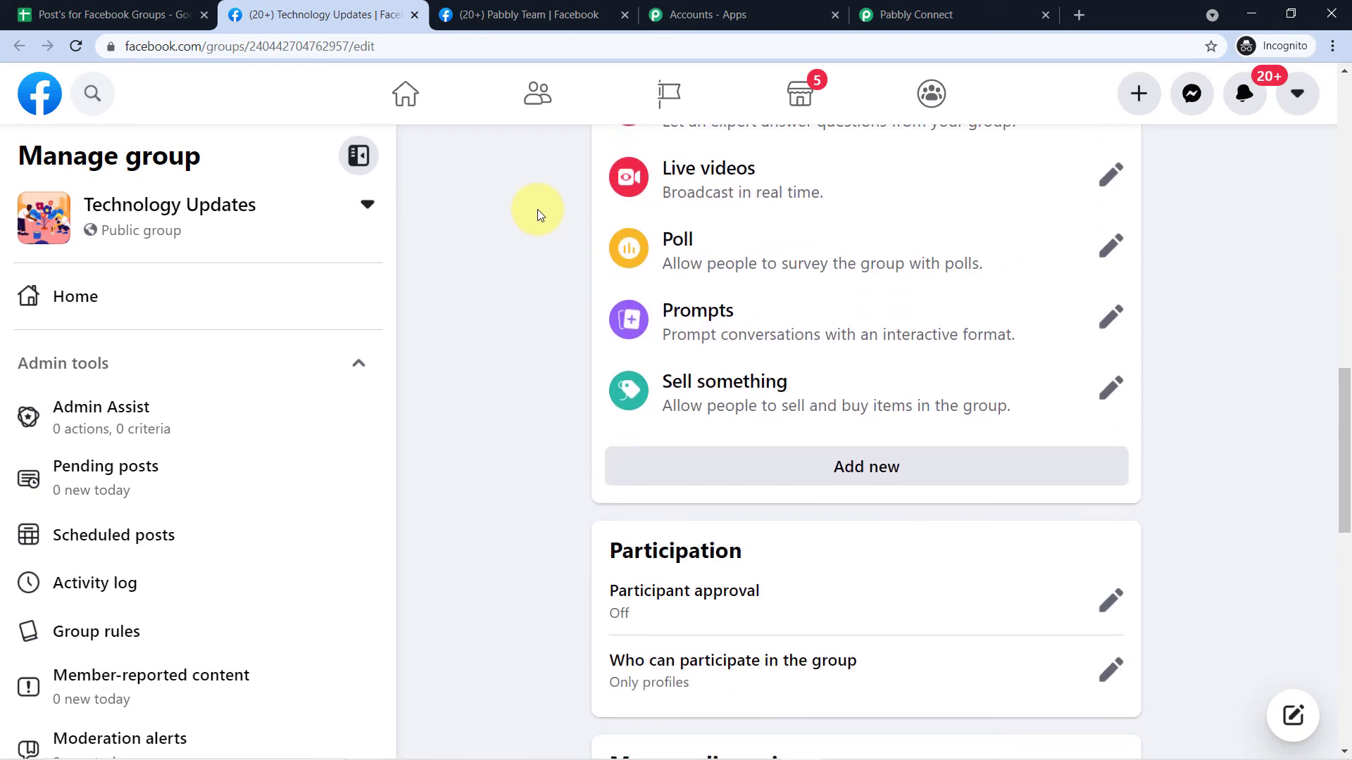
{"action": "scroll", "coordinate": [543, 218], "scroll_direction": "down", "scroll_amount": 13}
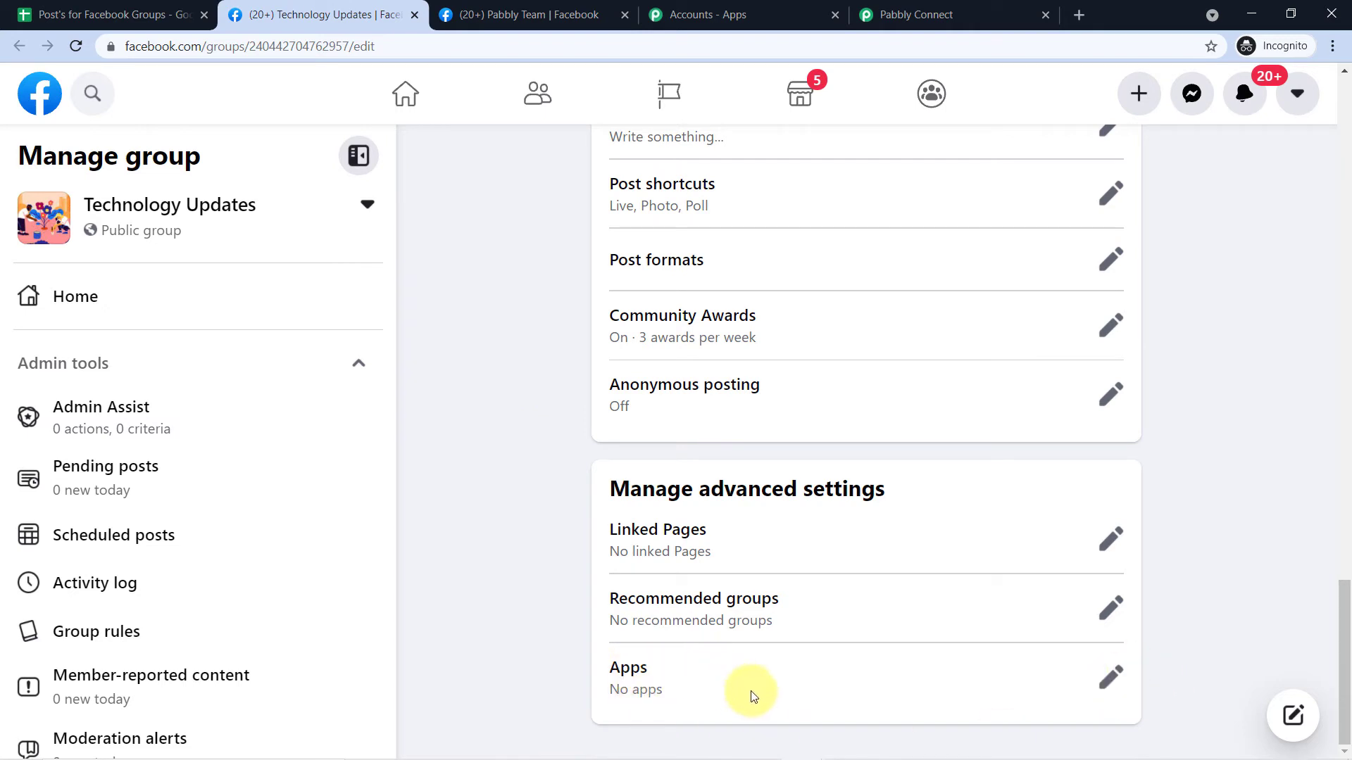
{"action": "left_click", "coordinate": [1111, 692]}
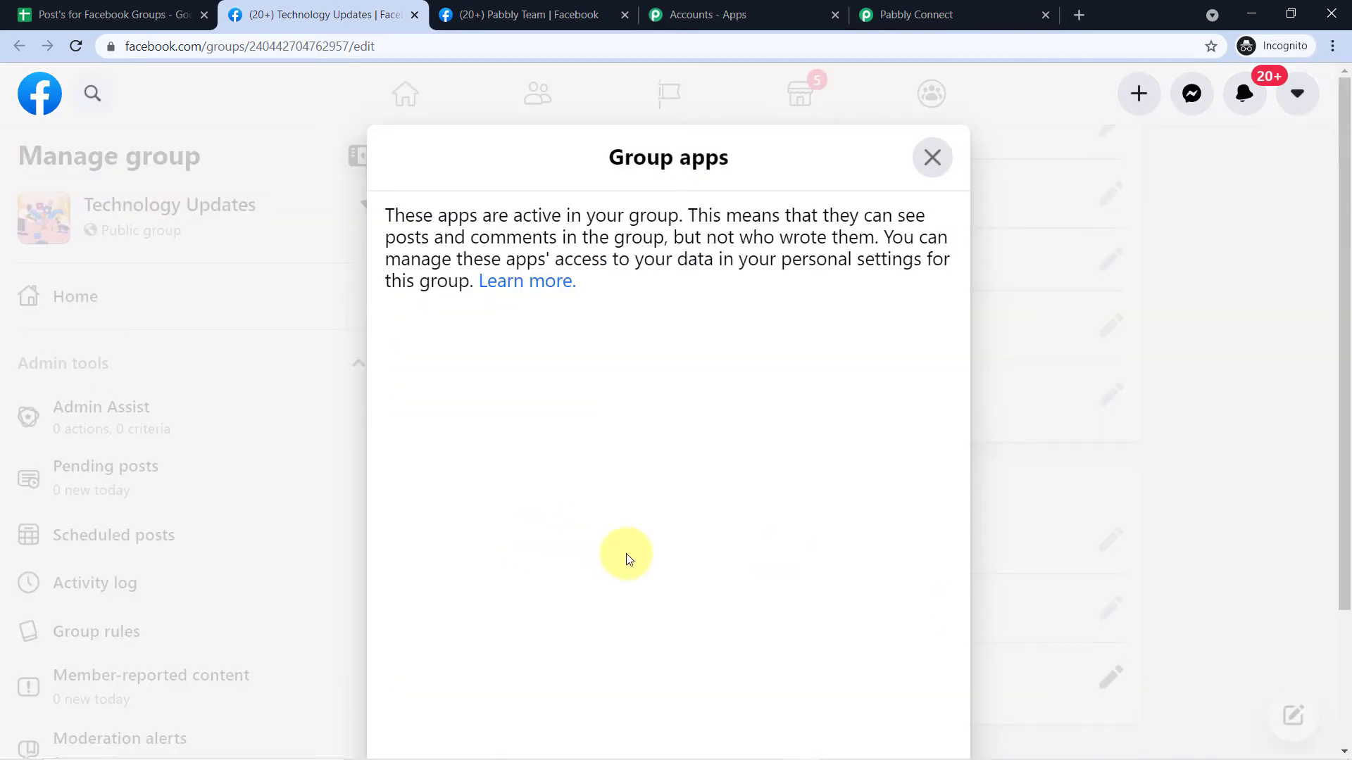
Search the group apps for Pabbly and add the Pabbly Connect app to the Technology Updates group.
{"action": "key", "text": "ctrl+minus"}
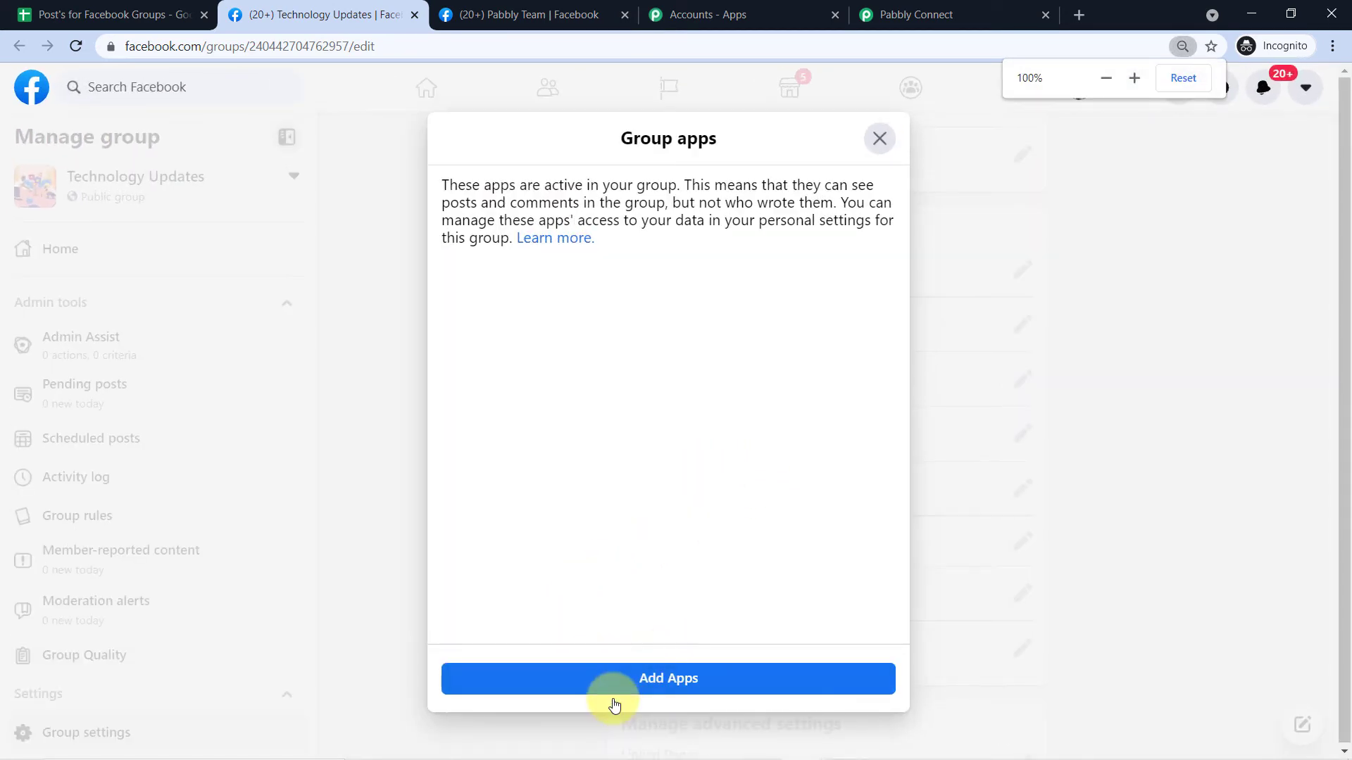
{"action": "left_click", "coordinate": [628, 688]}
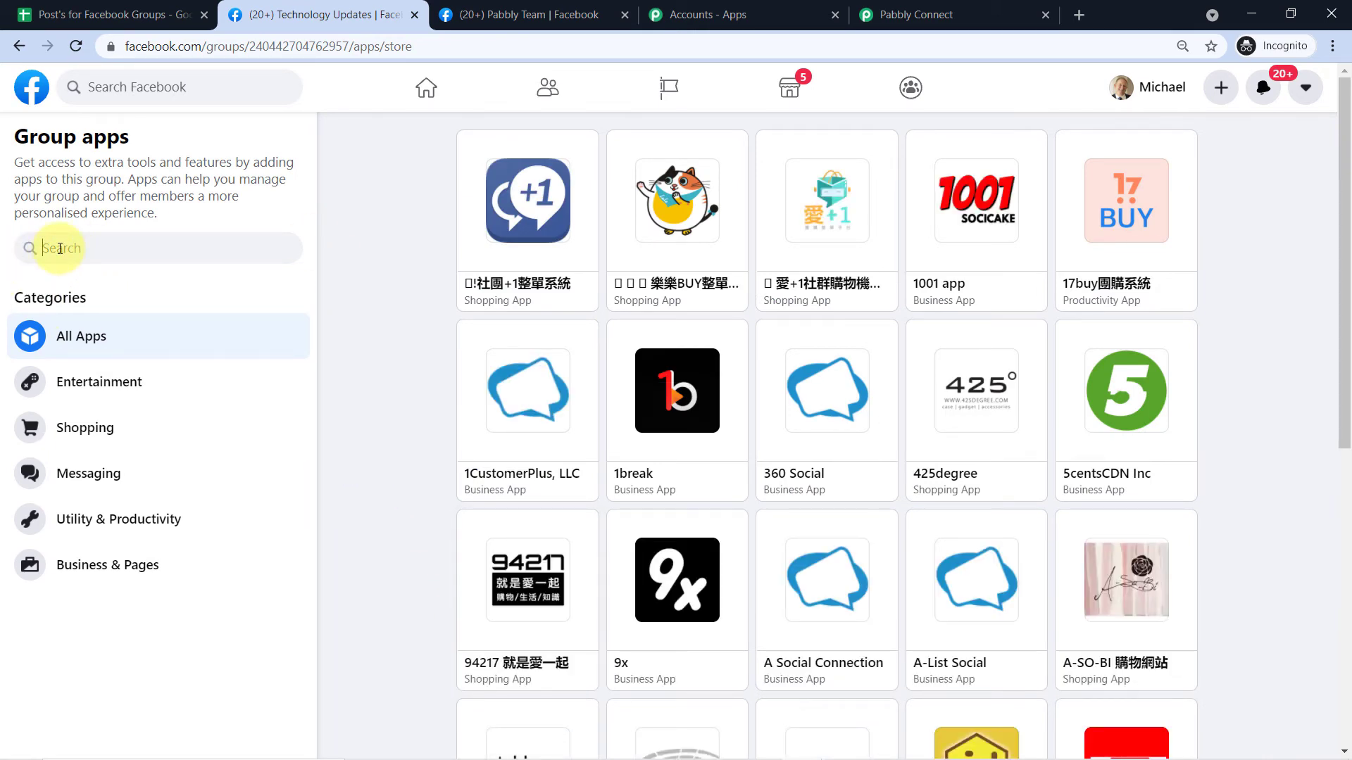
{"action": "type", "text": "Pabbly"}
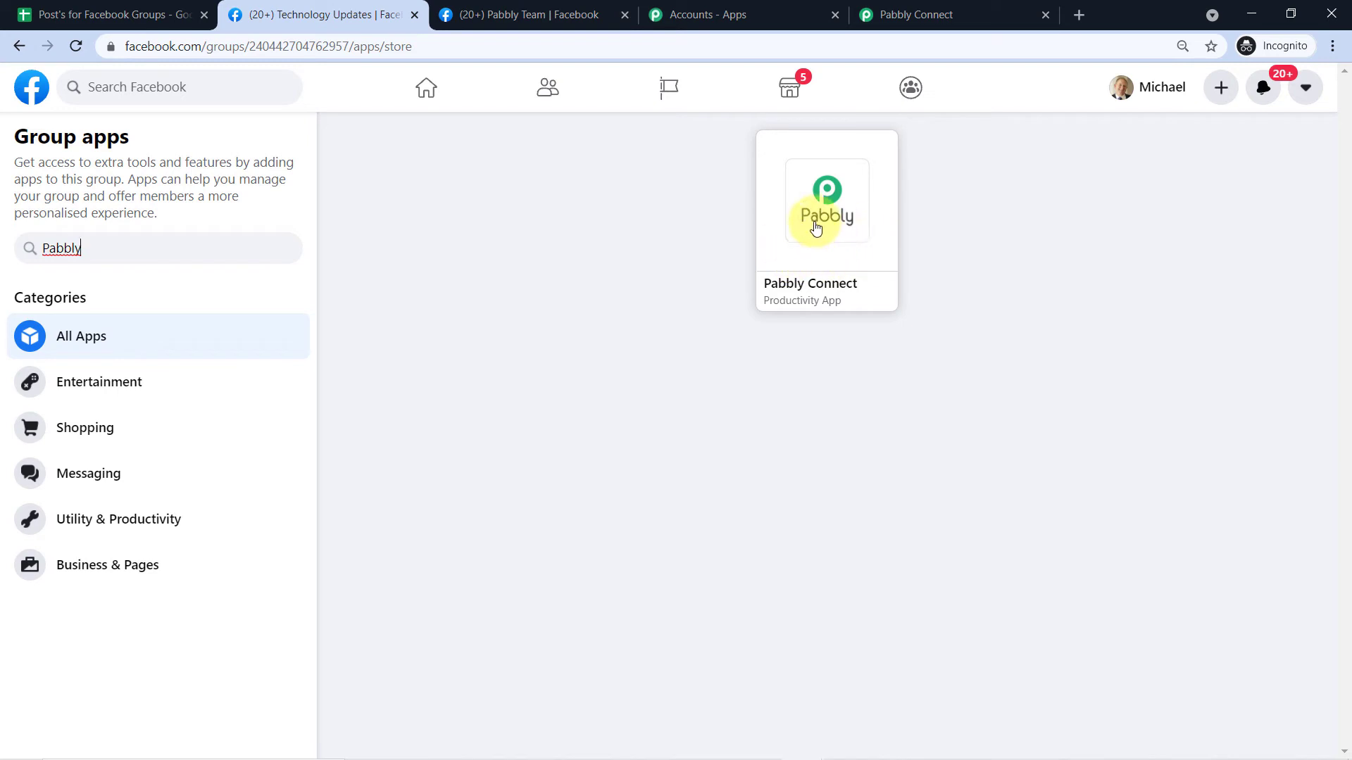
{"action": "left_click", "coordinate": [815, 227]}
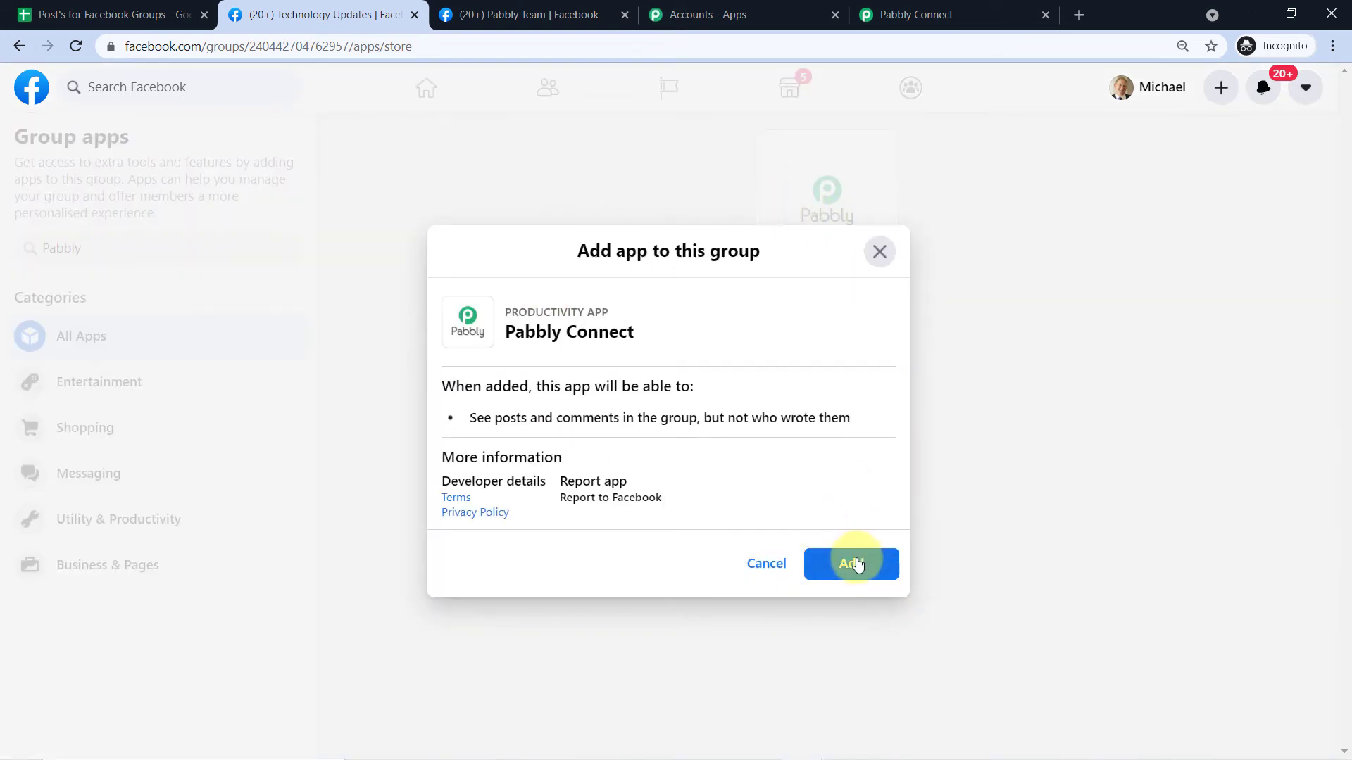
{"action": "left_click", "coordinate": [857, 563]}
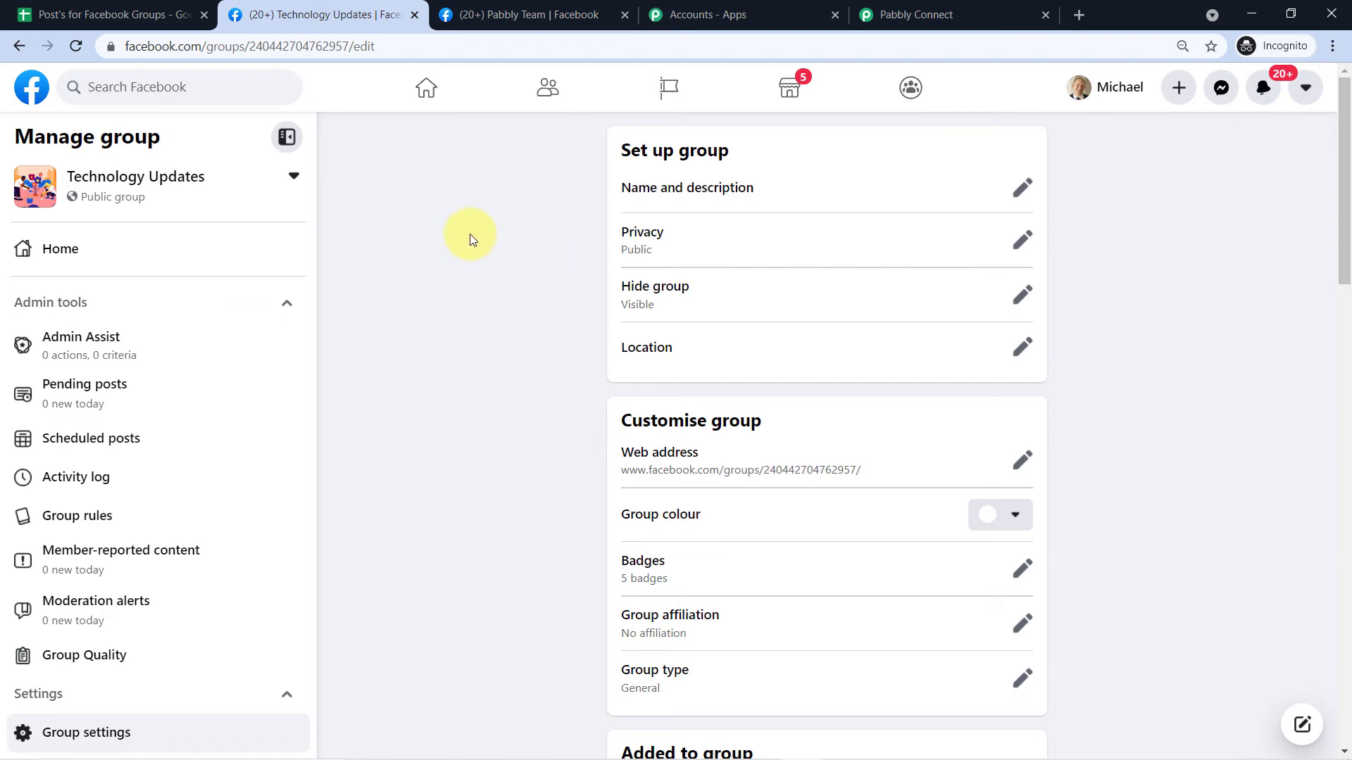
Check the Apps entry in the Technology Updates group's advanced settings.
{"action": "scroll", "coordinate": [472, 240], "scroll_direction": "down", "scroll_amount": 8}
{"action": "scroll", "coordinate": [488, 273], "scroll_direction": "up", "scroll_amount": 1}
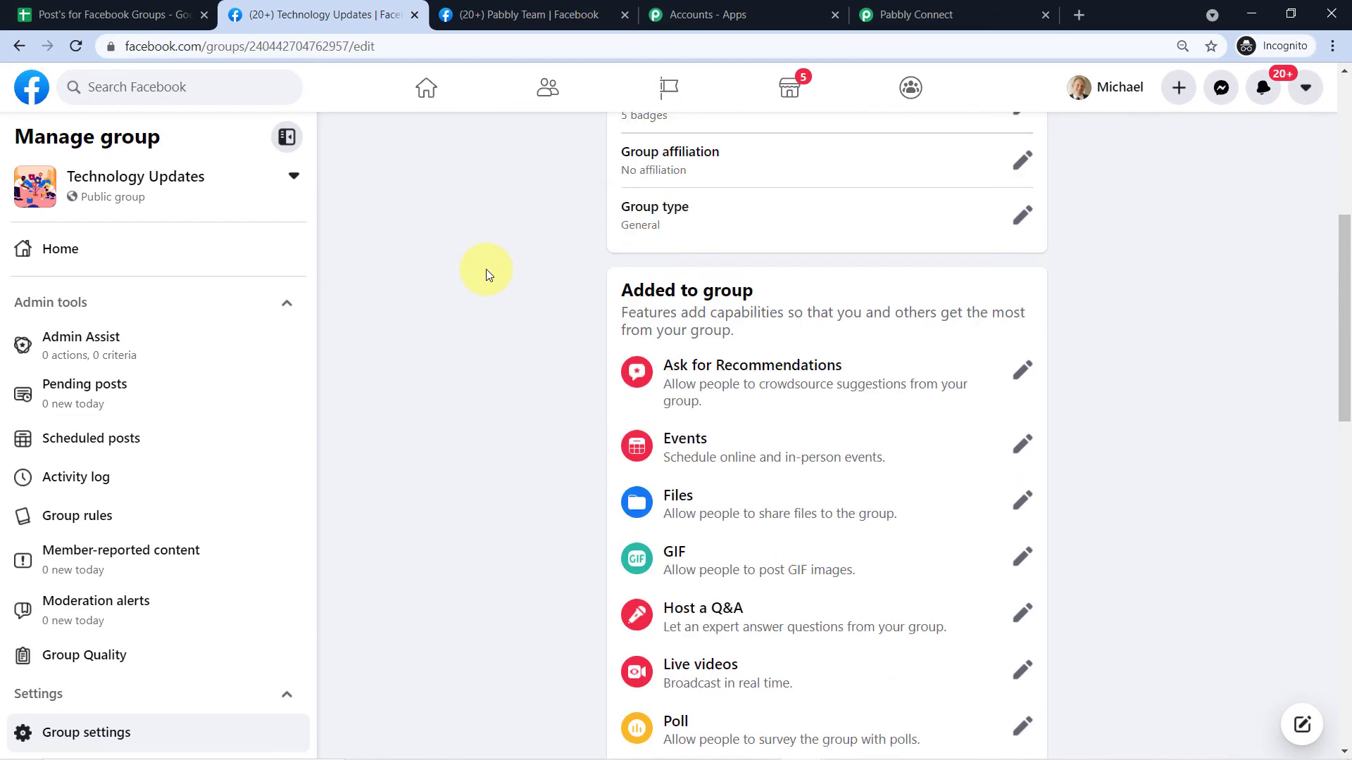
{"action": "scroll", "coordinate": [488, 273], "scroll_direction": "down", "scroll_amount": 15}
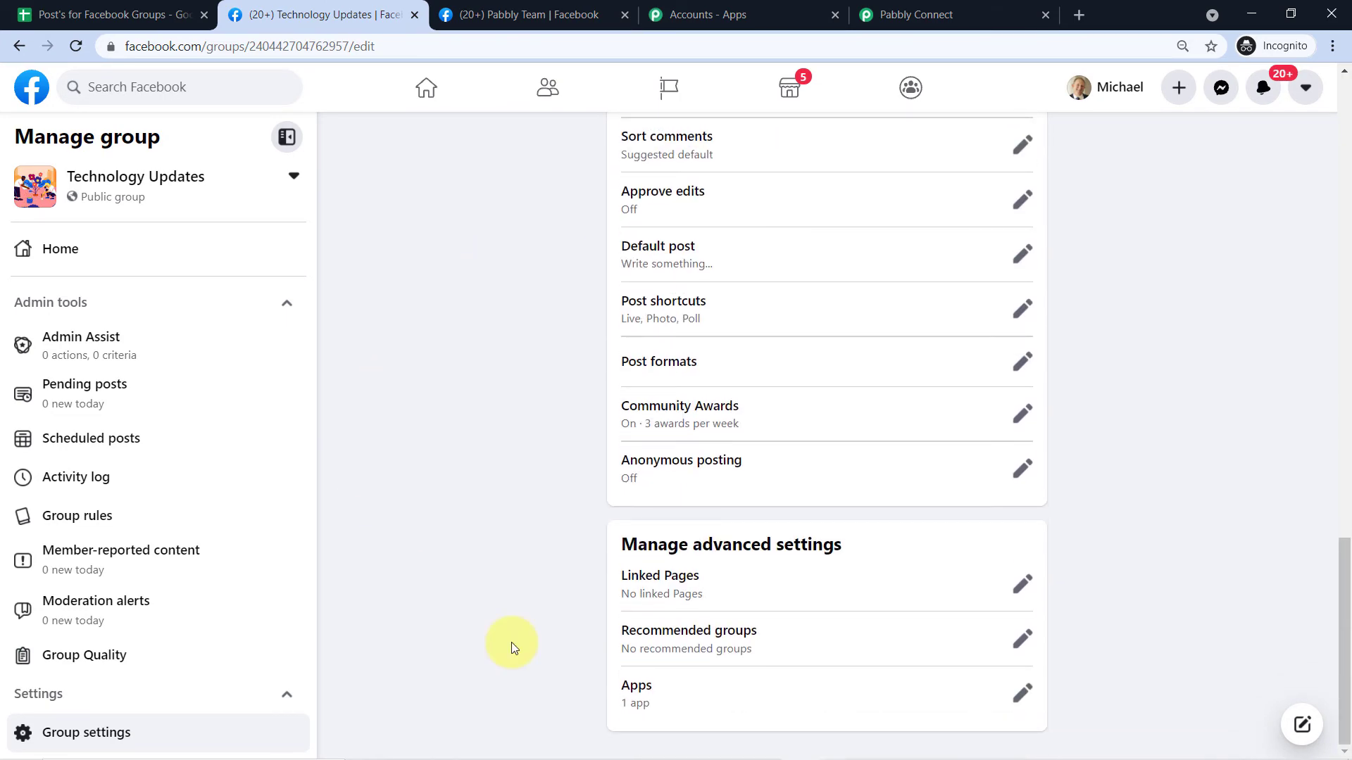
{"action": "left_click", "coordinate": [1021, 695]}
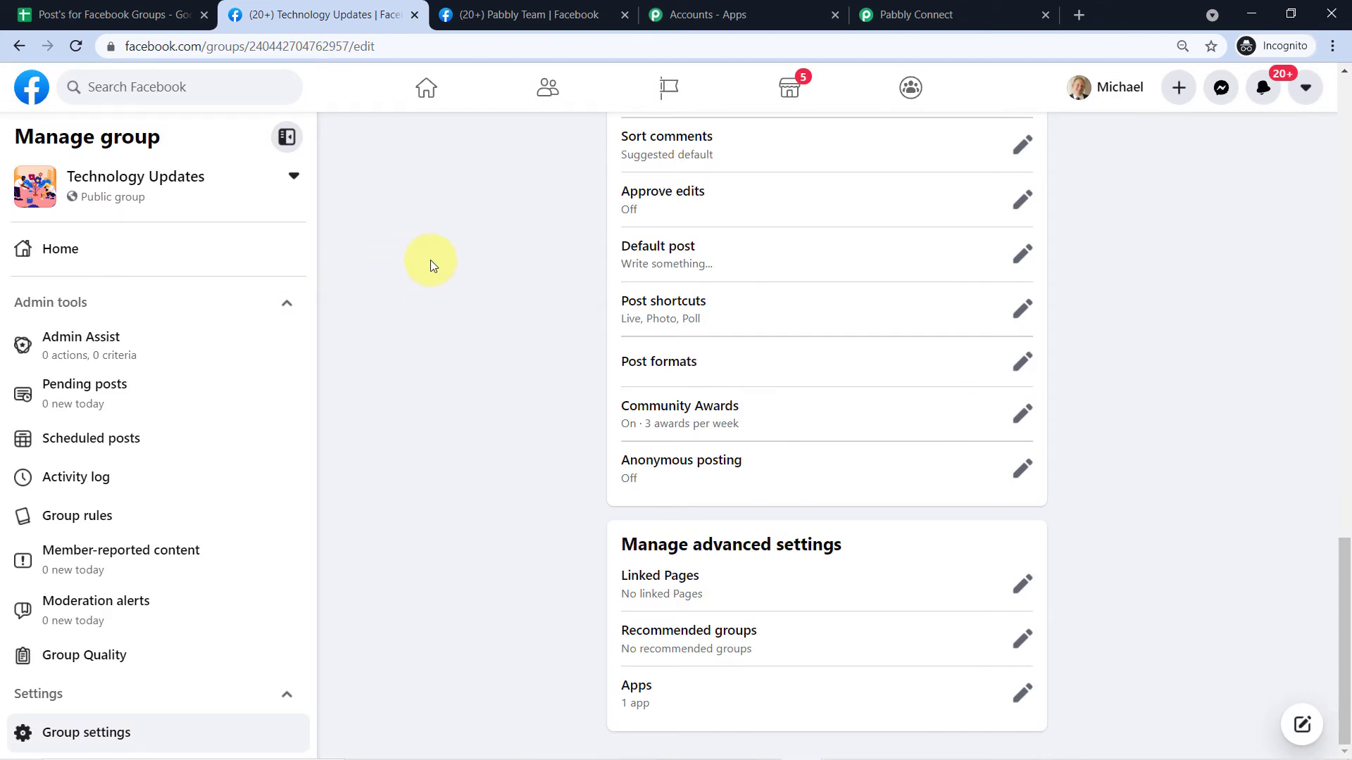
Switch to Pabbly Connect, then save the Facebook Groups action and send a test request.
{"action": "left_click", "coordinate": [925, 19]}
{"action": "scroll", "coordinate": [254, 352], "scroll_direction": "down", "scroll_amount": 5}
{"action": "scroll", "coordinate": [226, 367], "scroll_direction": "down", "scroll_amount": 4}
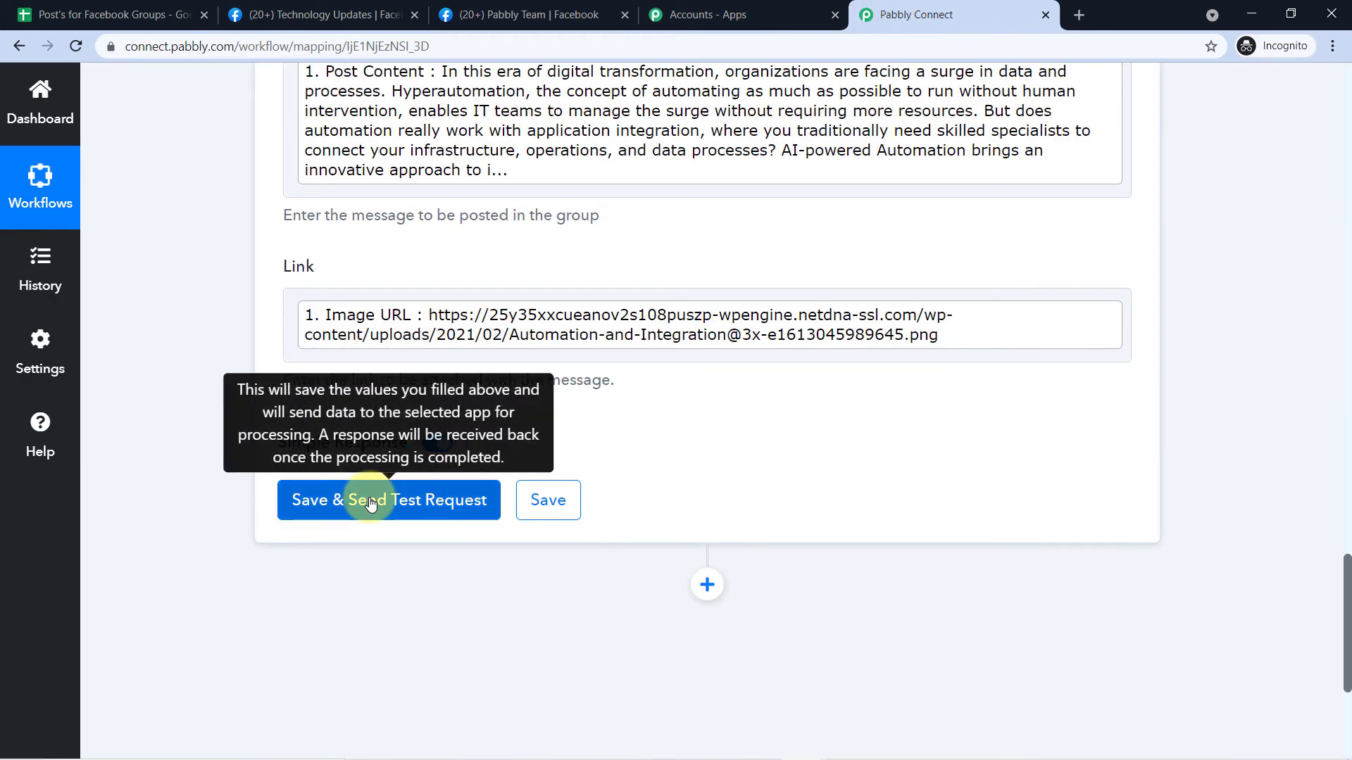
{"action": "left_click", "coordinate": [371, 504]}
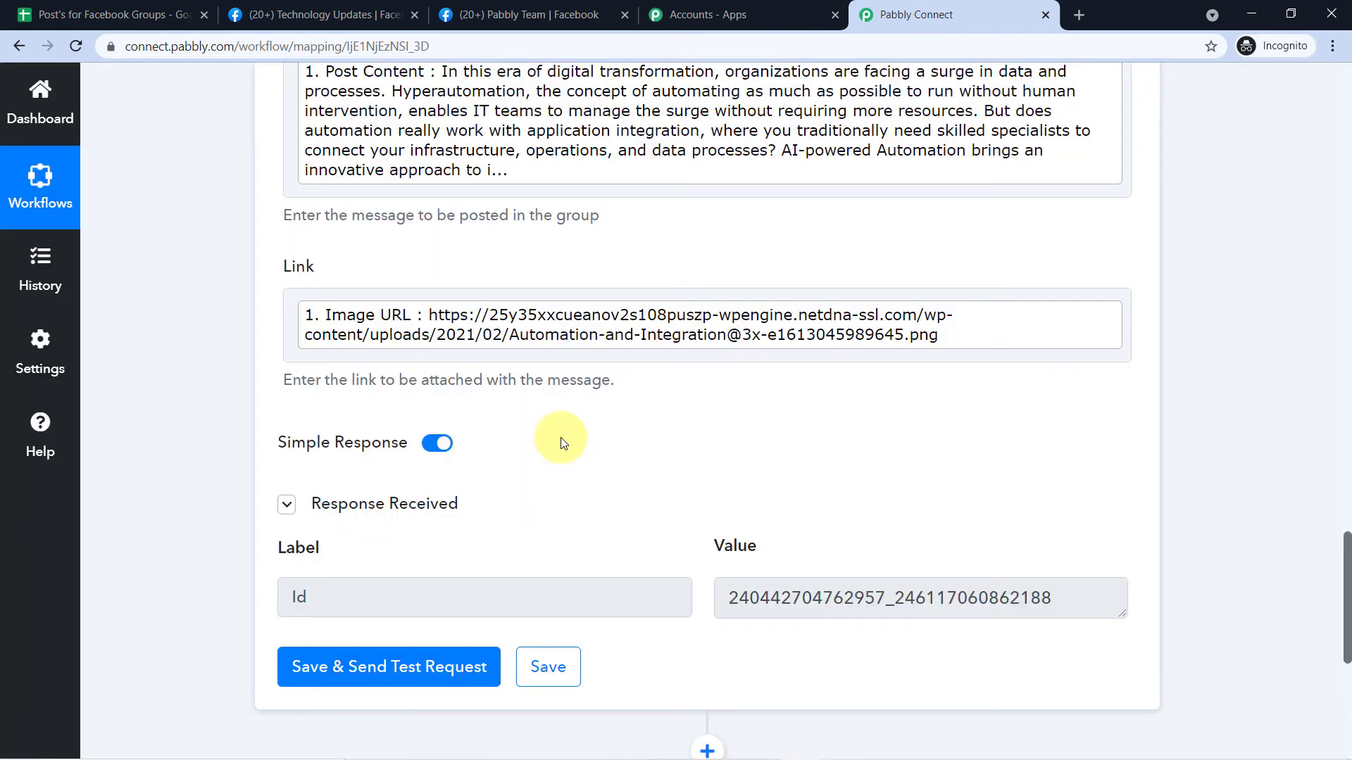
{"action": "scroll", "coordinate": [560, 429], "scroll_direction": "down", "scroll_amount": 1}
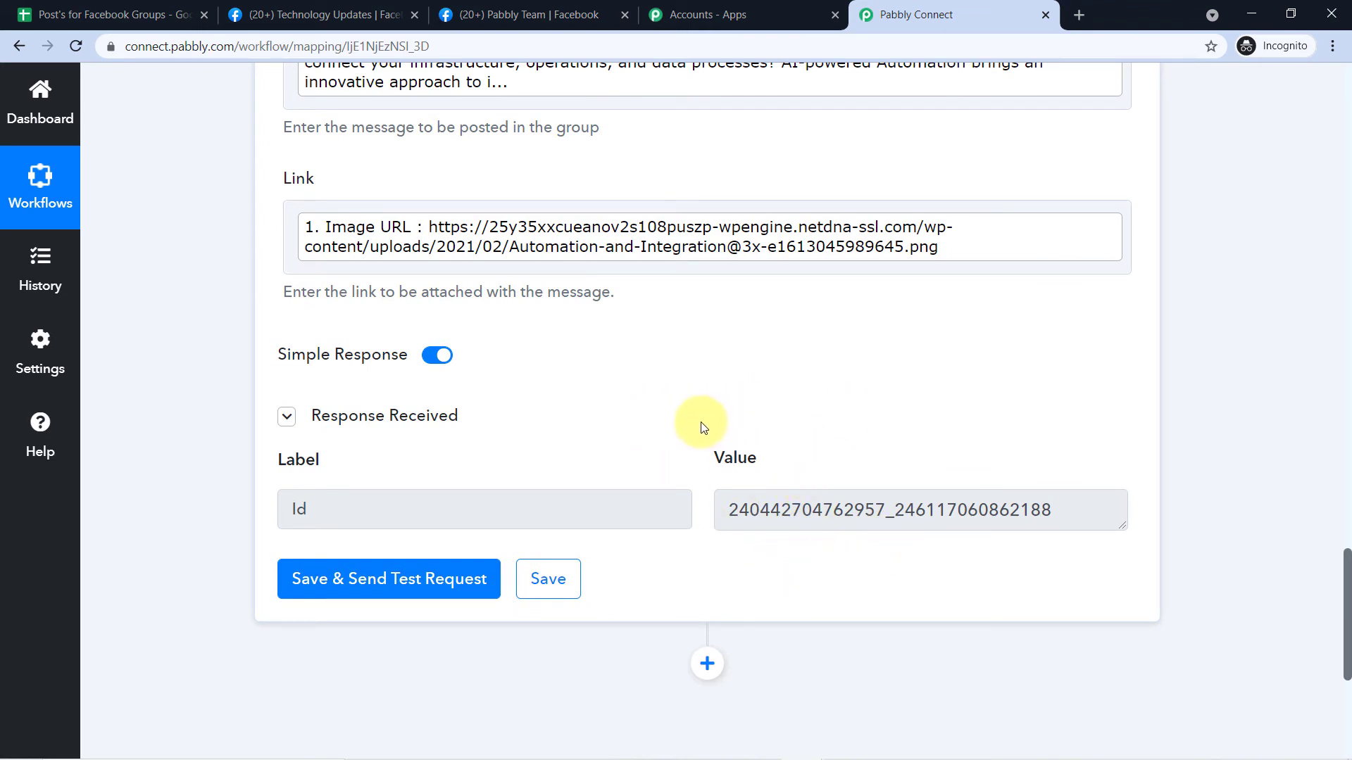
Compare the mapped Message and Link fields in Pabbly Connect with row 2 of the Google Sheets spreadsheet.
{"action": "scroll", "coordinate": [701, 427], "scroll_direction": "up", "scroll_amount": 3}
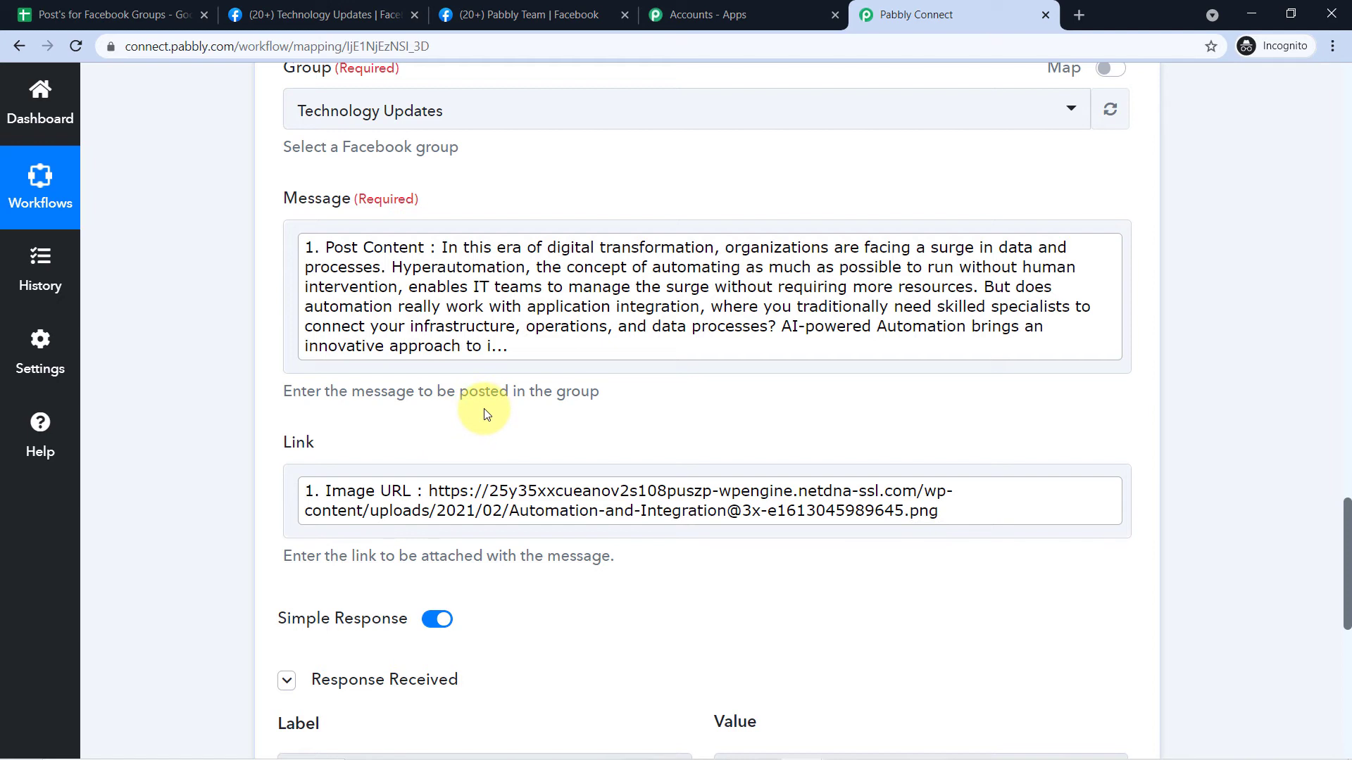
{"action": "scroll", "coordinate": [492, 413], "scroll_direction": "down", "scroll_amount": 1}
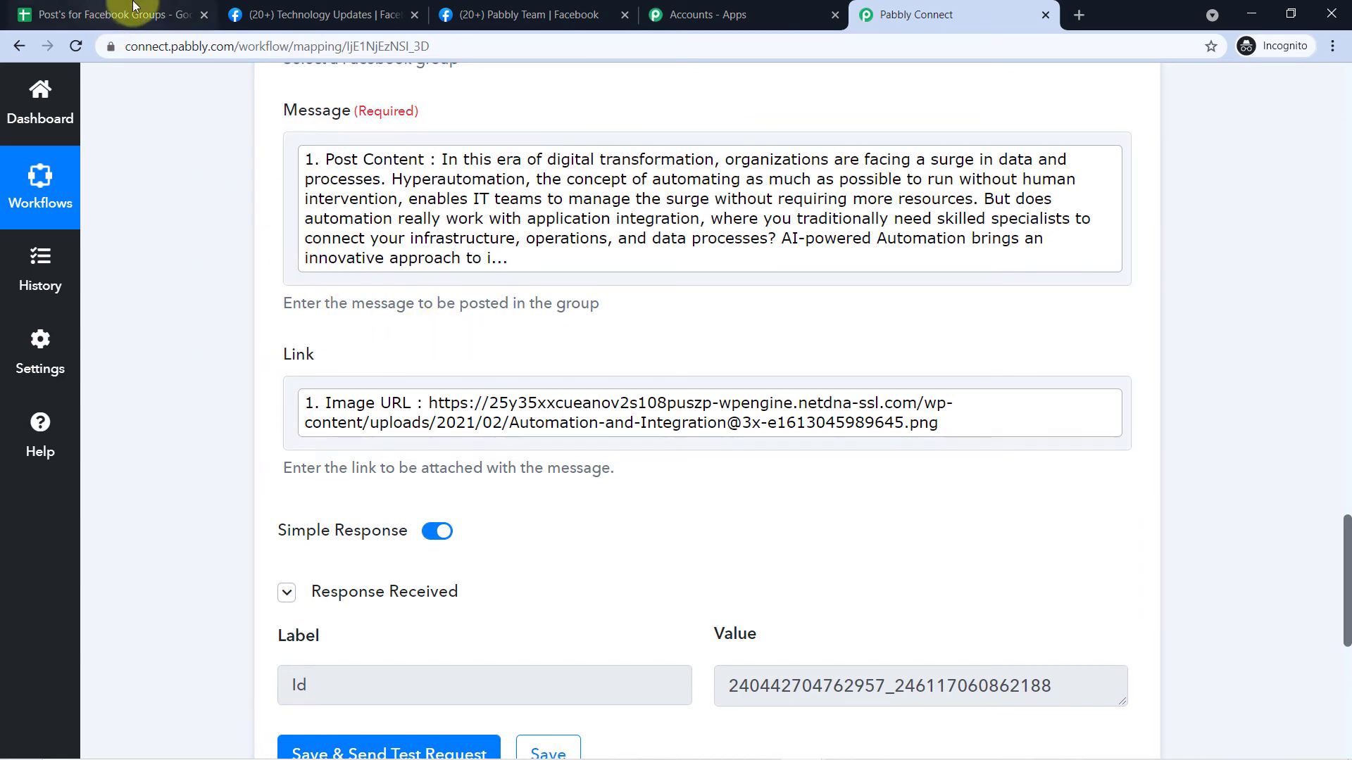
{"action": "left_click", "coordinate": [113, 14]}
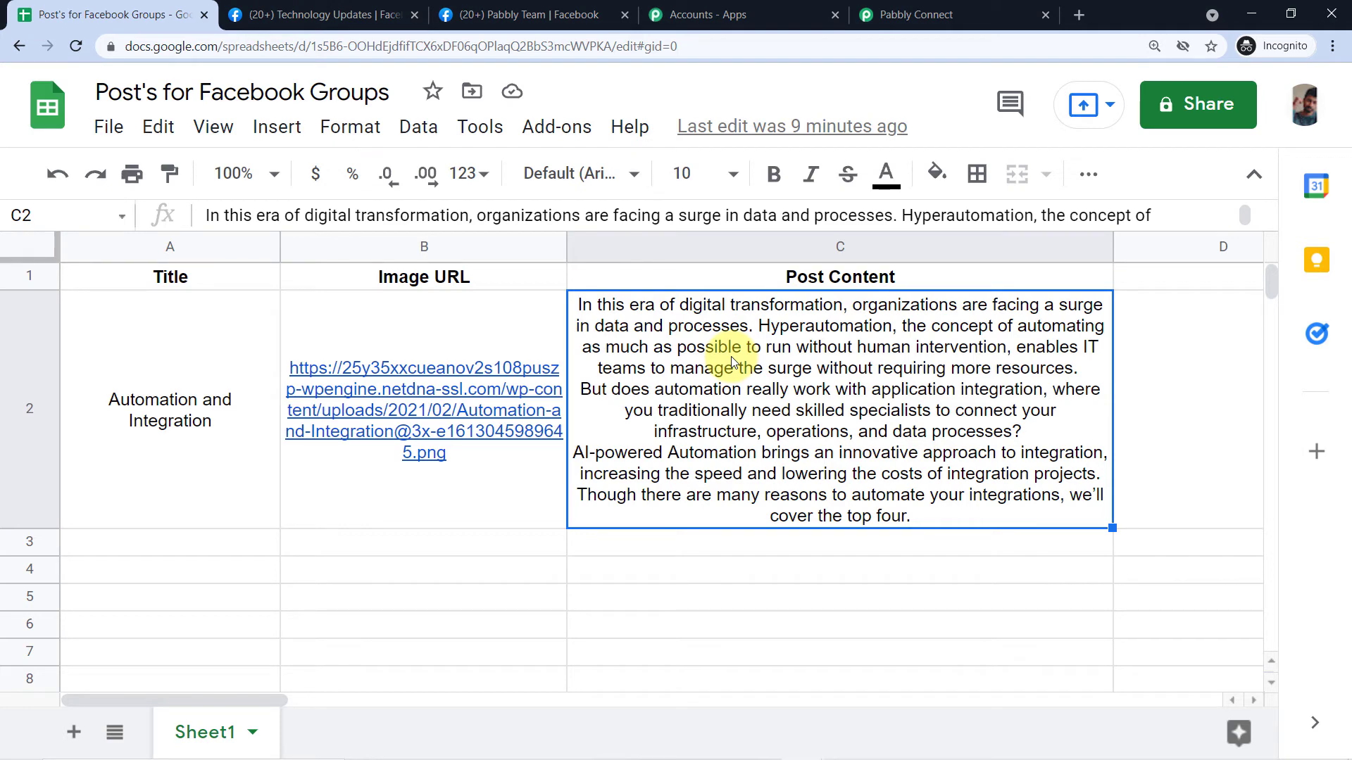
{"action": "left_click", "coordinate": [915, 14]}
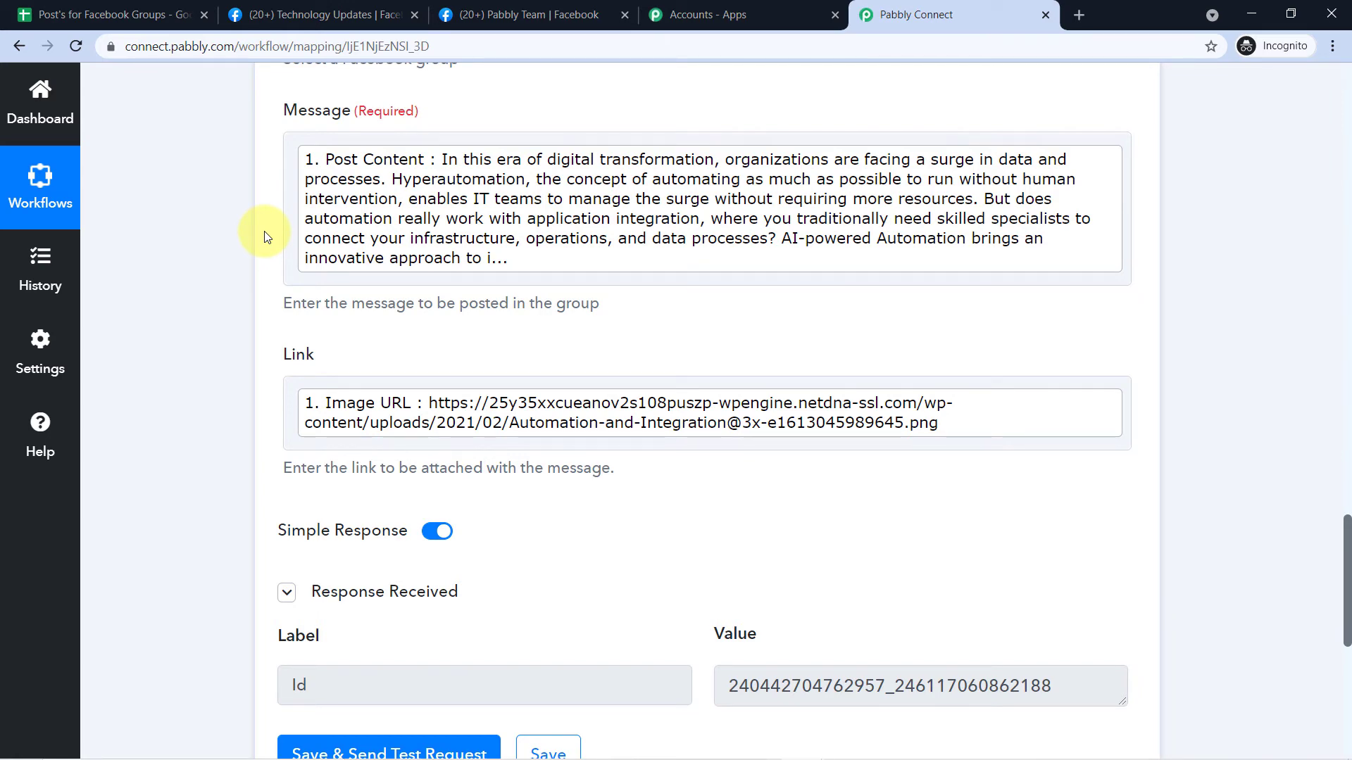
Open the Technology Updates group's home page on Facebook and reload it to view the latest post.
{"action": "left_click", "coordinate": [320, 14]}
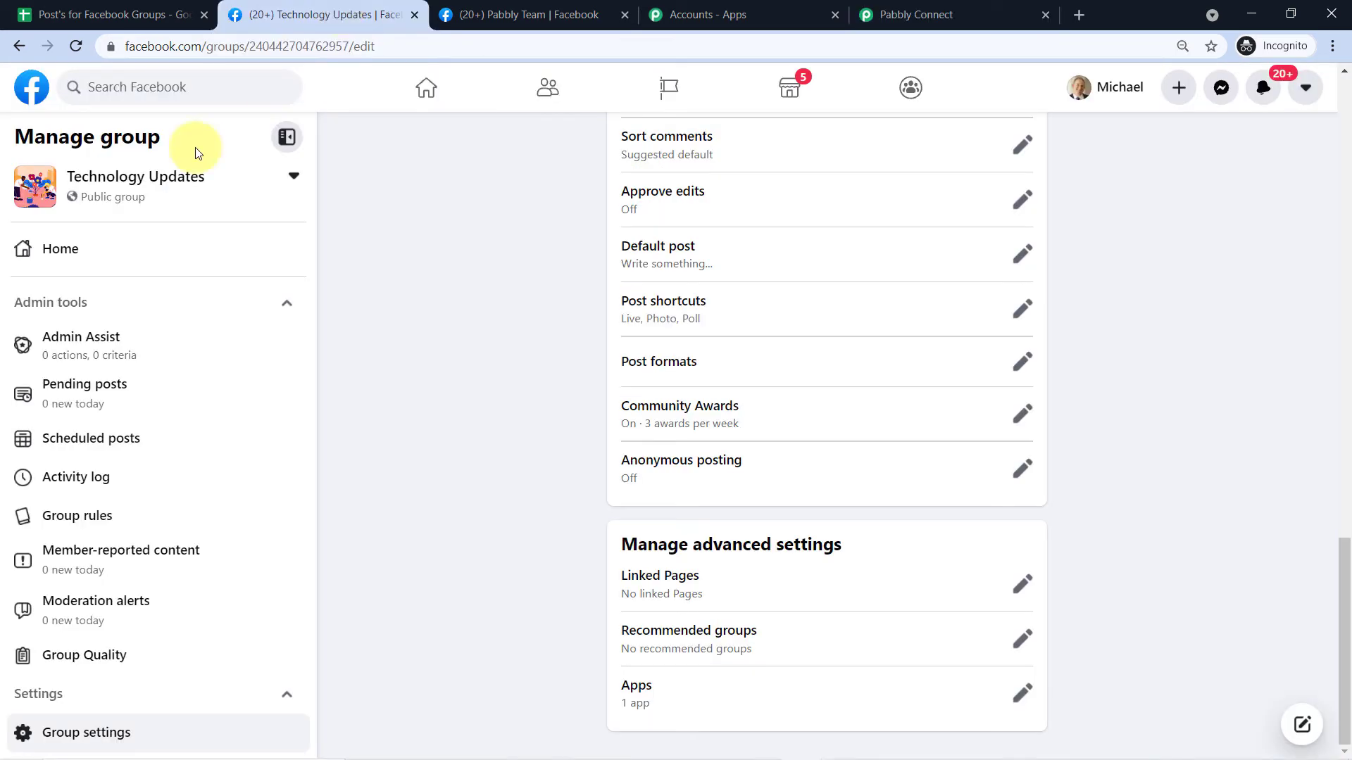
{"action": "left_click", "coordinate": [62, 250]}
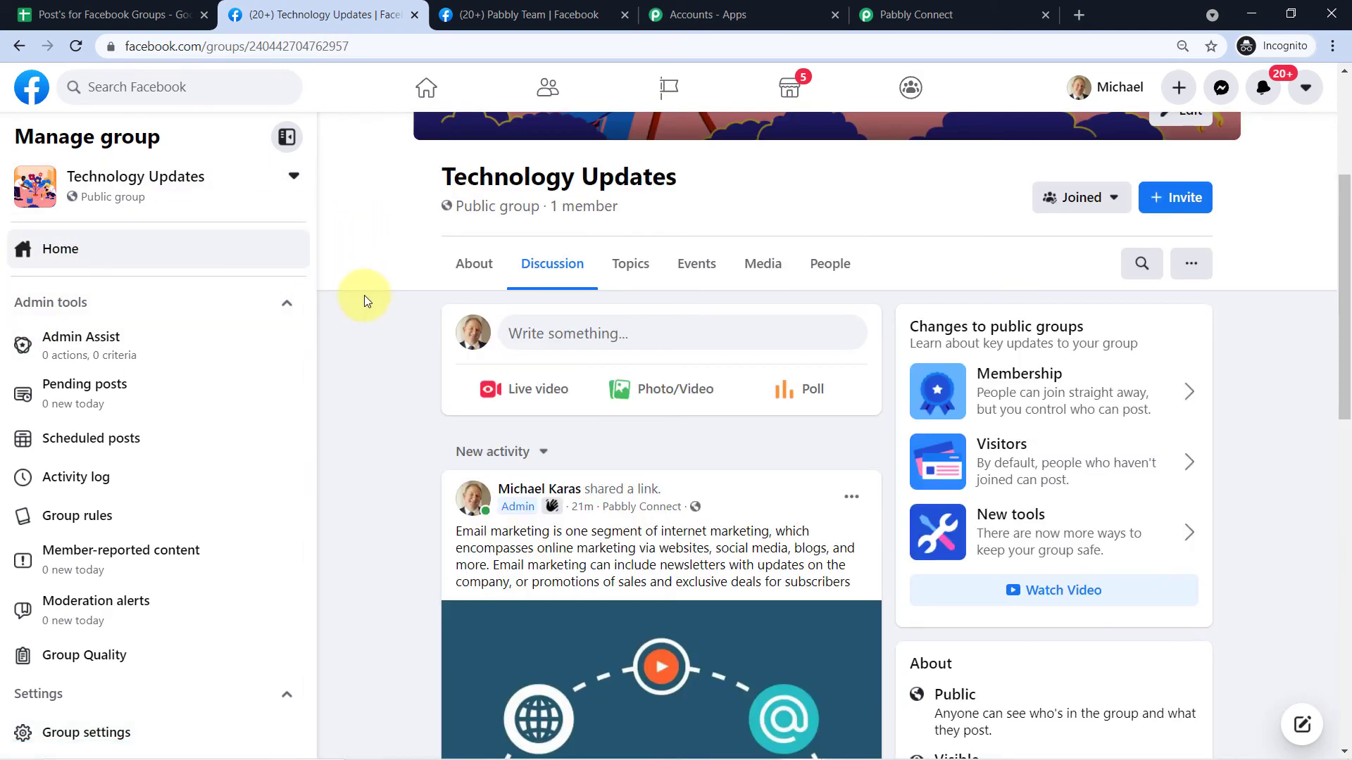
{"action": "left_click", "coordinate": [75, 47]}
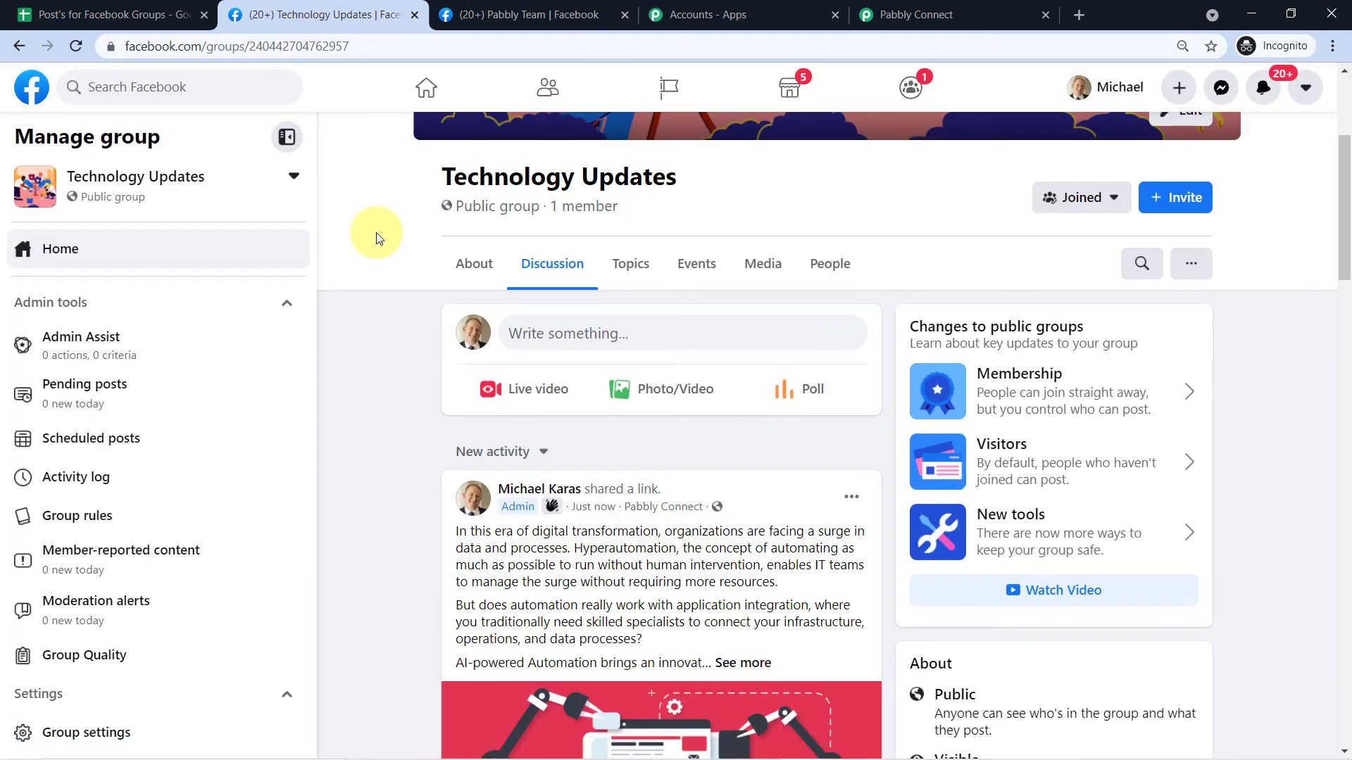
{"action": "scroll", "coordinate": [395, 373], "scroll_direction": "down", "scroll_amount": 3}
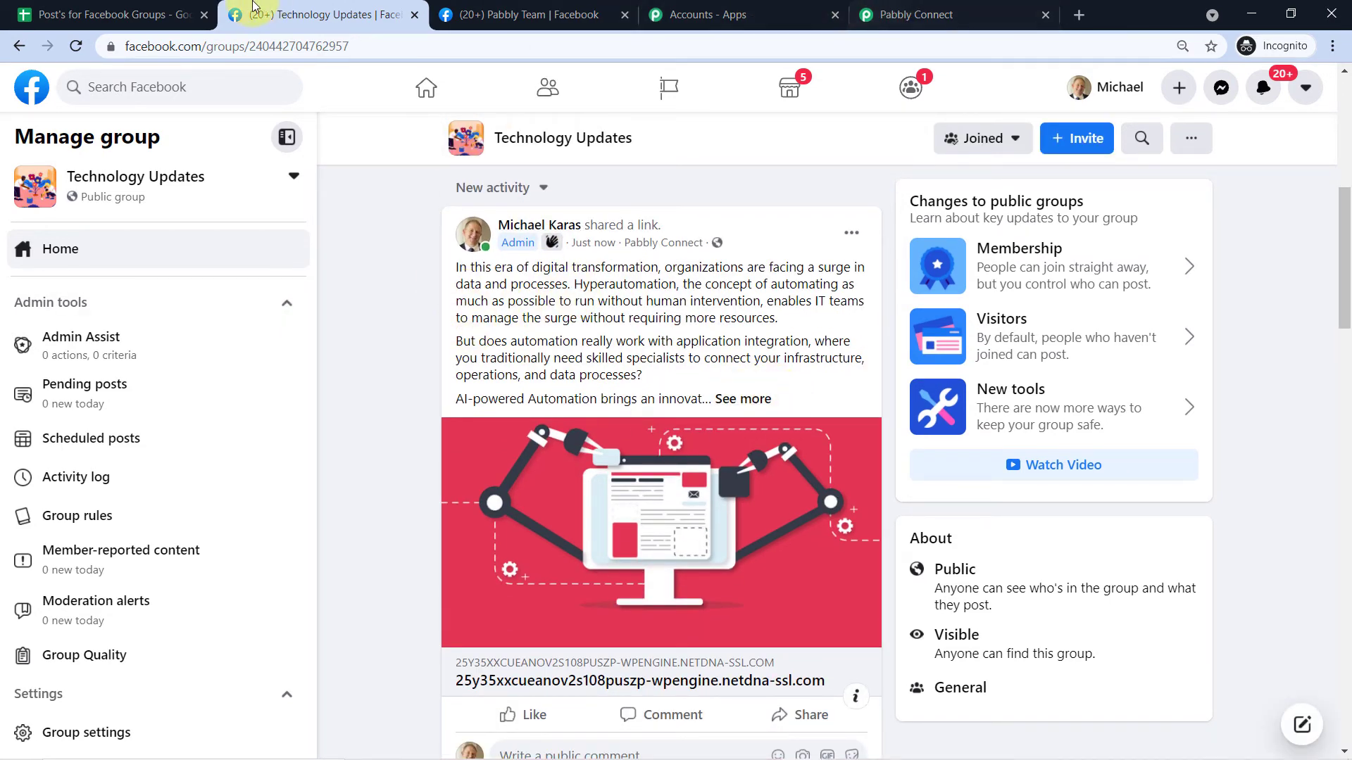
Compare the spreadsheet's Post Content with the full text of the latest post in the Technology Updates group.
{"action": "left_click", "coordinate": [162, 14]}
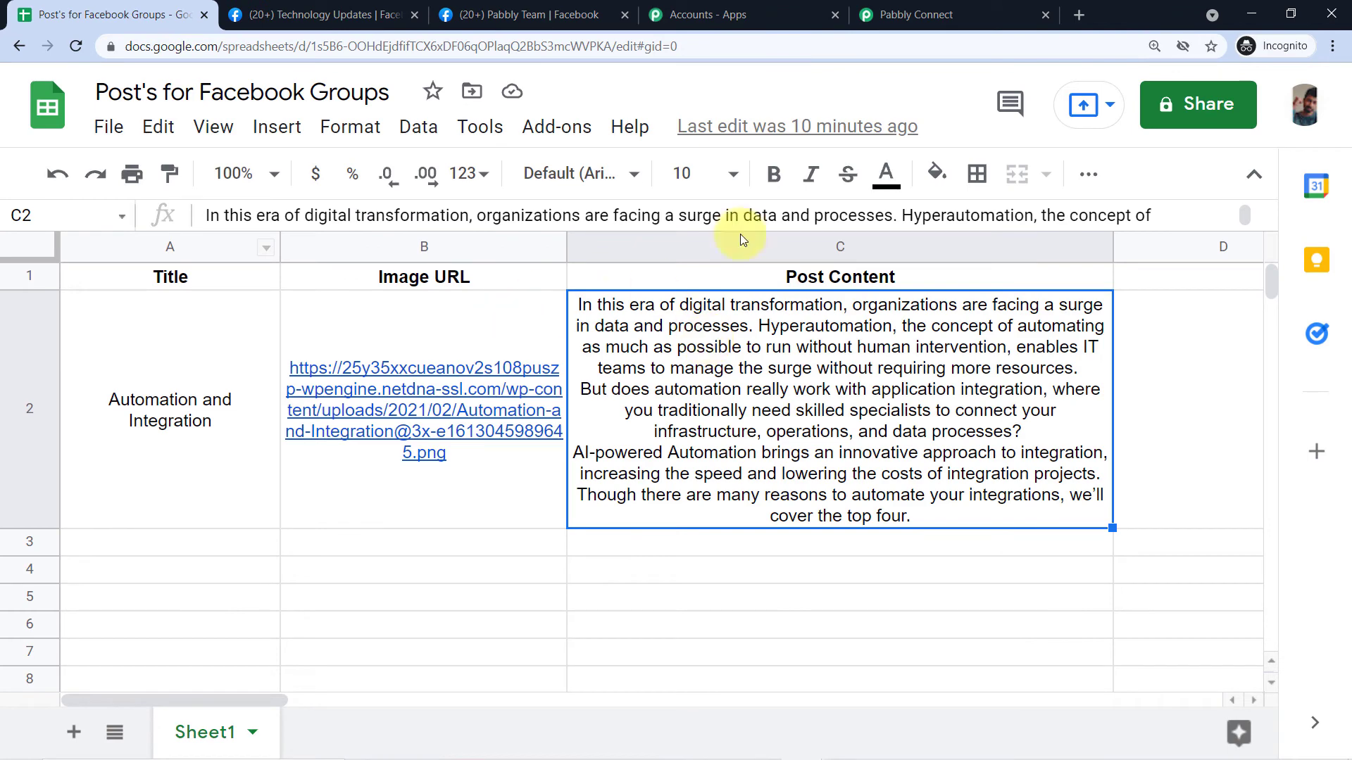
{"action": "left_click", "coordinate": [915, 14]}
{"action": "left_click", "coordinate": [316, 12]}
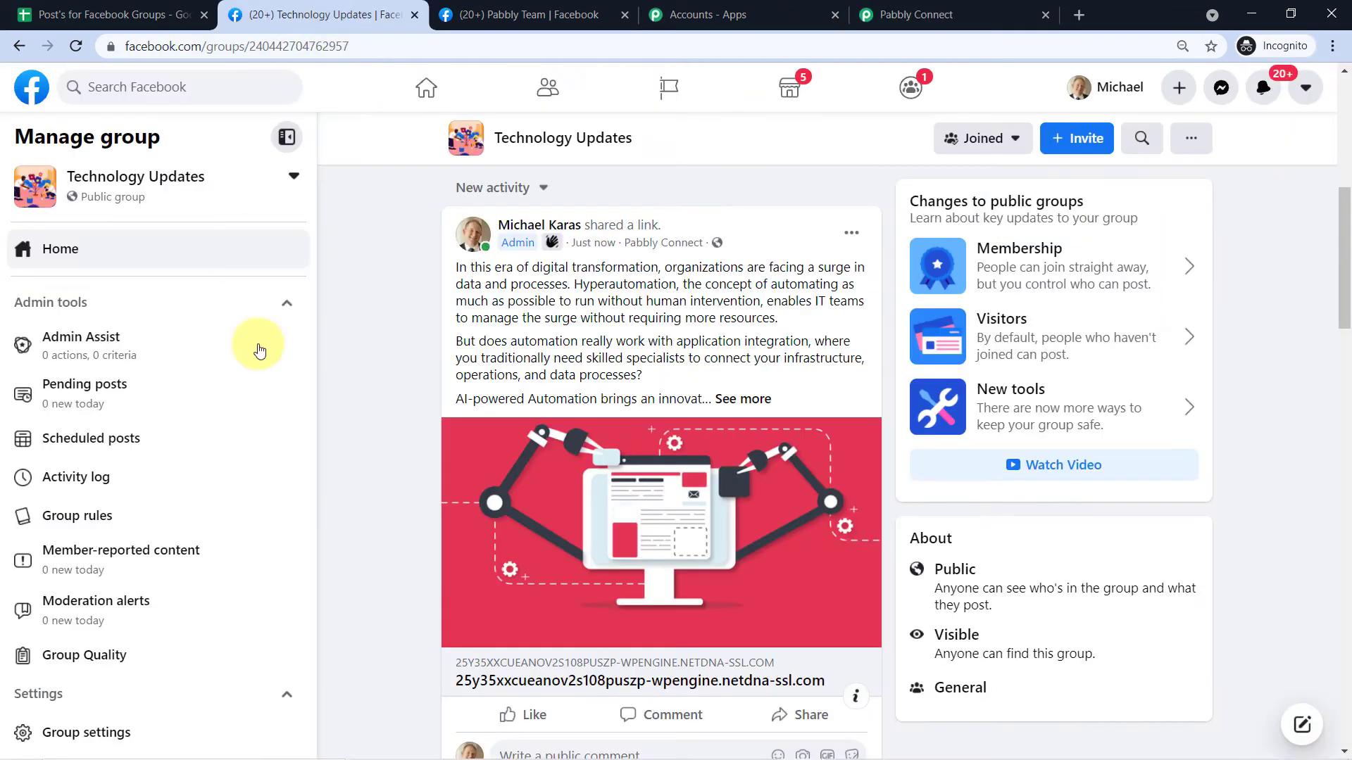
{"action": "scroll", "coordinate": [386, 302], "scroll_direction": "down", "scroll_amount": 1}
{"action": "left_click", "coordinate": [759, 312]}
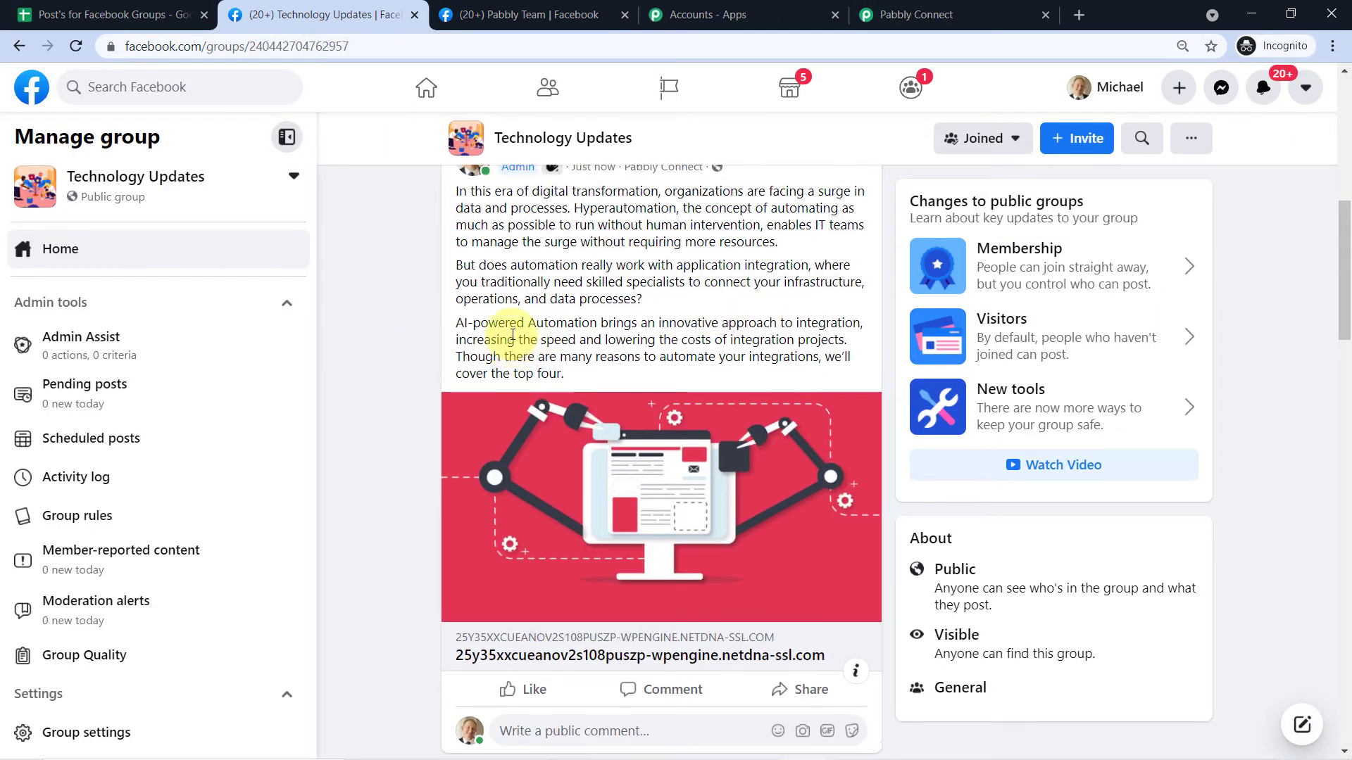
{"action": "scroll", "coordinate": [420, 361], "scroll_direction": "up", "scroll_amount": 2}
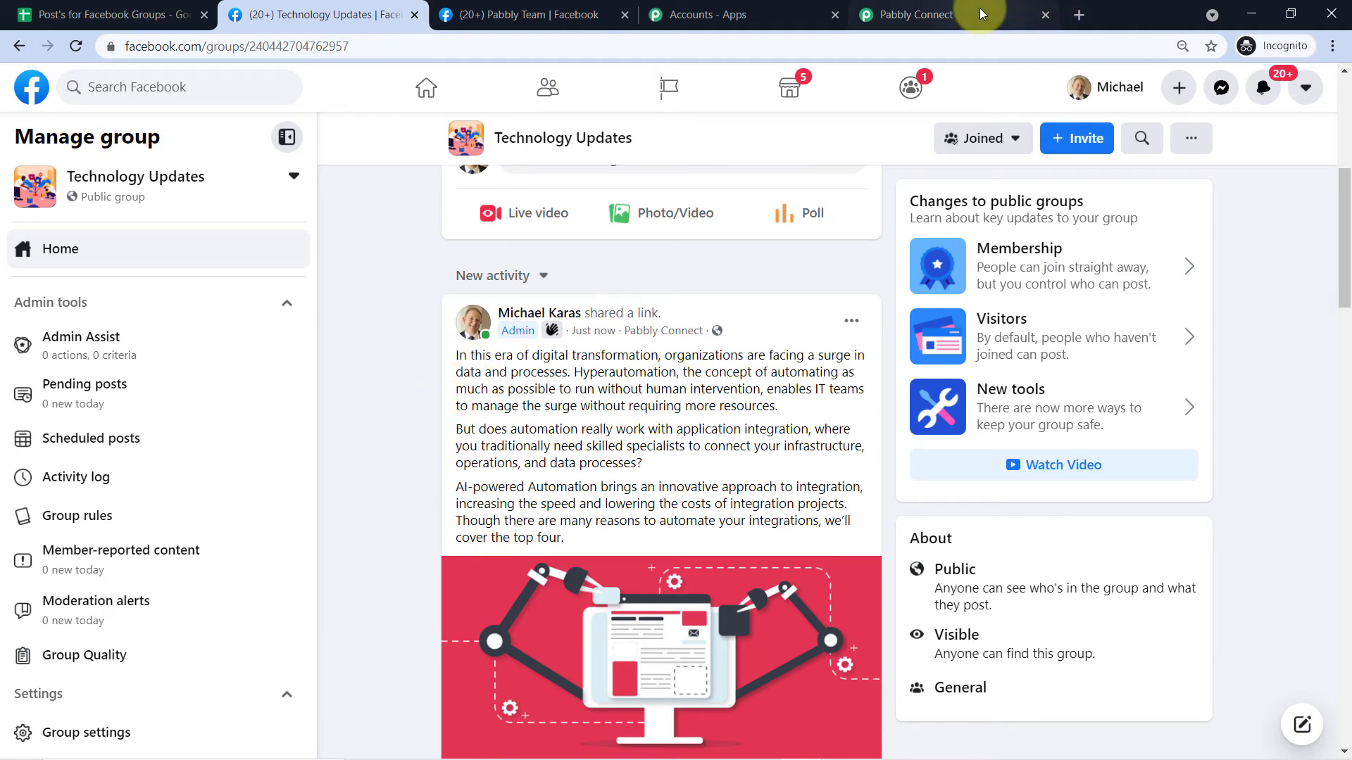
Review the spreadsheet row and the Technology Updates group page, and return to the Facebook Groups action in Pabbly Connect.
{"action": "left_click", "coordinate": [1020, 14]}
{"action": "left_click", "coordinate": [113, 14]}
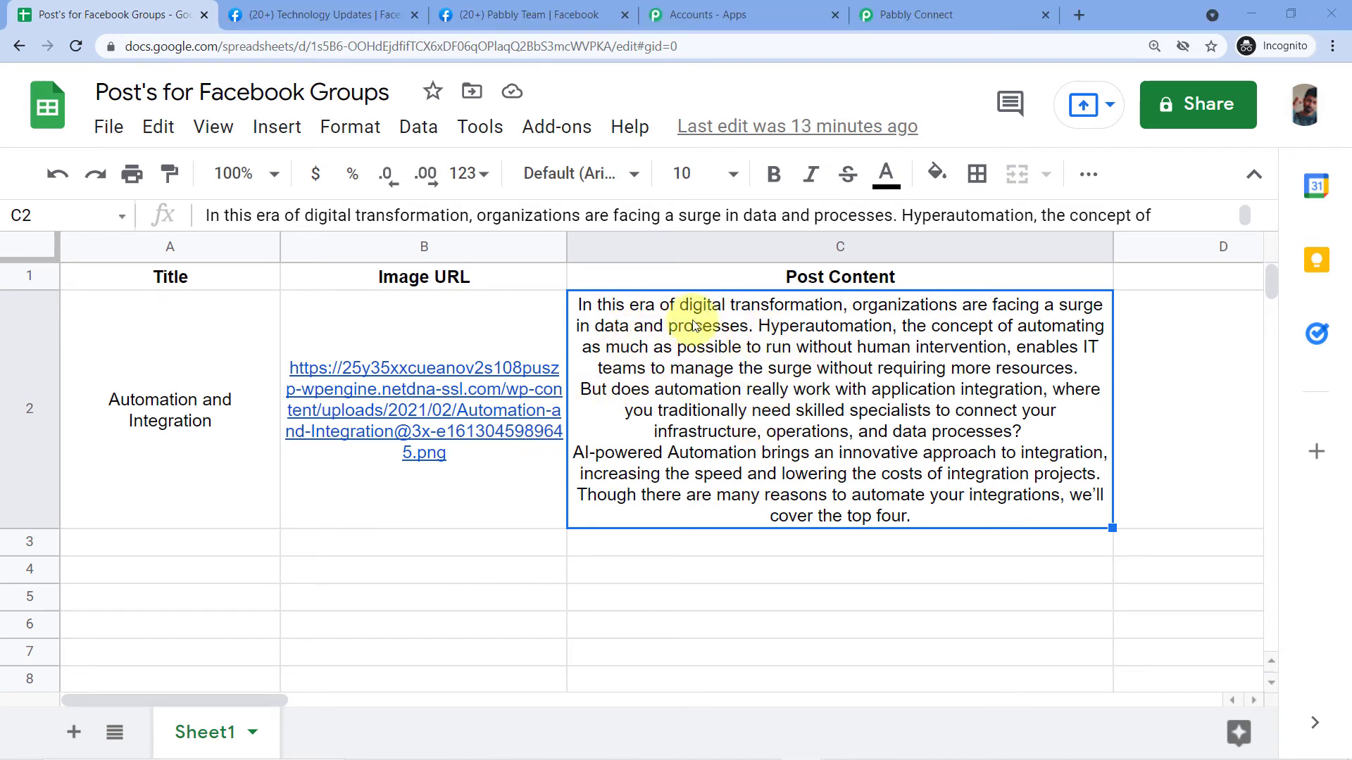
{"action": "key", "text": "ctrl+Tab"}
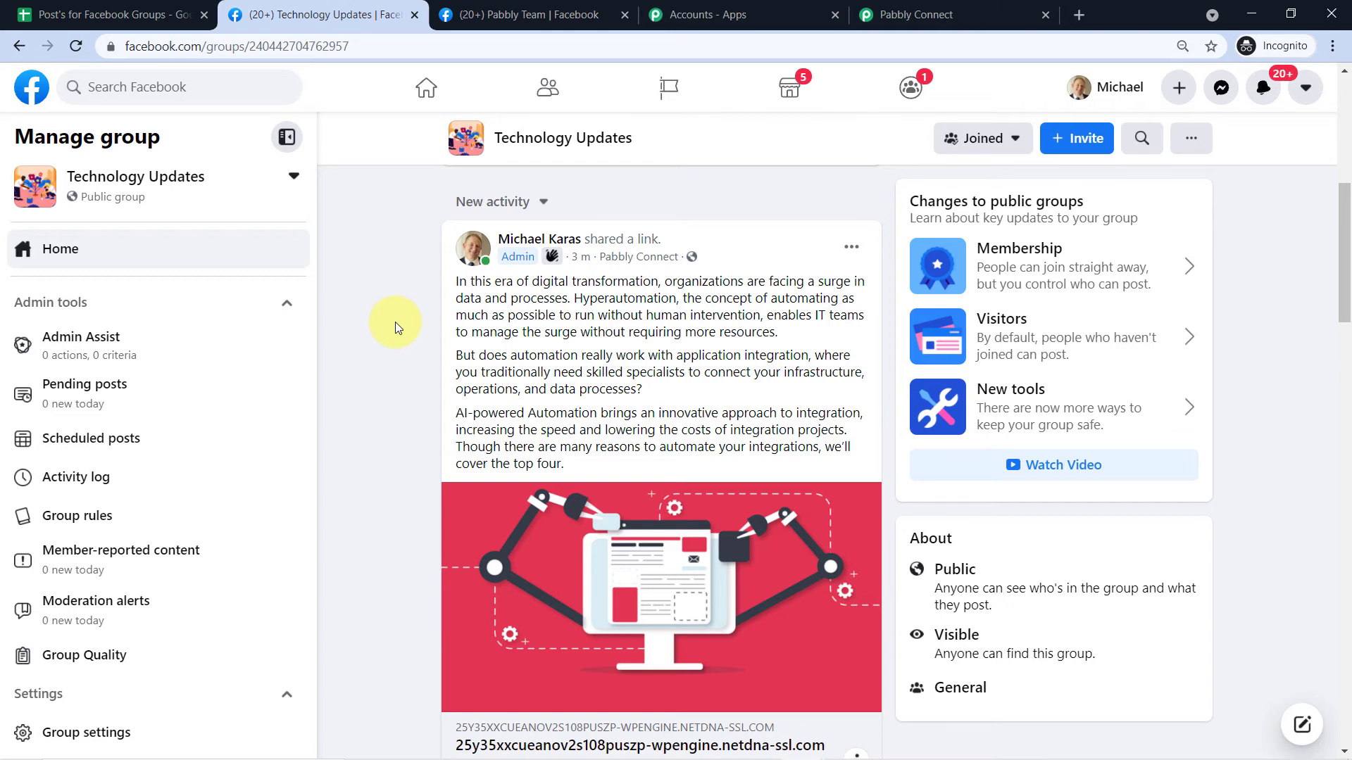
{"action": "scroll", "coordinate": [395, 323], "scroll_direction": "up", "scroll_amount": 6}
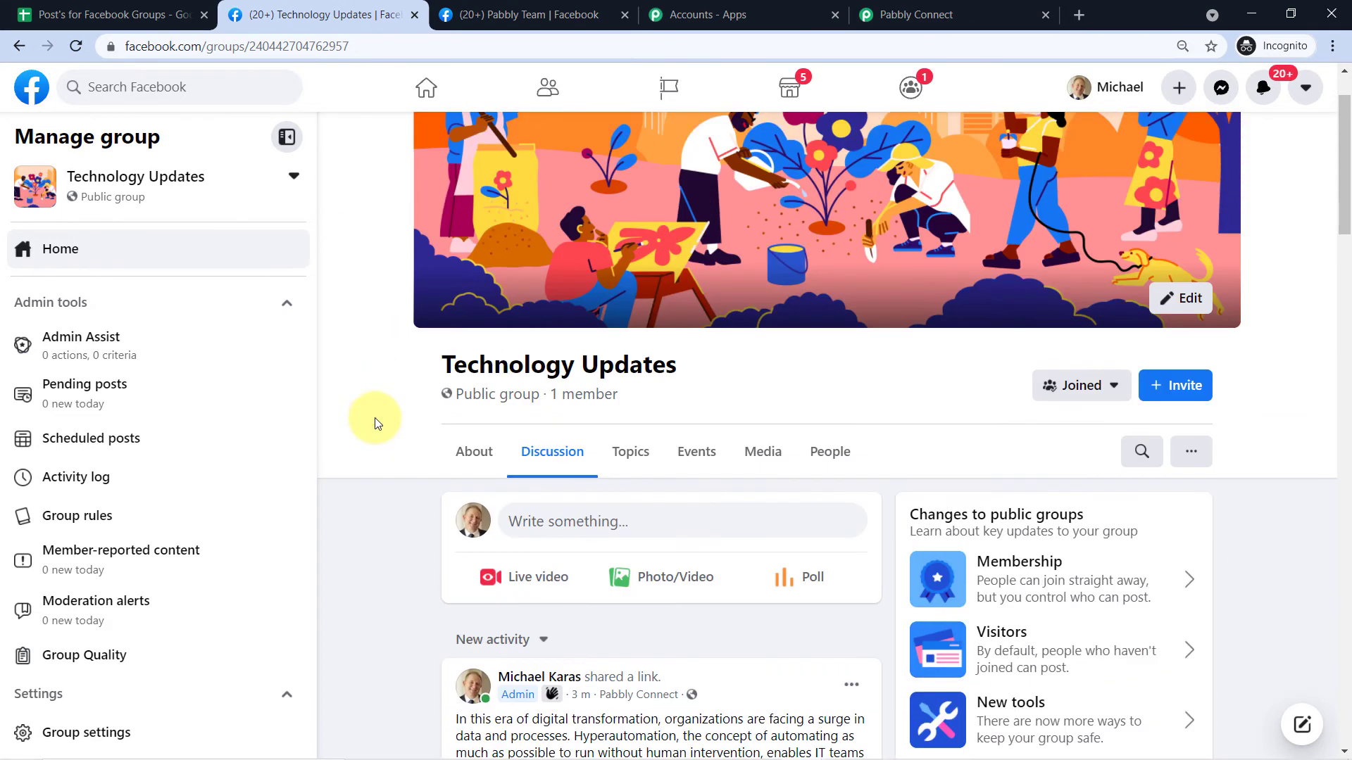
{"action": "scroll", "coordinate": [375, 416], "scroll_direction": "up", "scroll_amount": 2}
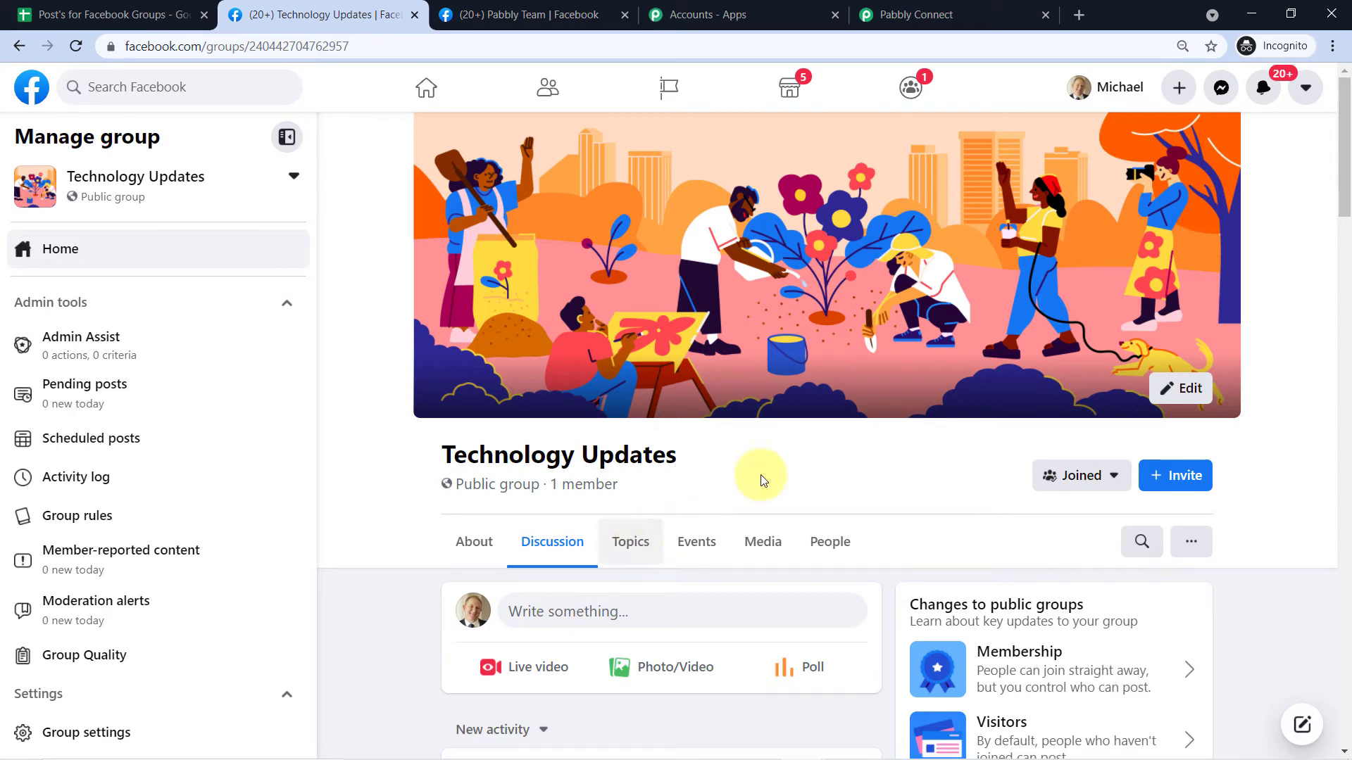
{"action": "left_click", "coordinate": [952, 14]}
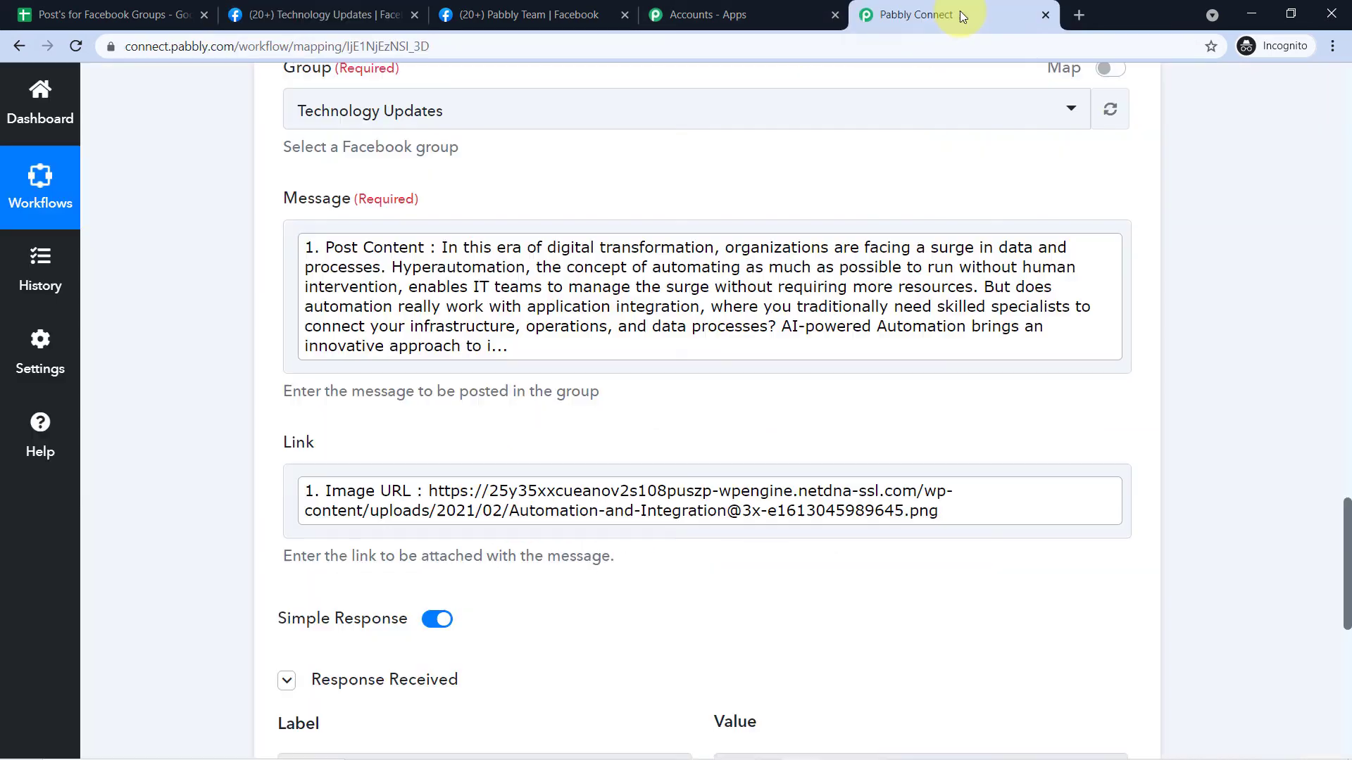
{"action": "scroll", "coordinate": [953, 205], "scroll_direction": "up", "scroll_amount": 8}
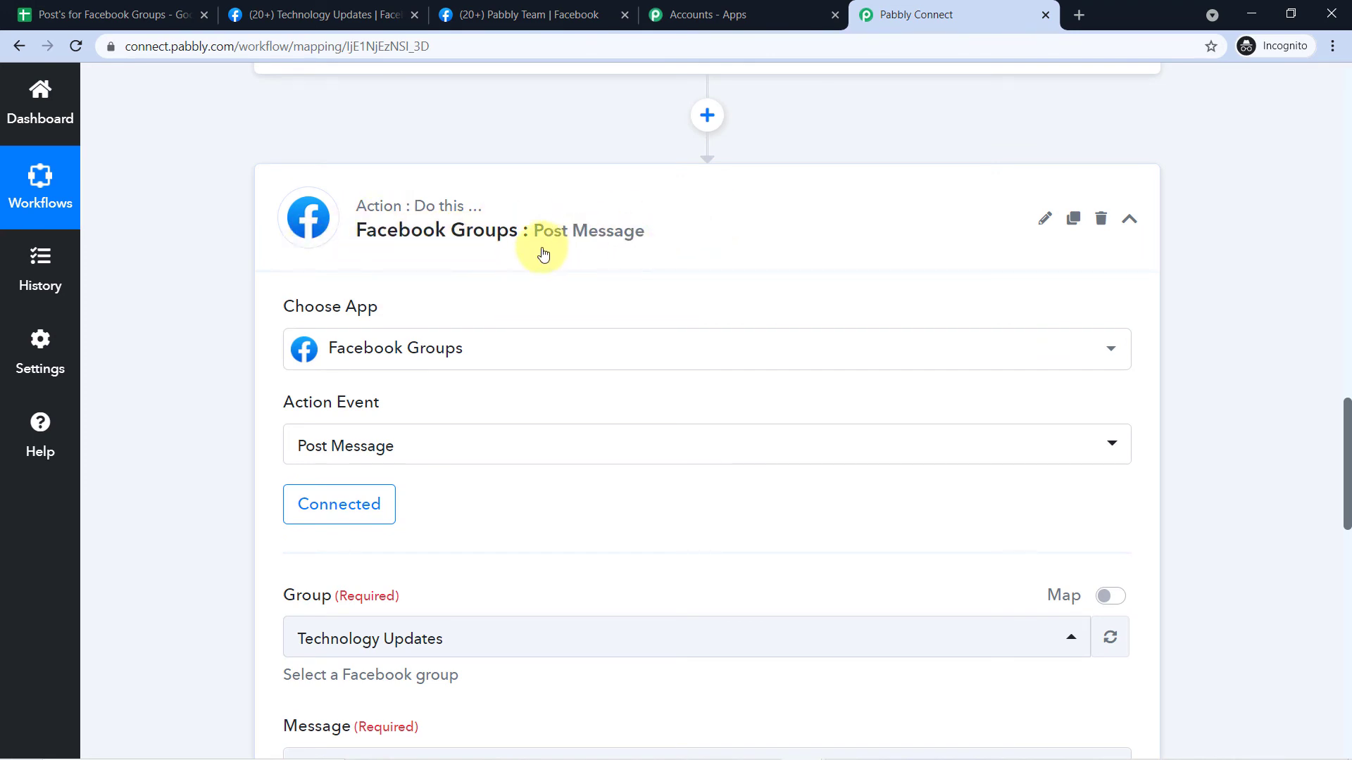
Clone the Facebook Groups Post Message action for Technology Updates and acknowledge the confirmation.
{"action": "scroll", "coordinate": [619, 227], "scroll_direction": "down", "scroll_amount": 1}
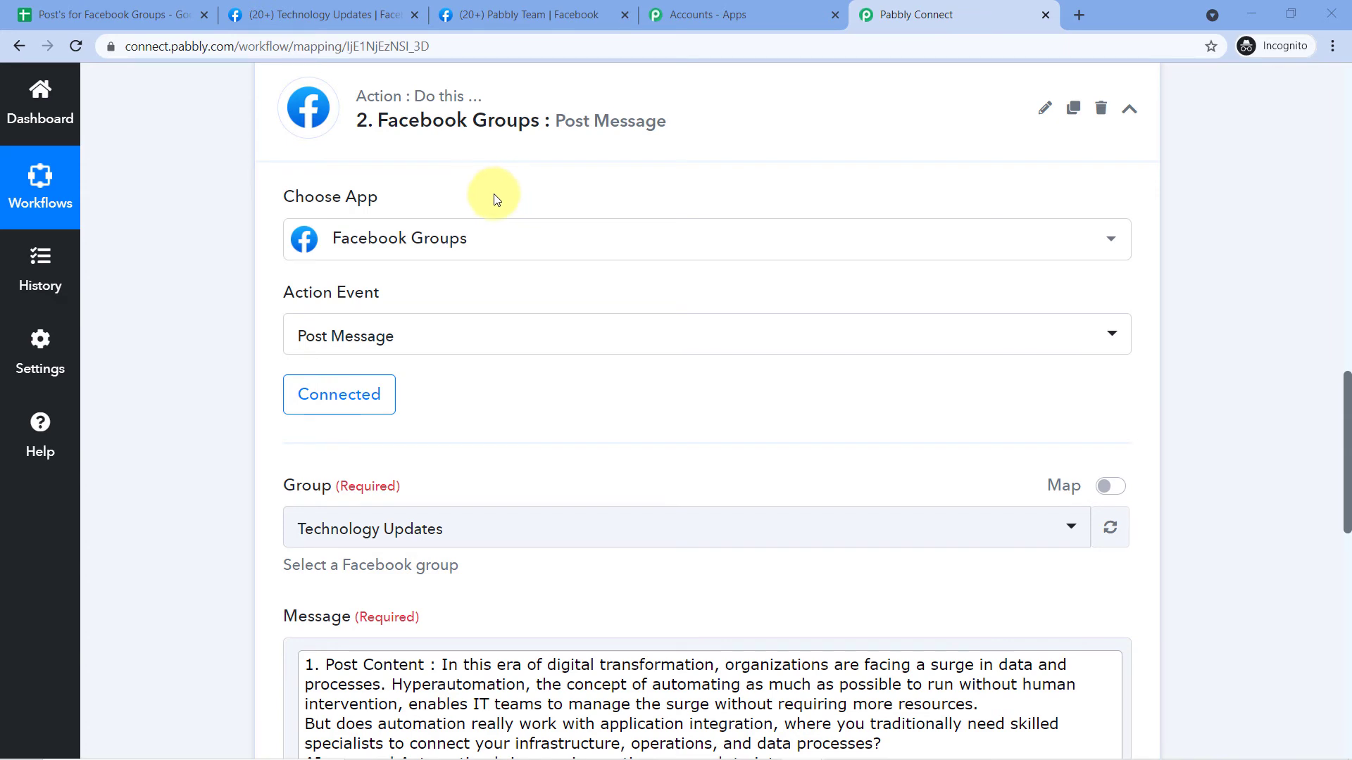
{"action": "scroll", "coordinate": [495, 198], "scroll_direction": "up", "scroll_amount": 1}
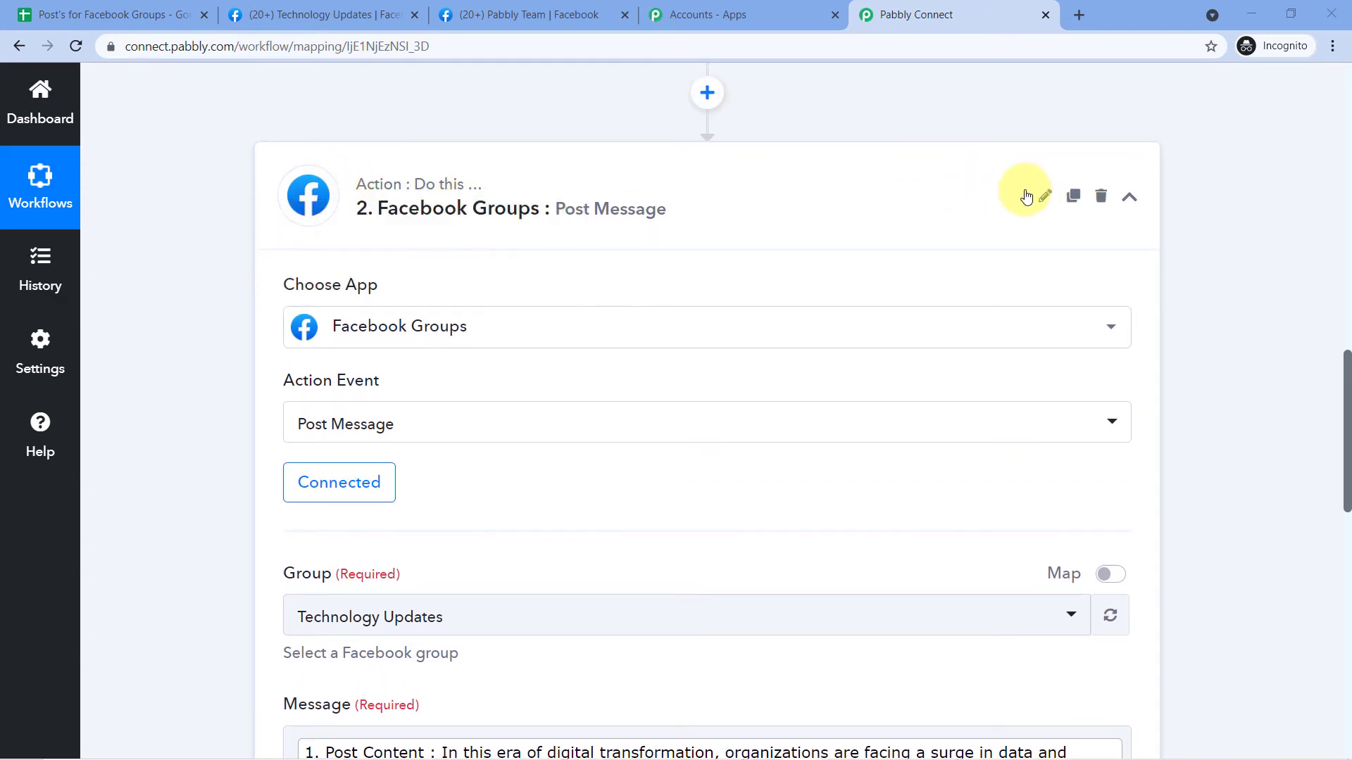
{"action": "left_click", "coordinate": [1072, 197]}
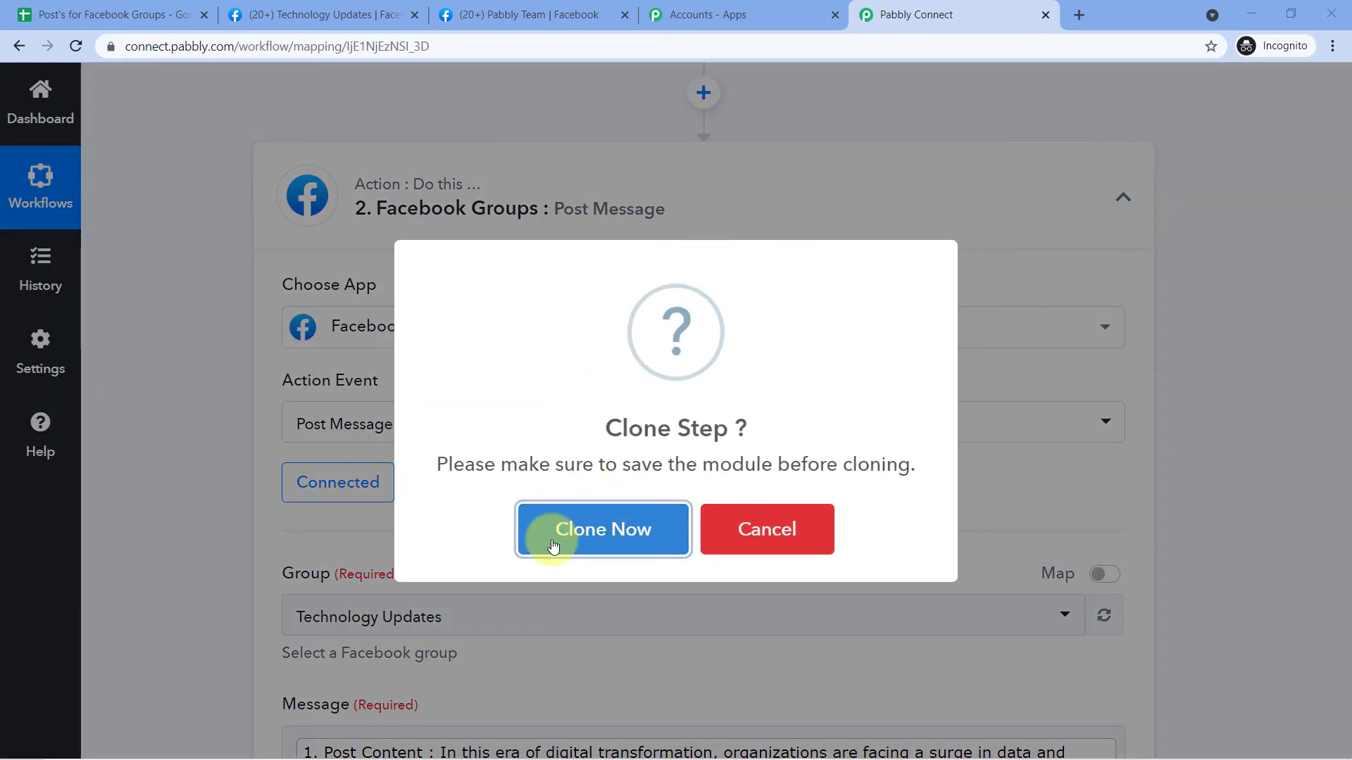
{"action": "left_click", "coordinate": [594, 531]}
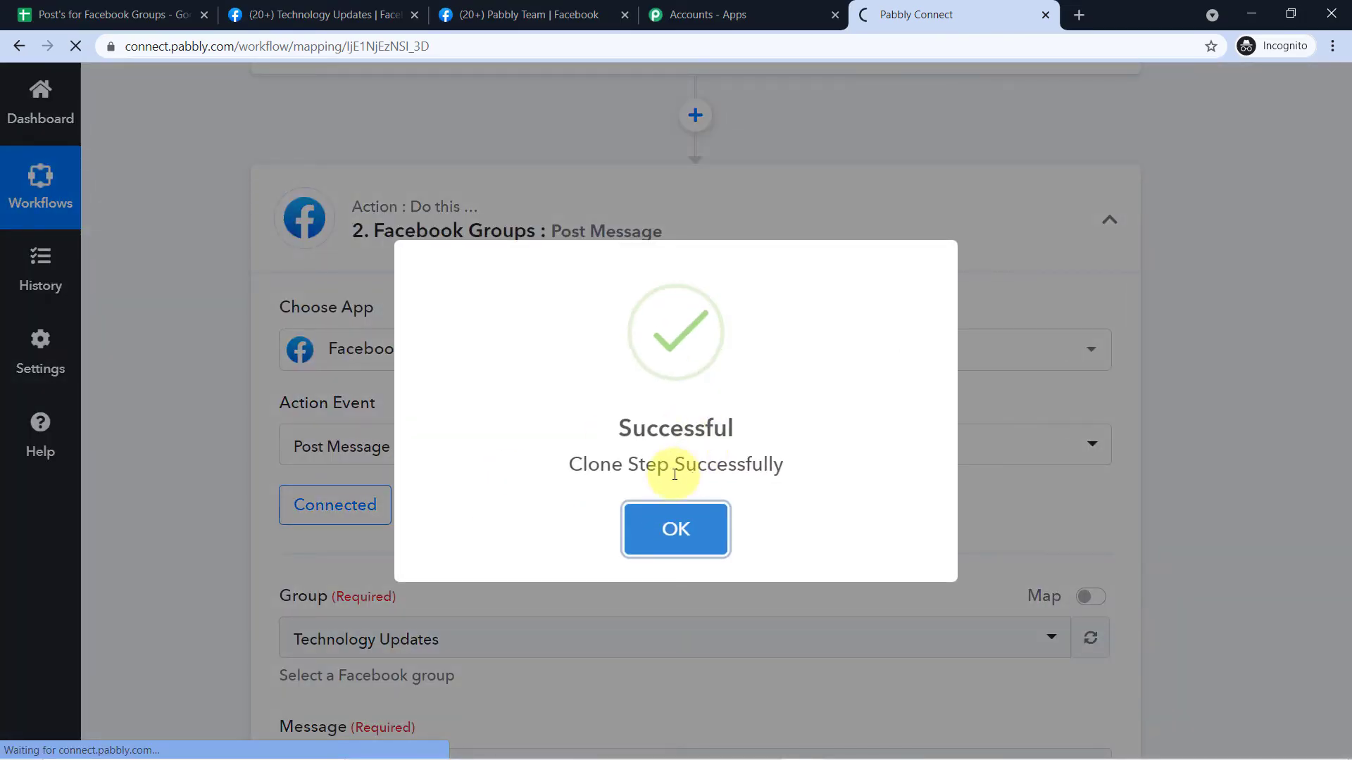
{"action": "left_click", "coordinate": [643, 533]}
Expand the original Facebook Groups action and examine its event, connection, Group, Message and Link fields.
{"action": "scroll", "coordinate": [807, 338], "scroll_direction": "down", "scroll_amount": 15}
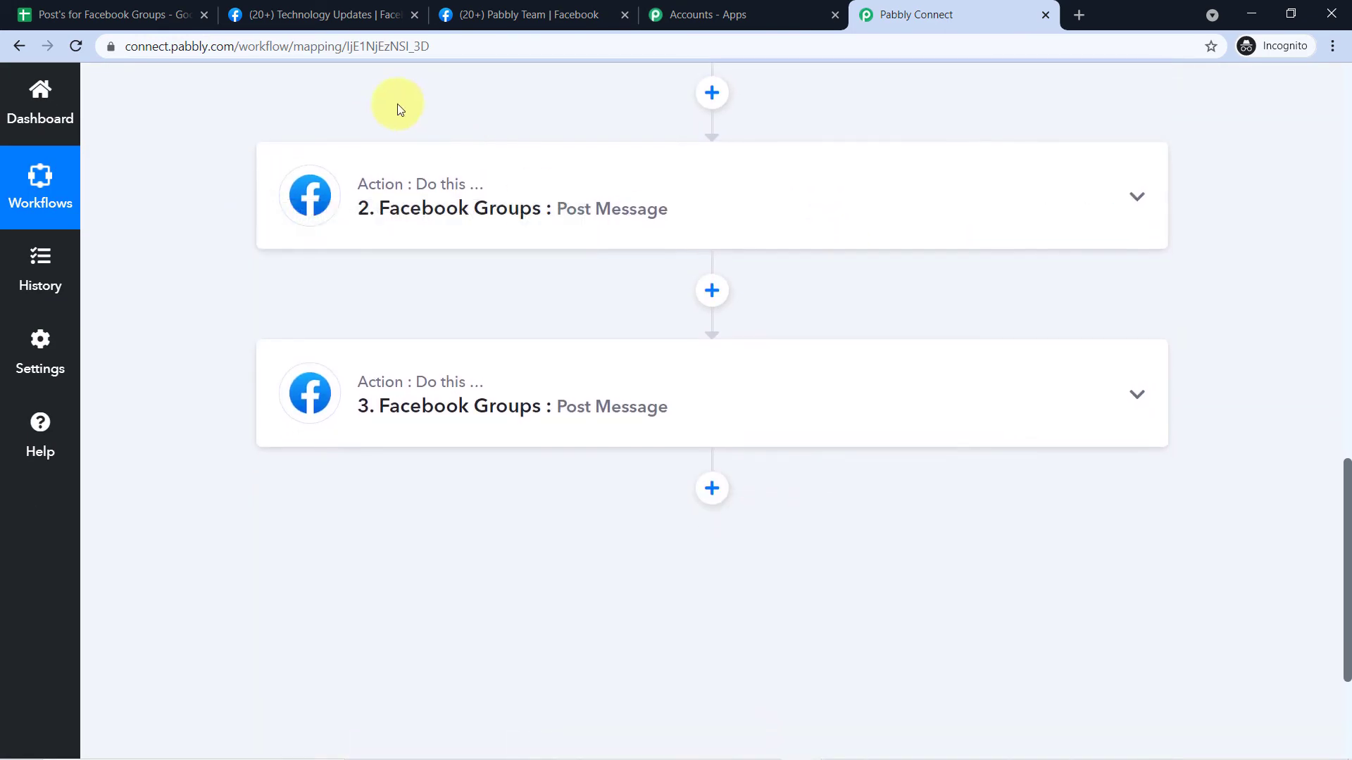
{"action": "left_click", "coordinate": [452, 190]}
{"action": "scroll", "coordinate": [385, 256], "scroll_direction": "down", "scroll_amount": 1}
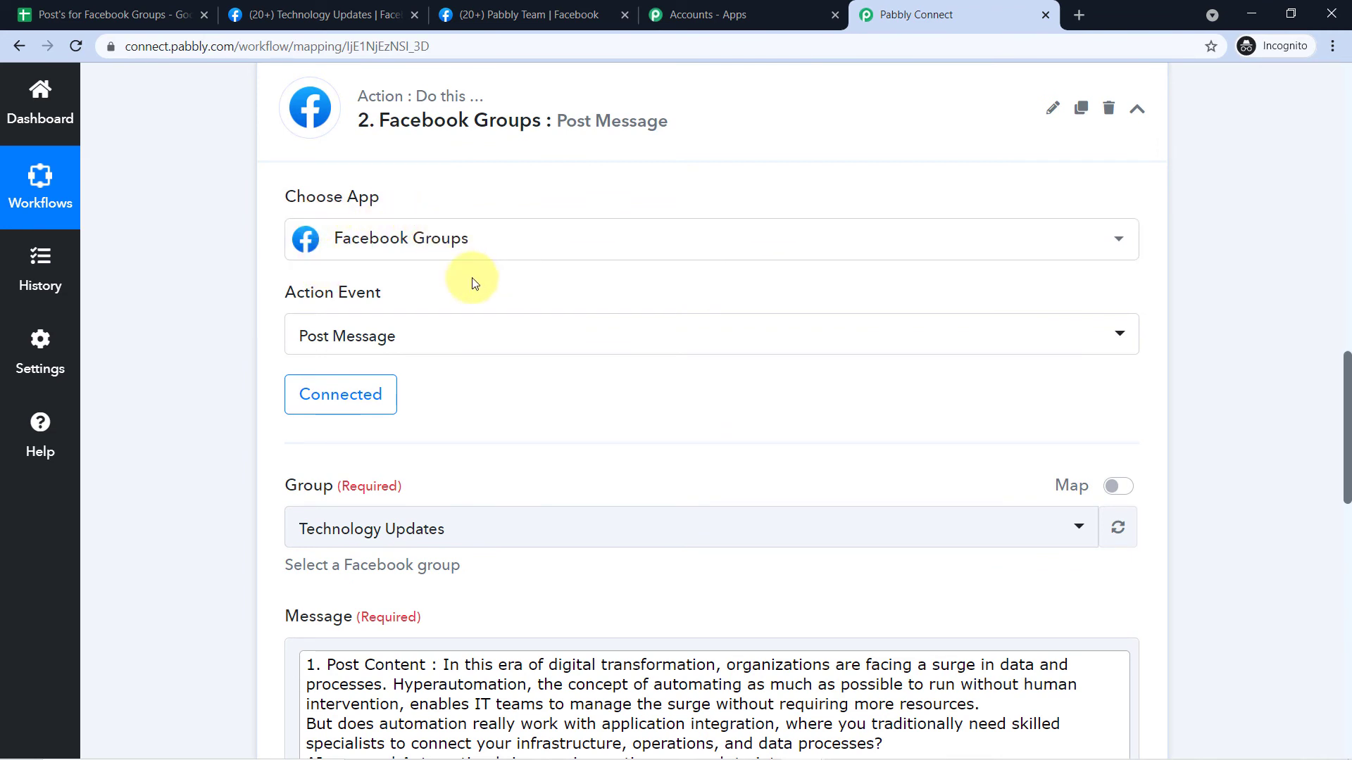
{"action": "scroll", "coordinate": [468, 280], "scroll_direction": "down", "scroll_amount": 1}
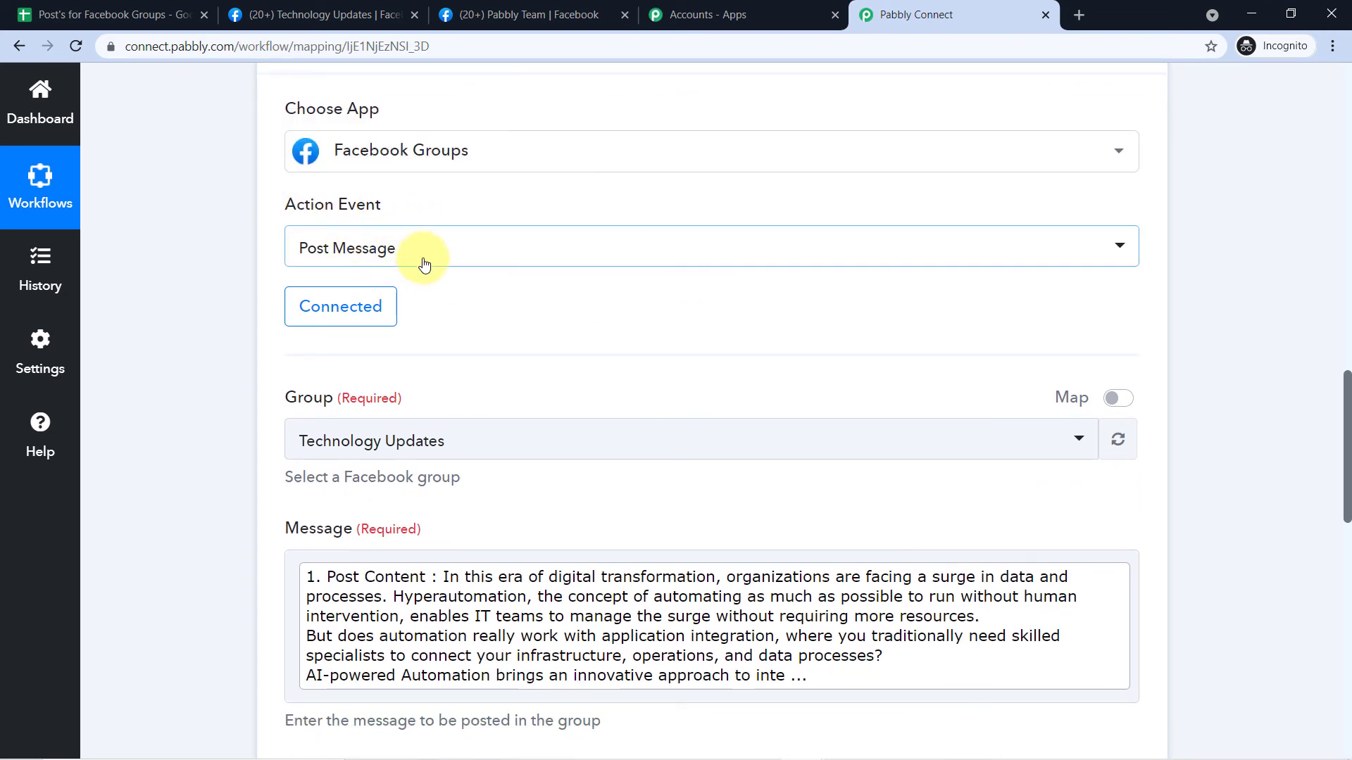
{"action": "scroll", "coordinate": [407, 260], "scroll_direction": "down", "scroll_amount": 1}
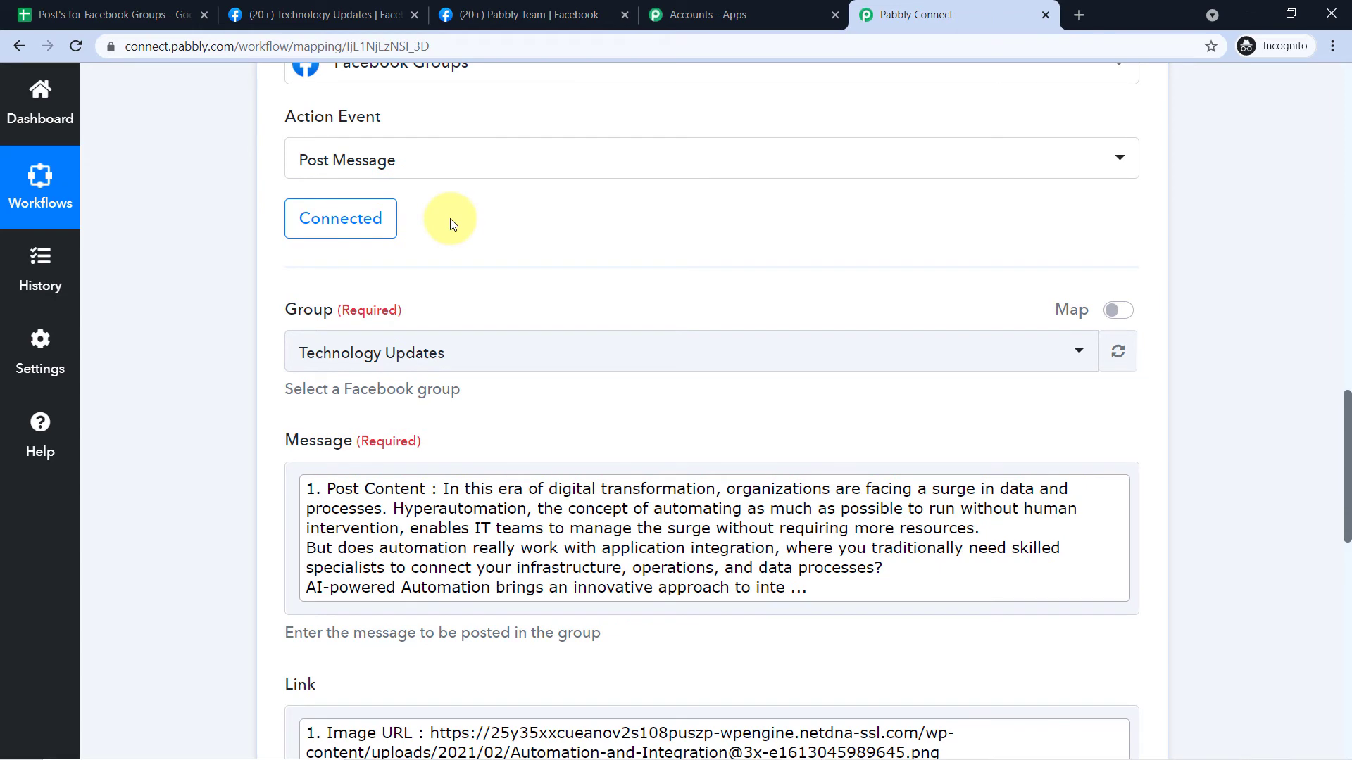
{"action": "scroll", "coordinate": [451, 224], "scroll_direction": "up", "scroll_amount": 3}
{"action": "scroll", "coordinate": [256, 256], "scroll_direction": "down", "scroll_amount": 8}
{"action": "scroll", "coordinate": [221, 290], "scroll_direction": "down", "scroll_amount": 5}
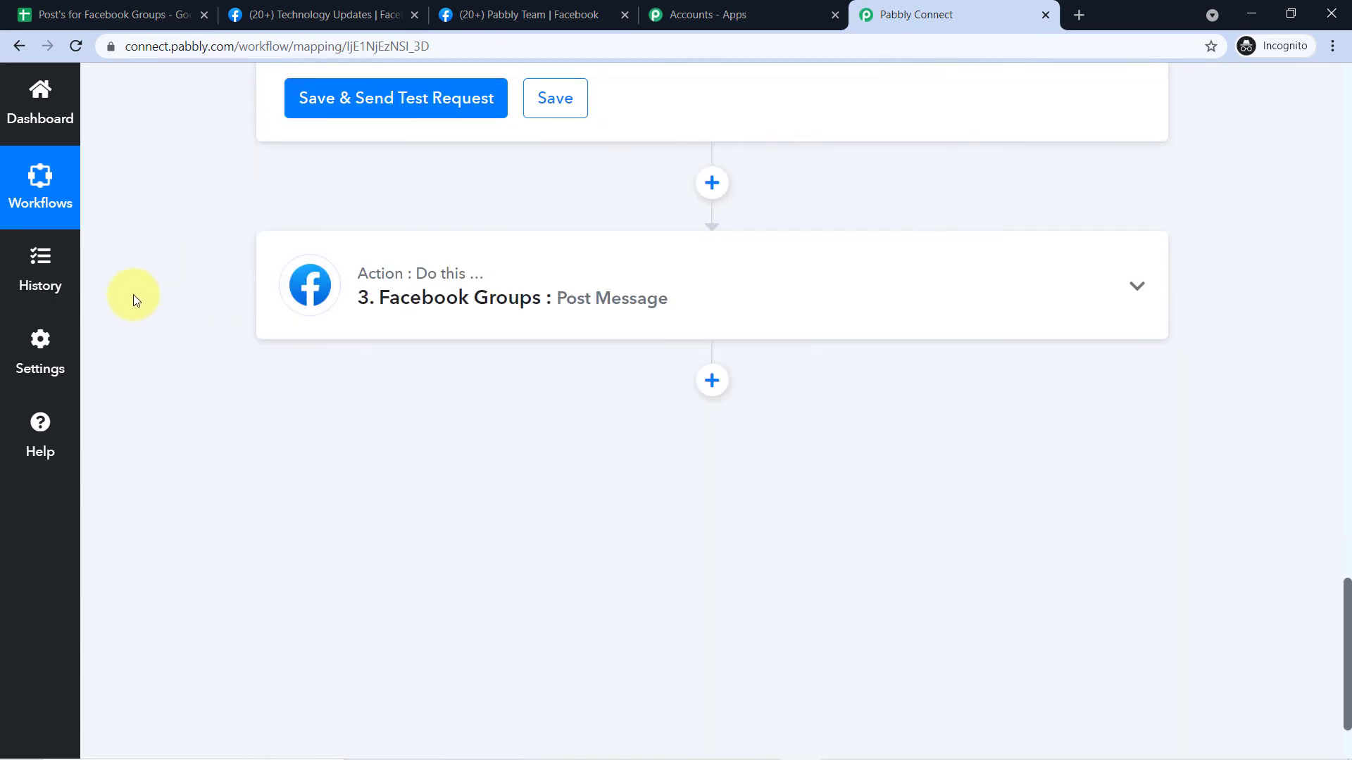
{"action": "scroll", "coordinate": [498, 272], "scroll_direction": "up", "scroll_amount": 9}
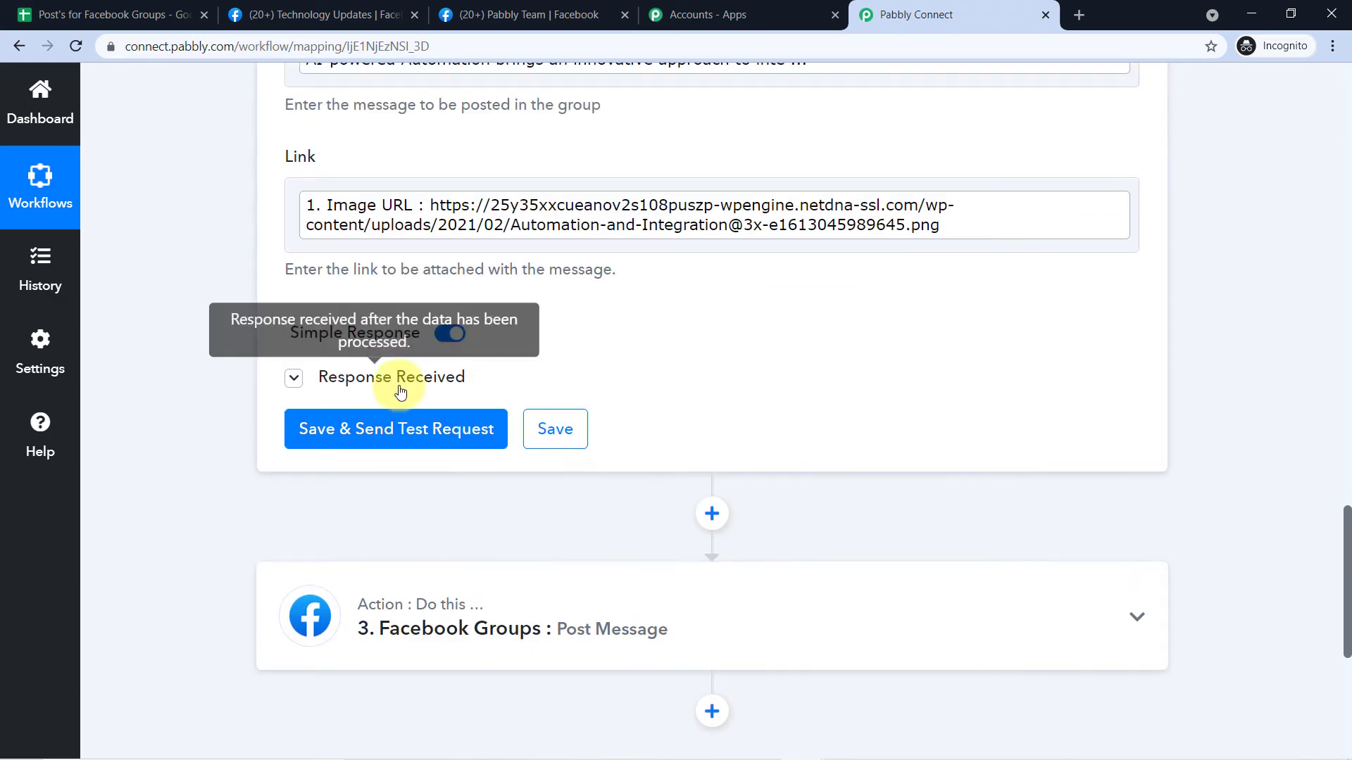
{"action": "scroll", "coordinate": [454, 311], "scroll_direction": "up", "scroll_amount": 6}
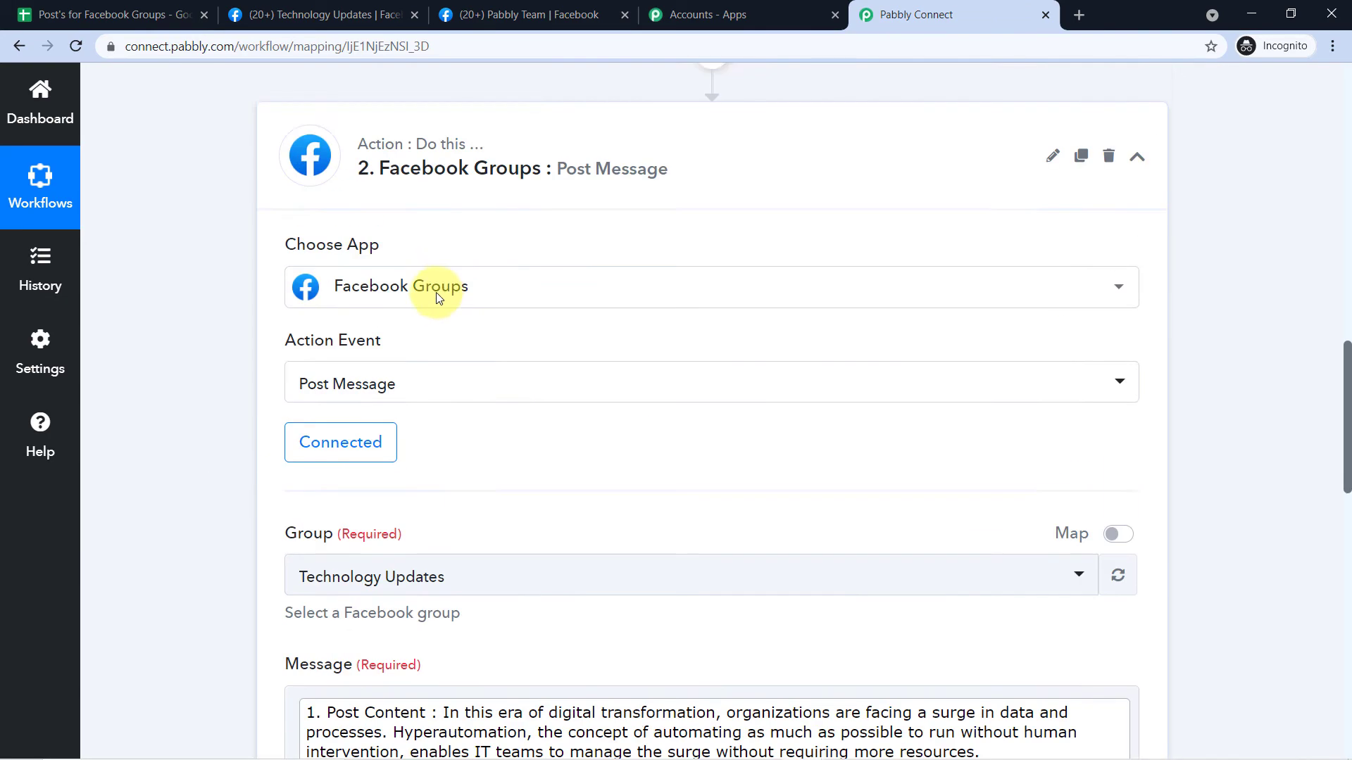
{"action": "scroll", "coordinate": [545, 296], "scroll_direction": "down", "scroll_amount": 1}
{"action": "scroll", "coordinate": [538, 245], "scroll_direction": "down", "scroll_amount": 3}
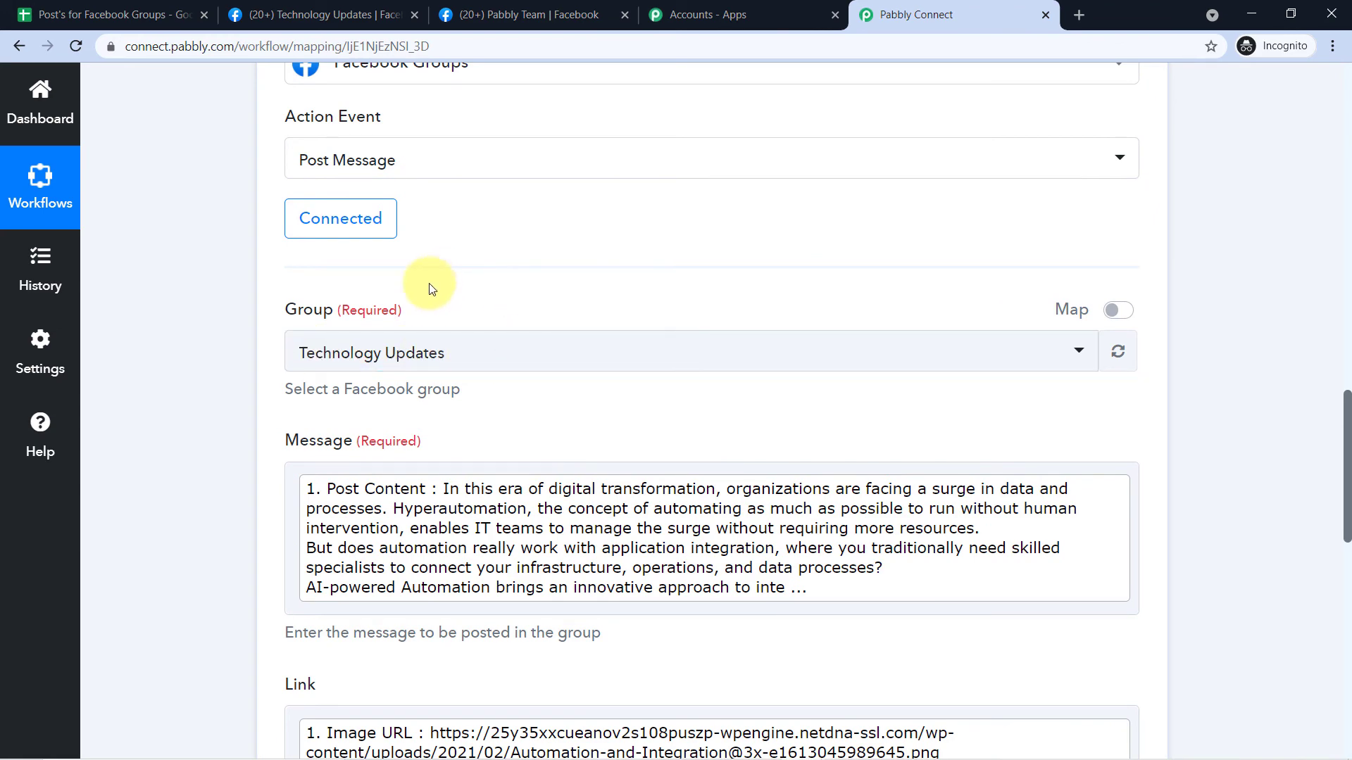
{"action": "scroll", "coordinate": [436, 278], "scroll_direction": "down", "scroll_amount": 8}
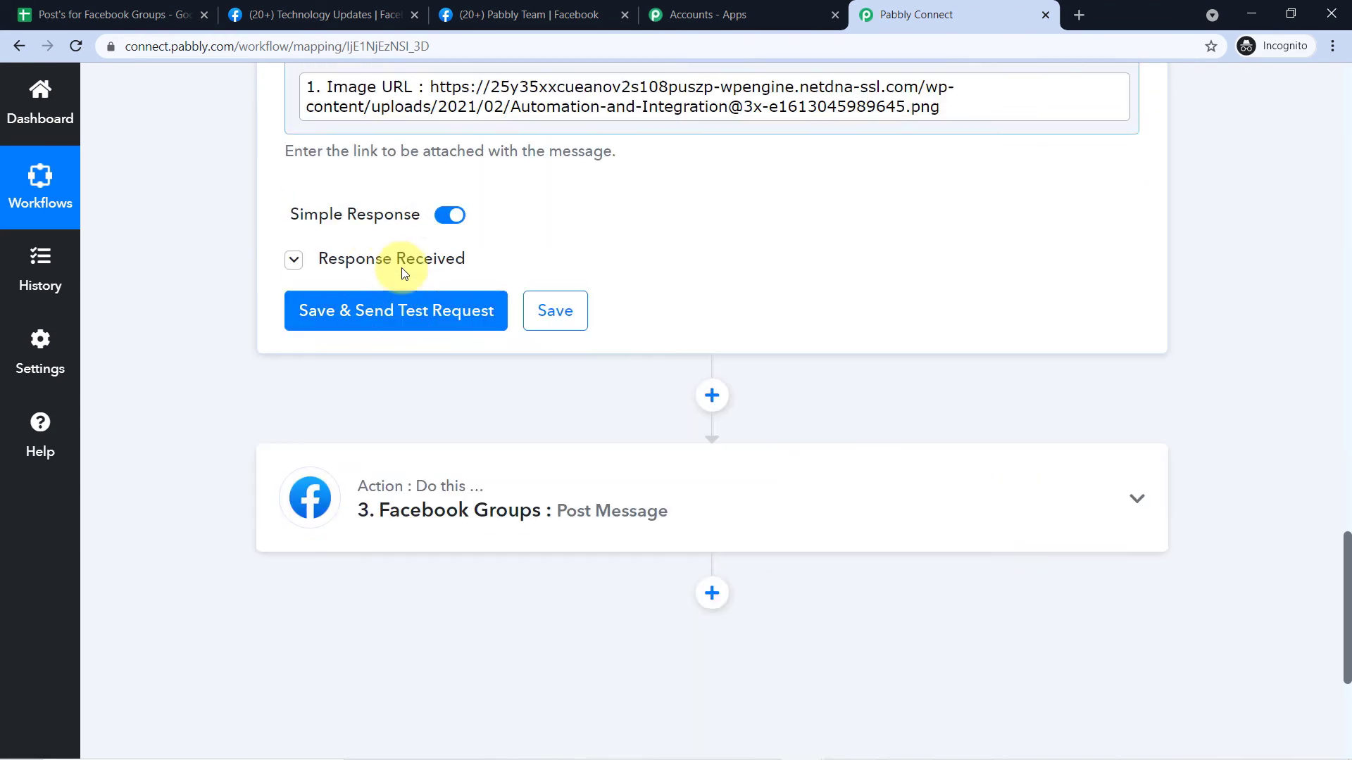
{"action": "scroll", "coordinate": [331, 417], "scroll_direction": "down", "scroll_amount": 2}
Expand the cloned Facebook Groups action and compare its Group, Message and Link fields with the original action's.
{"action": "left_click", "coordinate": [467, 347]}
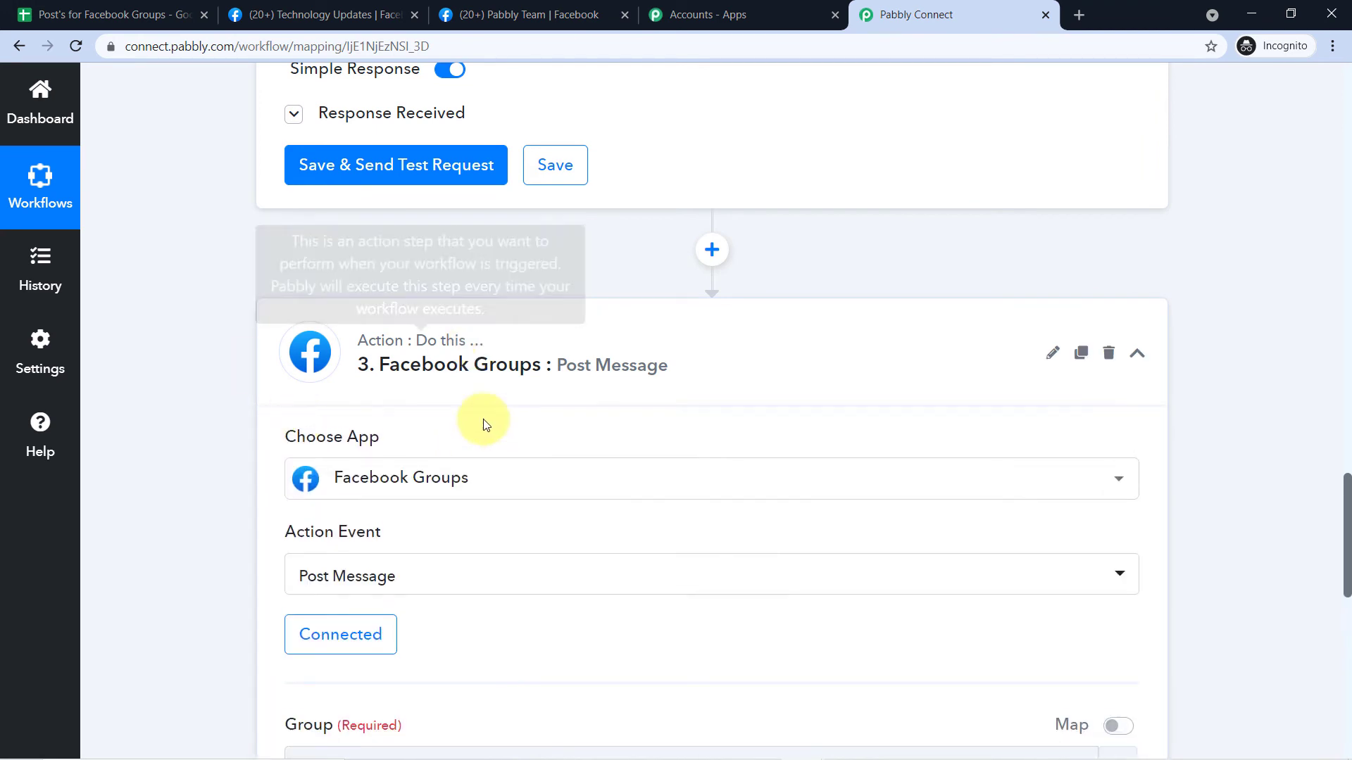
{"action": "scroll", "coordinate": [443, 345], "scroll_direction": "down", "scroll_amount": 3}
{"action": "scroll", "coordinate": [211, 352], "scroll_direction": "down", "scroll_amount": 1}
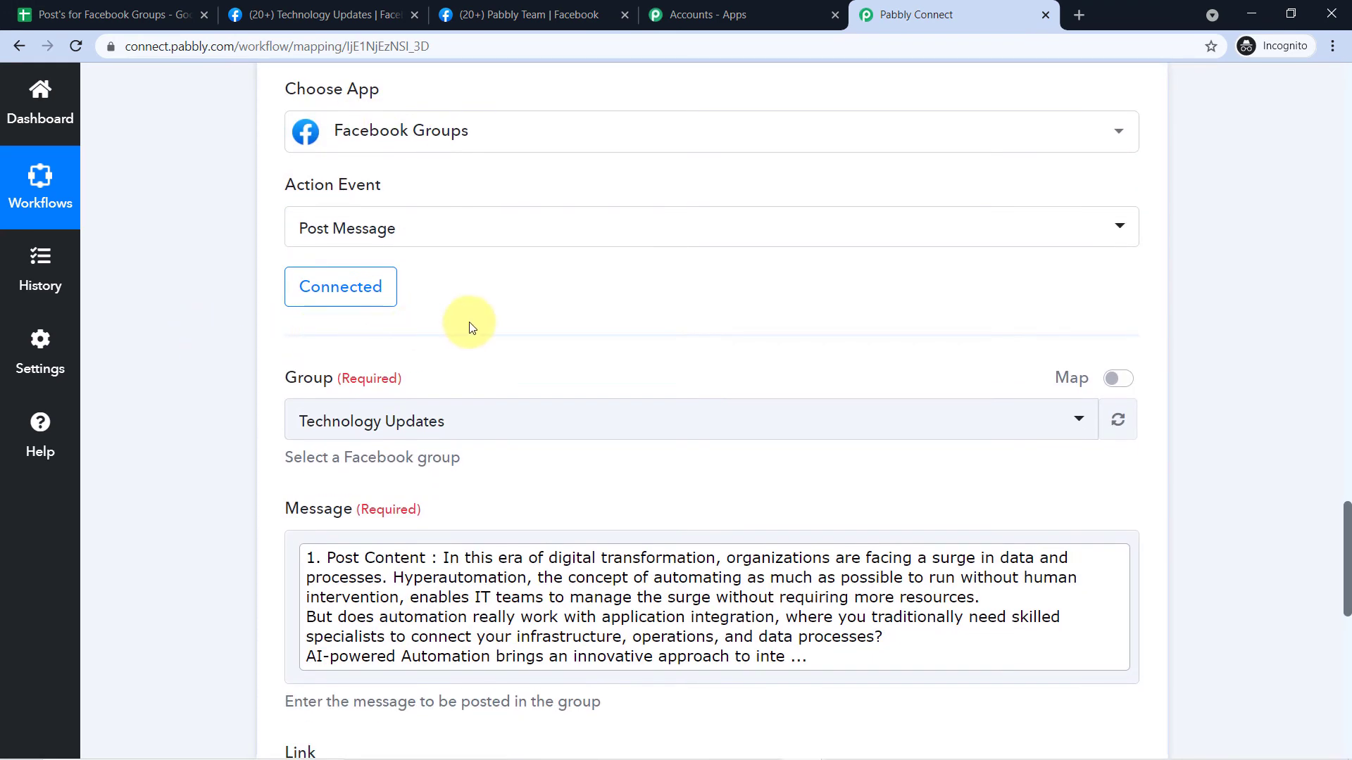
{"action": "scroll", "coordinate": [477, 328], "scroll_direction": "down", "scroll_amount": 1}
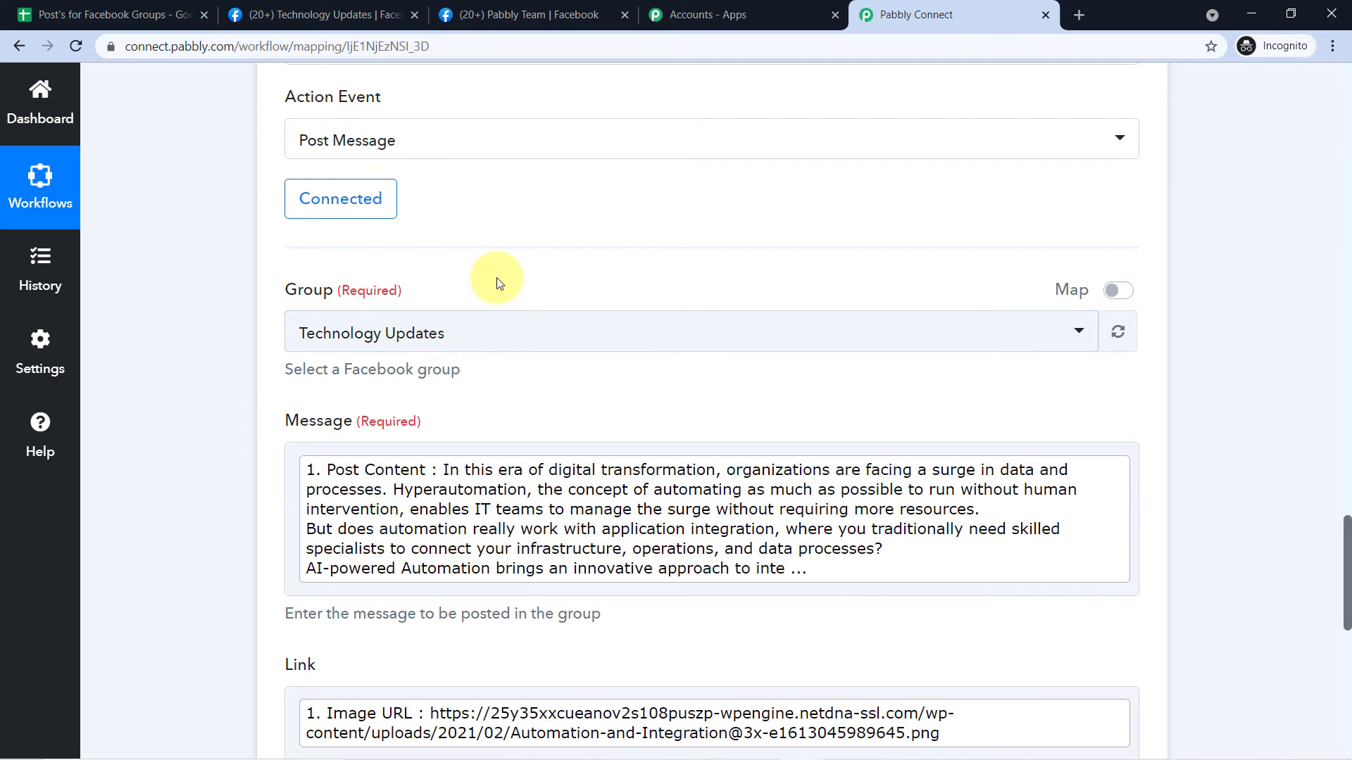
{"action": "scroll", "coordinate": [498, 282], "scroll_direction": "up", "scroll_amount": 15}
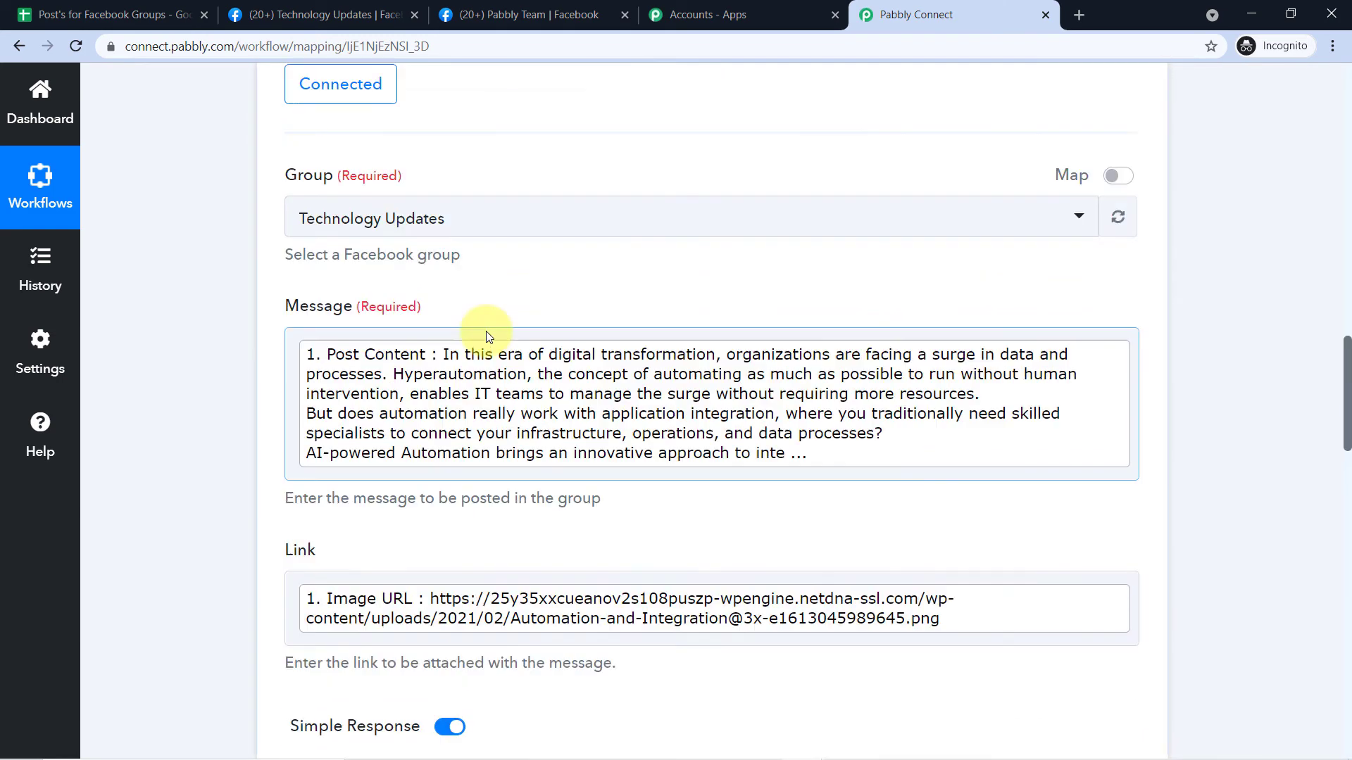
{"action": "scroll", "coordinate": [394, 331], "scroll_direction": "up", "scroll_amount": 1}
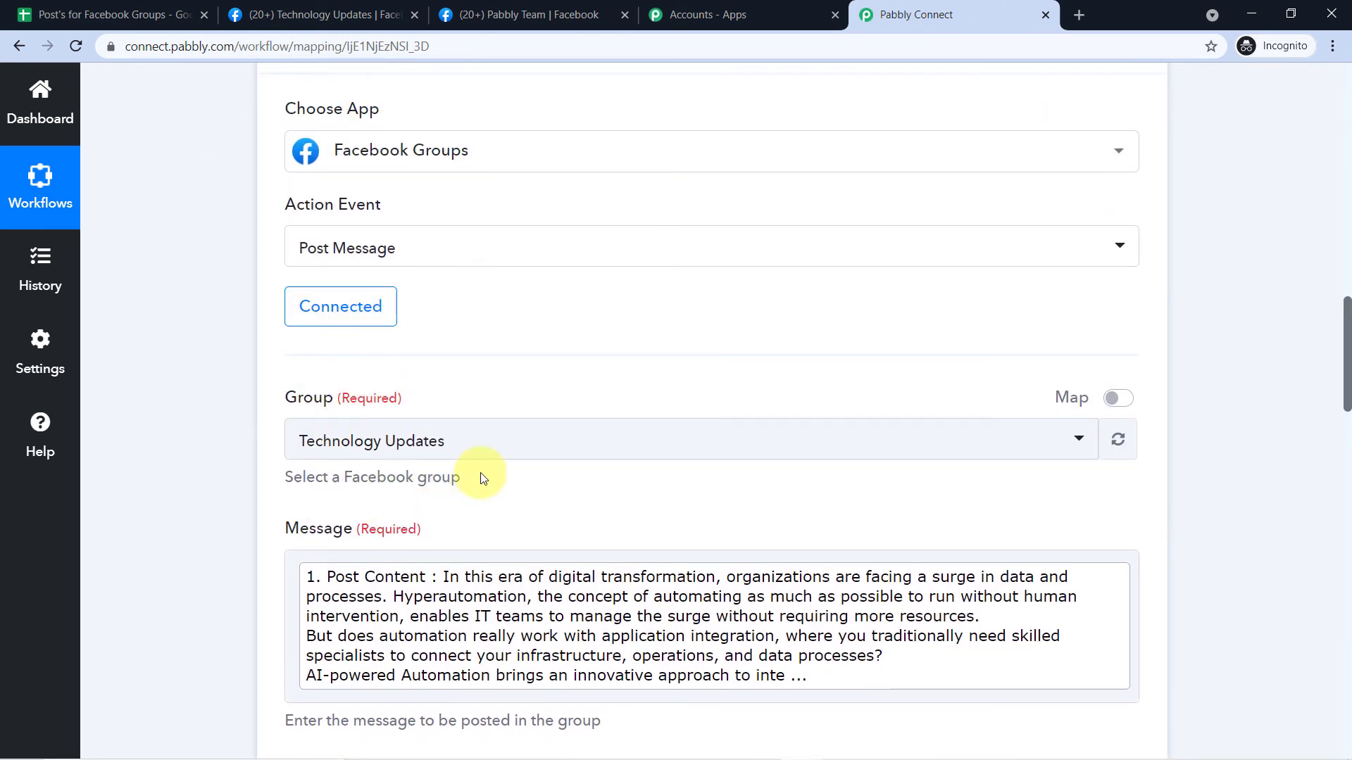
Review the latest post in the Technology Updates group and the Pabbly Team group's page on Facebook.
{"action": "left_click", "coordinate": [303, 14]}
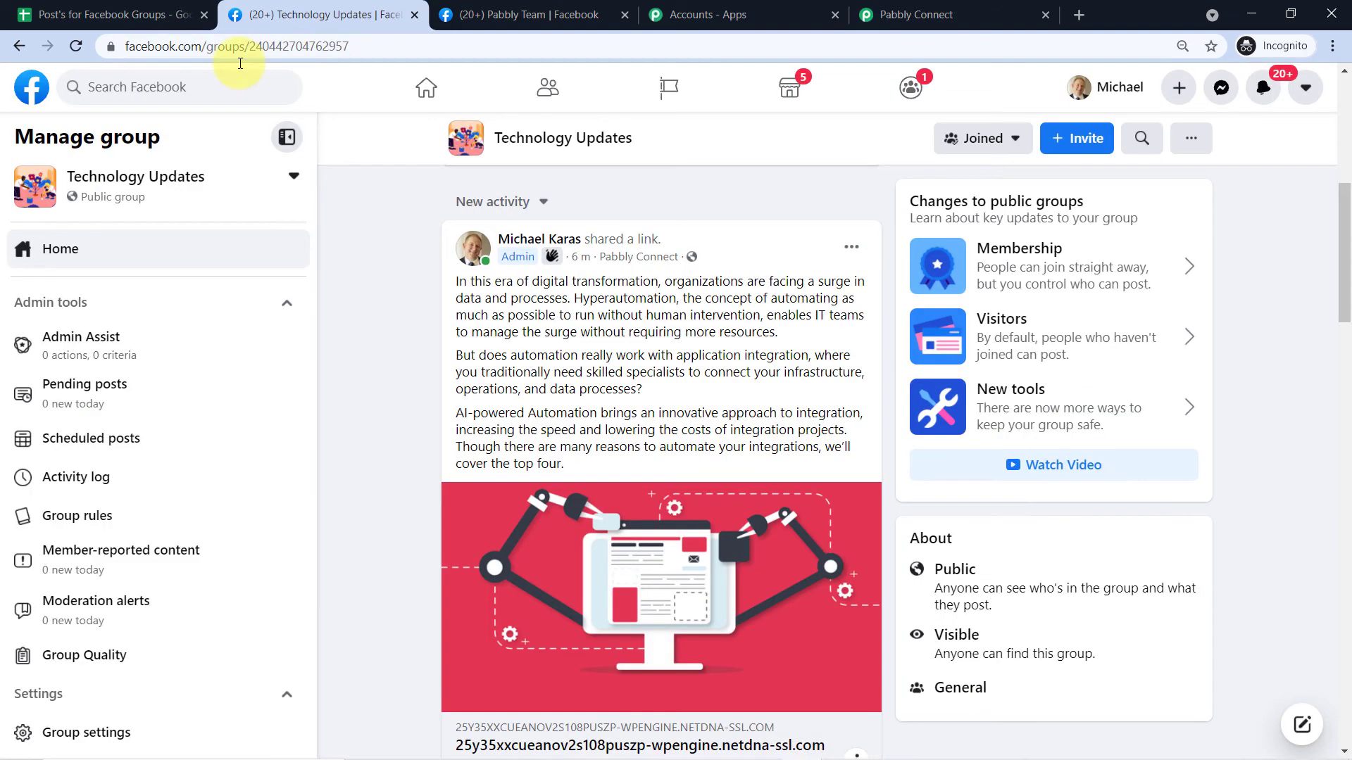
{"action": "scroll", "coordinate": [392, 340], "scroll_direction": "down", "scroll_amount": 2}
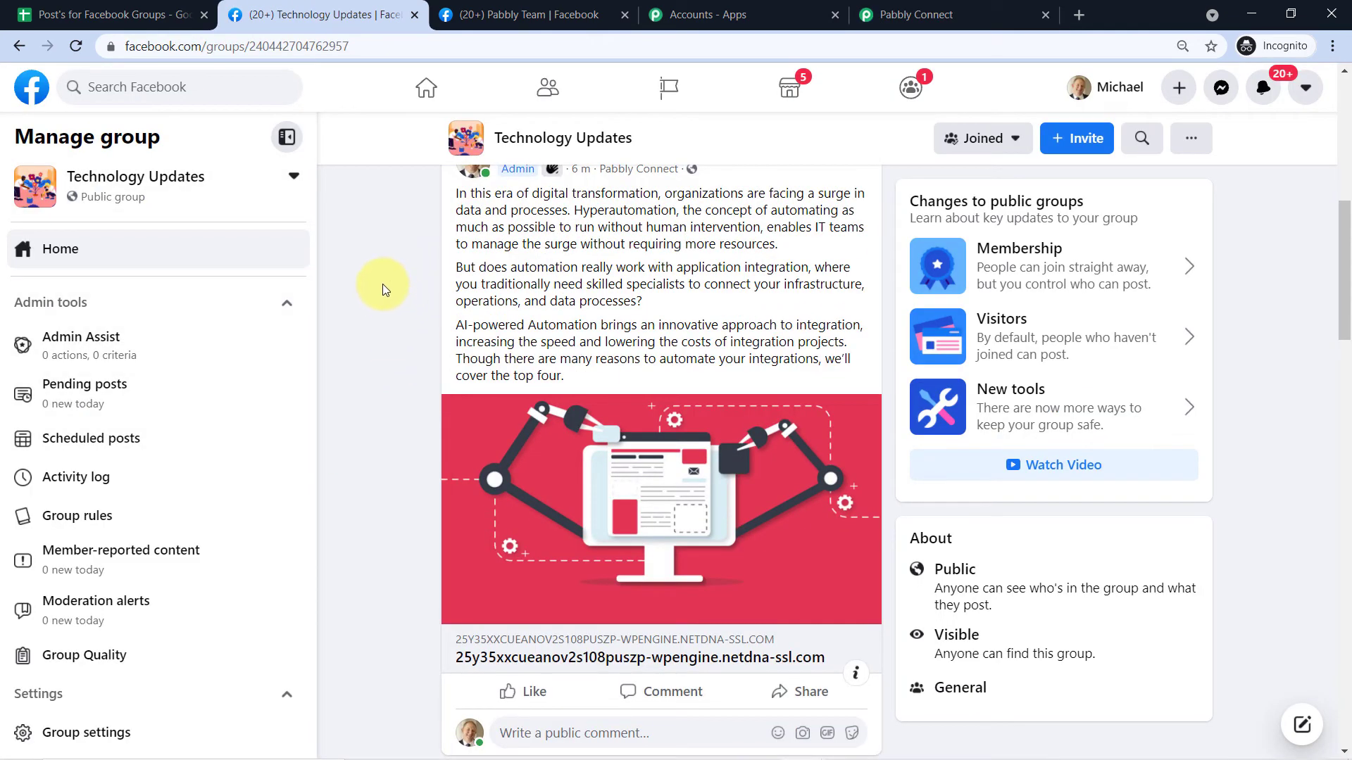
{"action": "scroll", "coordinate": [382, 284], "scroll_direction": "up", "scroll_amount": 2}
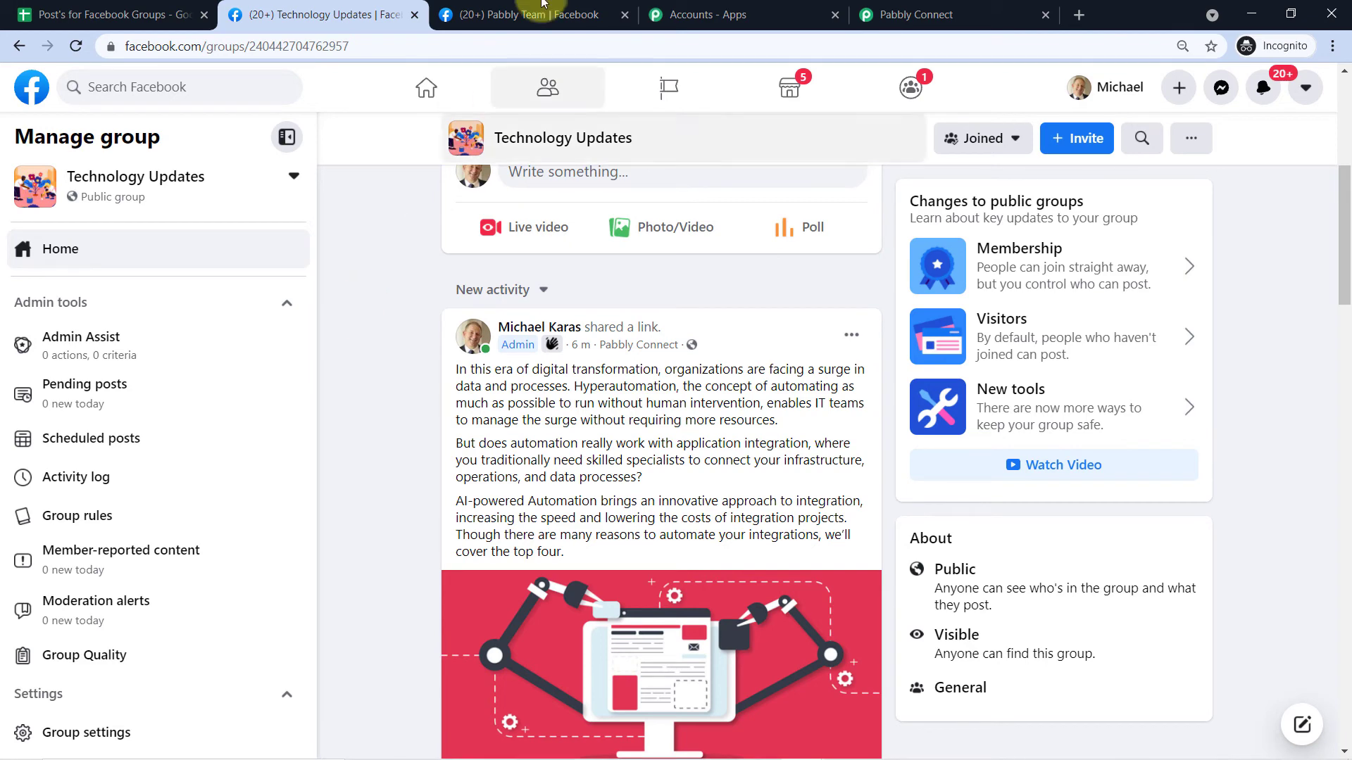
{"action": "left_click", "coordinate": [908, 8]}
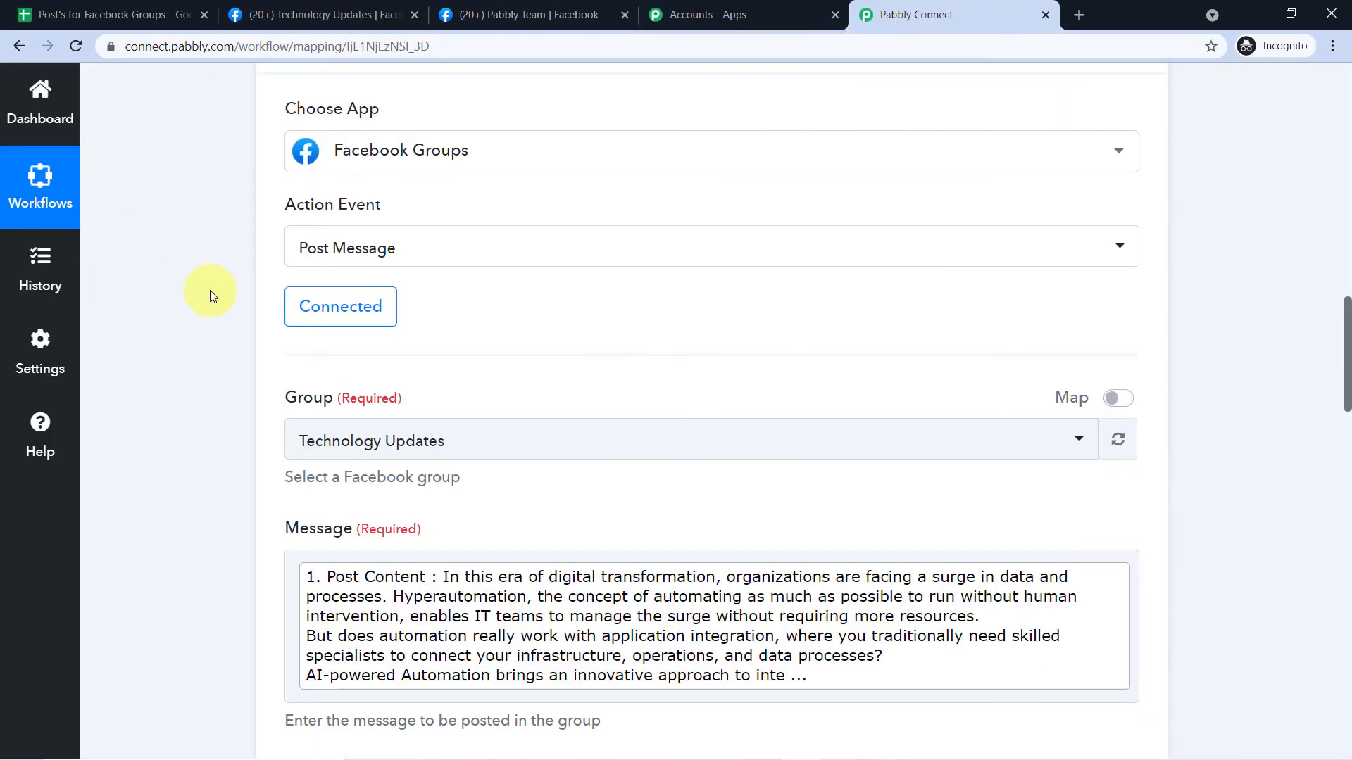
{"action": "left_click", "coordinate": [518, 10]}
{"action": "scroll", "coordinate": [578, 304], "scroll_direction": "down", "scroll_amount": 1}
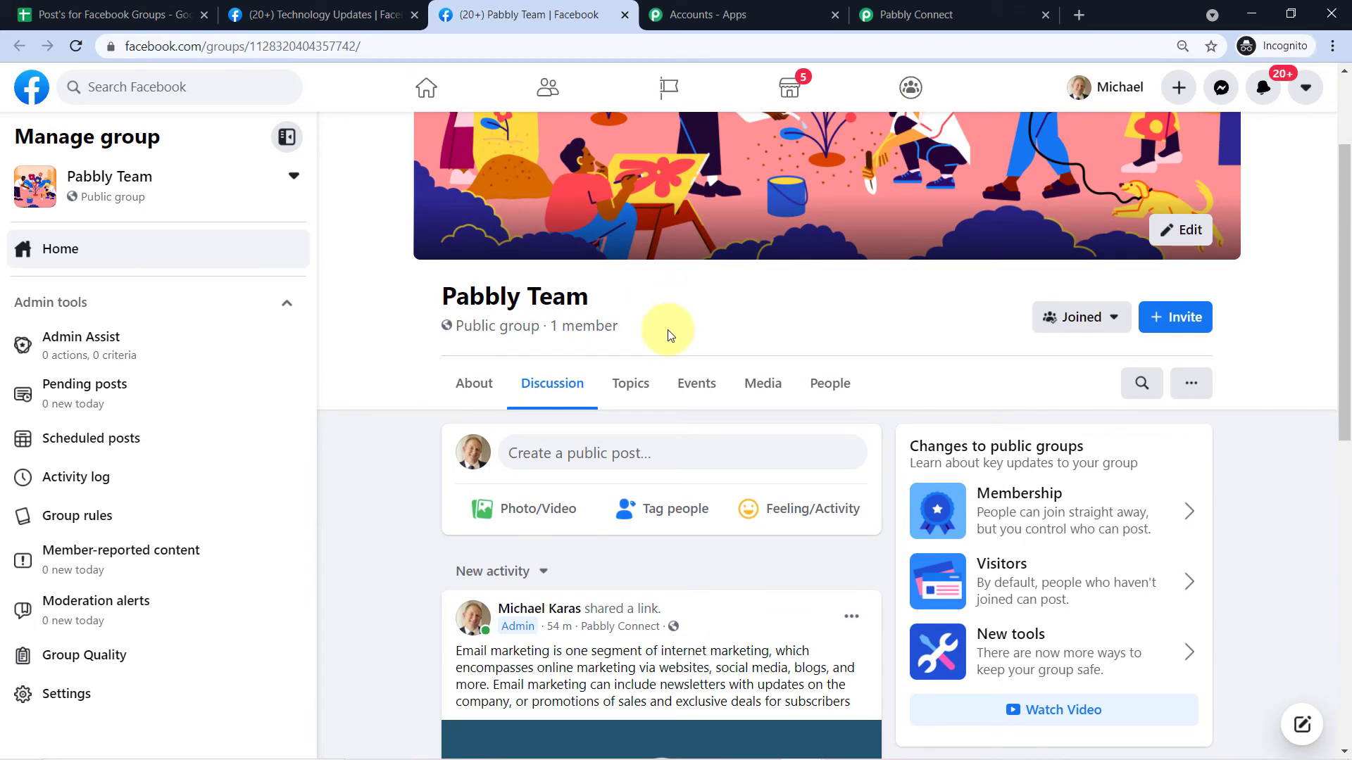
Return to Pabbly Connect and set the cloned Facebook Groups action's Group to Pabbly Team.
{"action": "left_click", "coordinate": [976, 11]}
{"action": "scroll", "coordinate": [599, 179], "scroll_direction": "down", "scroll_amount": 2}
{"action": "scroll", "coordinate": [539, 251], "scroll_direction": "down", "scroll_amount": 12}
{"action": "scroll", "coordinate": [469, 266], "scroll_direction": "down", "scroll_amount": 3}
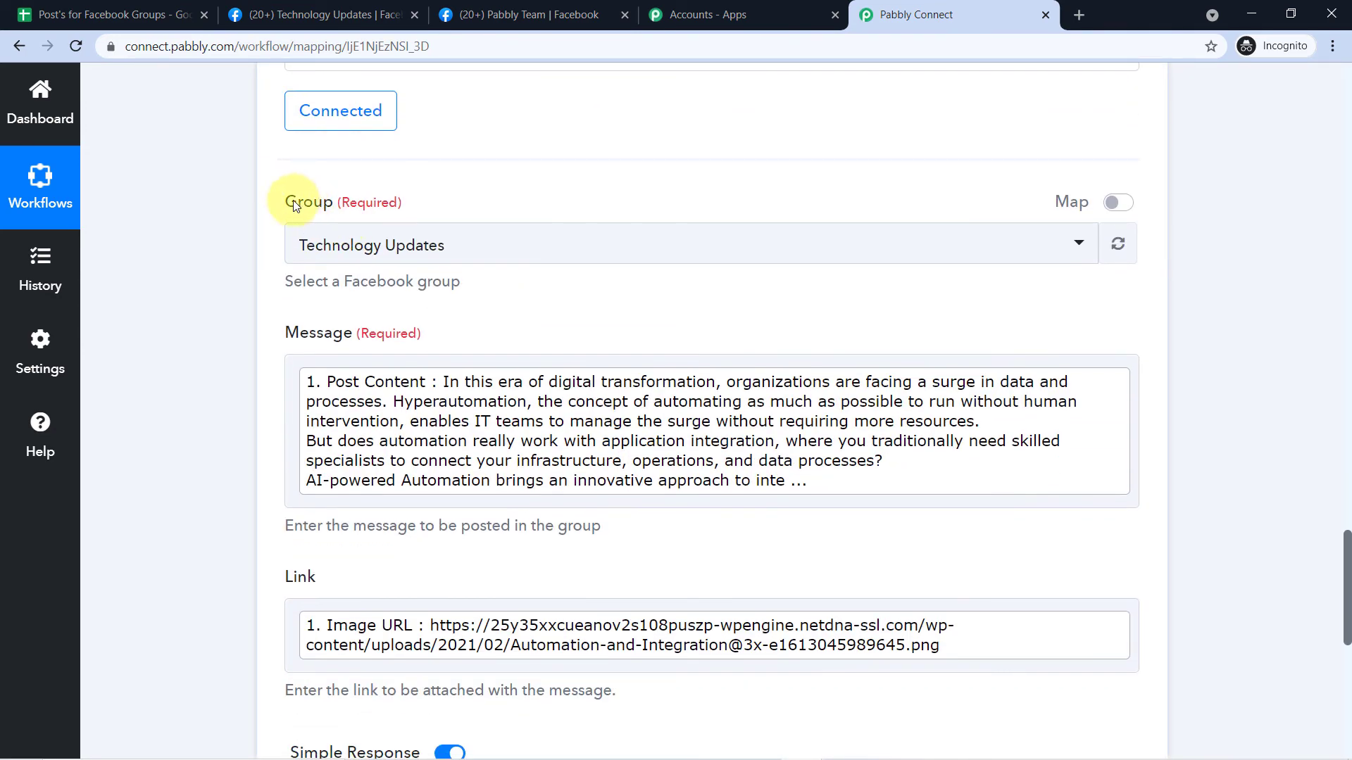
{"action": "scroll", "coordinate": [301, 200], "scroll_direction": "up", "scroll_amount": 3}
{"action": "scroll", "coordinate": [479, 376], "scroll_direction": "down", "scroll_amount": 2}
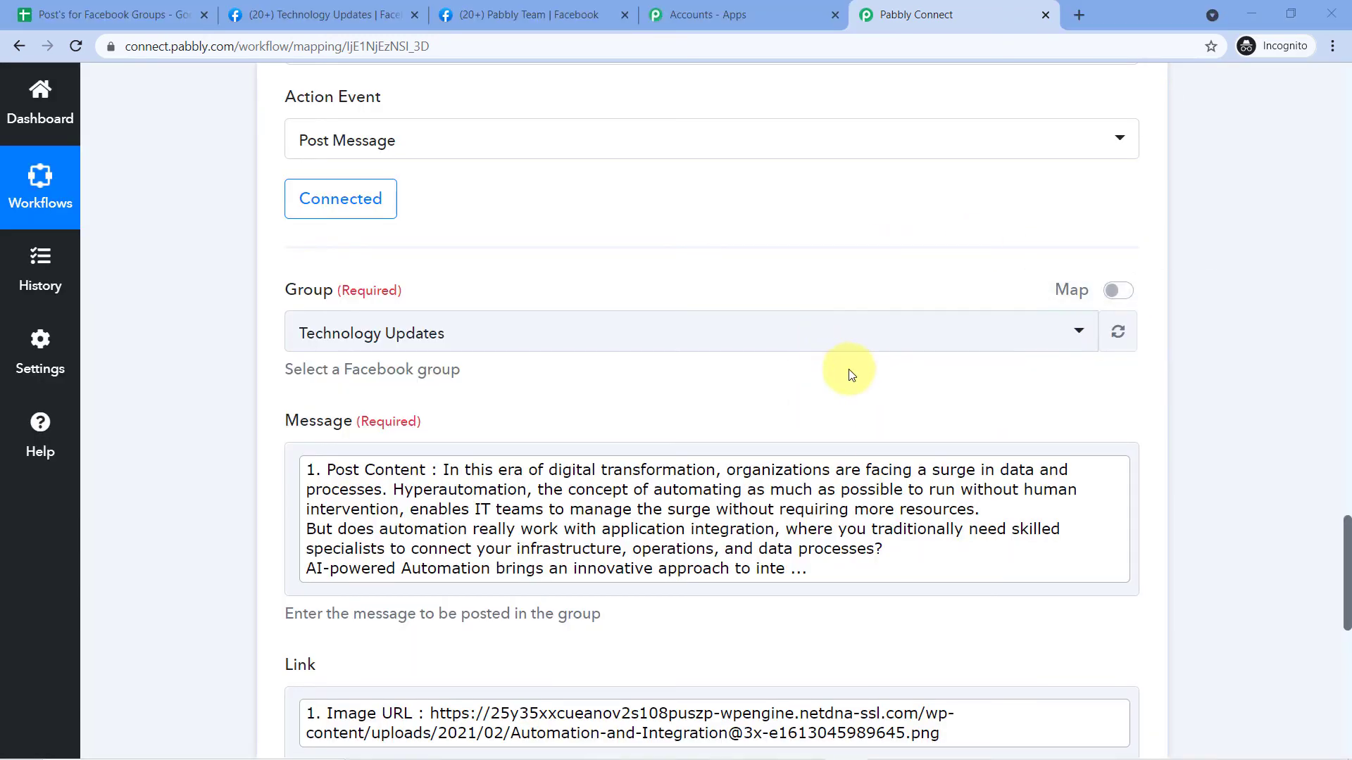
{"action": "left_click", "coordinate": [871, 330]}
{"action": "scroll", "coordinate": [619, 331], "scroll_direction": "down", "scroll_amount": 1}
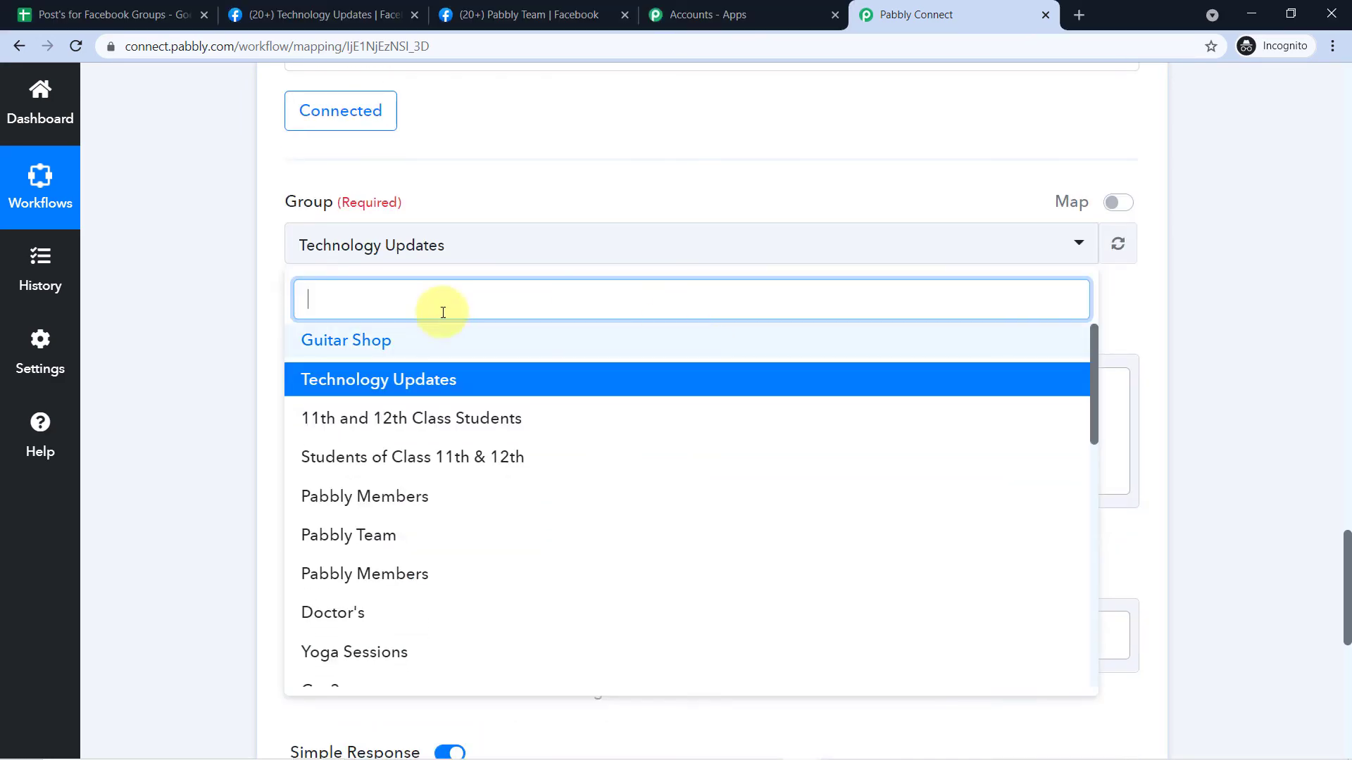
{"action": "scroll", "coordinate": [377, 356], "scroll_direction": "down", "scroll_amount": 1}
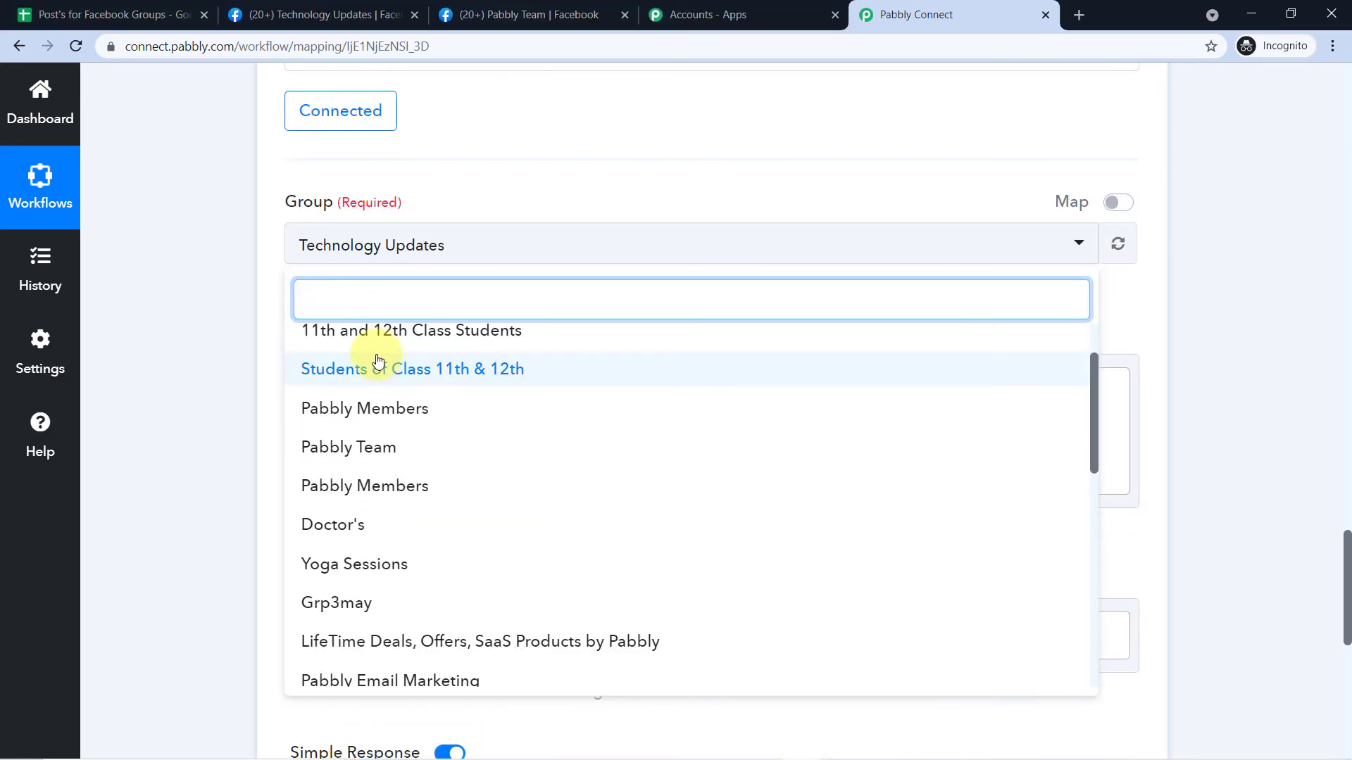
{"action": "left_click", "coordinate": [367, 444]}
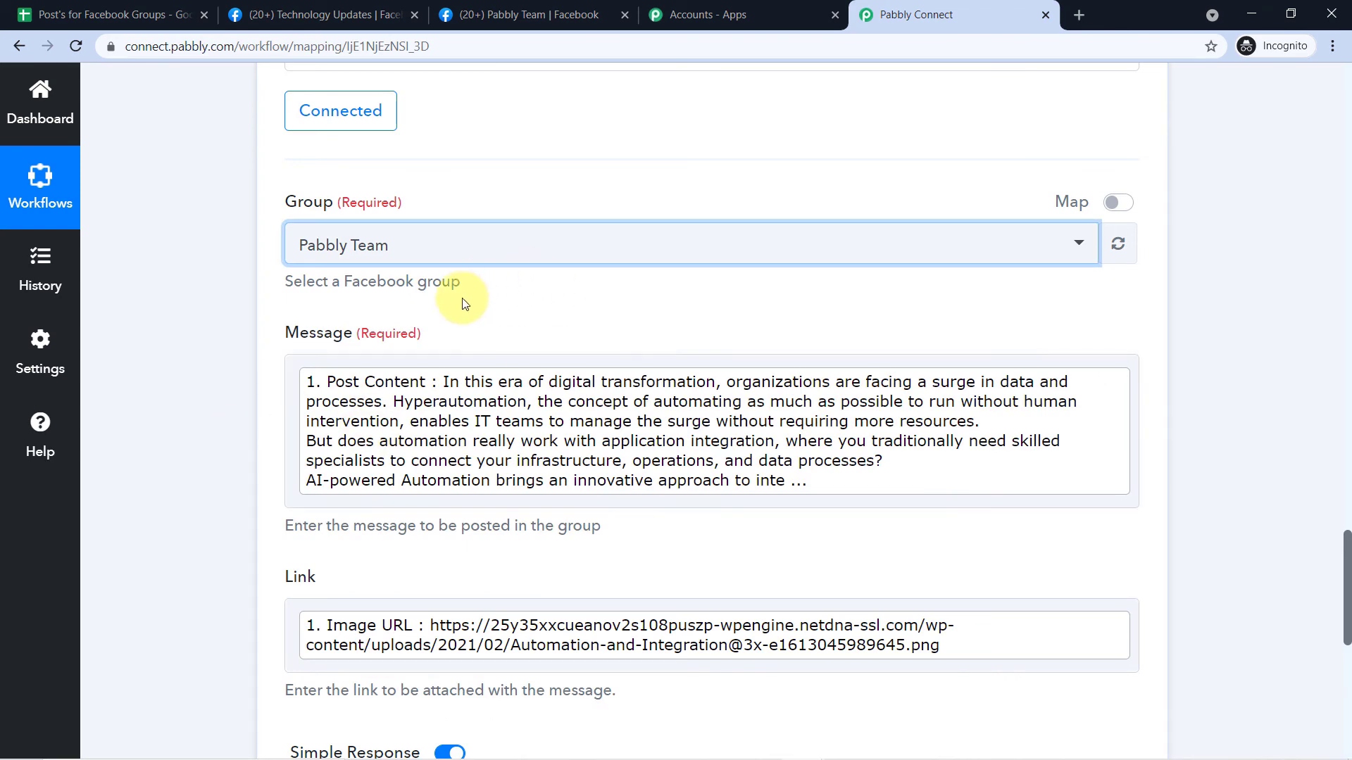
Save the cloned Facebook Groups action, send its test request to Pabbly Team, and examine the response.
{"action": "scroll", "coordinate": [537, 296], "scroll_direction": "down", "scroll_amount": 2}
{"action": "scroll", "coordinate": [528, 273], "scroll_direction": "down", "scroll_amount": 5}
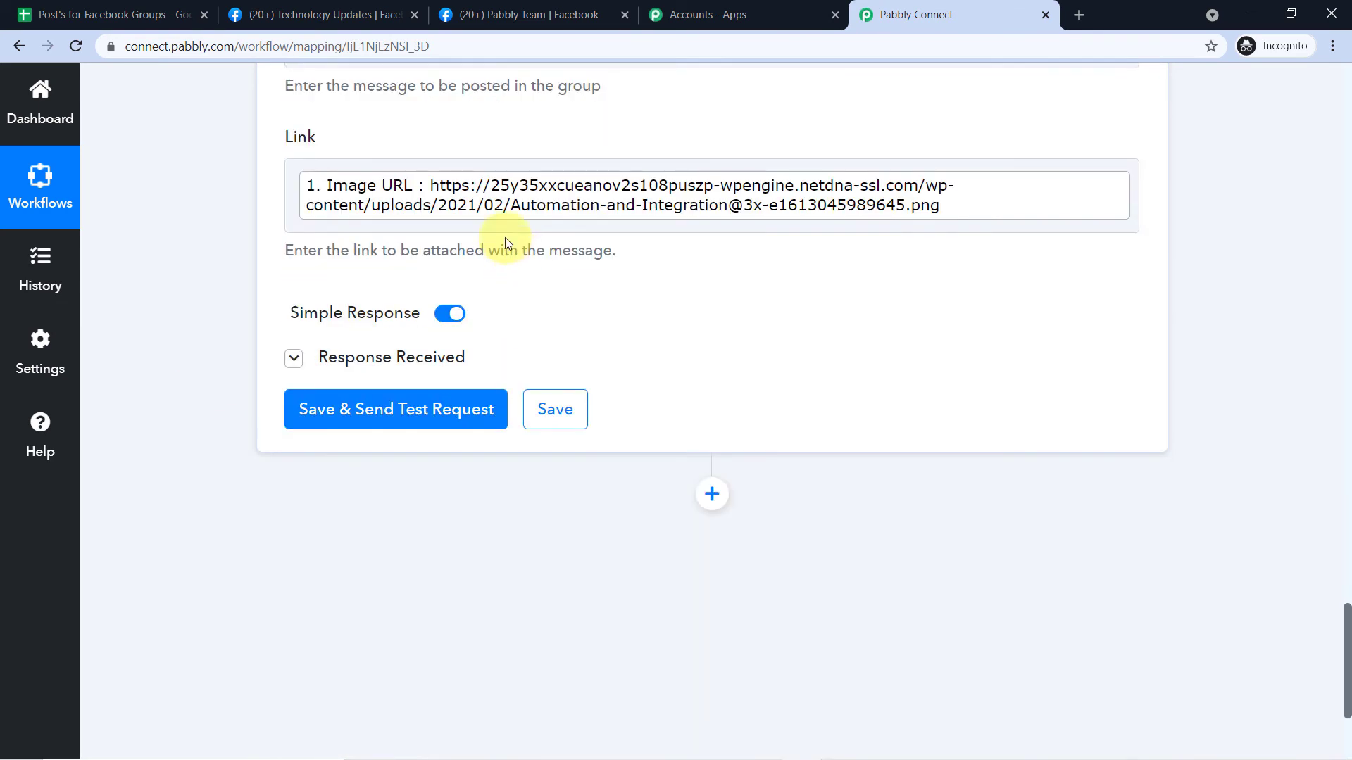
{"action": "left_click", "coordinate": [459, 426]}
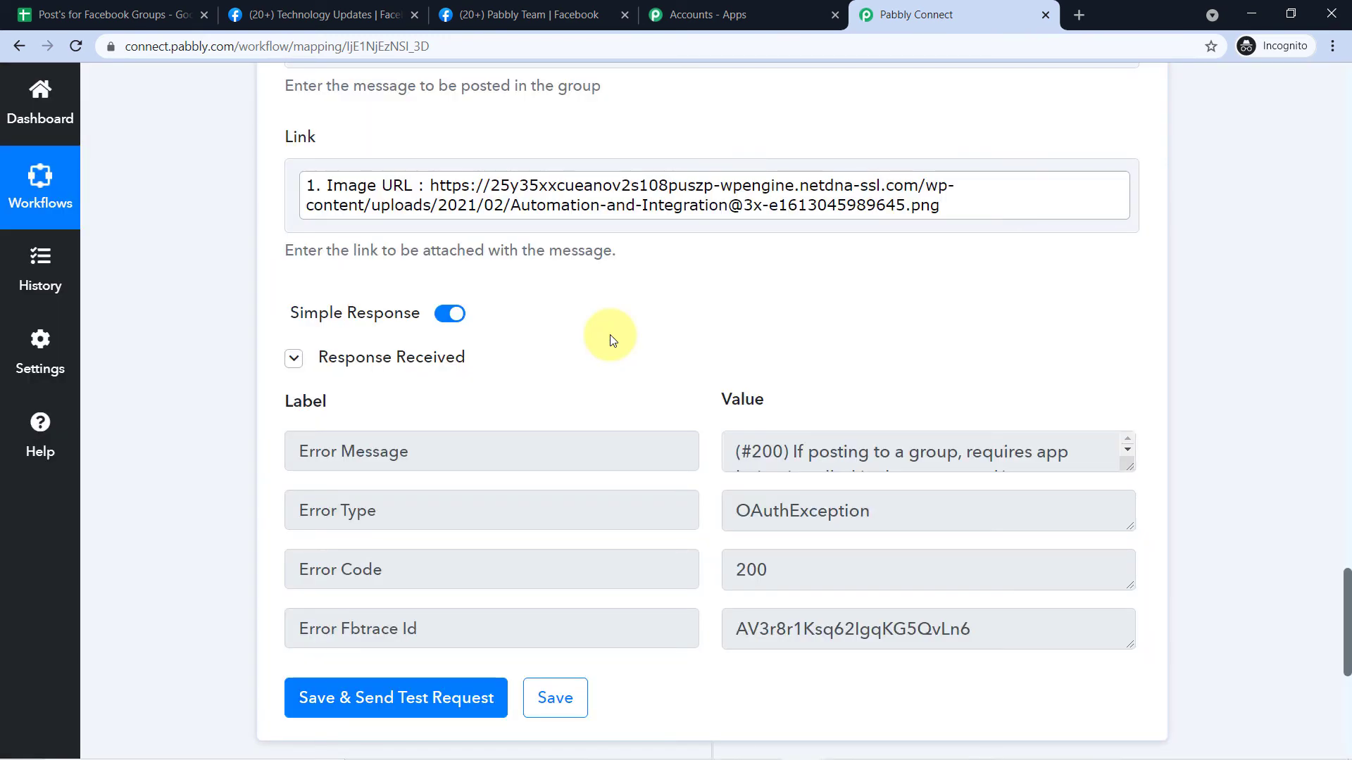
{"action": "scroll", "coordinate": [625, 345], "scroll_direction": "down", "scroll_amount": 1}
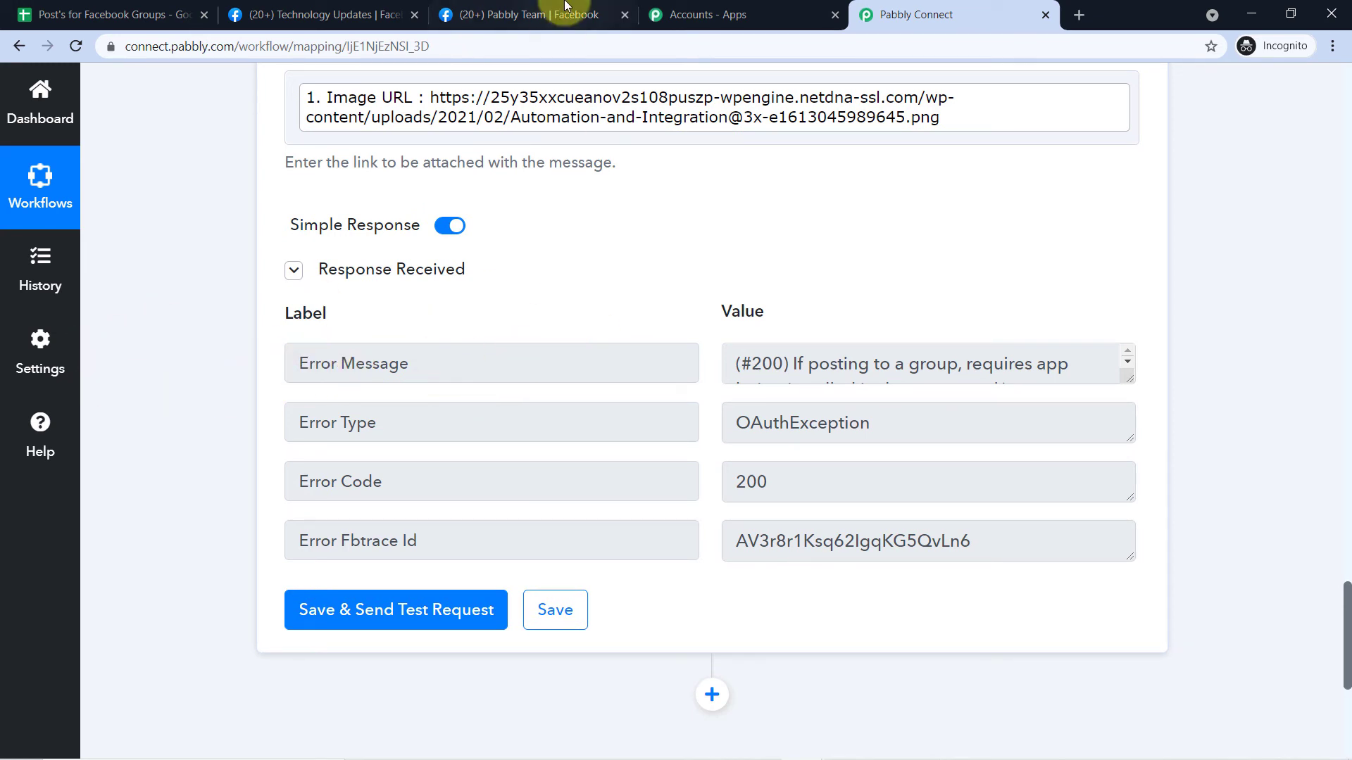
Switch to the Pabbly Team group on Facebook and open its Apps setting under advanced settings.
{"action": "left_click", "coordinate": [546, 15]}
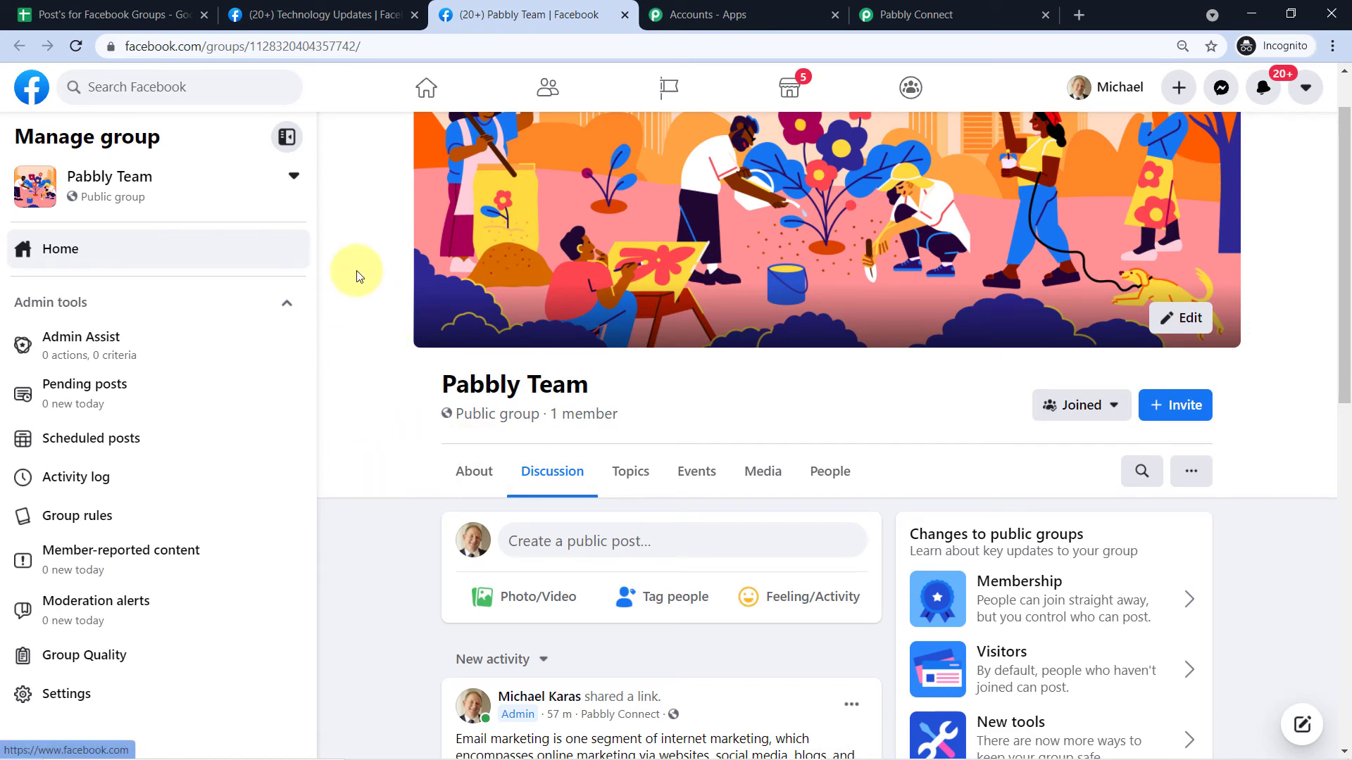
{"action": "scroll", "coordinate": [338, 453], "scroll_direction": "down", "scroll_amount": 4}
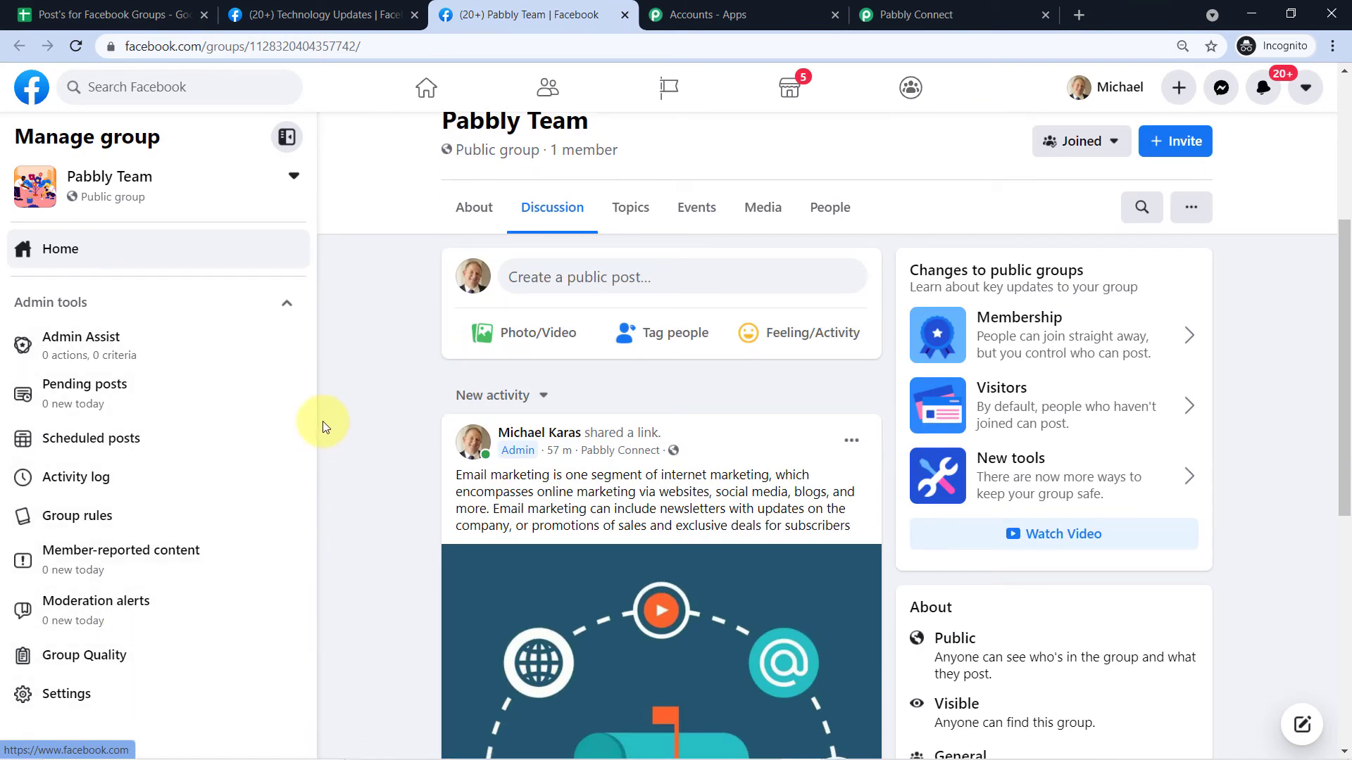
{"action": "left_click", "coordinate": [138, 692]}
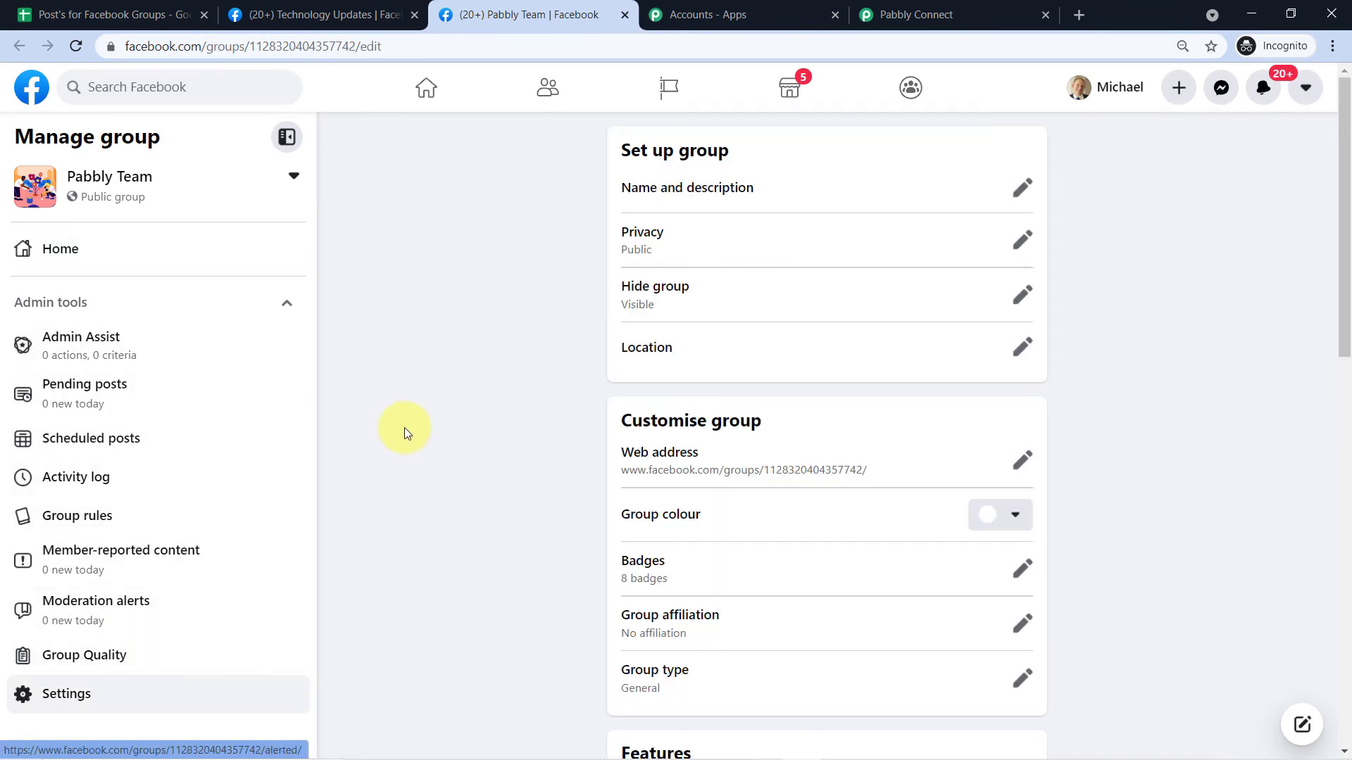
{"action": "scroll", "coordinate": [528, 340], "scroll_direction": "down", "scroll_amount": 12}
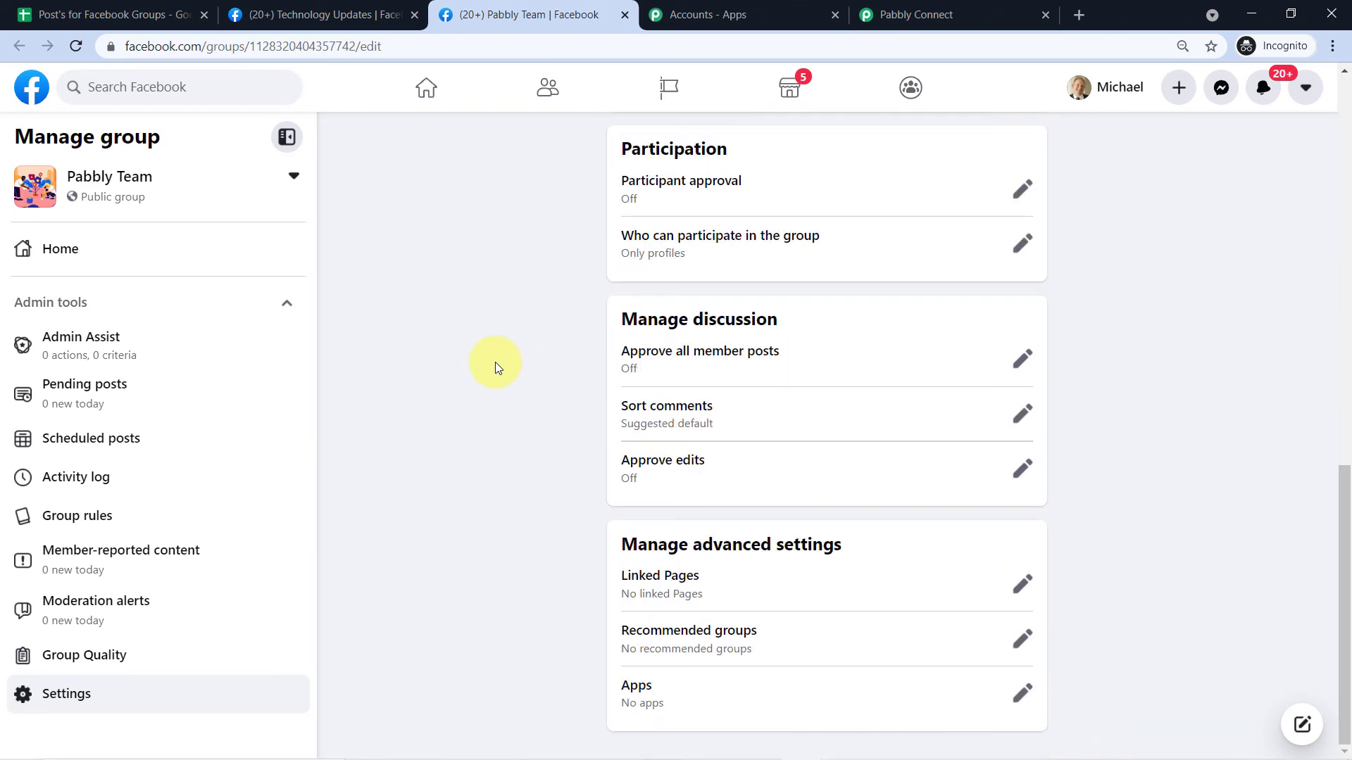
{"action": "left_click", "coordinate": [1022, 693]}
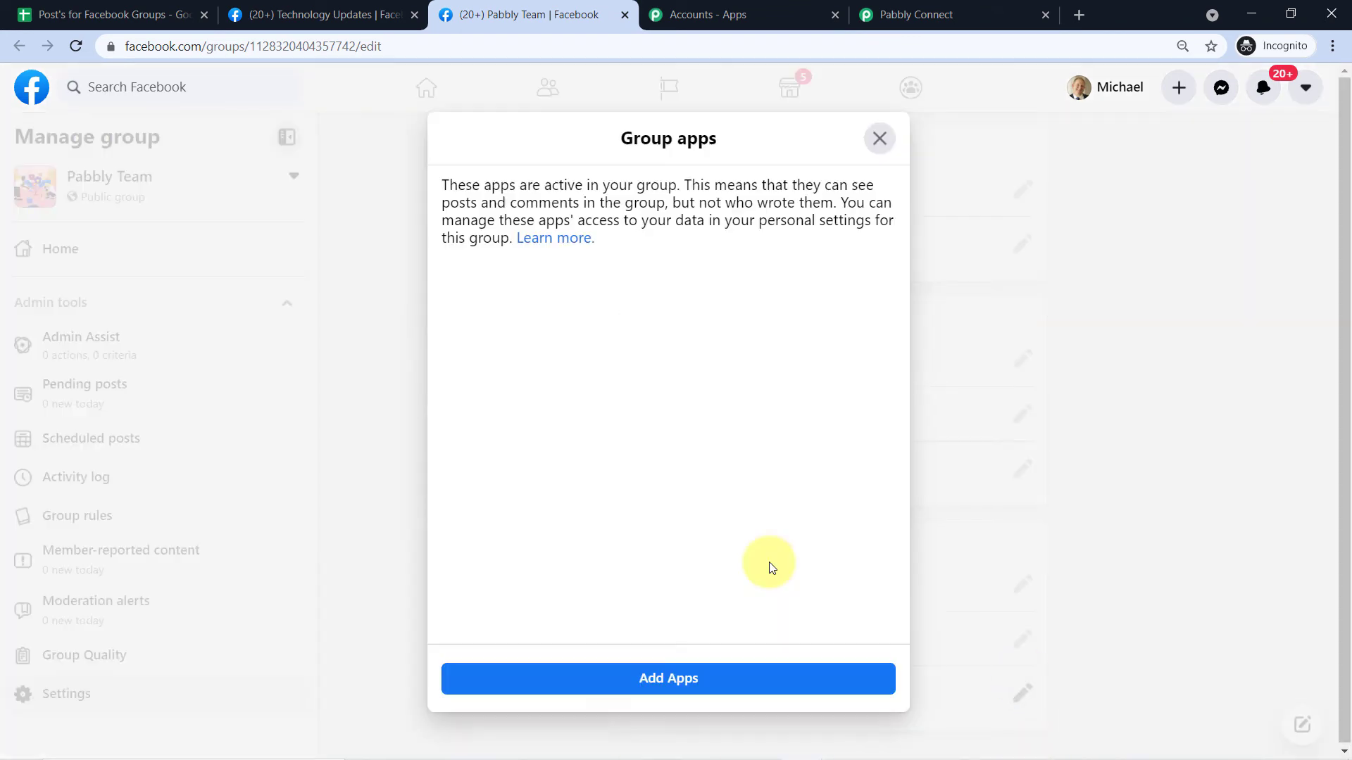
Search the group apps for Pabbly, add Pabbly Connect to the Pabbly Team group, and return to the group's home feed.
{"action": "left_click", "coordinate": [670, 676]}
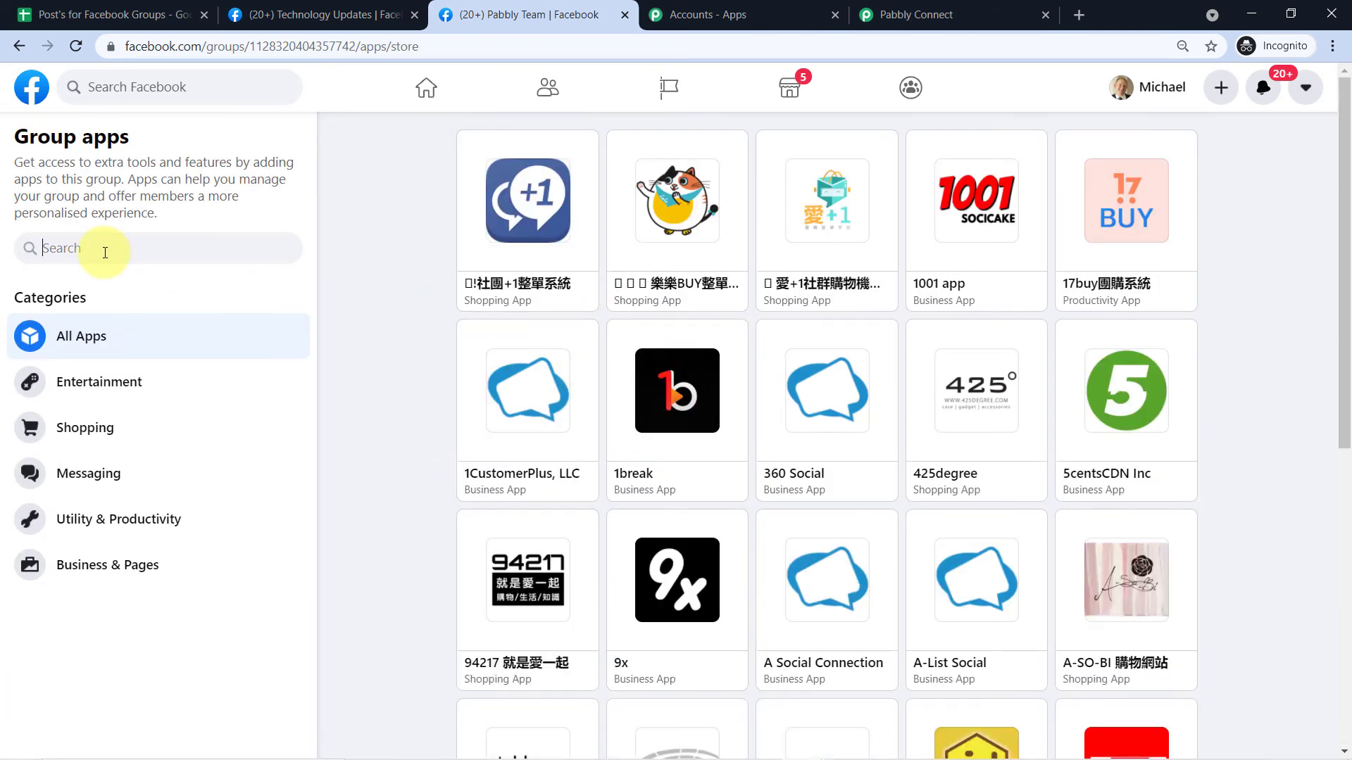
{"action": "type", "text": "Pabbly"}
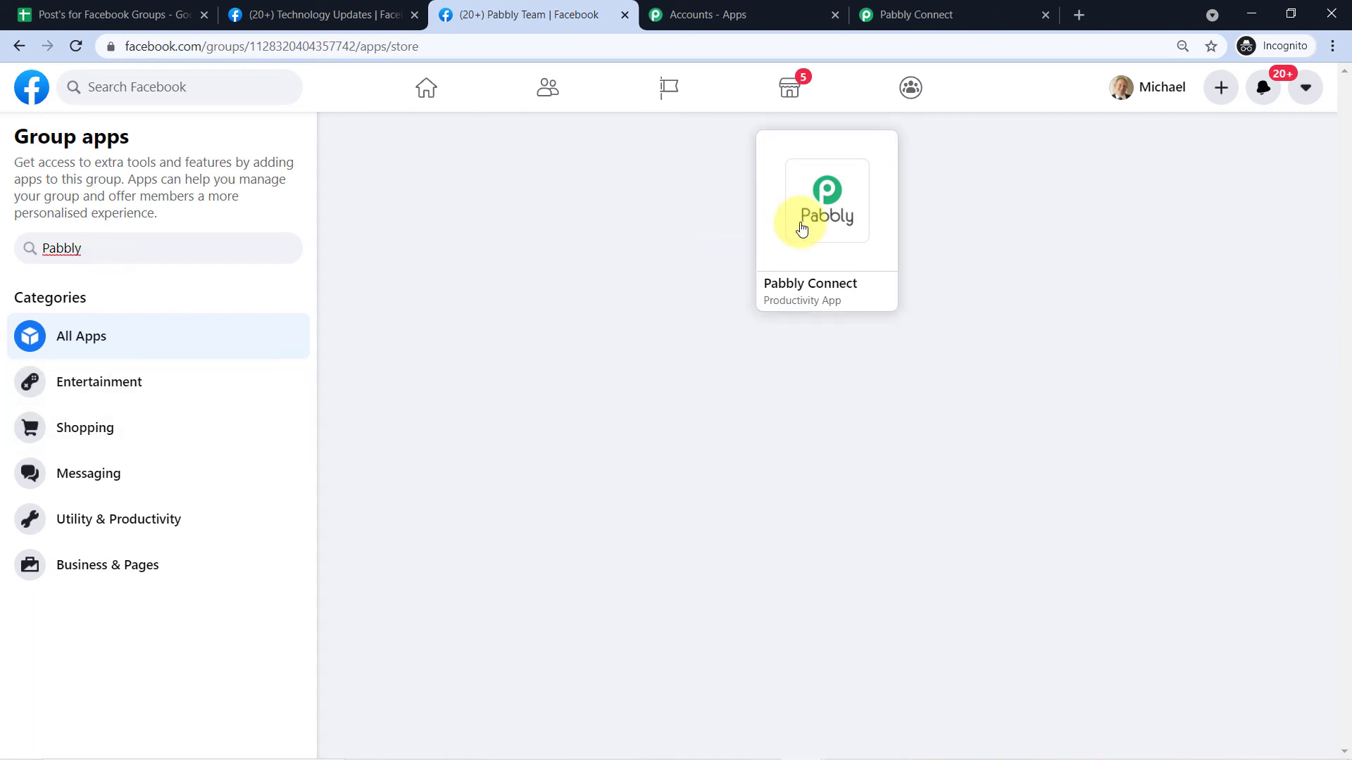
{"action": "left_click", "coordinate": [801, 229]}
{"action": "left_click", "coordinate": [845, 572]}
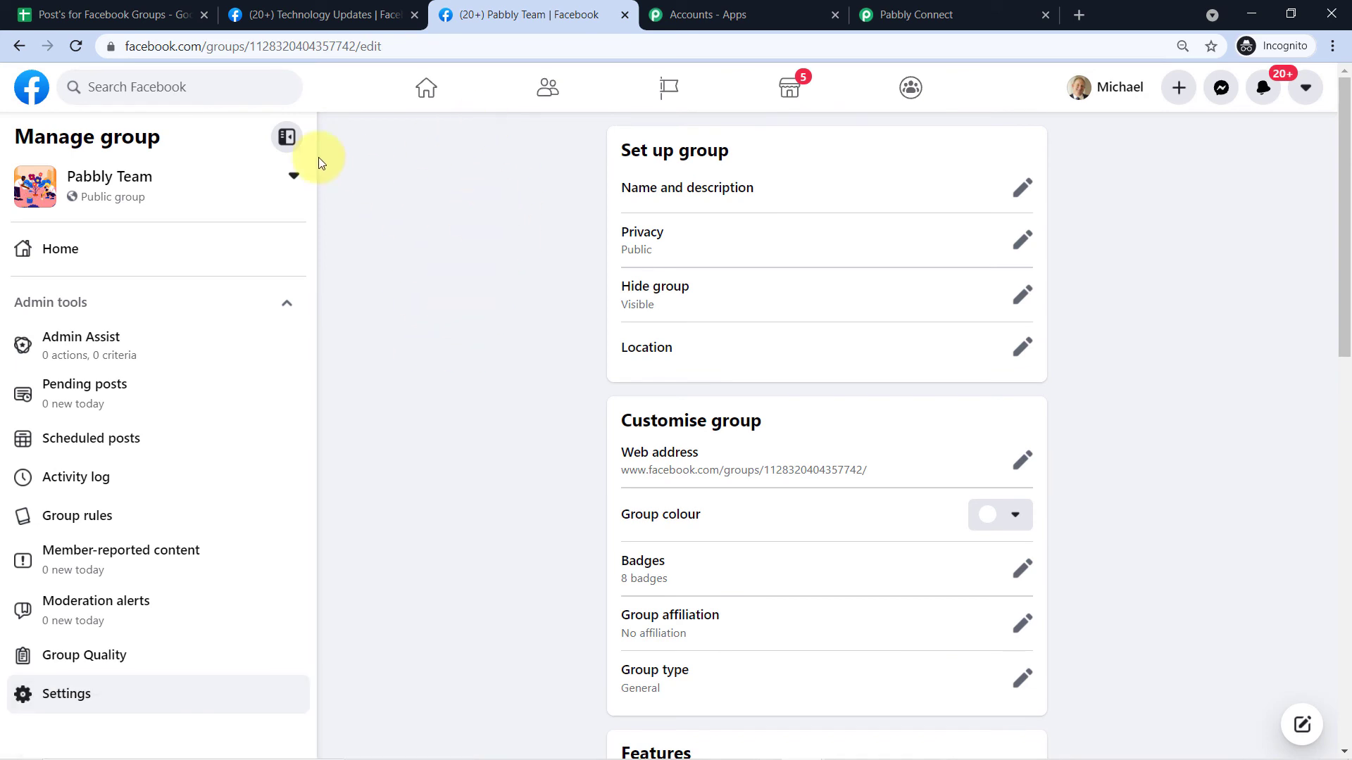
{"action": "left_click", "coordinate": [169, 251]}
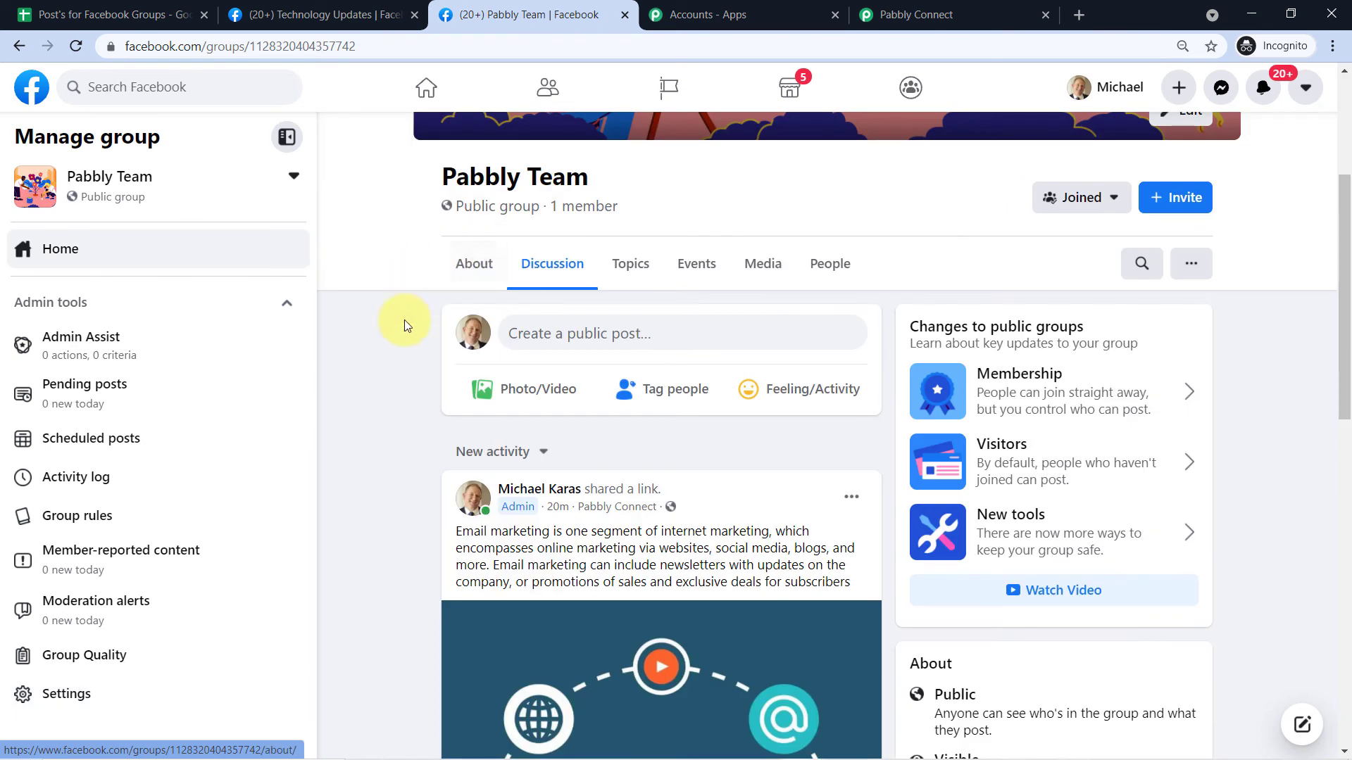
{"action": "scroll", "coordinate": [386, 314], "scroll_direction": "down", "scroll_amount": 3}
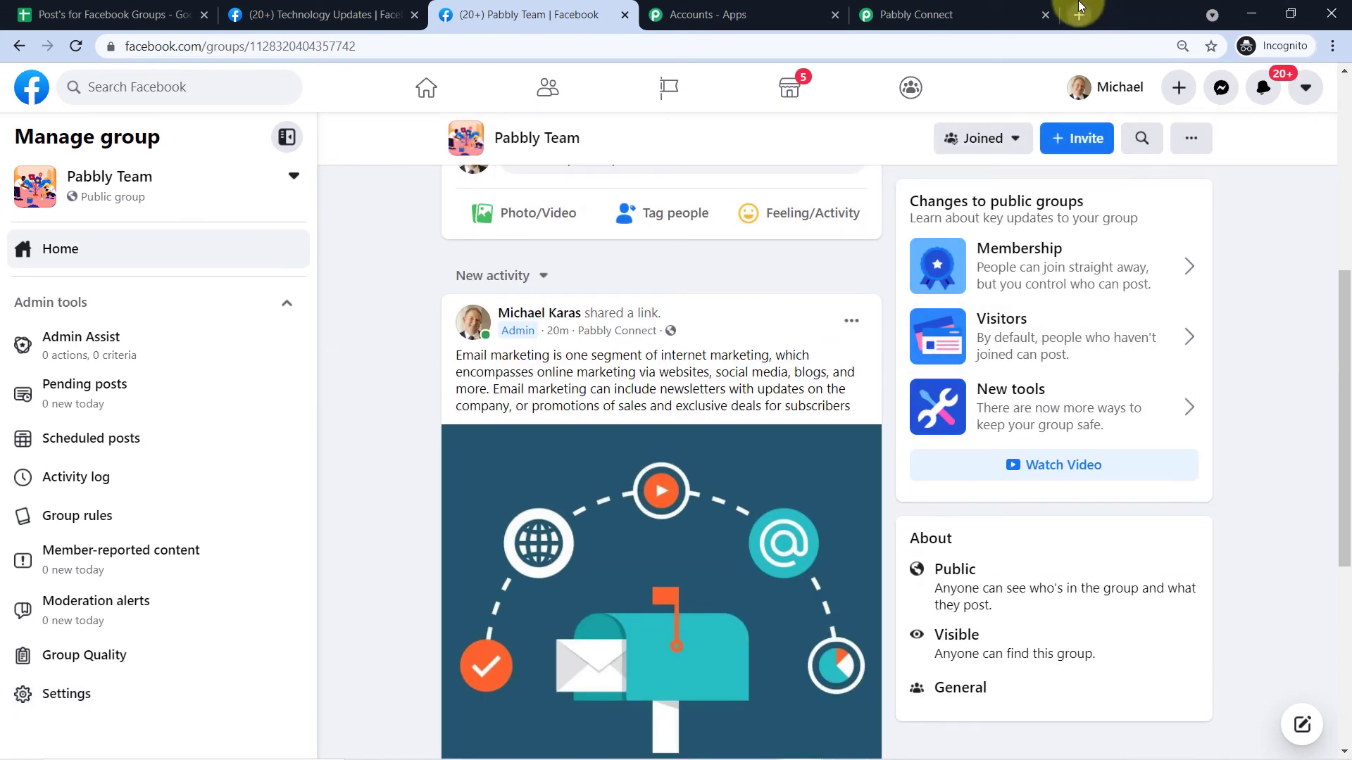
Return to Pabbly Connect, save the cloned Facebook Groups action, resend its test request to Pabbly Team, and examine the response.
{"action": "left_click", "coordinate": [987, 14]}
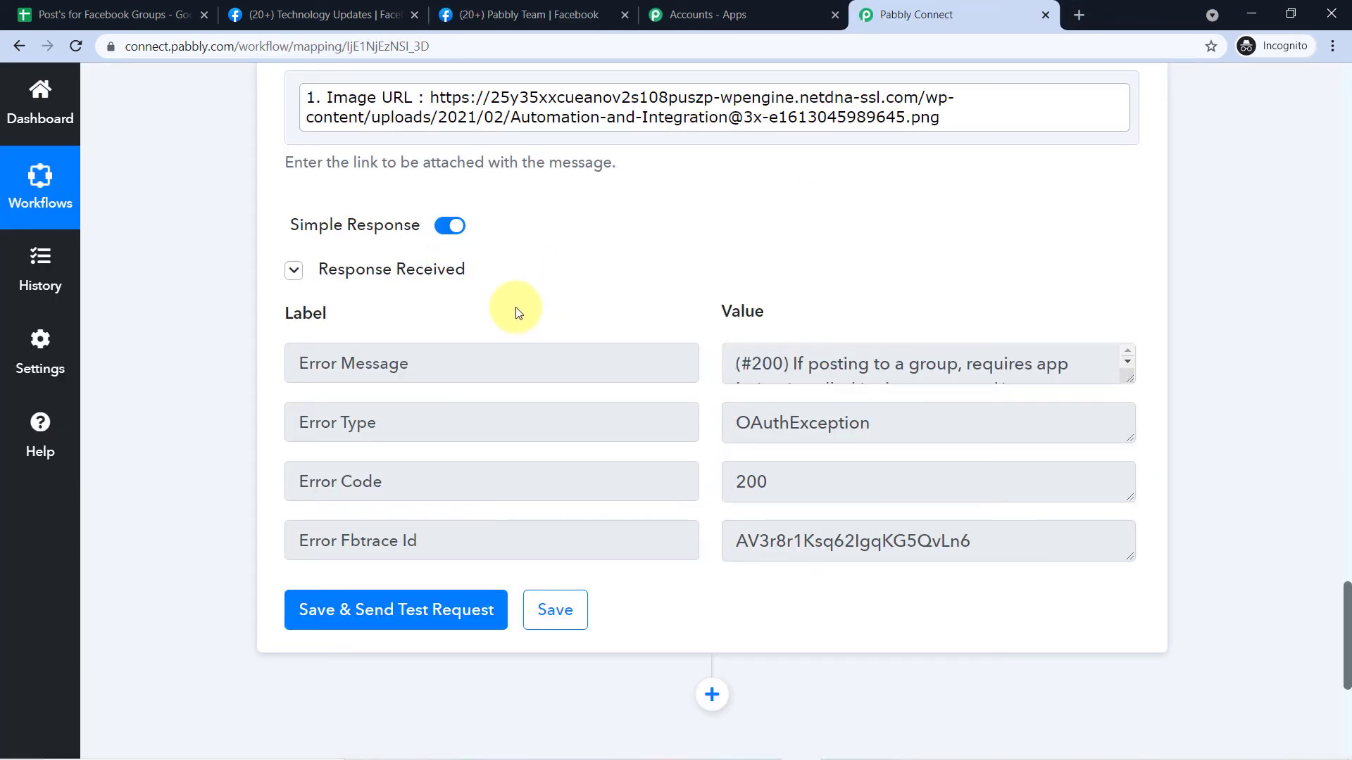
{"action": "left_click", "coordinate": [361, 617]}
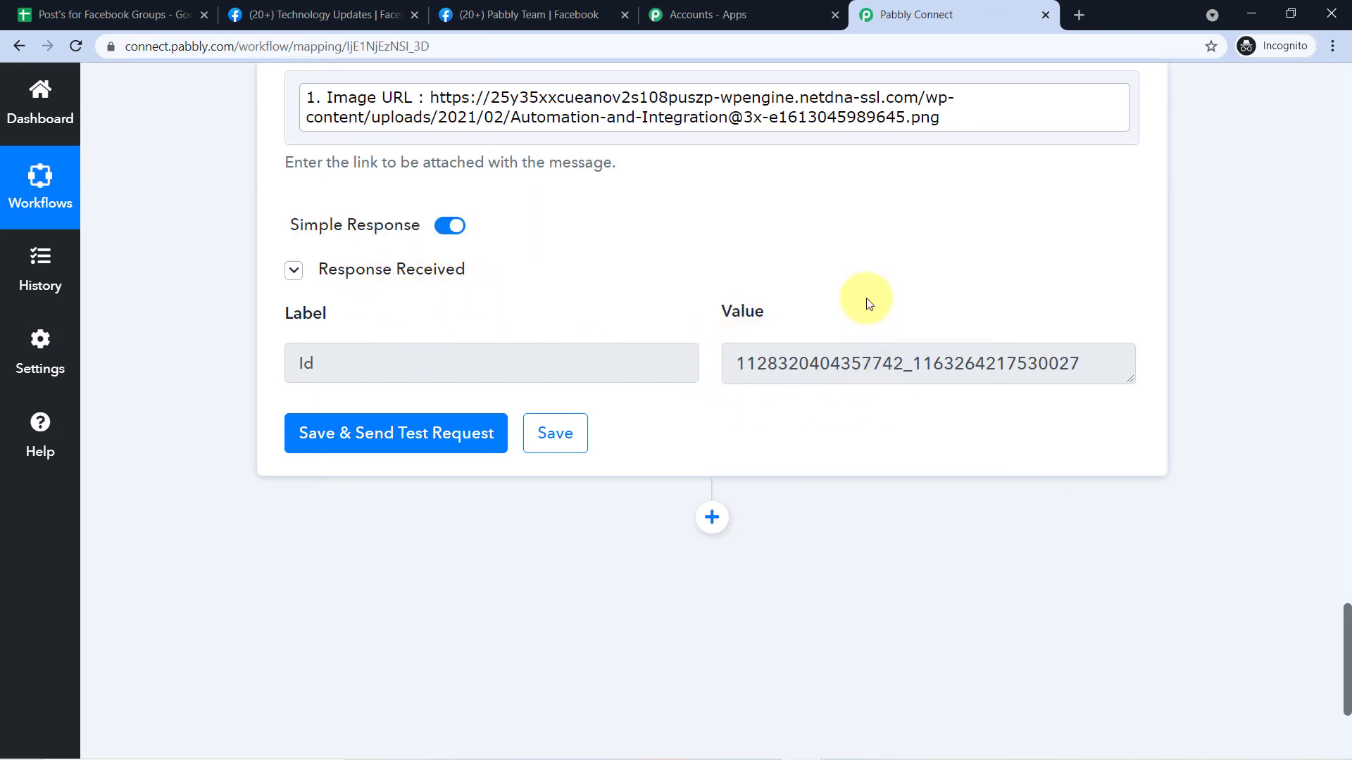
{"action": "scroll", "coordinate": [708, 282], "scroll_direction": "up", "scroll_amount": 4}
{"action": "scroll", "coordinate": [608, 244], "scroll_direction": "up", "scroll_amount": 1}
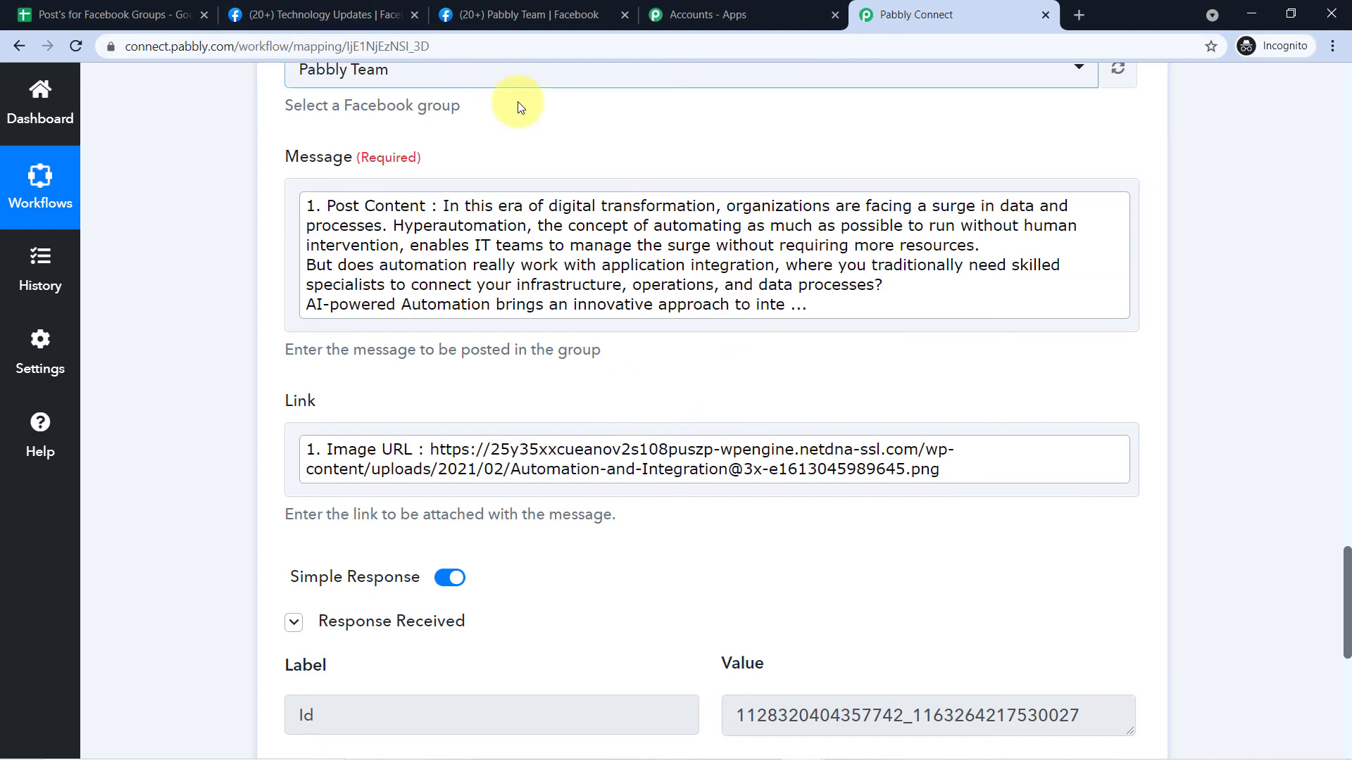
Reload the Pabbly Team group page on Facebook and check its newest post.
{"action": "left_click", "coordinate": [548, 15]}
{"action": "scroll", "coordinate": [377, 275], "scroll_direction": "up", "scroll_amount": 3}
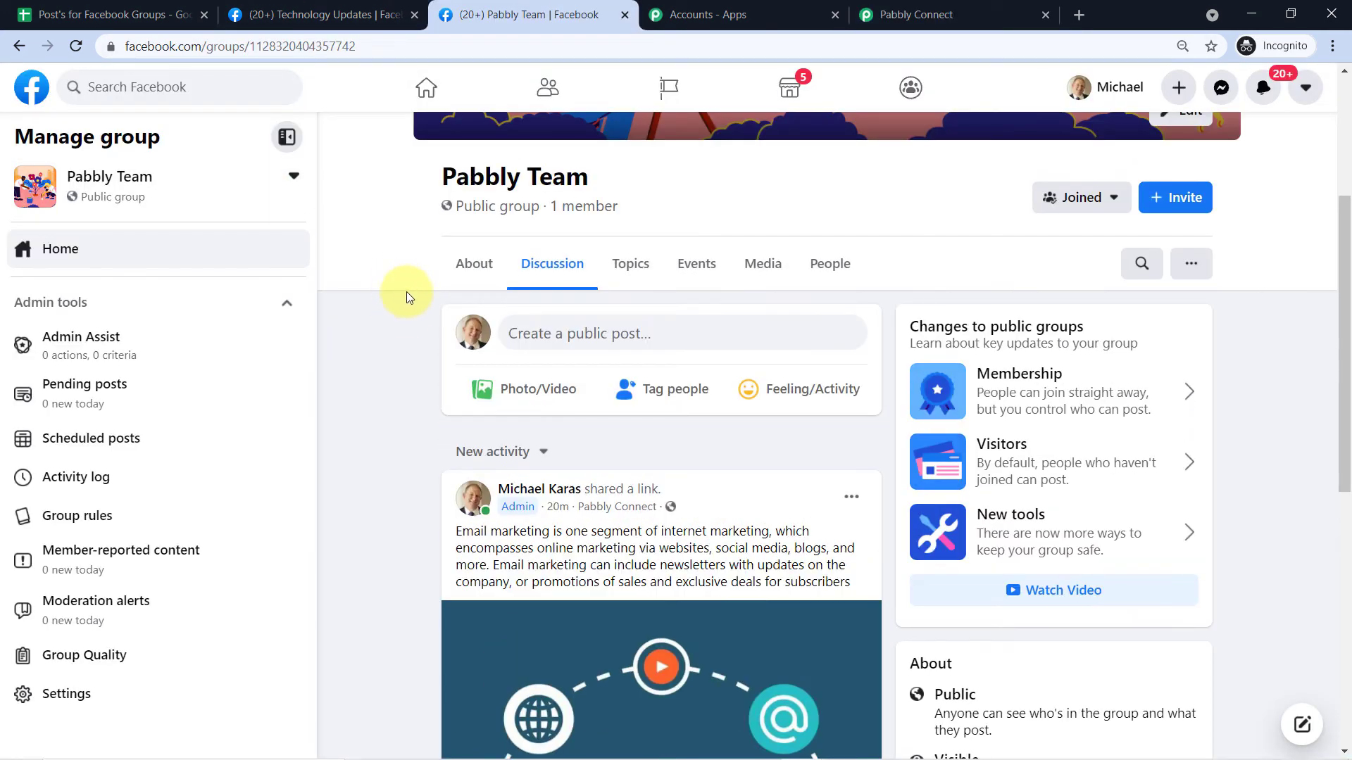
{"action": "left_click", "coordinate": [76, 46]}
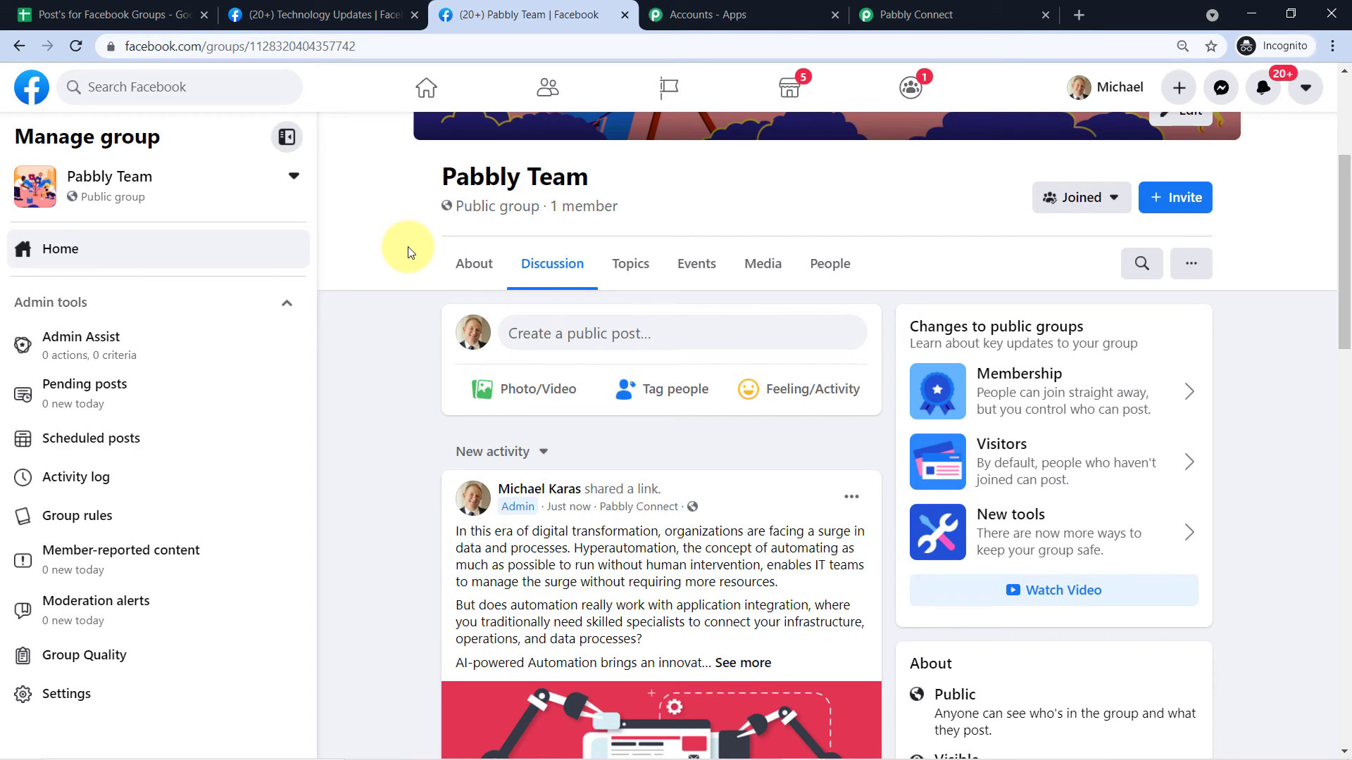
{"action": "scroll", "coordinate": [402, 293], "scroll_direction": "down", "scroll_amount": 1}
{"action": "scroll", "coordinate": [396, 383], "scroll_direction": "down", "scroll_amount": 1}
Compare the newest posts in the Technology Updates and Pabbly Team groups with the Automation and Integration row in Google Sheets.
{"action": "left_click", "coordinate": [356, 15]}
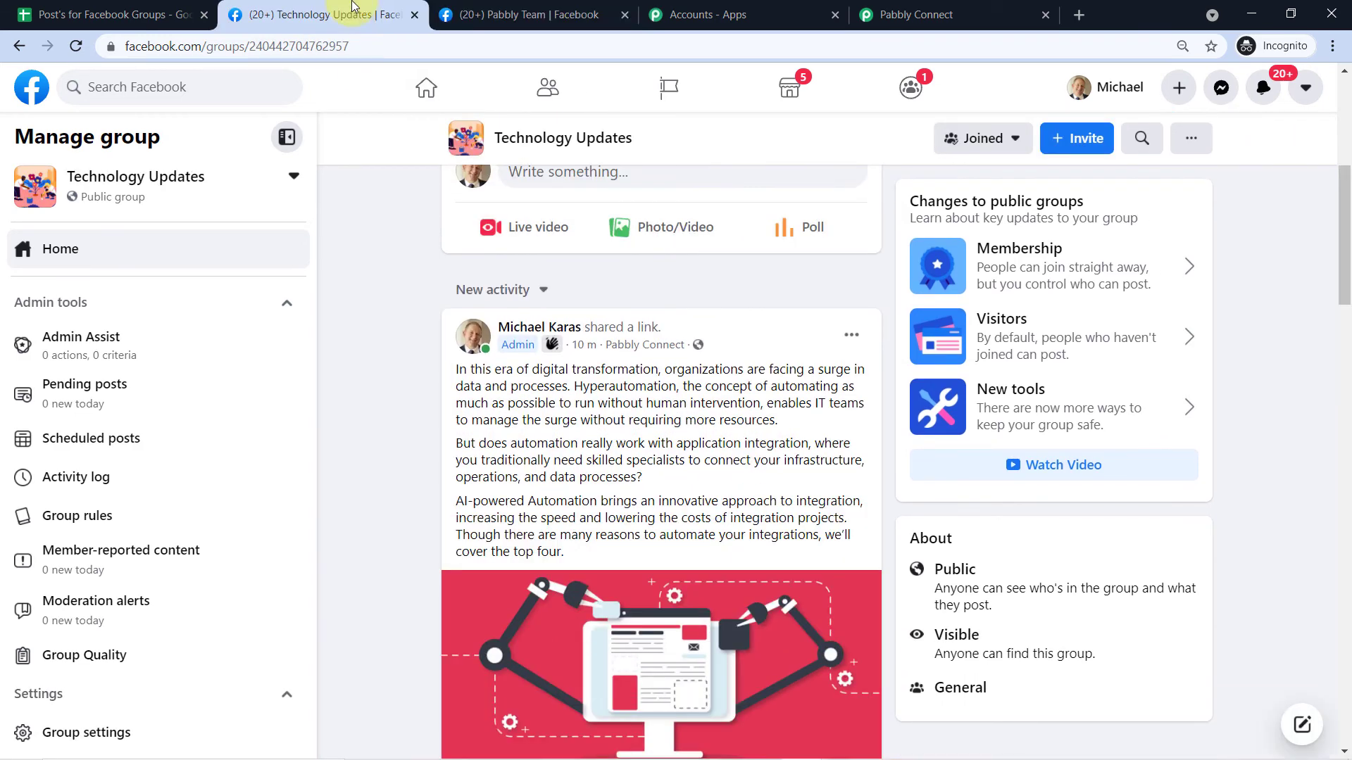
{"action": "scroll", "coordinate": [435, 254], "scroll_direction": "down", "scroll_amount": 1}
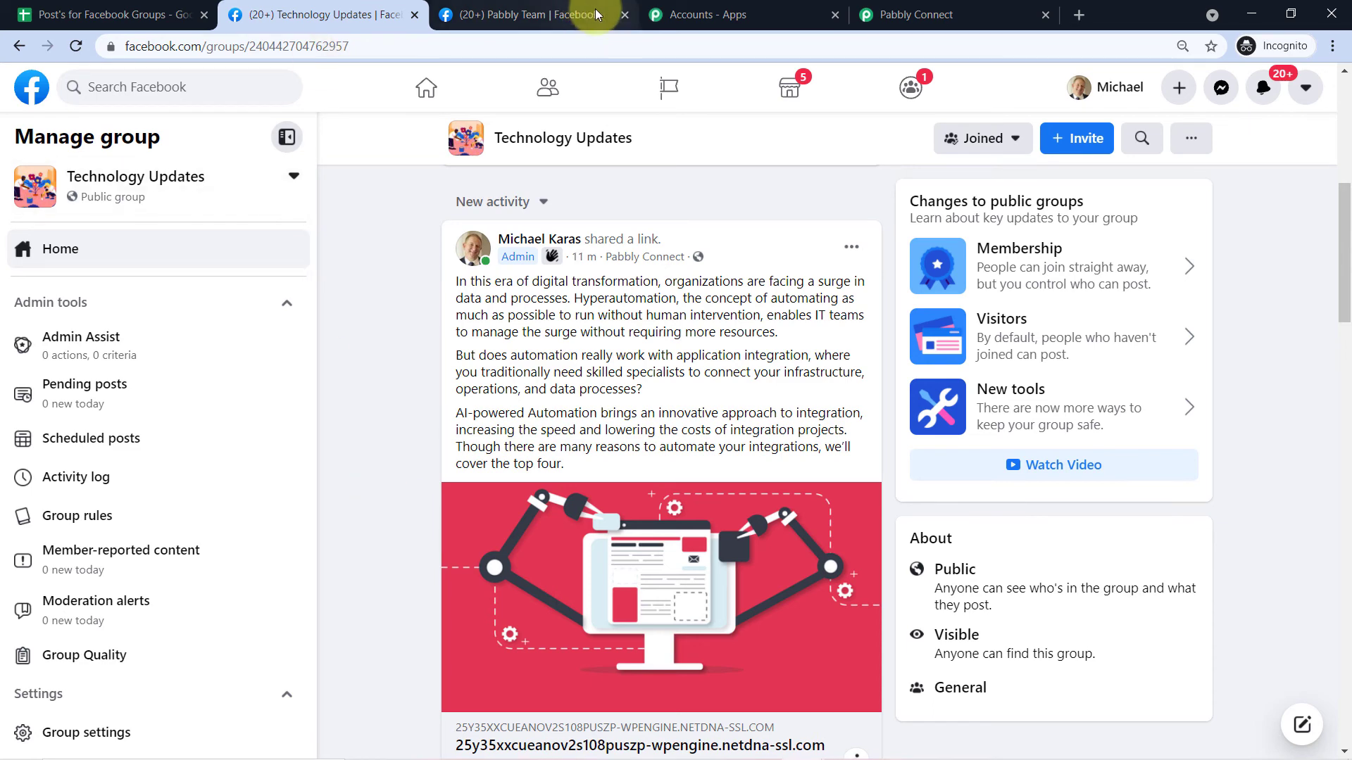
{"action": "left_click", "coordinate": [557, 15]}
{"action": "scroll", "coordinate": [401, 236], "scroll_direction": "down", "scroll_amount": 1}
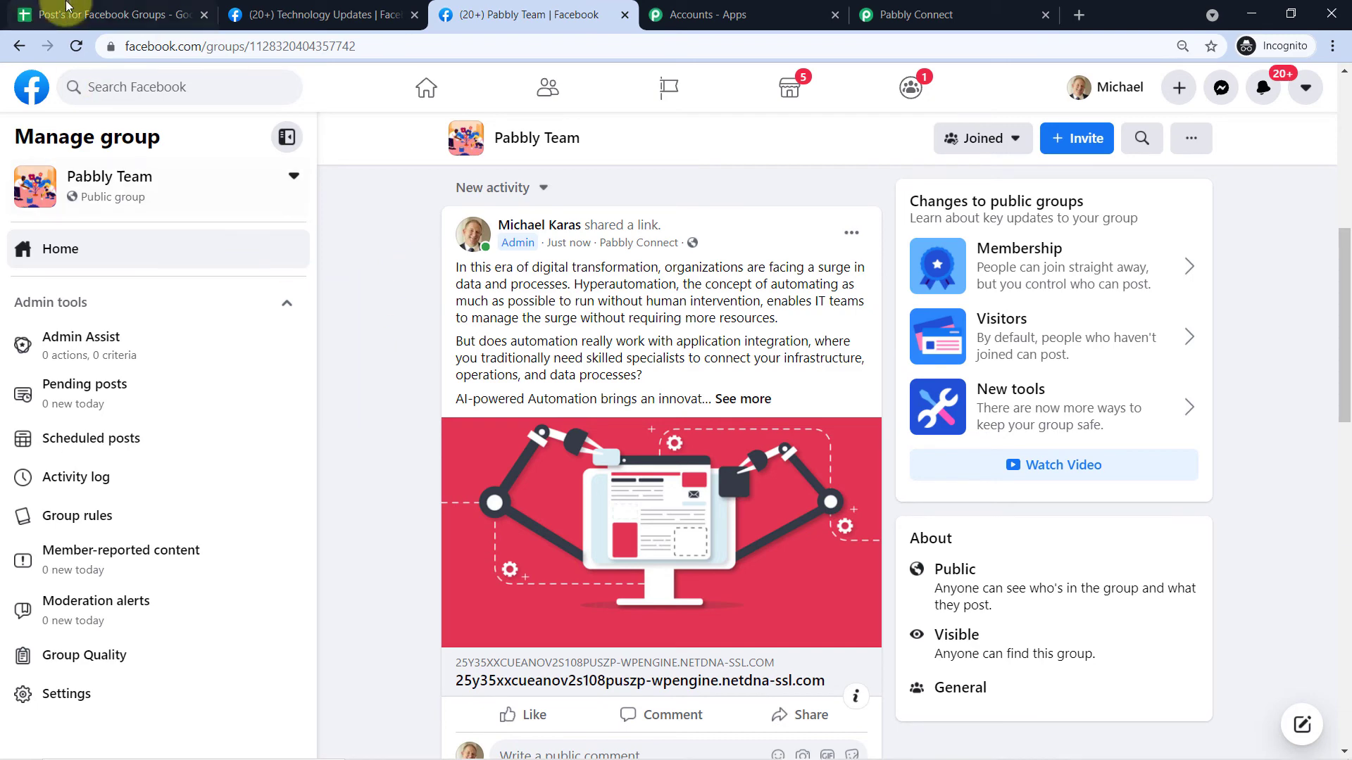
{"action": "left_click", "coordinate": [64, 14]}
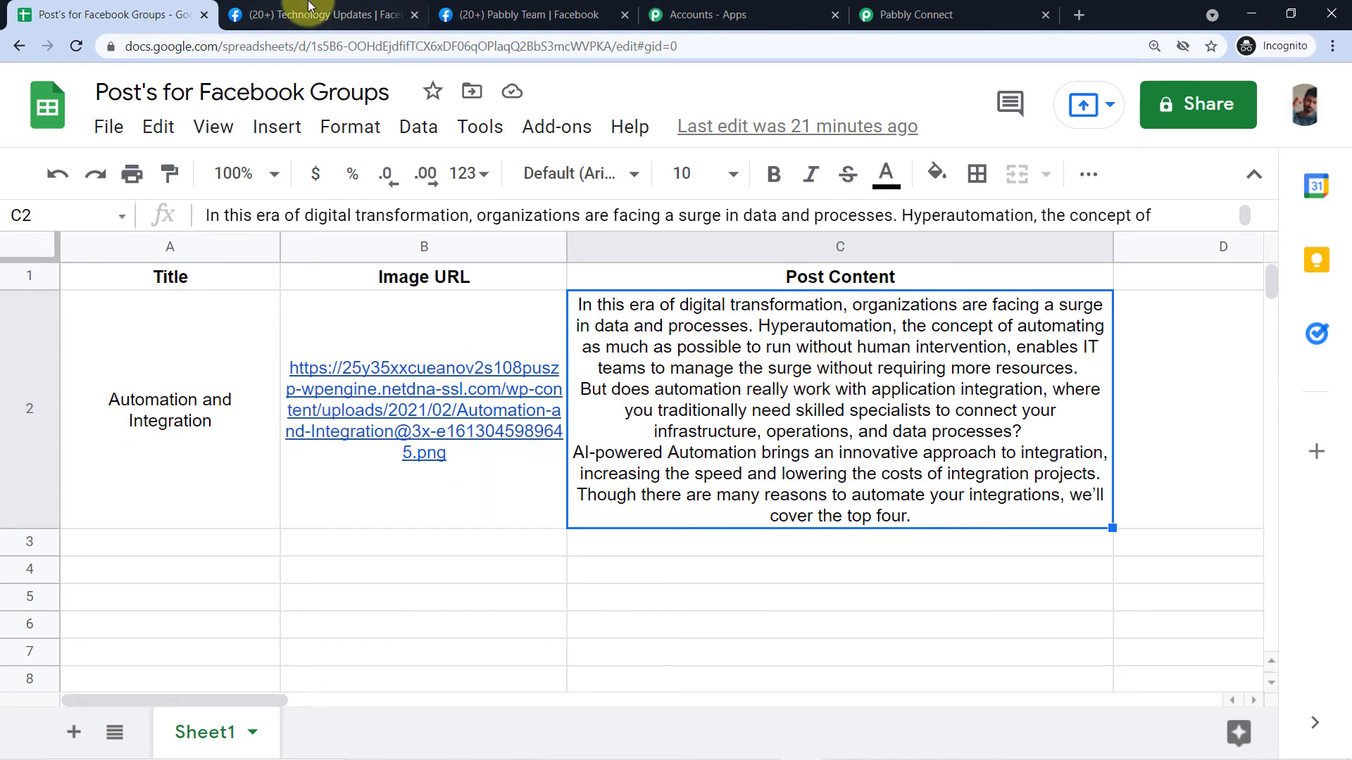
{"action": "left_click", "coordinate": [310, 15]}
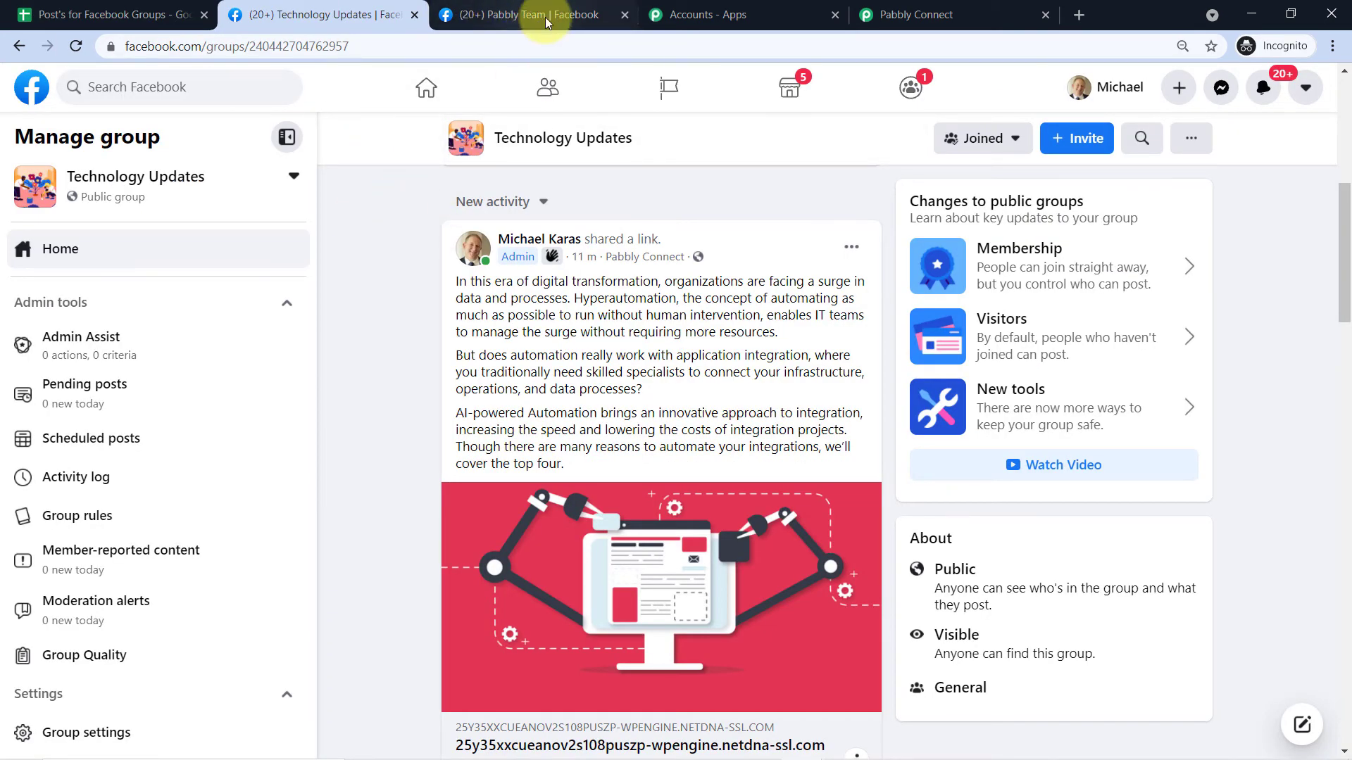
{"action": "left_click", "coordinate": [517, 14]}
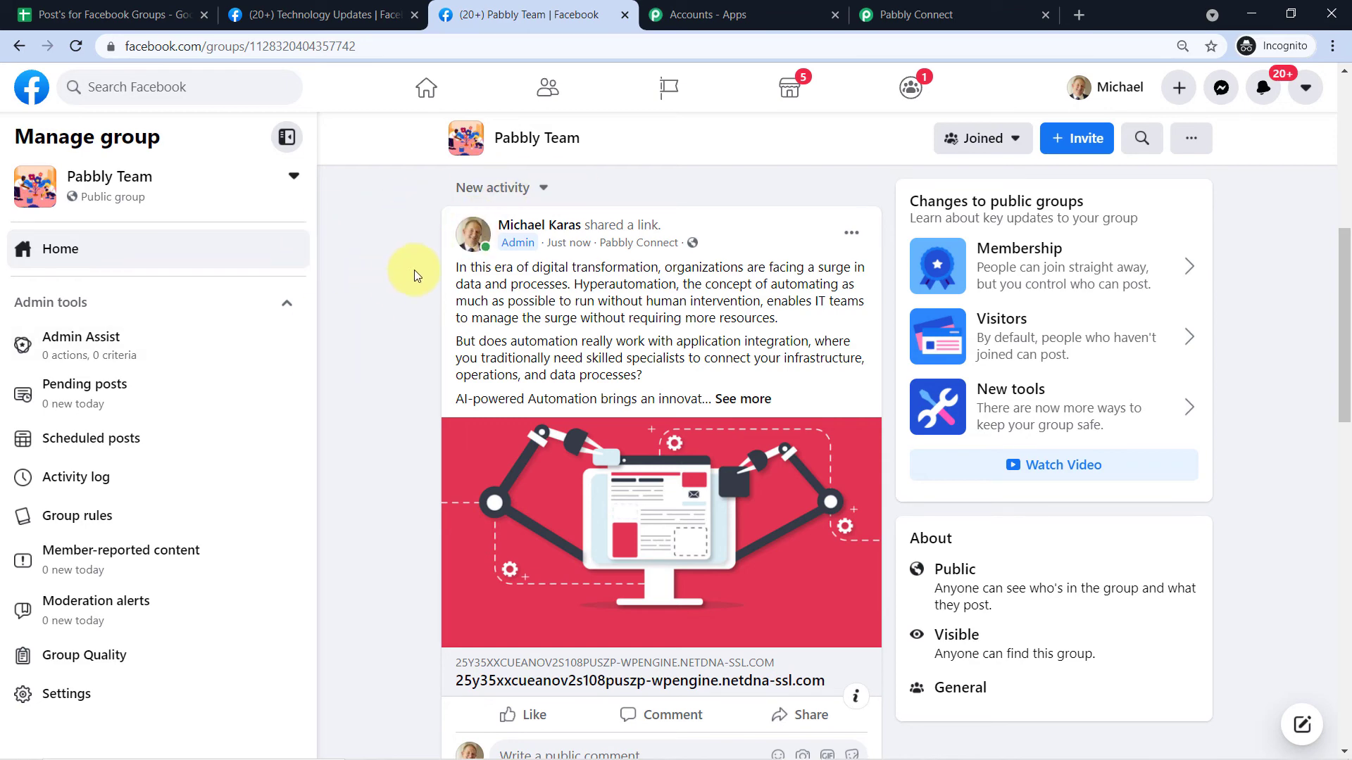
{"action": "scroll", "coordinate": [396, 284], "scroll_direction": "up", "scroll_amount": 3}
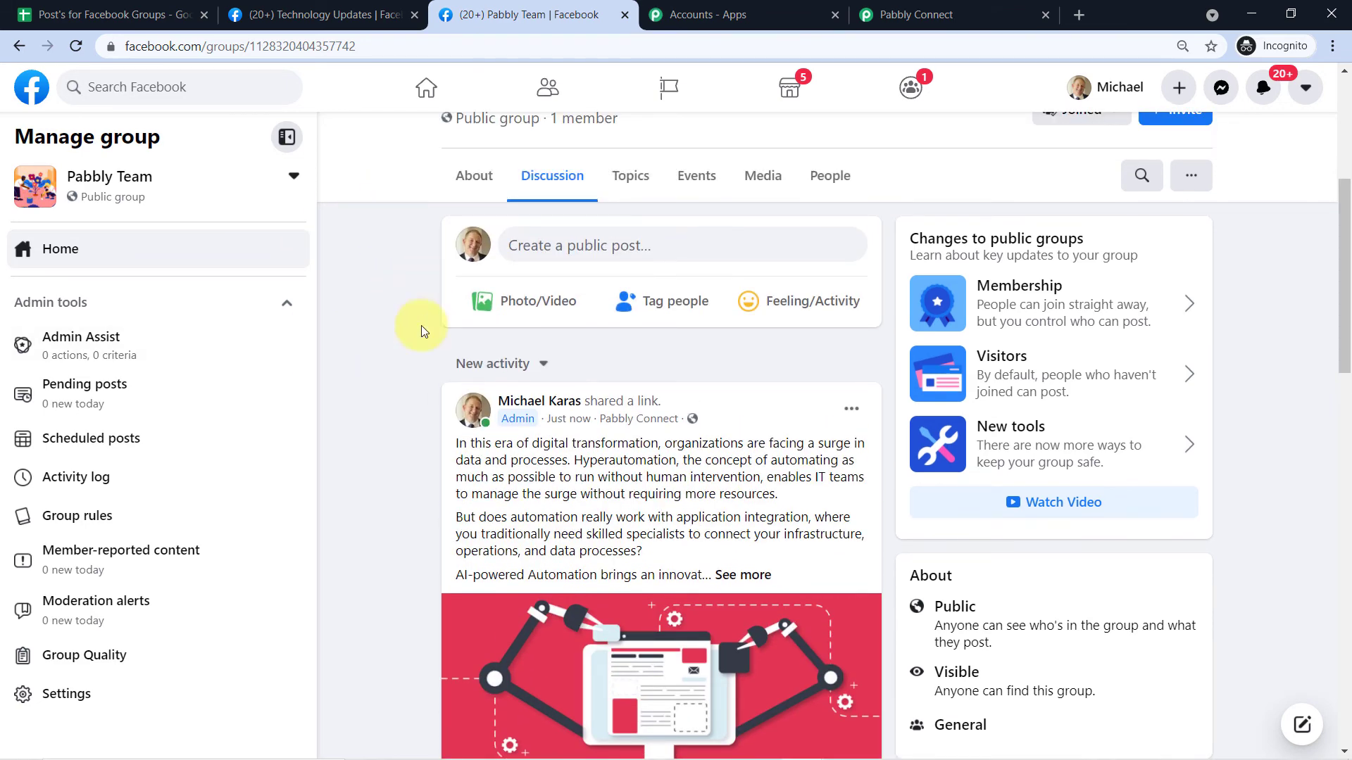
Review the Title, Image URL and Post Content columns in Google Sheets, then revisit both Facebook groups.
{"action": "left_click", "coordinate": [116, 14]}
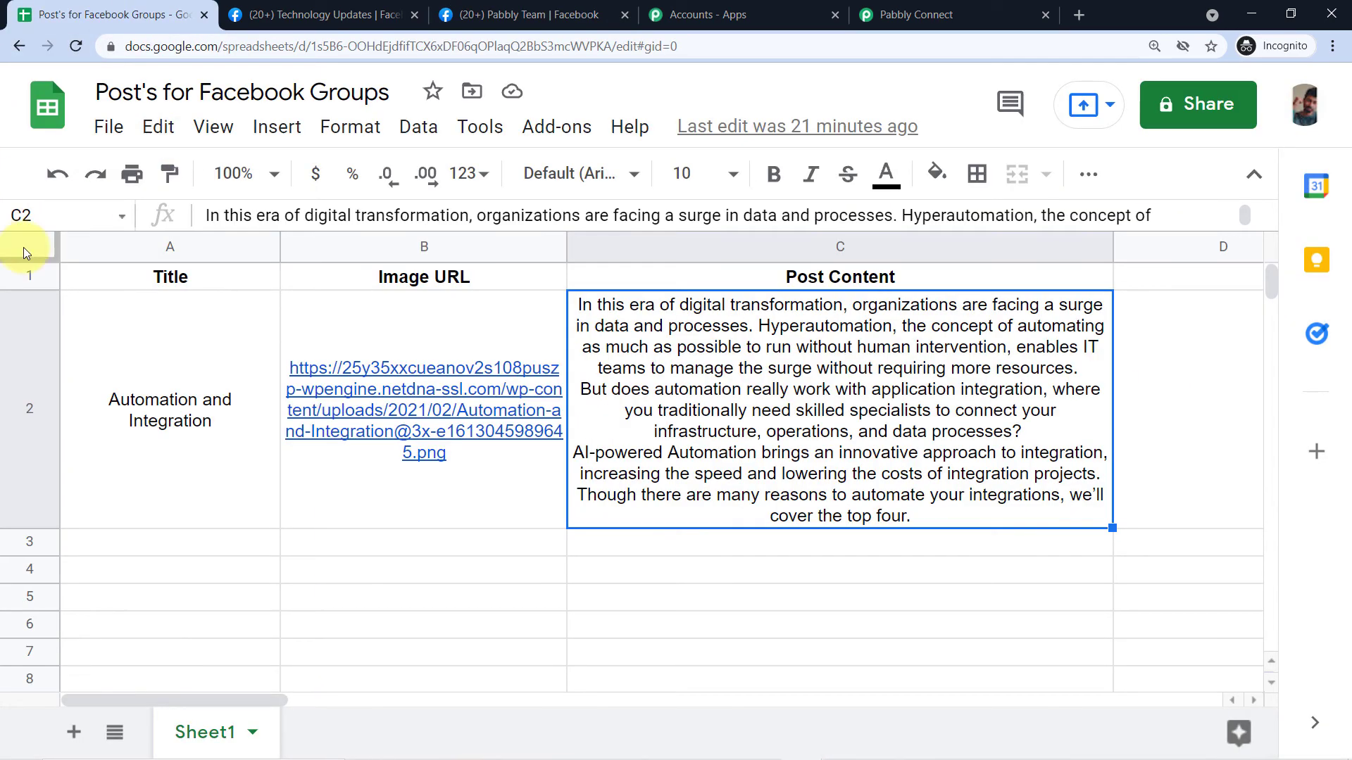
{"action": "scroll", "coordinate": [151, 289], "scroll_direction": "down", "scroll_amount": 3}
{"action": "scroll", "coordinate": [286, 321], "scroll_direction": "up", "scroll_amount": 3}
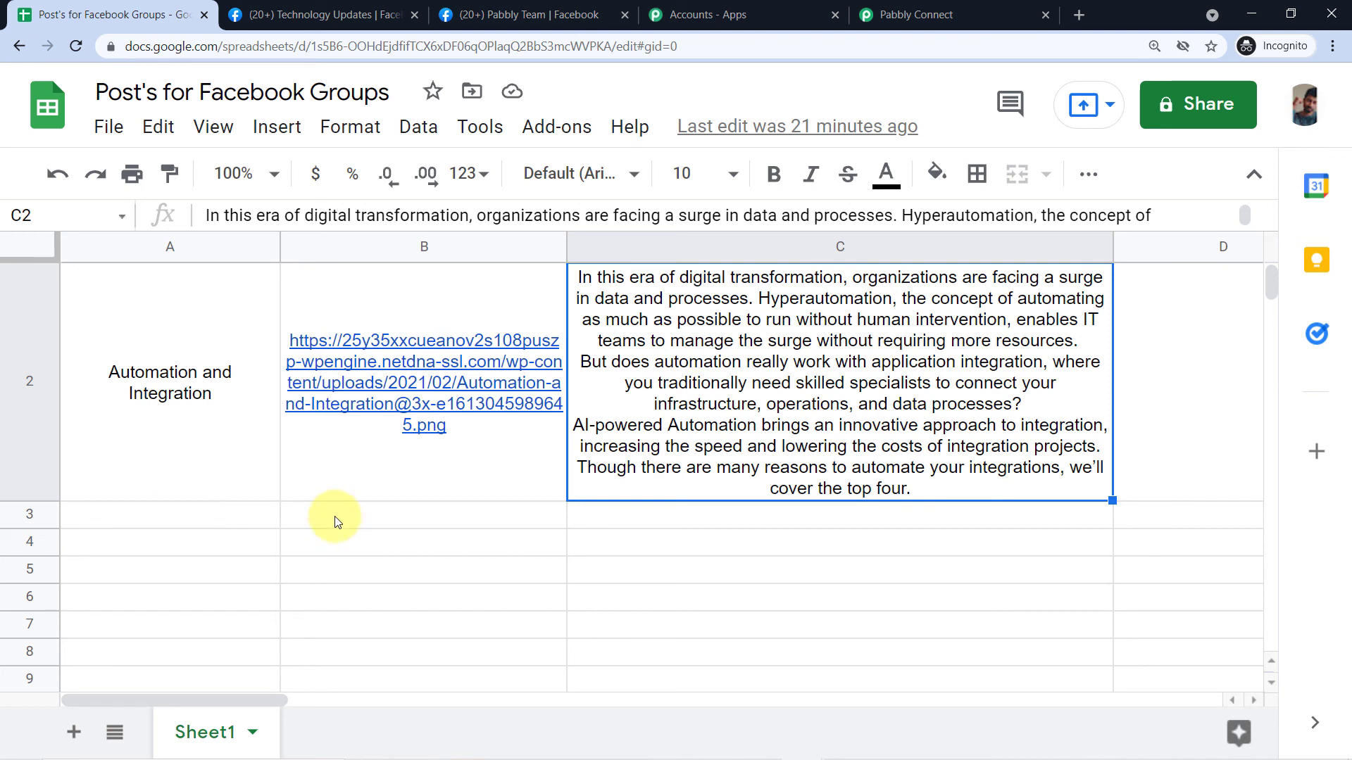
{"action": "scroll", "coordinate": [333, 519], "scroll_direction": "up", "scroll_amount": 1}
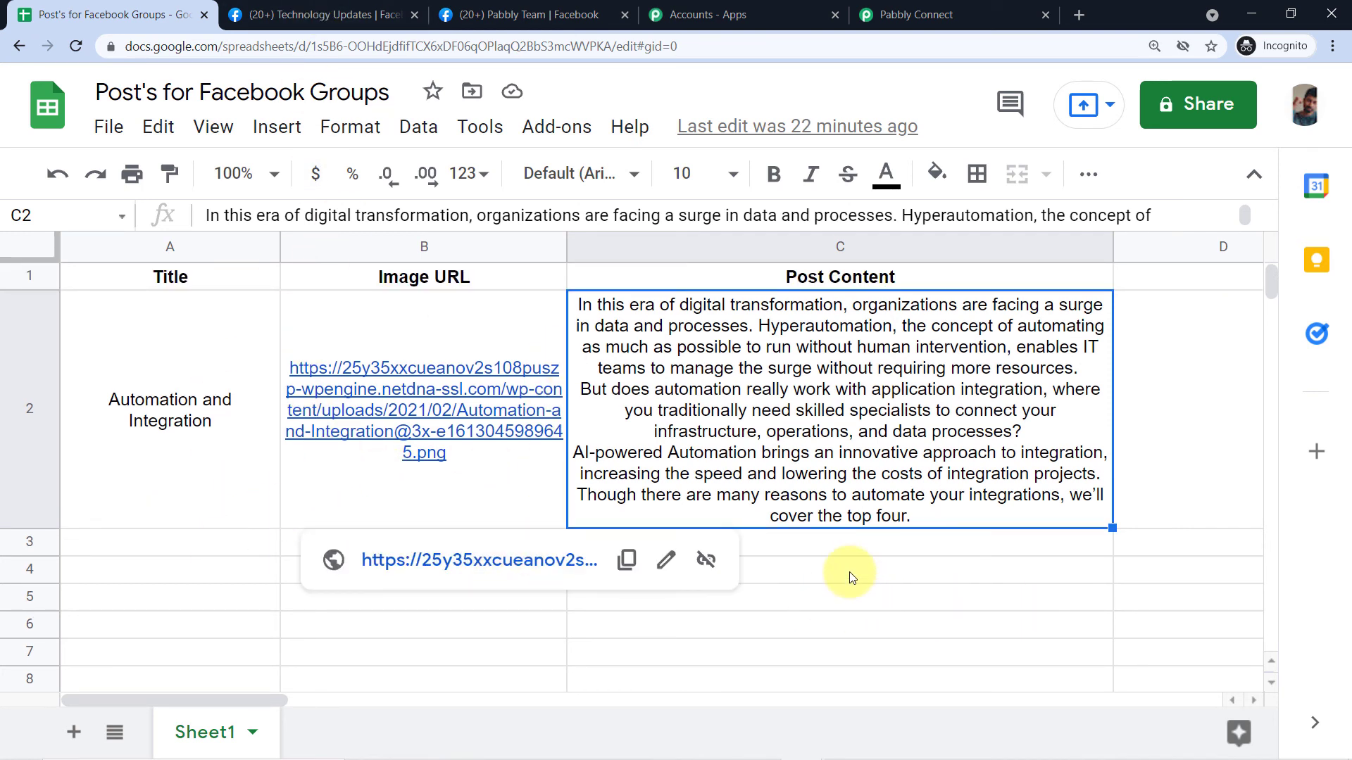
{"action": "left_click", "coordinate": [331, 14]}
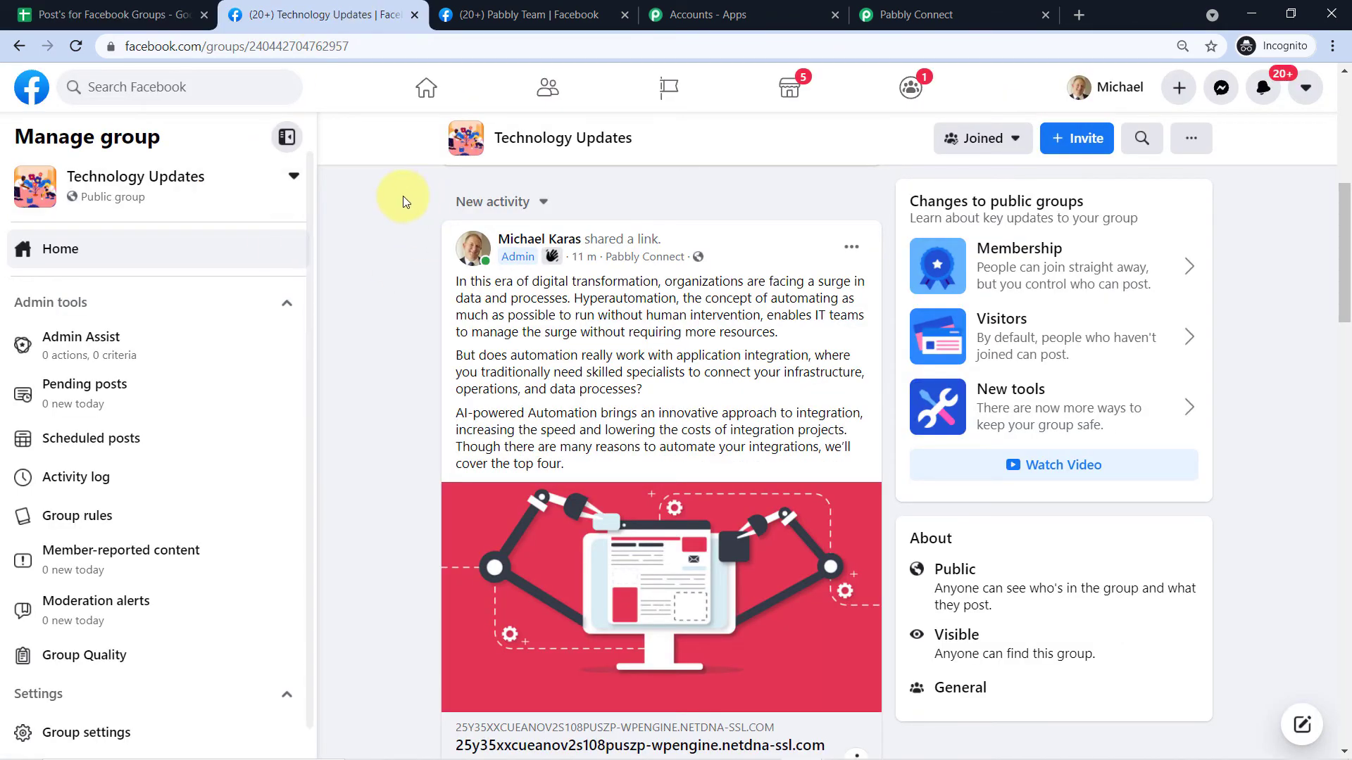
{"action": "left_click", "coordinate": [553, 14]}
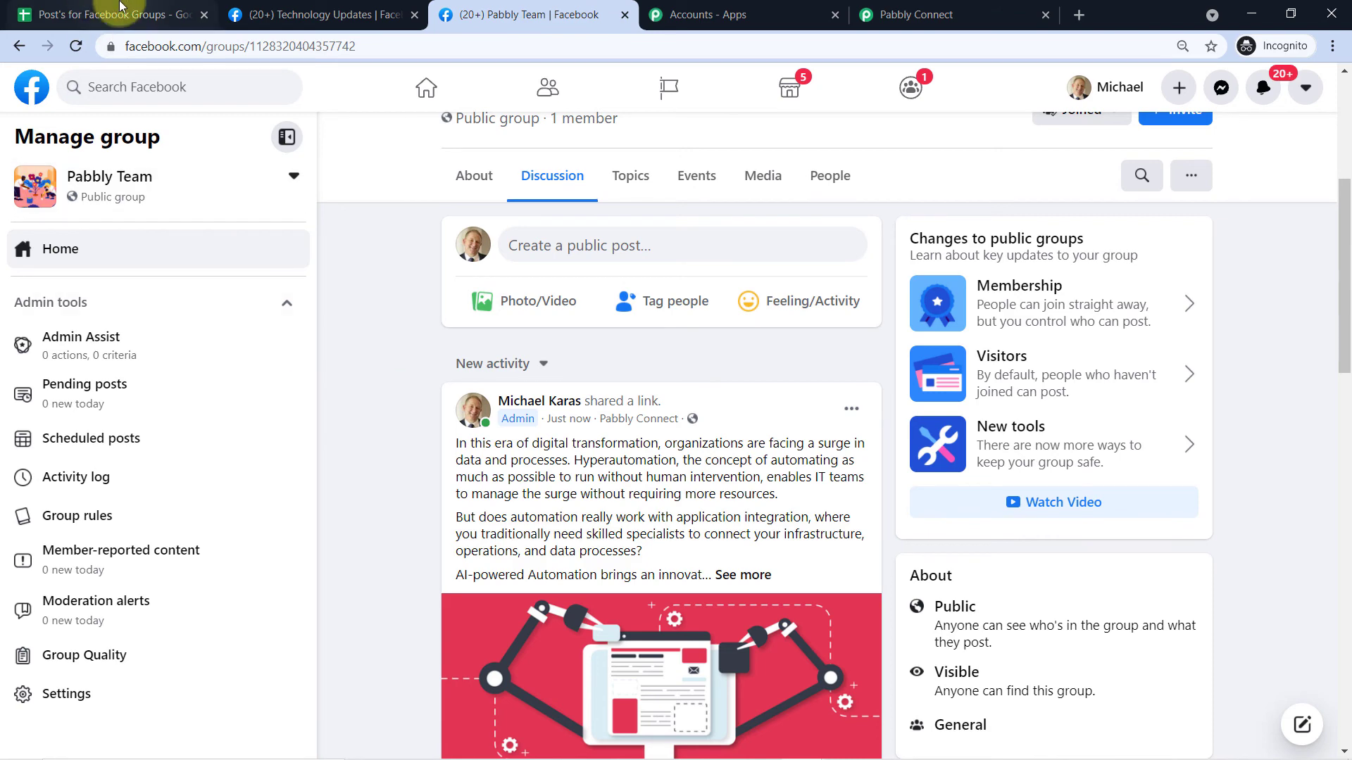
In Google Sheets, fill row 3 with the title Email Parse, the mailparser.io email-parser-workflow.png image URL, and post content about Pabbly Email Parser.
{"action": "left_click", "coordinate": [116, 14]}
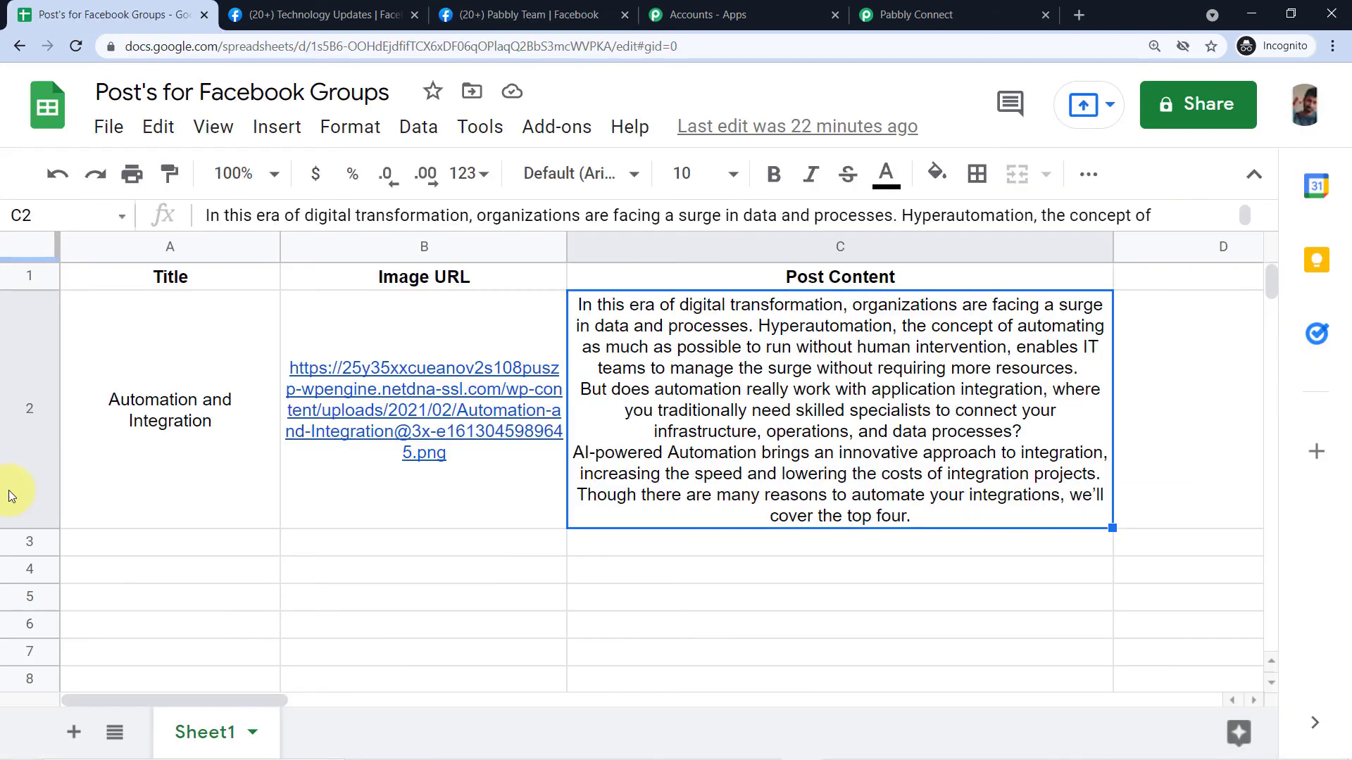
{"action": "left_click", "coordinate": [199, 551]}
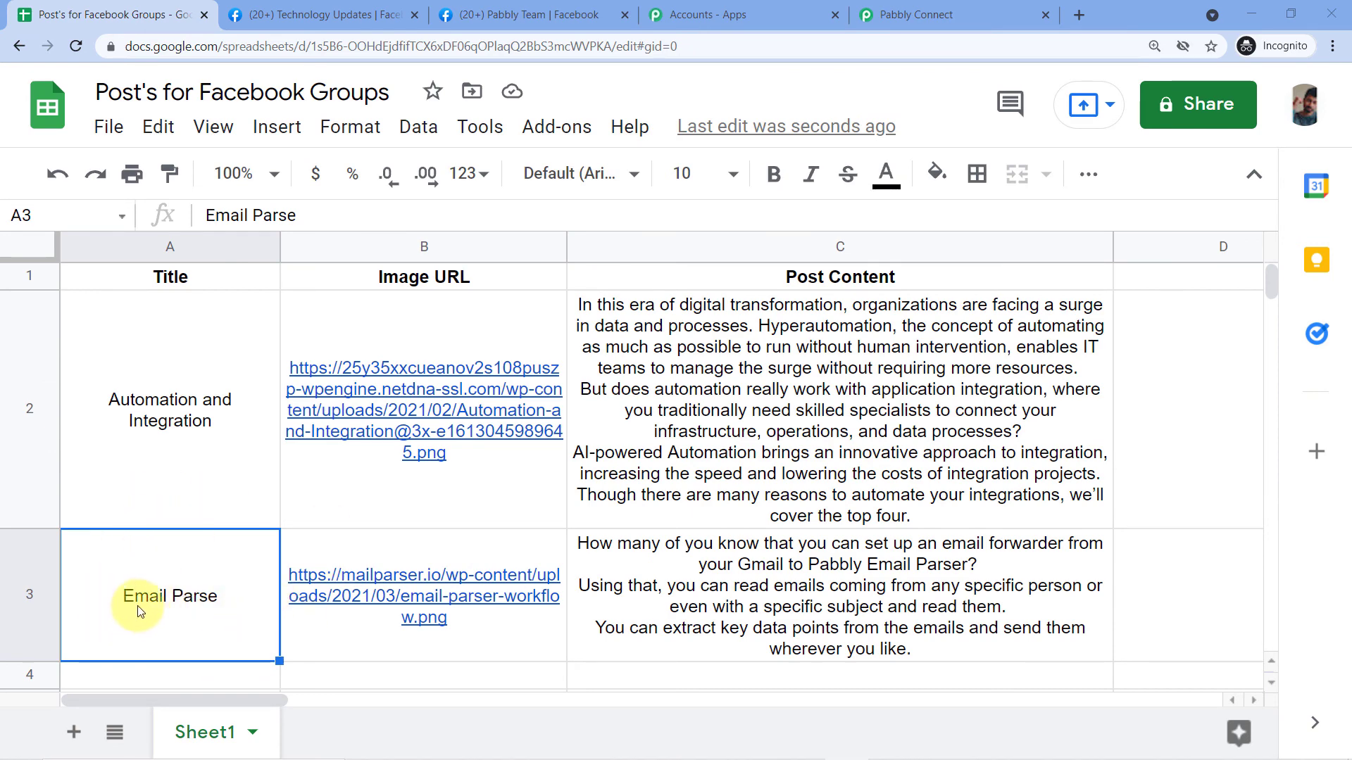
{"action": "left_click", "coordinate": [458, 547]}
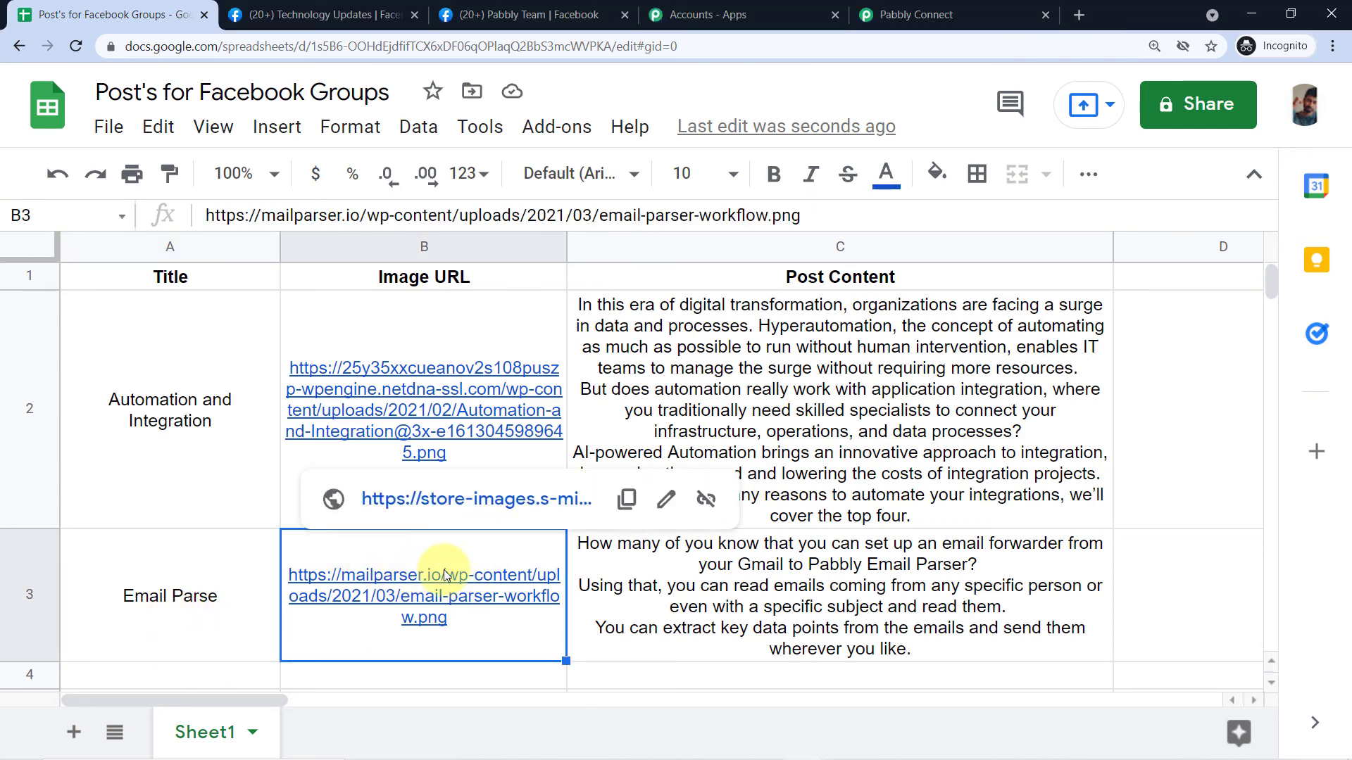
{"action": "left_click", "coordinate": [701, 559]}
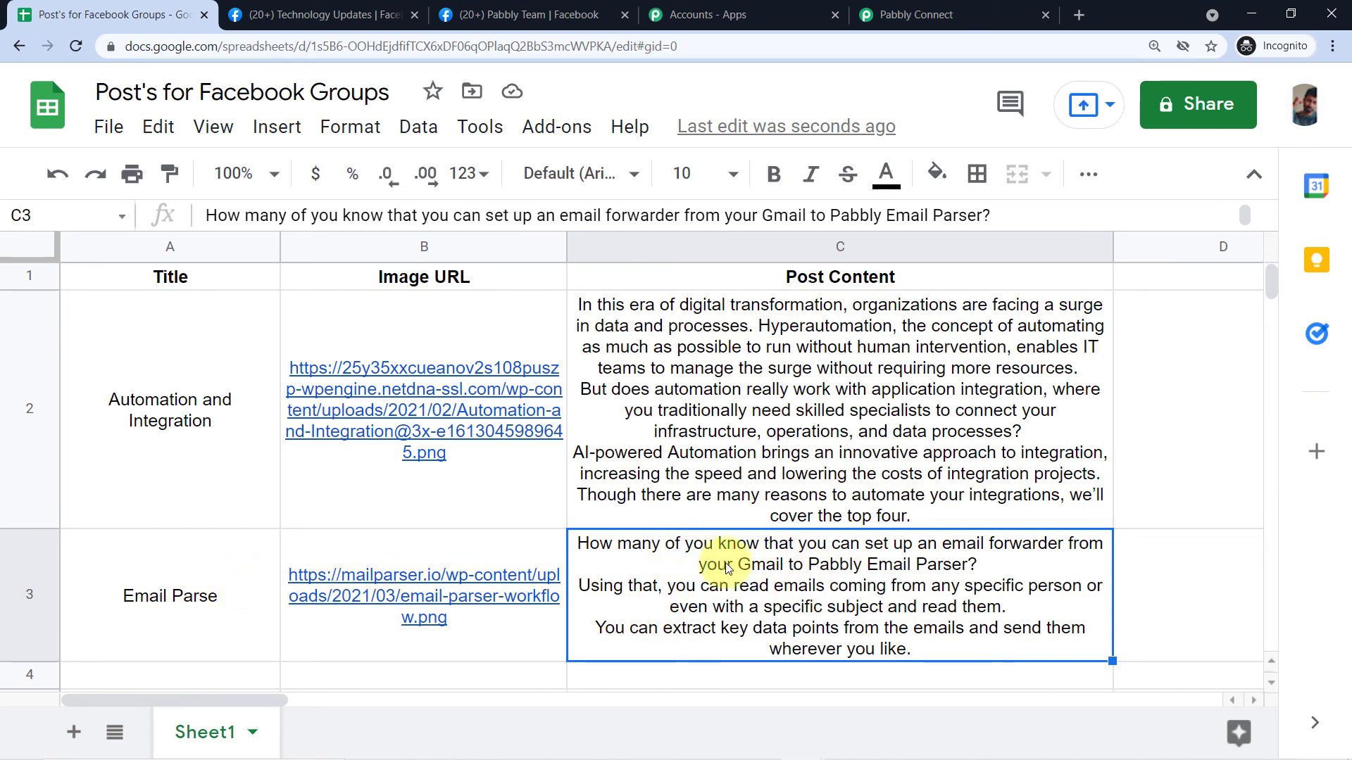
Reload the Technology Updates group on Facebook and check its feed for the Email Parse row's post.
{"action": "left_click", "coordinate": [354, 6]}
{"action": "scroll", "coordinate": [398, 266], "scroll_direction": "down", "scroll_amount": 1}
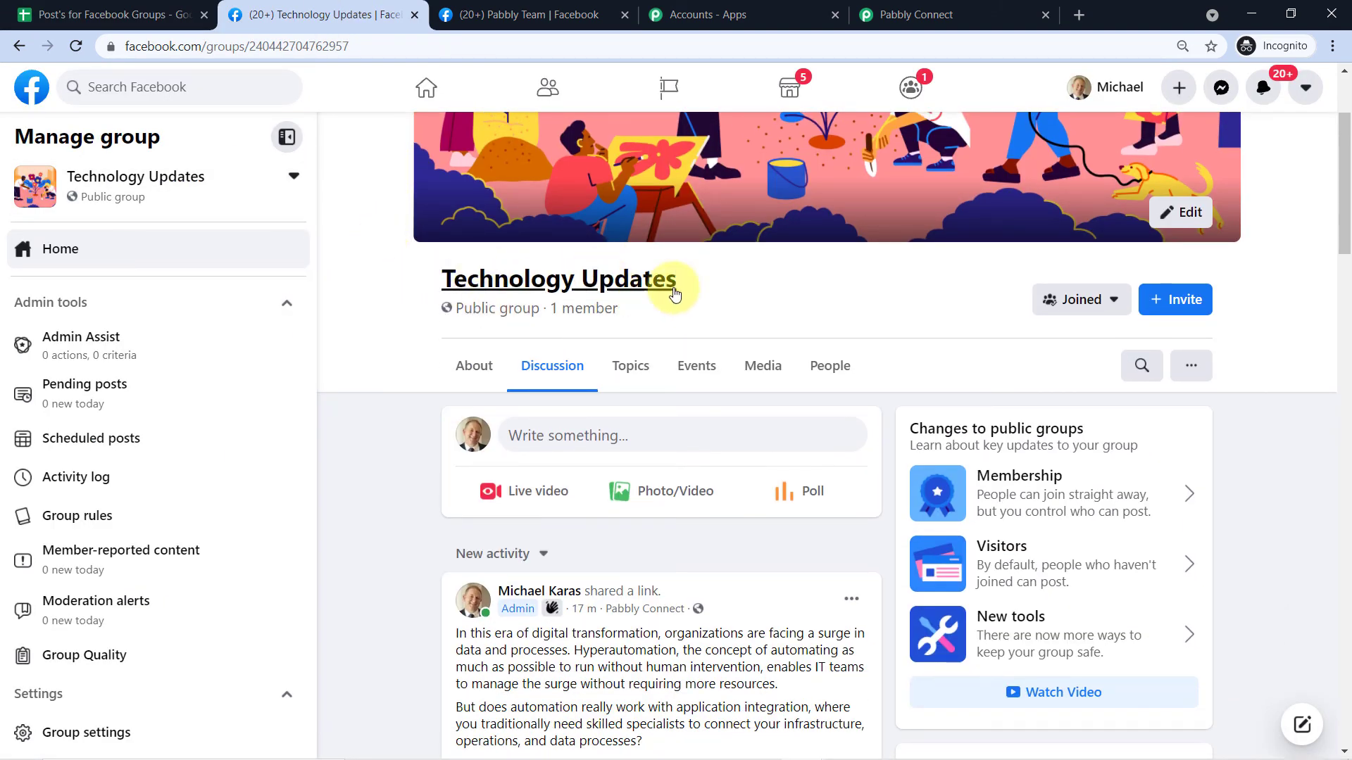
{"action": "left_click", "coordinate": [75, 45]}
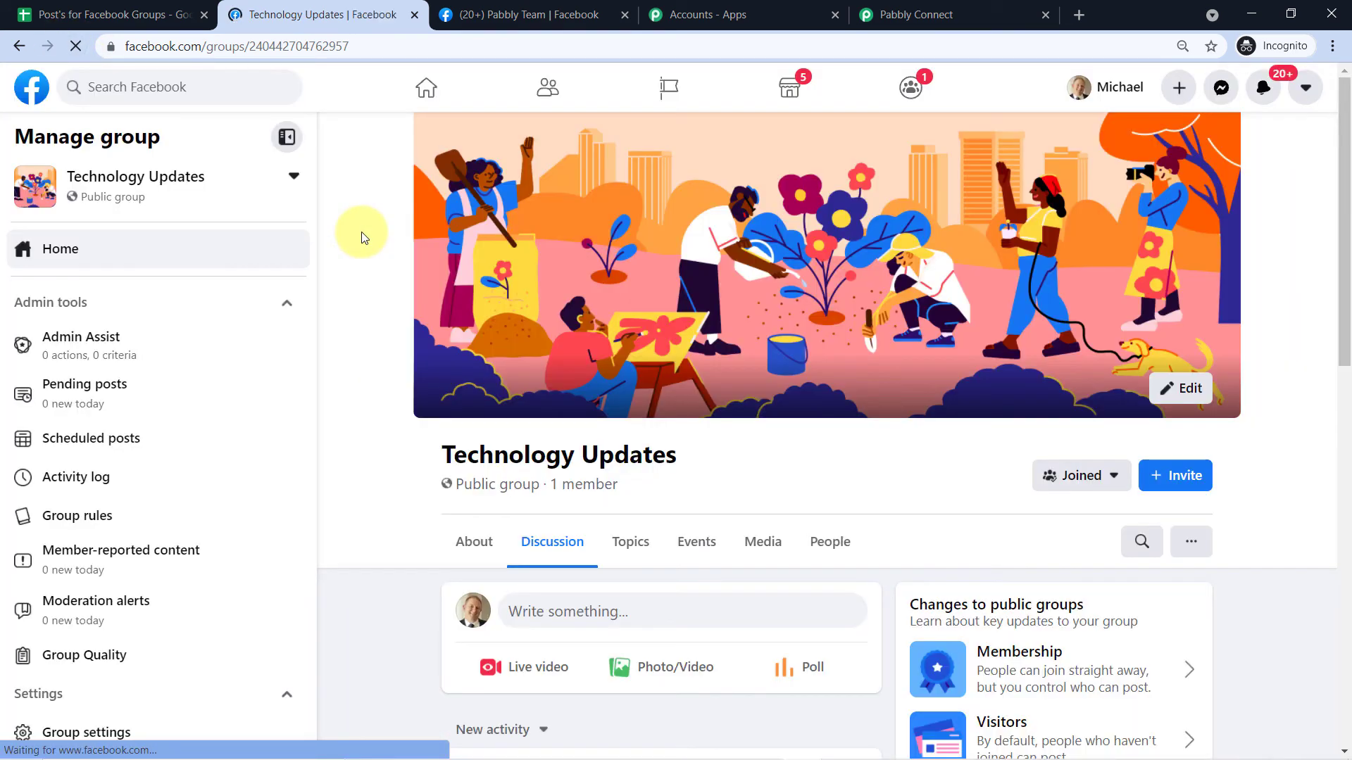
{"action": "scroll", "coordinate": [377, 368], "scroll_direction": "down", "scroll_amount": 5}
{"action": "scroll", "coordinate": [382, 361], "scroll_direction": "up", "scroll_amount": 2}
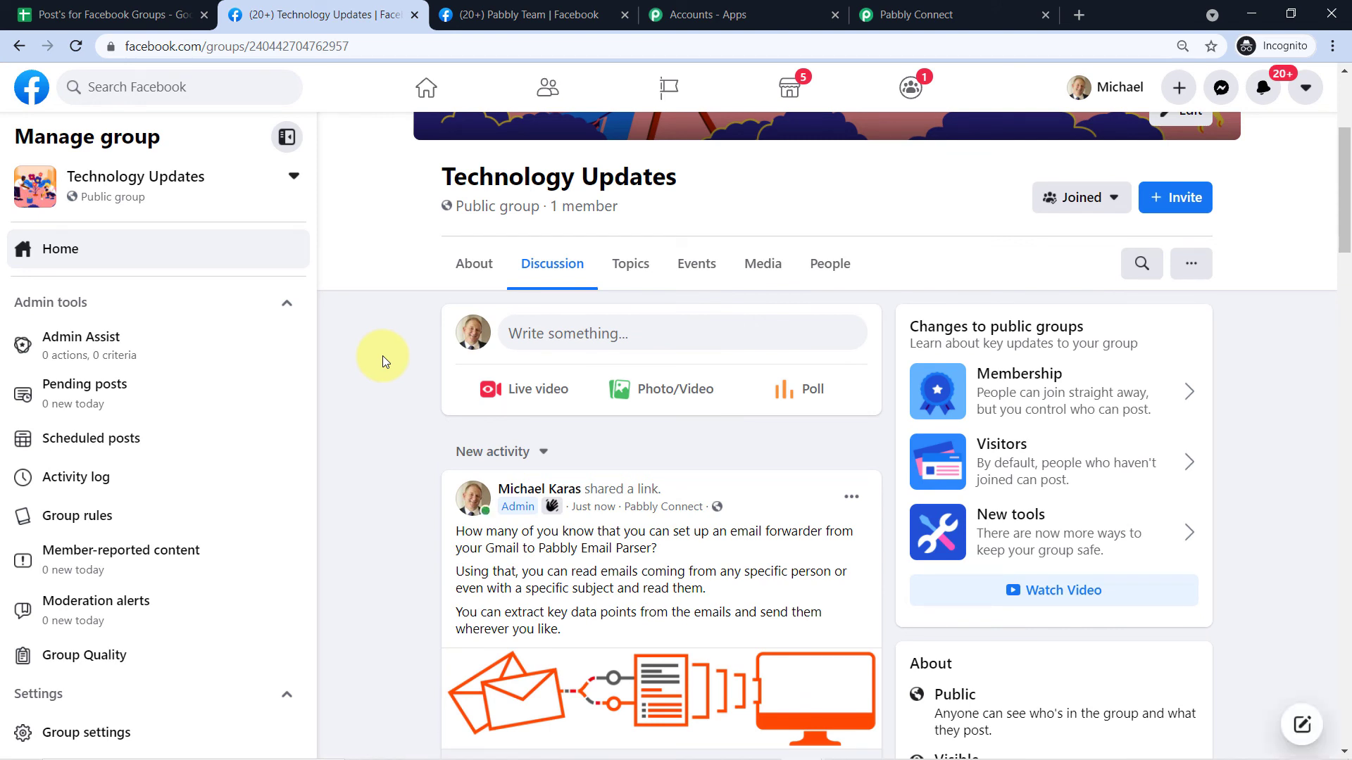
{"action": "scroll", "coordinate": [395, 373], "scroll_direction": "down", "scroll_amount": 1}
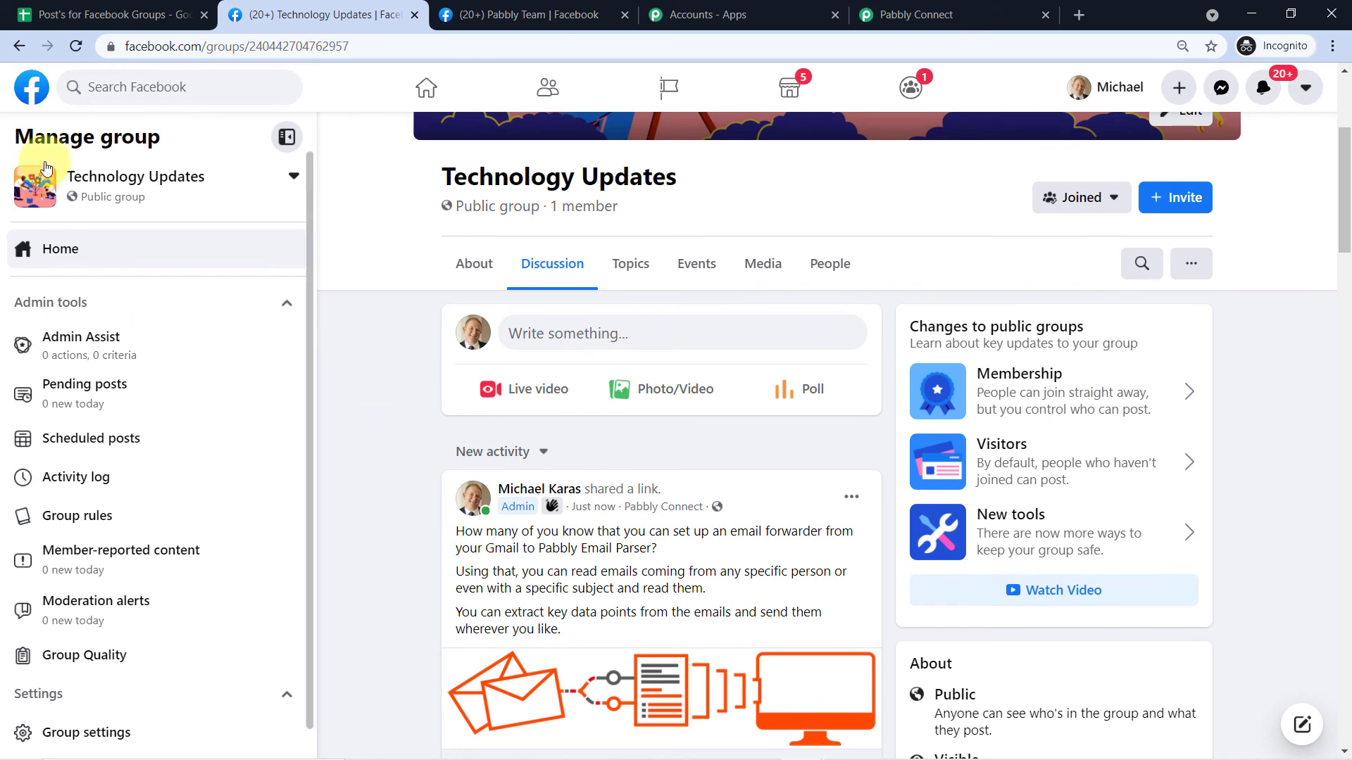
Compare the Email Parse row in Google Sheets with the newest post in the Technology Updates group on Facebook.
{"action": "left_click", "coordinate": [49, 14]}
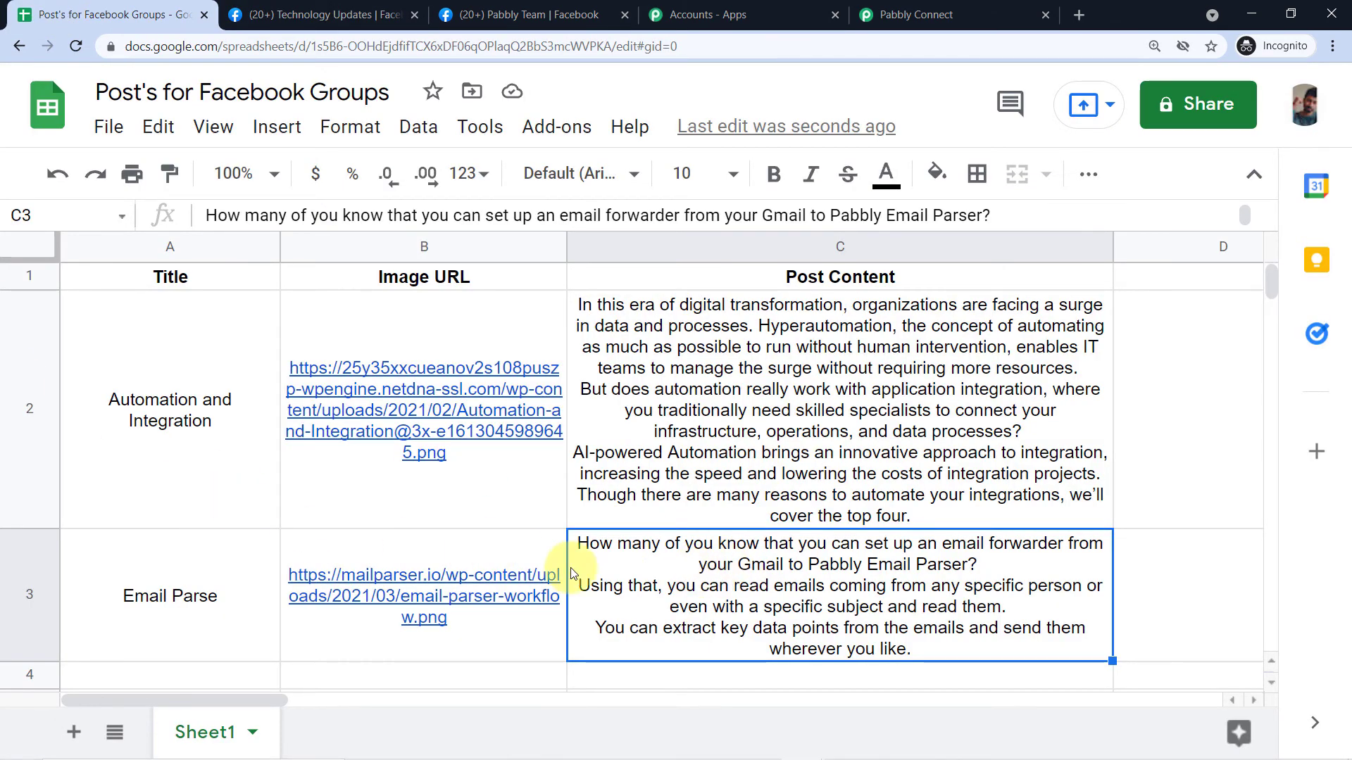
{"action": "left_click", "coordinate": [338, 16]}
{"action": "scroll", "coordinate": [387, 431], "scroll_direction": "down", "scroll_amount": 2}
{"action": "scroll", "coordinate": [386, 433], "scroll_direction": "up", "scroll_amount": 2}
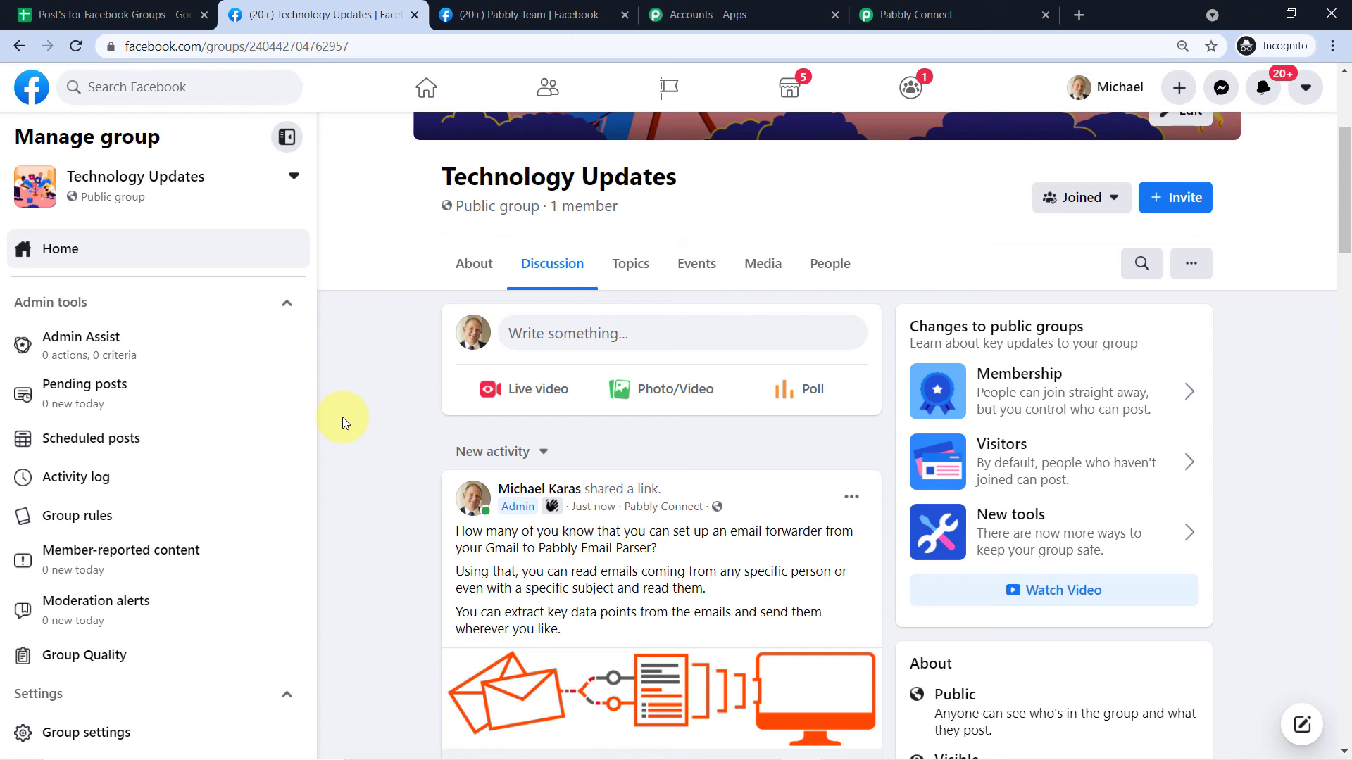
{"action": "scroll", "coordinate": [343, 423], "scroll_direction": "down", "scroll_amount": 2}
{"action": "scroll", "coordinate": [338, 416], "scroll_direction": "up", "scroll_amount": 2}
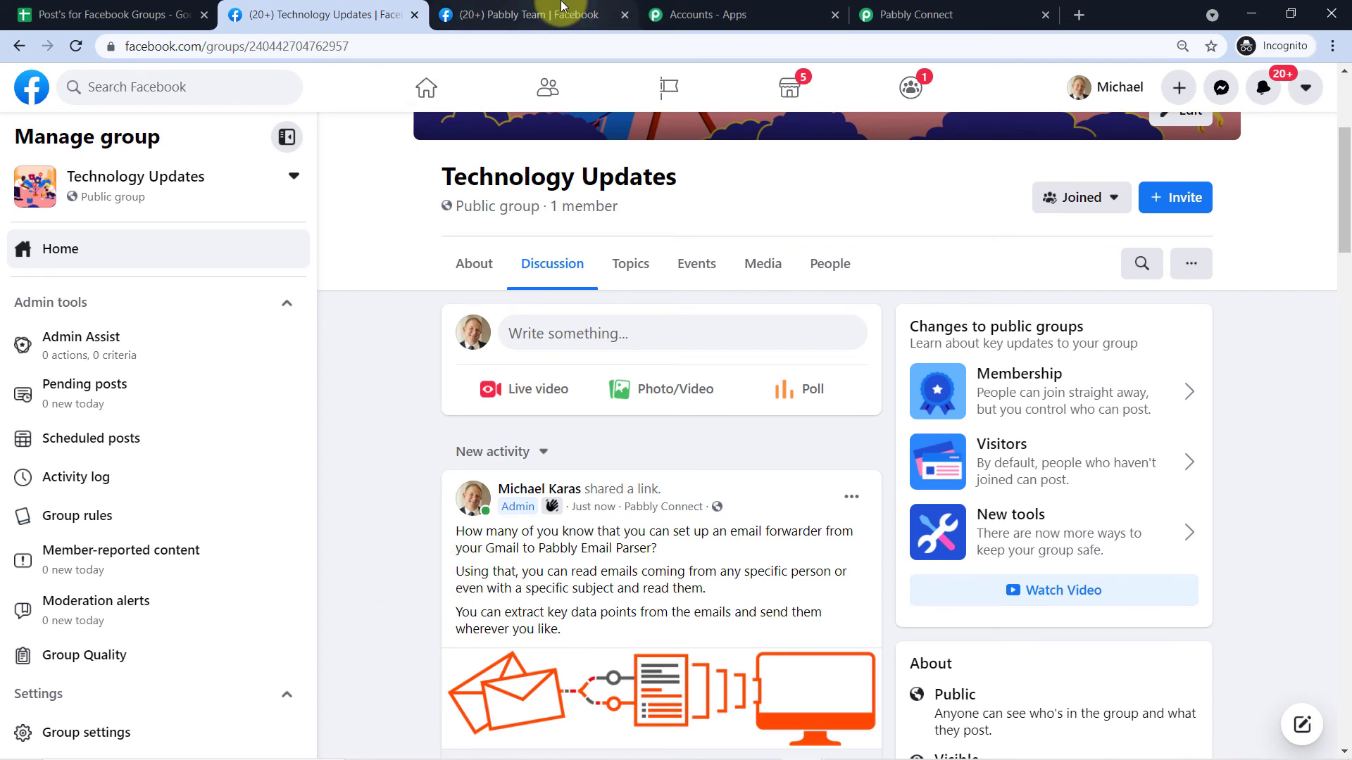
Reload the Pabbly Team group on Facebook and check its feed for the Email Parse row's post.
{"action": "left_click", "coordinate": [564, 8]}
{"action": "scroll", "coordinate": [493, 269], "scroll_direction": "up", "scroll_amount": 3}
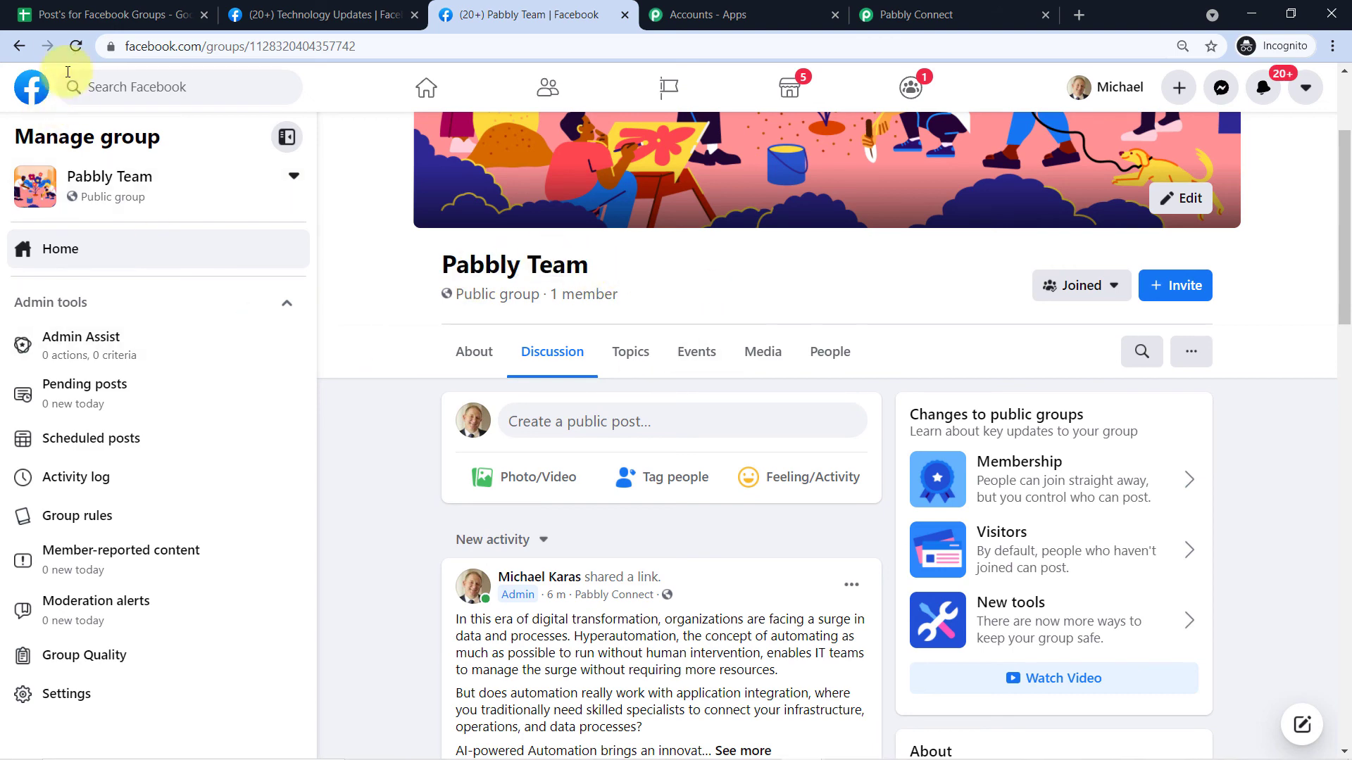
{"action": "left_click", "coordinate": [76, 47]}
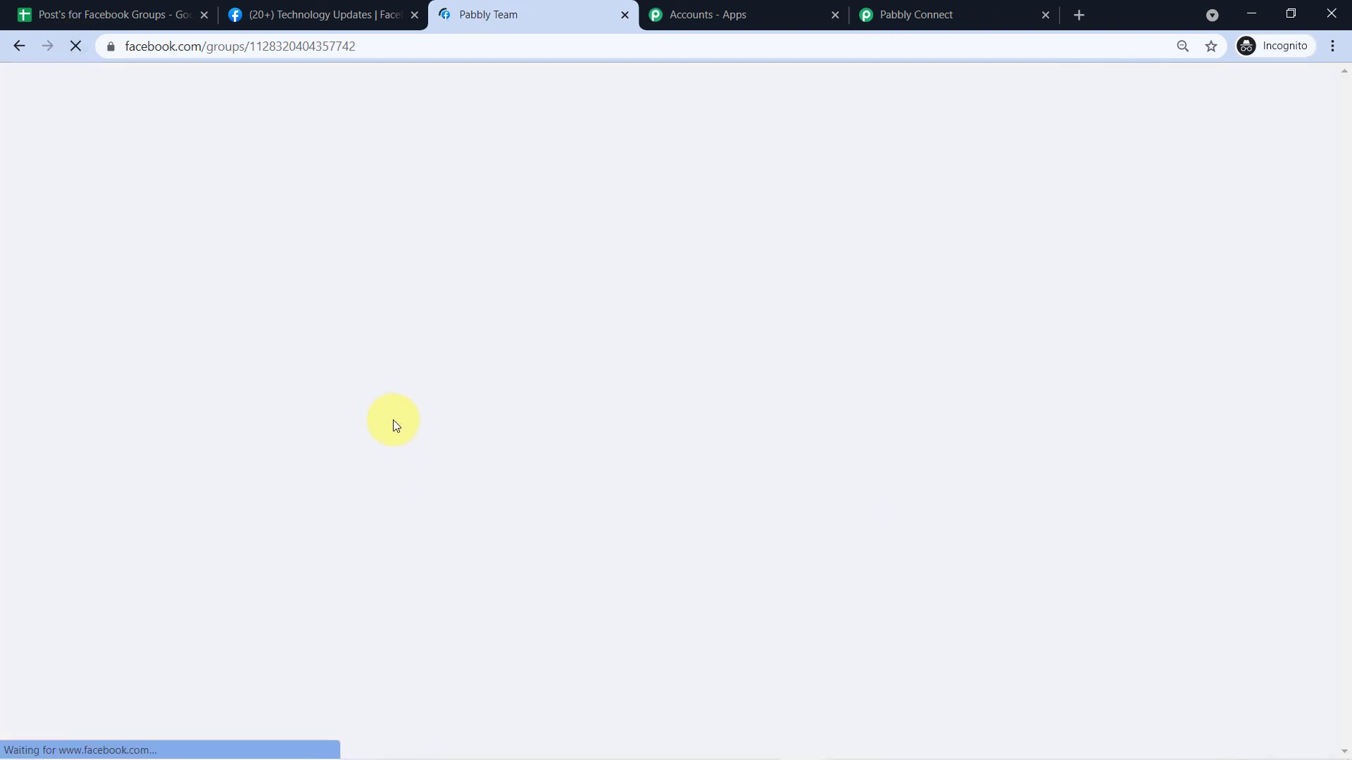
{"action": "scroll", "coordinate": [393, 419], "scroll_direction": "down", "scroll_amount": 4}
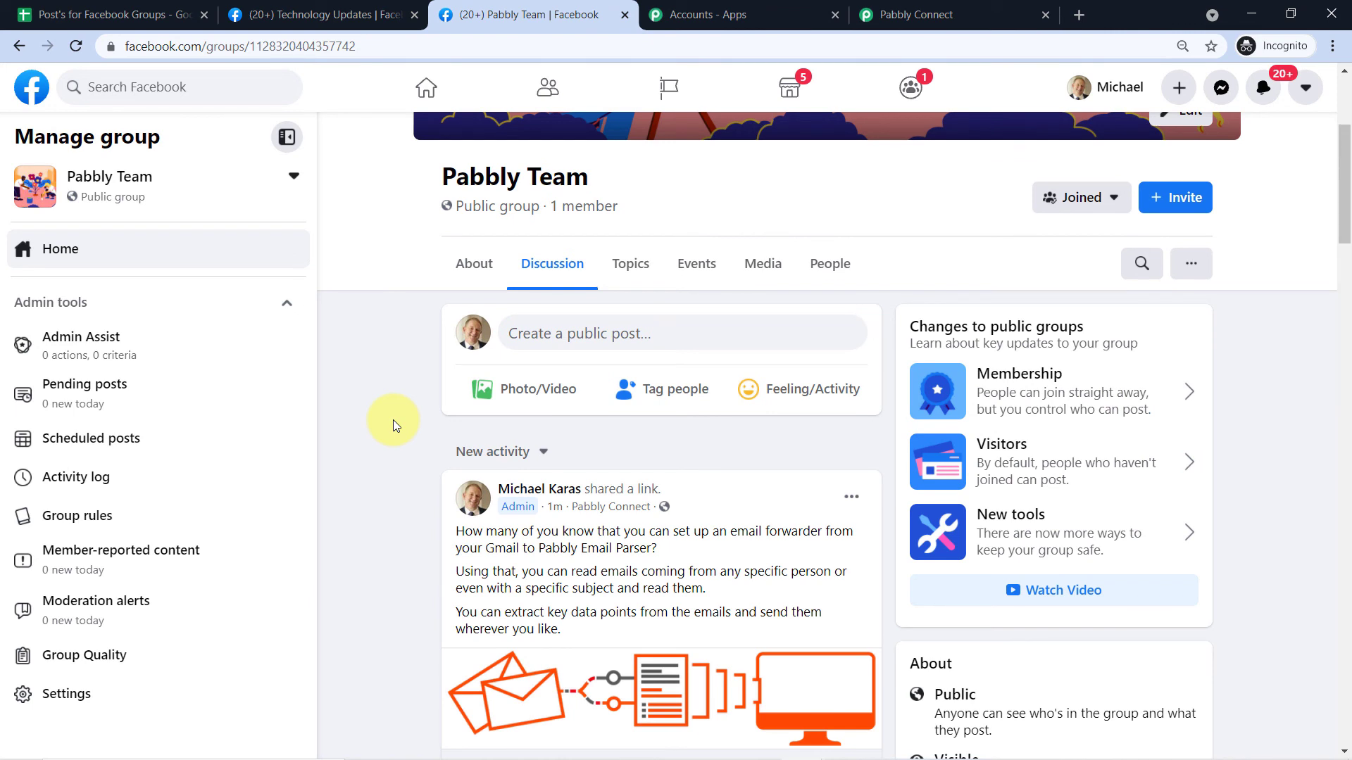
{"action": "scroll", "coordinate": [396, 421], "scroll_direction": "down", "scroll_amount": 1}
{"action": "scroll", "coordinate": [396, 421], "scroll_direction": "up", "scroll_amount": 1}
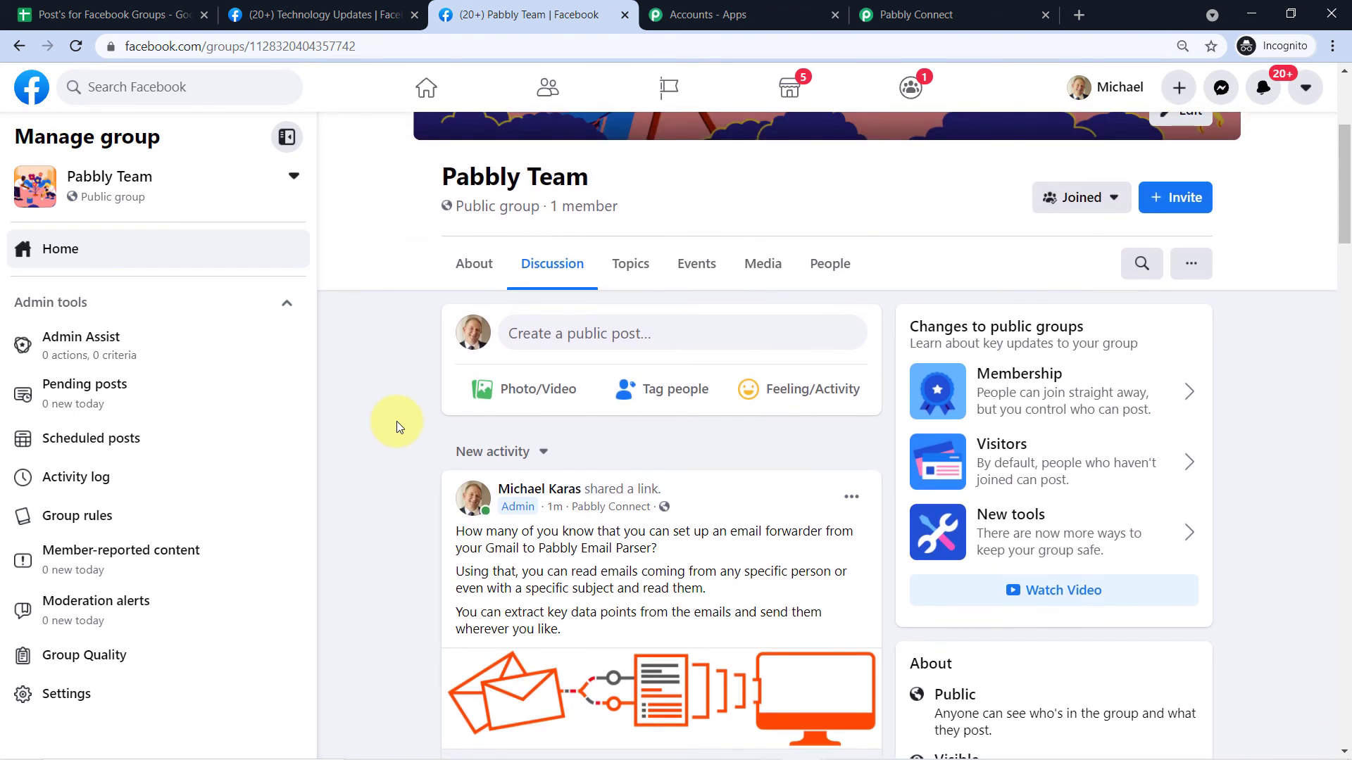
Revisit the Email Parse row in Google Sheets and its posts in the Technology Updates and Pabbly Team groups.
{"action": "left_click", "coordinate": [129, 10]}
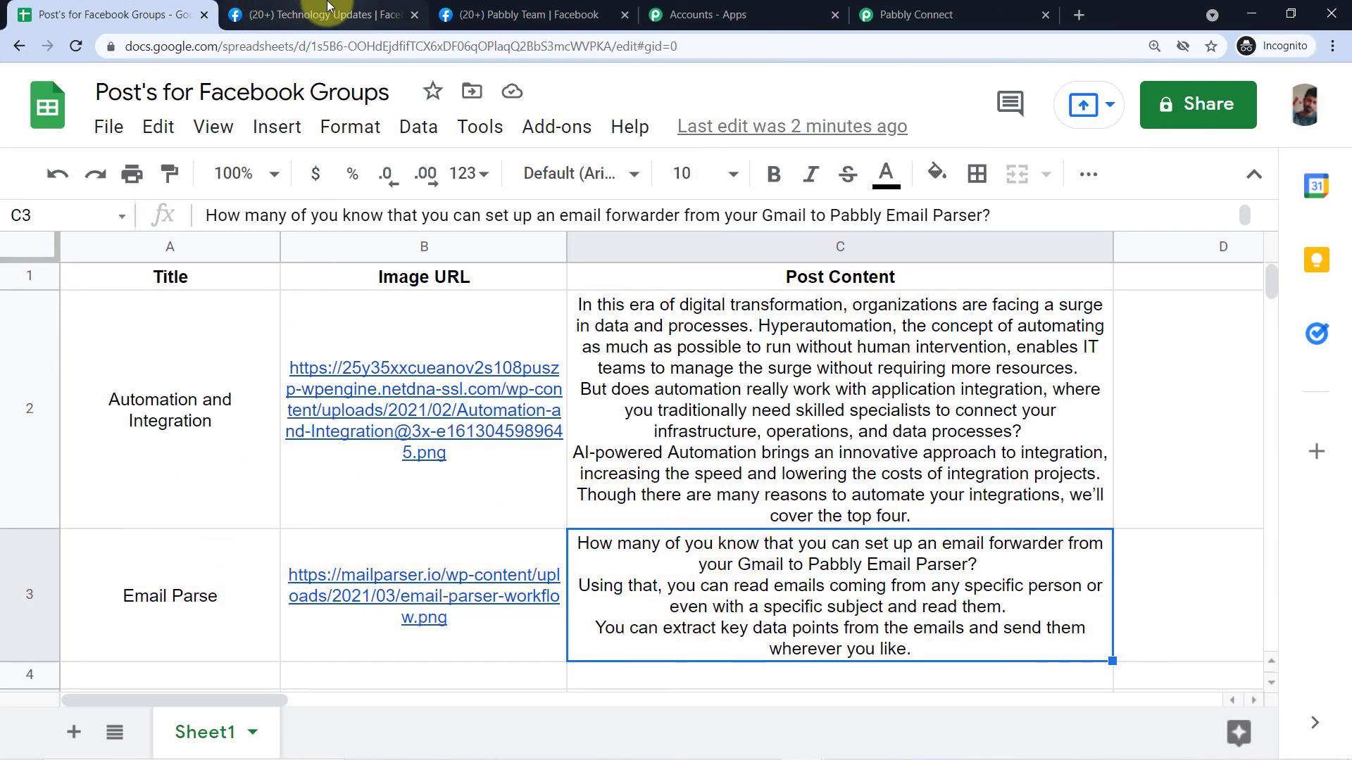
{"action": "left_click", "coordinate": [254, 15]}
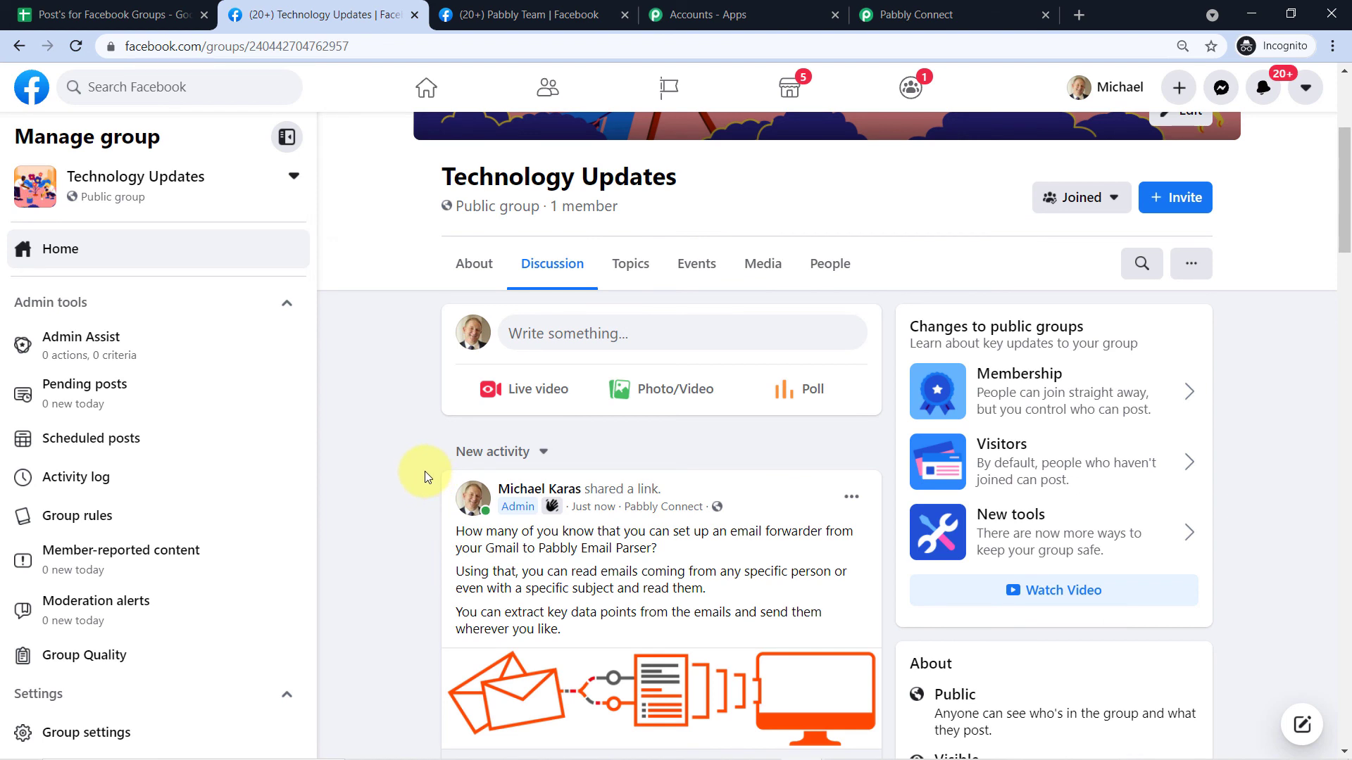
{"action": "left_click", "coordinate": [542, 13]}
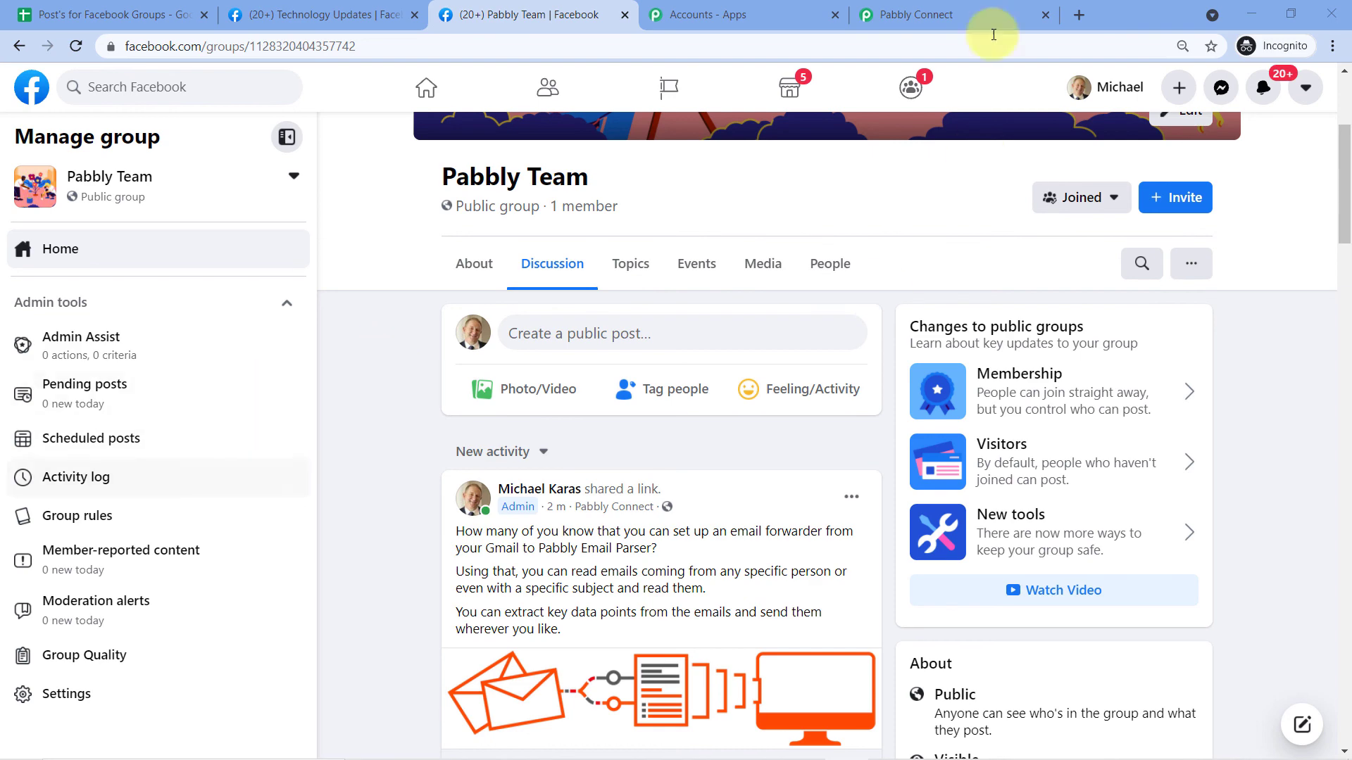
Switch to Pabbly Connect and collapse the expanded Facebook Groups action steps of the workflow.
{"action": "left_click", "coordinate": [945, 14]}
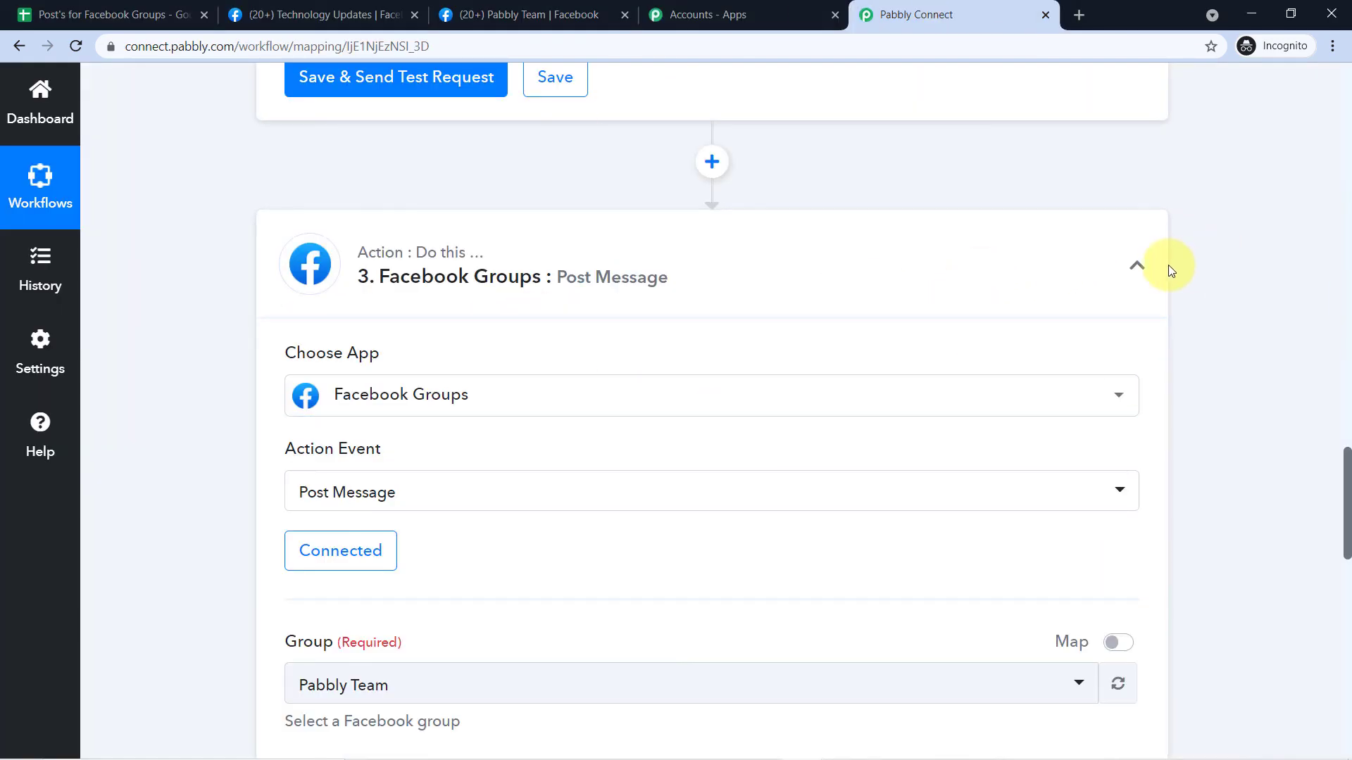
{"action": "scroll", "coordinate": [1198, 232], "scroll_direction": "up", "scroll_amount": 15}
{"action": "scroll", "coordinate": [1197, 317], "scroll_direction": "up", "scroll_amount": 5}
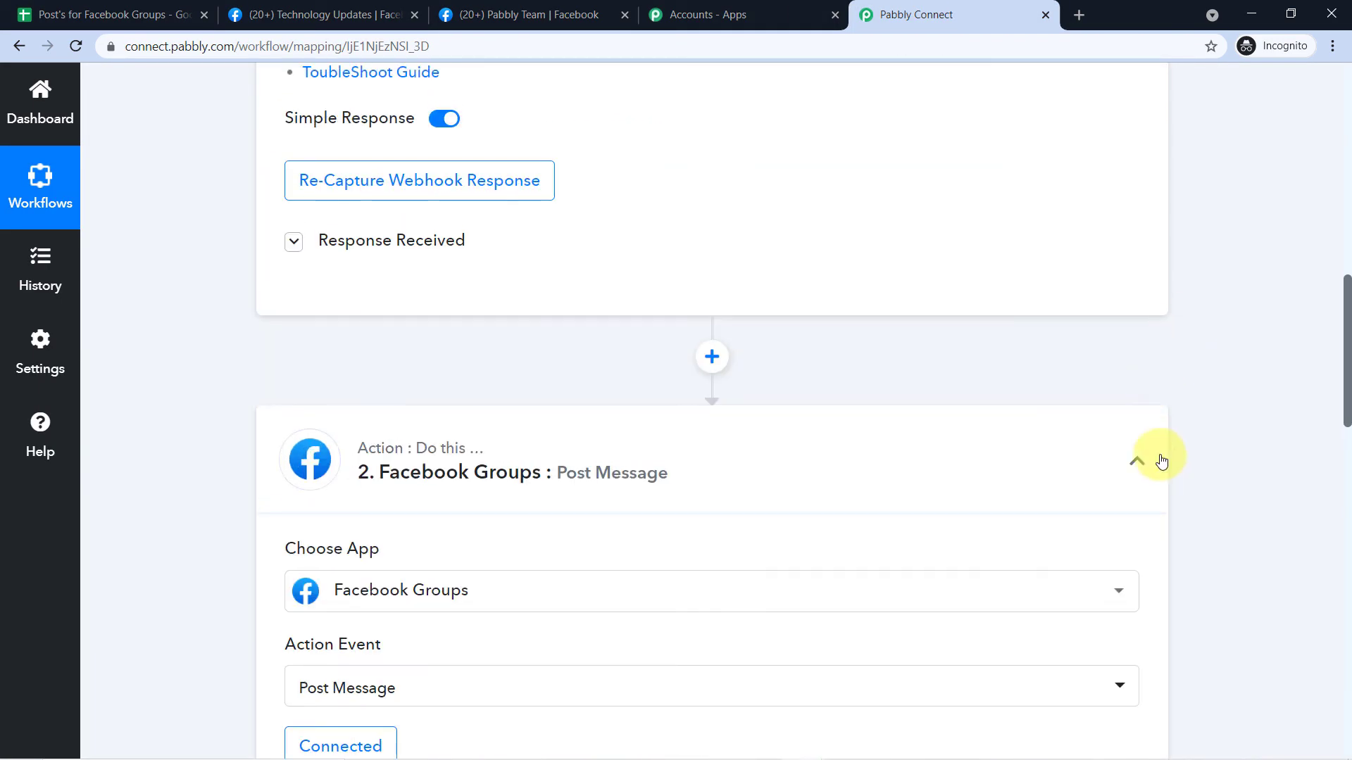
{"action": "left_click", "coordinate": [1137, 459]}
{"action": "scroll", "coordinate": [1205, 338], "scroll_direction": "down", "scroll_amount": 1}
{"action": "scroll", "coordinate": [1232, 322], "scroll_direction": "down", "scroll_amount": 2}
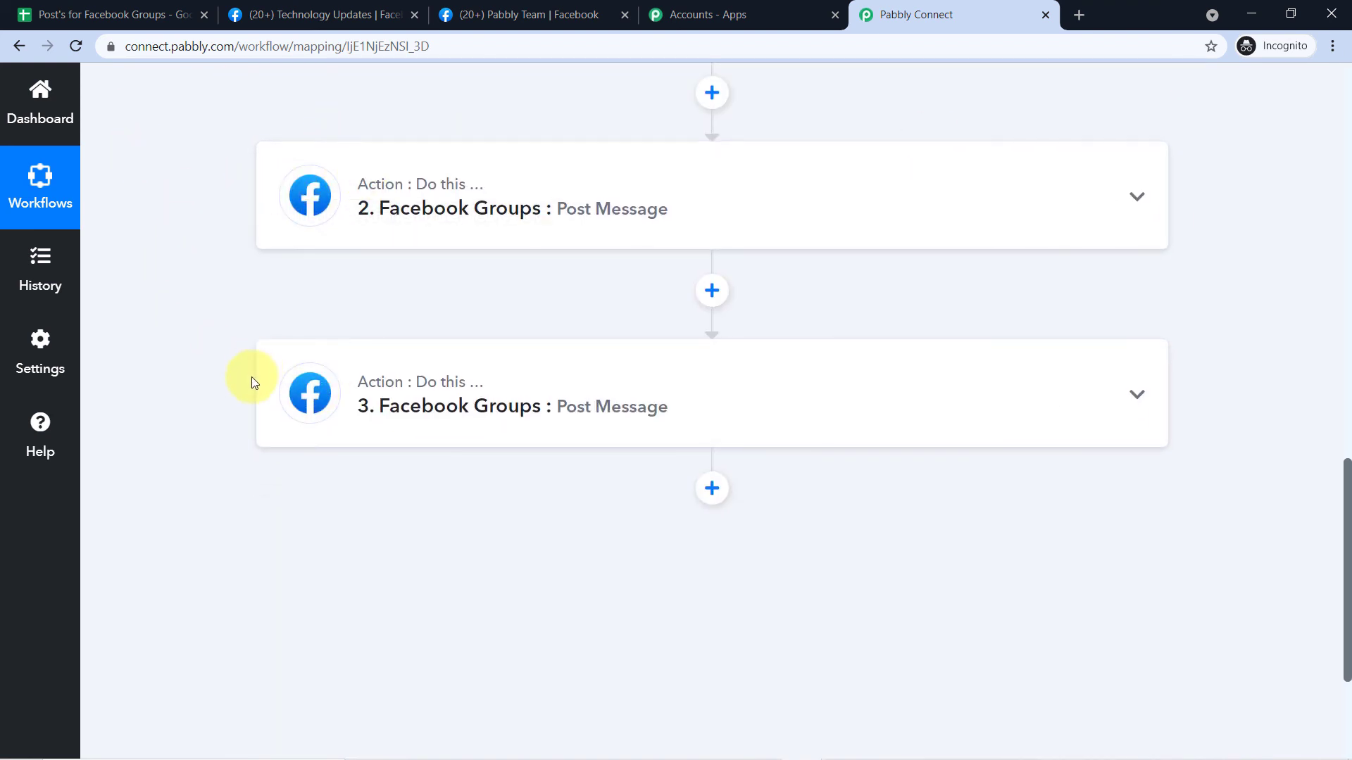
{"action": "scroll", "coordinate": [214, 345], "scroll_direction": "down", "scroll_amount": 1}
{"action": "scroll", "coordinate": [457, 176], "scroll_direction": "up", "scroll_amount": 1}
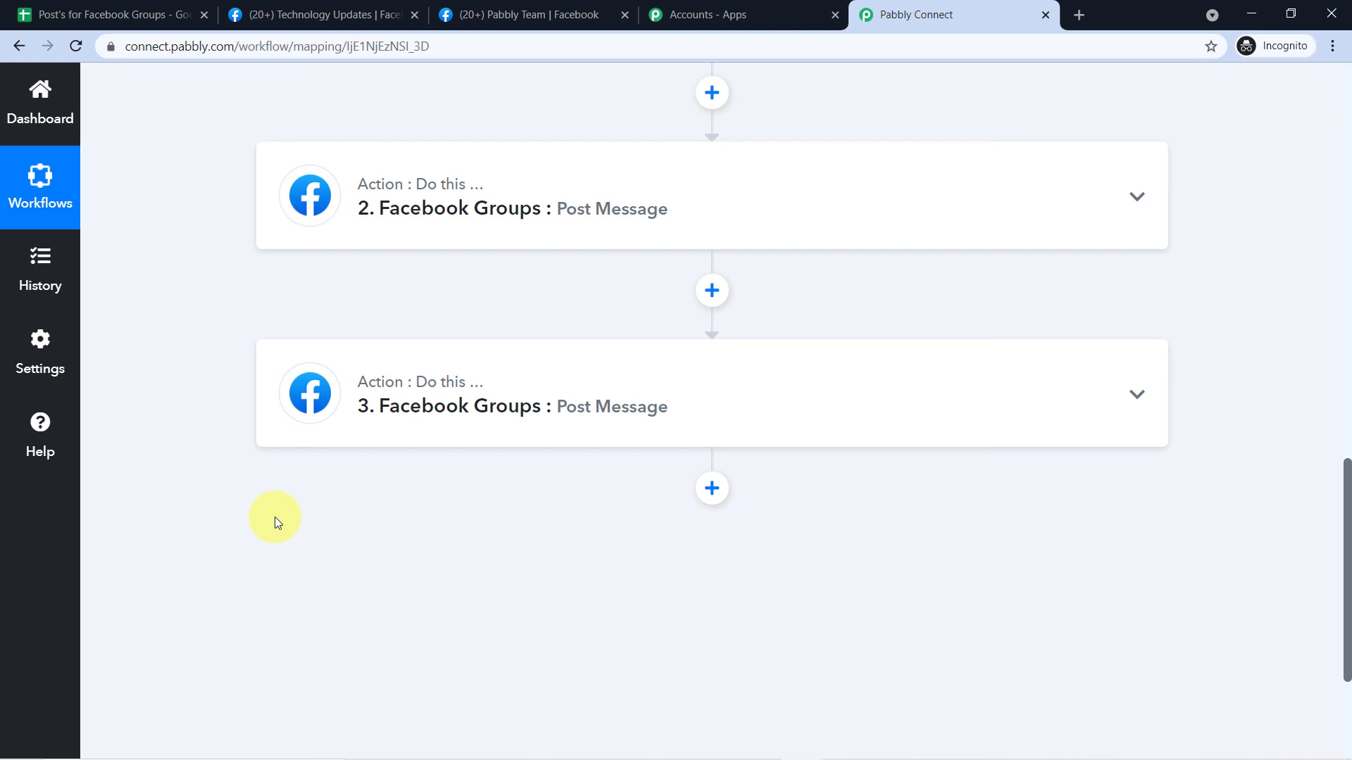
Collapse the Google Sheets New Spreadsheet Row trigger and review the workflow's sequence of trigger and actions.
{"action": "scroll", "coordinate": [483, 413], "scroll_direction": "up", "scroll_amount": 10}
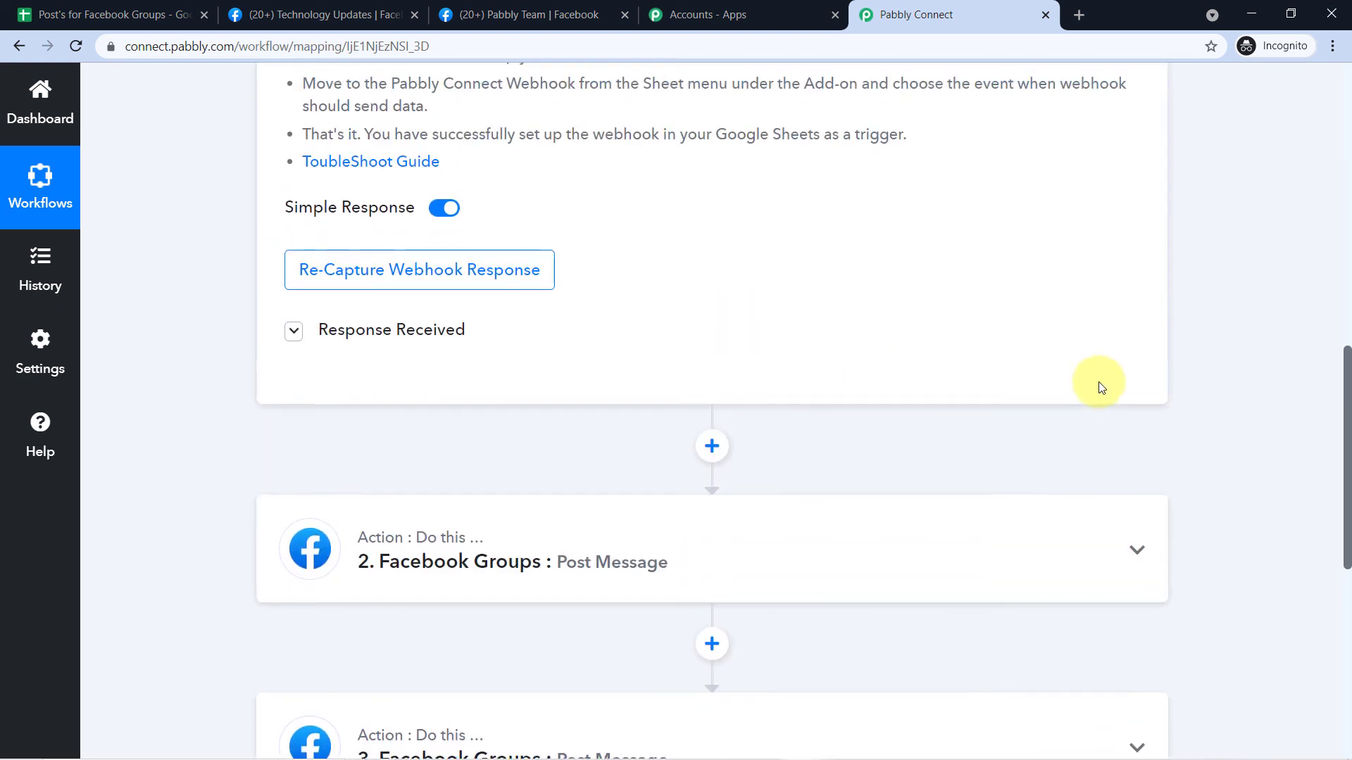
{"action": "scroll", "coordinate": [1196, 281], "scroll_direction": "up", "scroll_amount": 3}
{"action": "left_click", "coordinate": [1133, 109]}
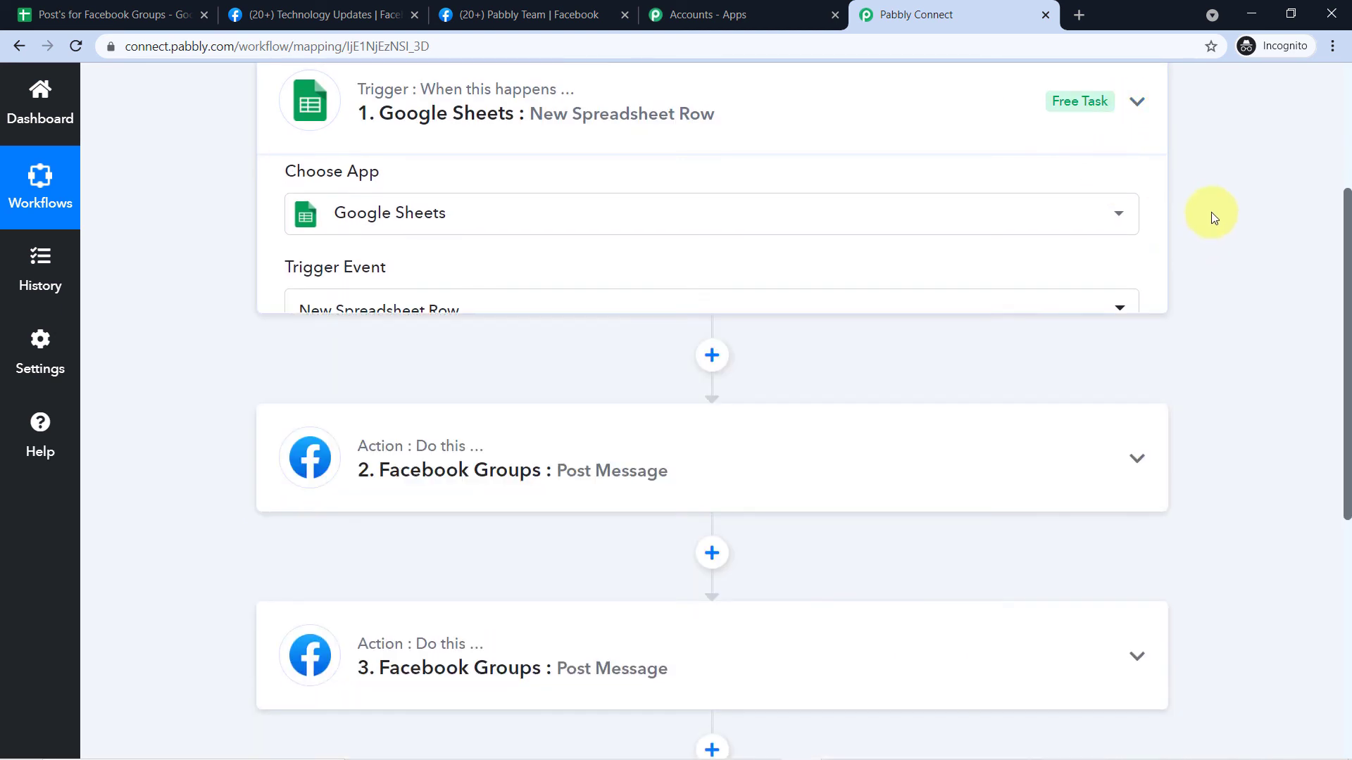
{"action": "scroll", "coordinate": [750, 303], "scroll_direction": "up", "scroll_amount": 4}
{"action": "scroll", "coordinate": [753, 227], "scroll_direction": "down", "scroll_amount": 1}
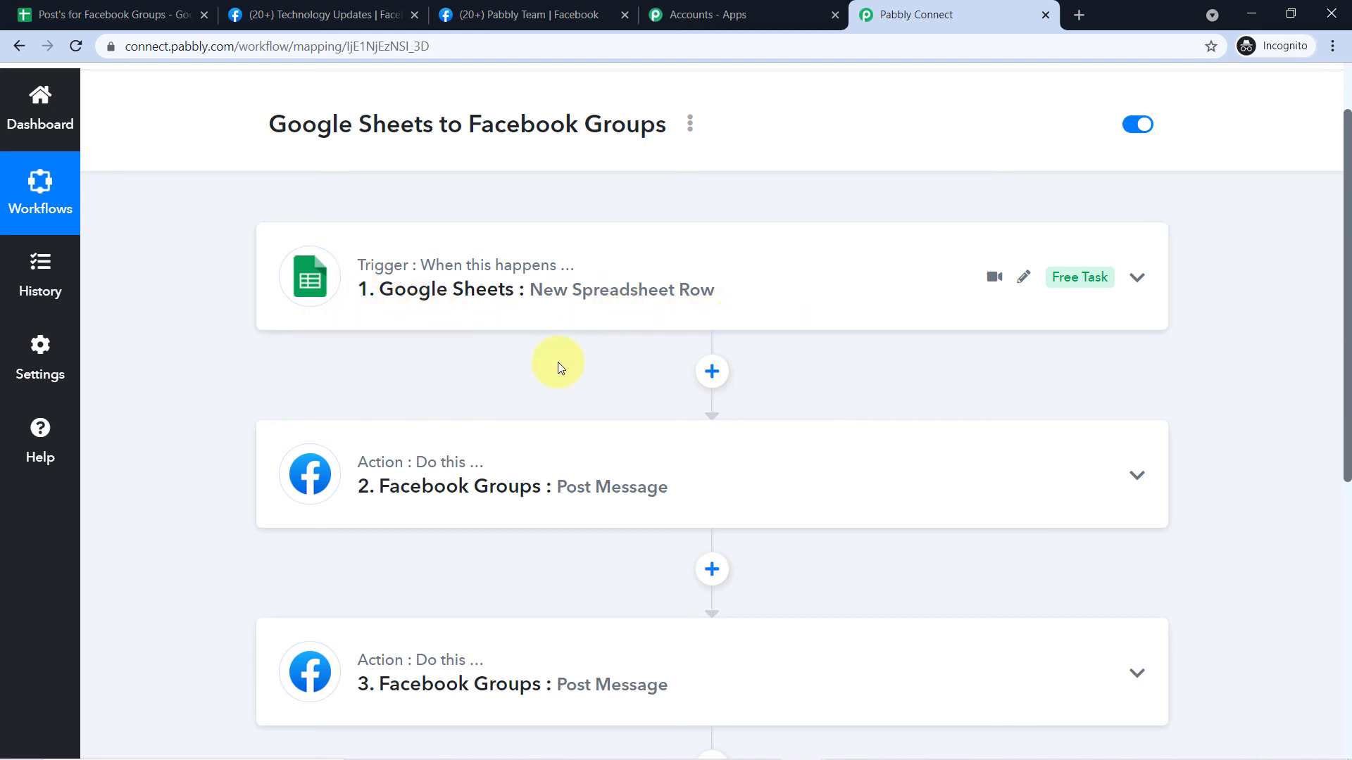
{"action": "scroll", "coordinate": [558, 362], "scroll_direction": "down", "scroll_amount": 1}
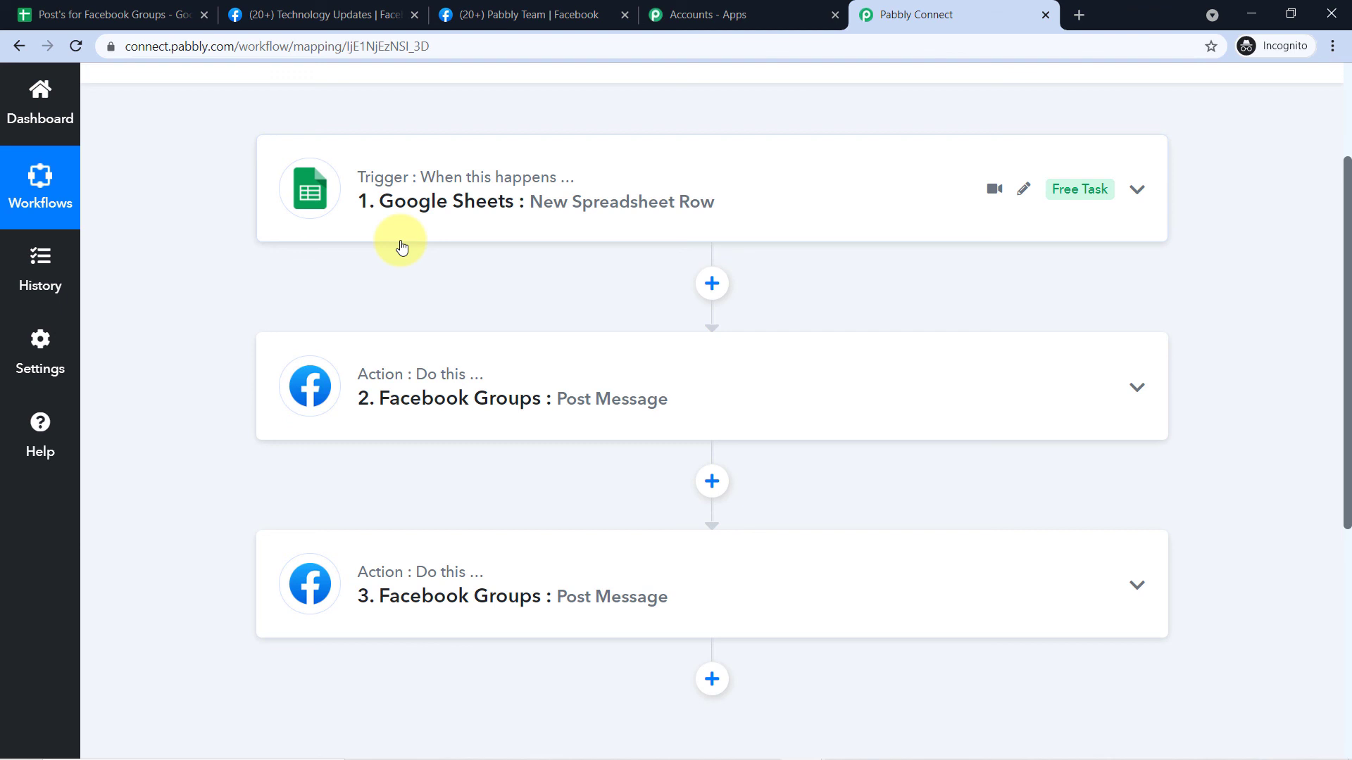
{"action": "scroll", "coordinate": [529, 210], "scroll_direction": "down", "scroll_amount": 1}
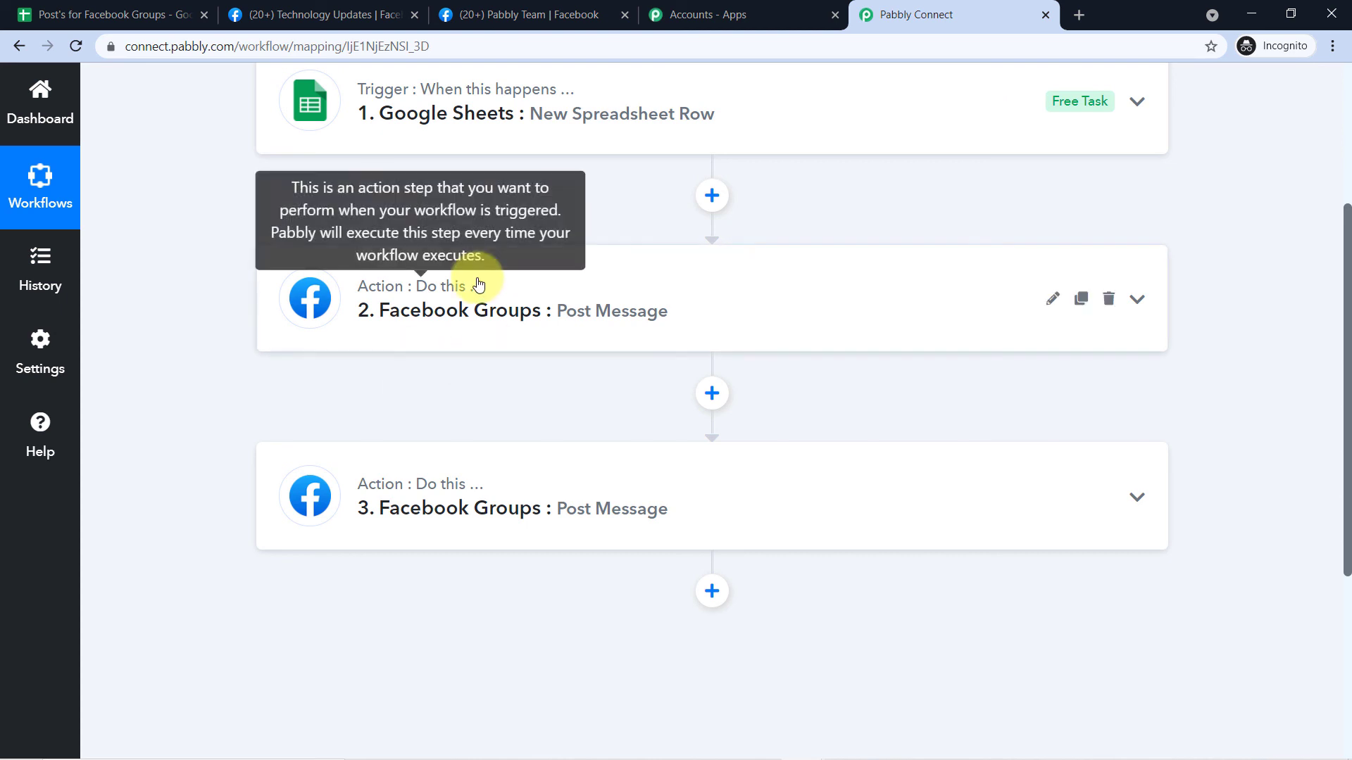
Expand the first Facebook Groups action, review its group, message and link settings, and collapse it again.
{"action": "left_click", "coordinate": [519, 287]}
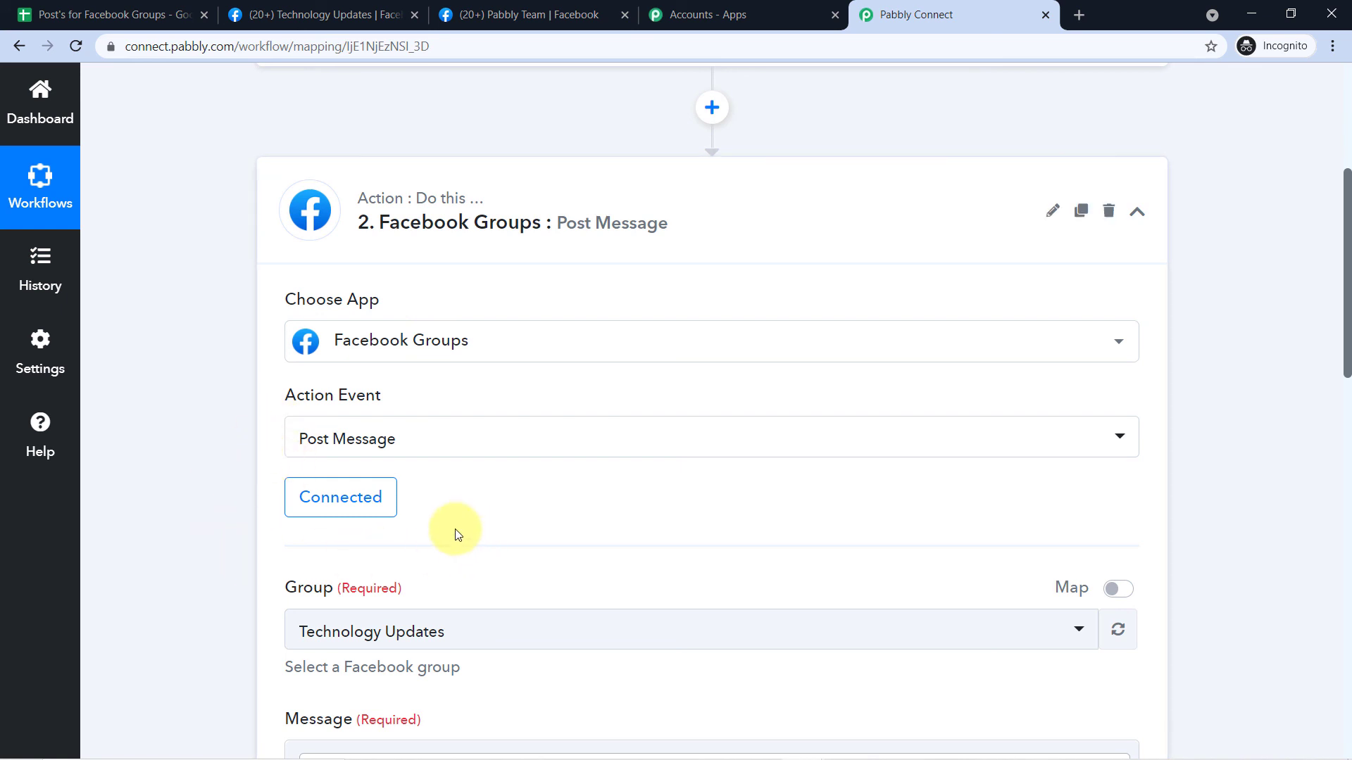
{"action": "mouse_move", "coordinate": [373, 399]}
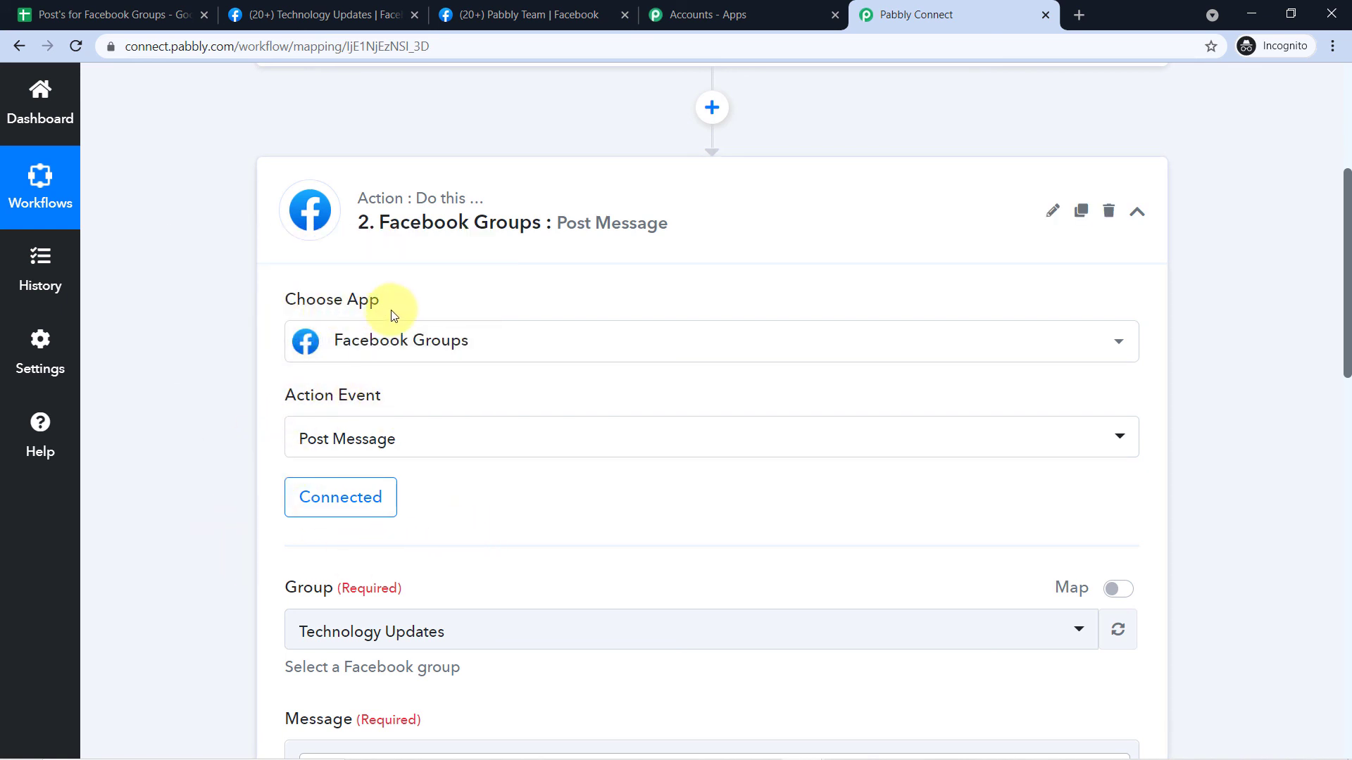
{"action": "scroll", "coordinate": [453, 281], "scroll_direction": "down", "scroll_amount": 1}
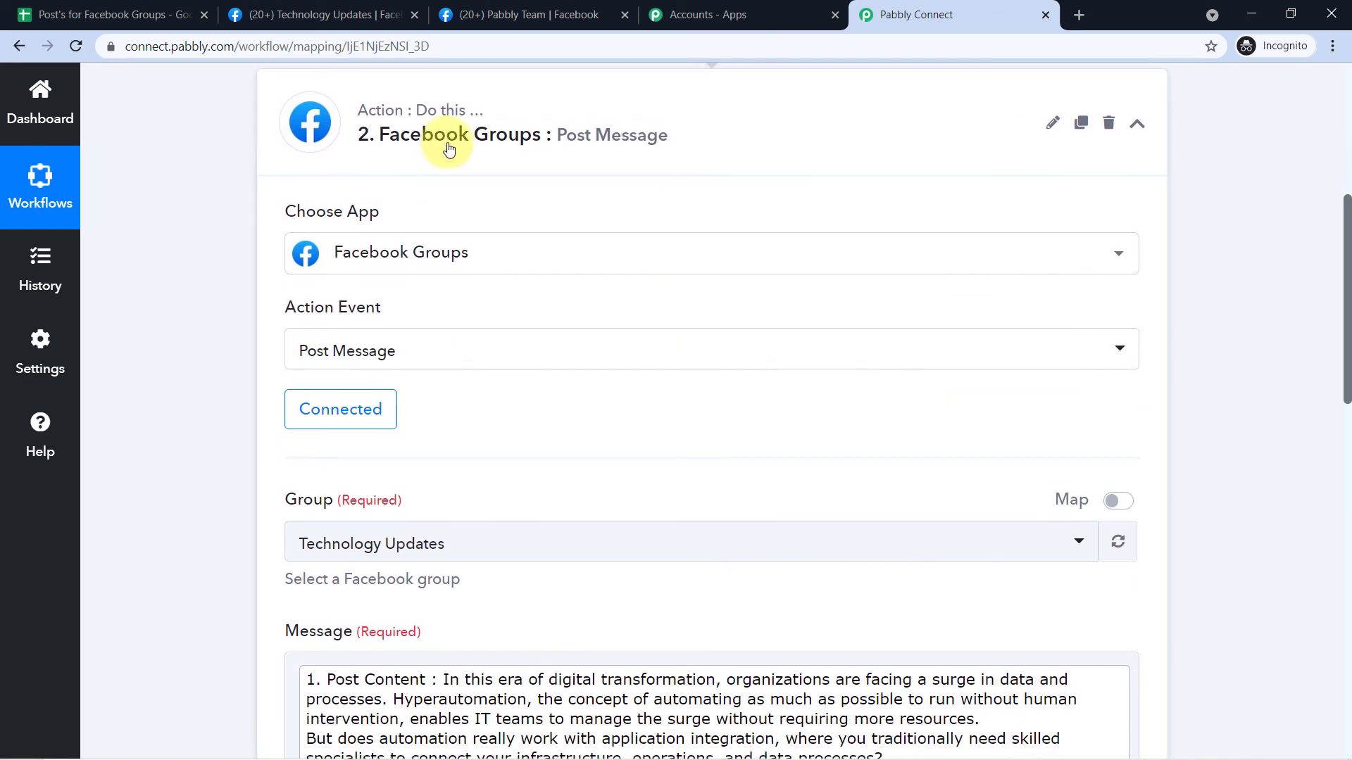
{"action": "scroll", "coordinate": [292, 353], "scroll_direction": "down", "scroll_amount": 3}
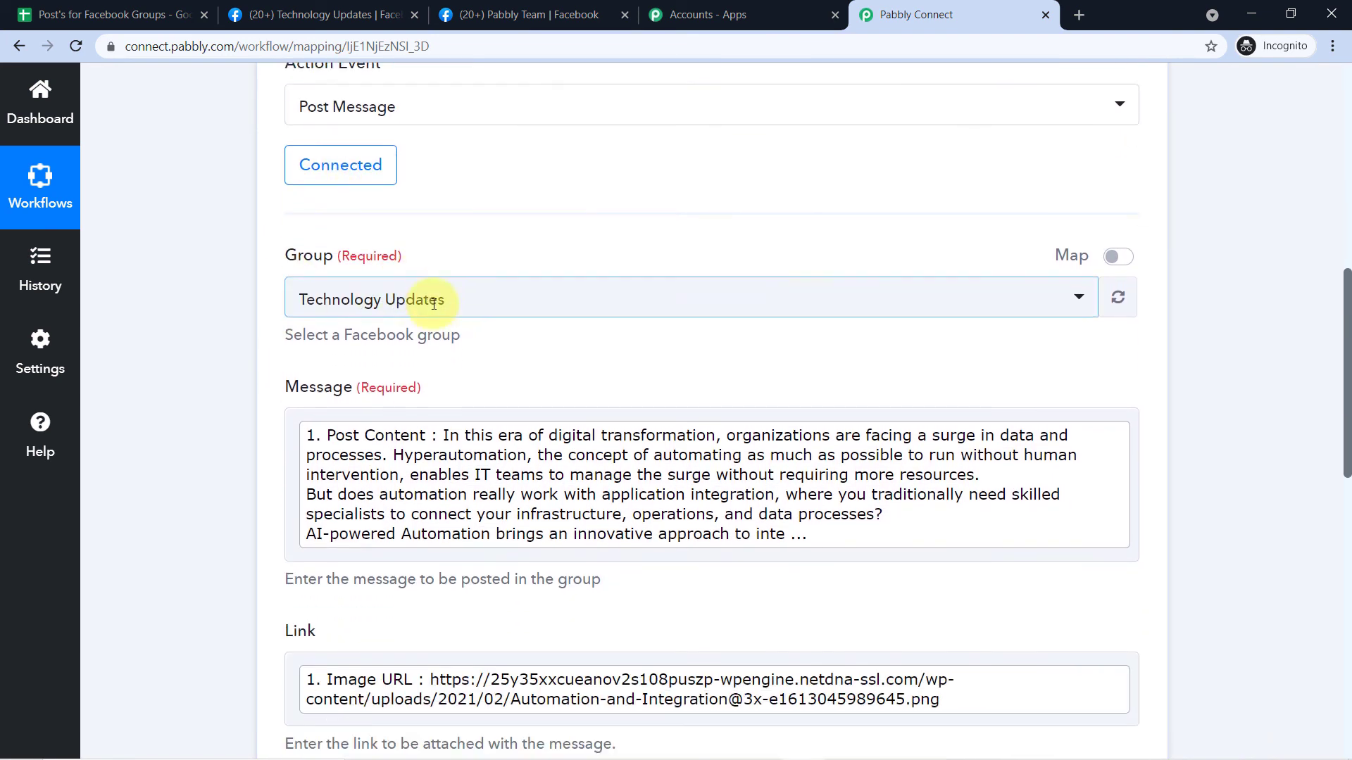
{"action": "scroll", "coordinate": [537, 343], "scroll_direction": "up", "scroll_amount": 4}
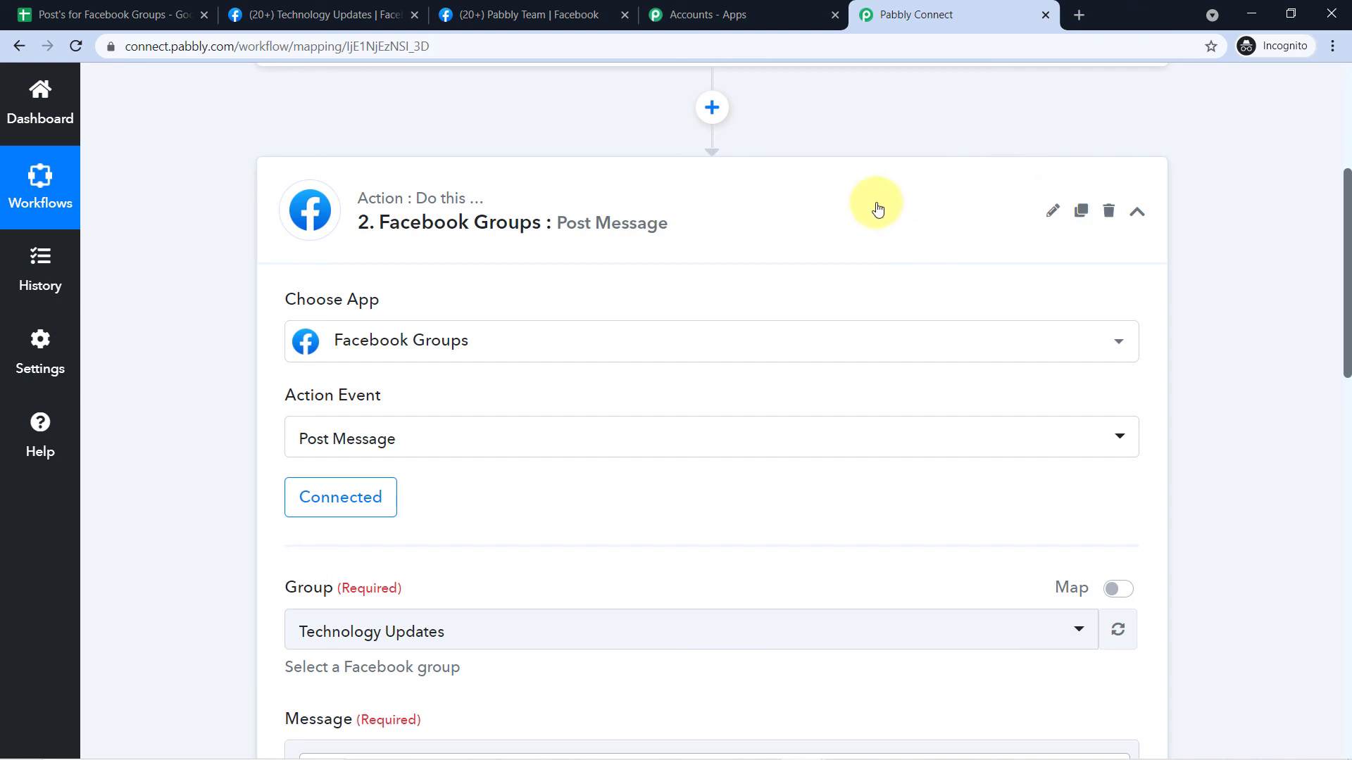
{"action": "left_click", "coordinate": [876, 205]}
Expand the second Facebook Groups action, review its group and message settings, and collapse it again.
{"action": "left_click", "coordinate": [380, 373]}
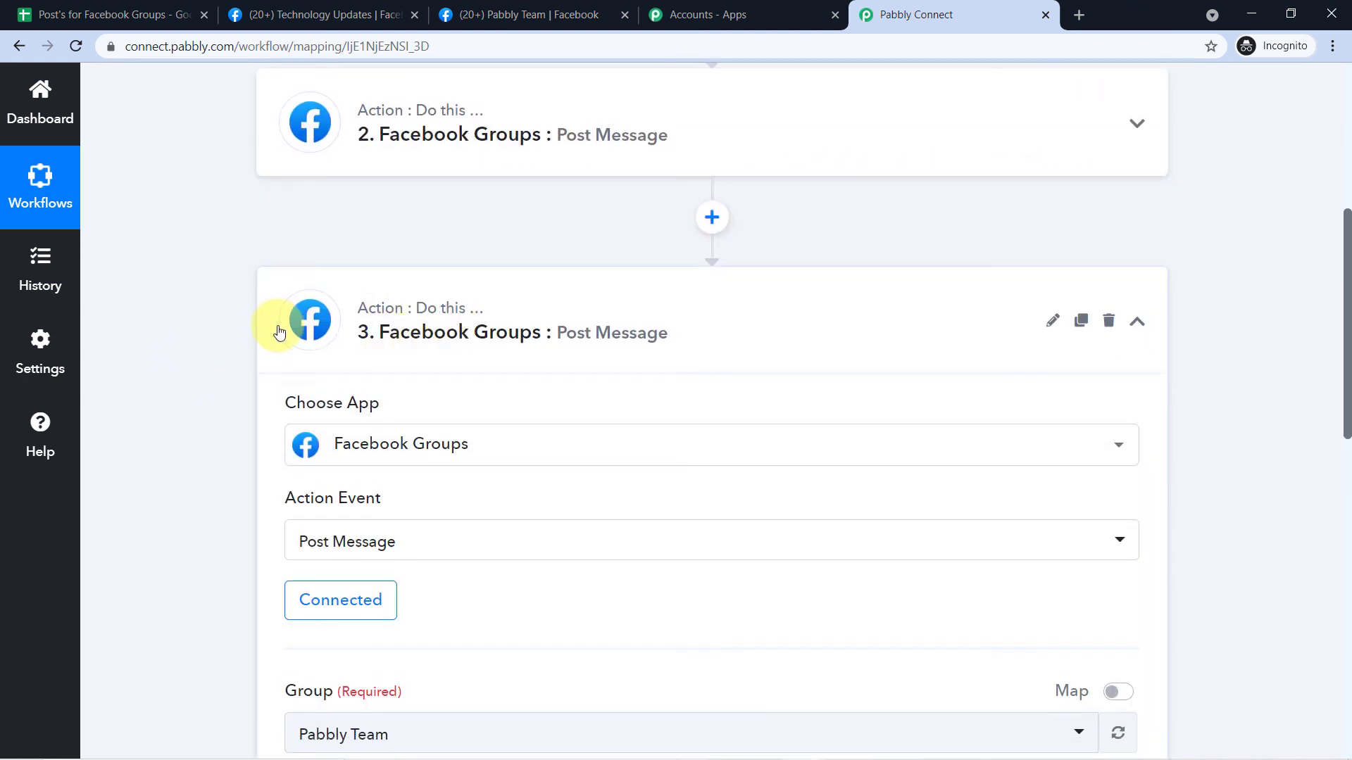
{"action": "scroll", "coordinate": [211, 338], "scroll_direction": "down", "scroll_amount": 1}
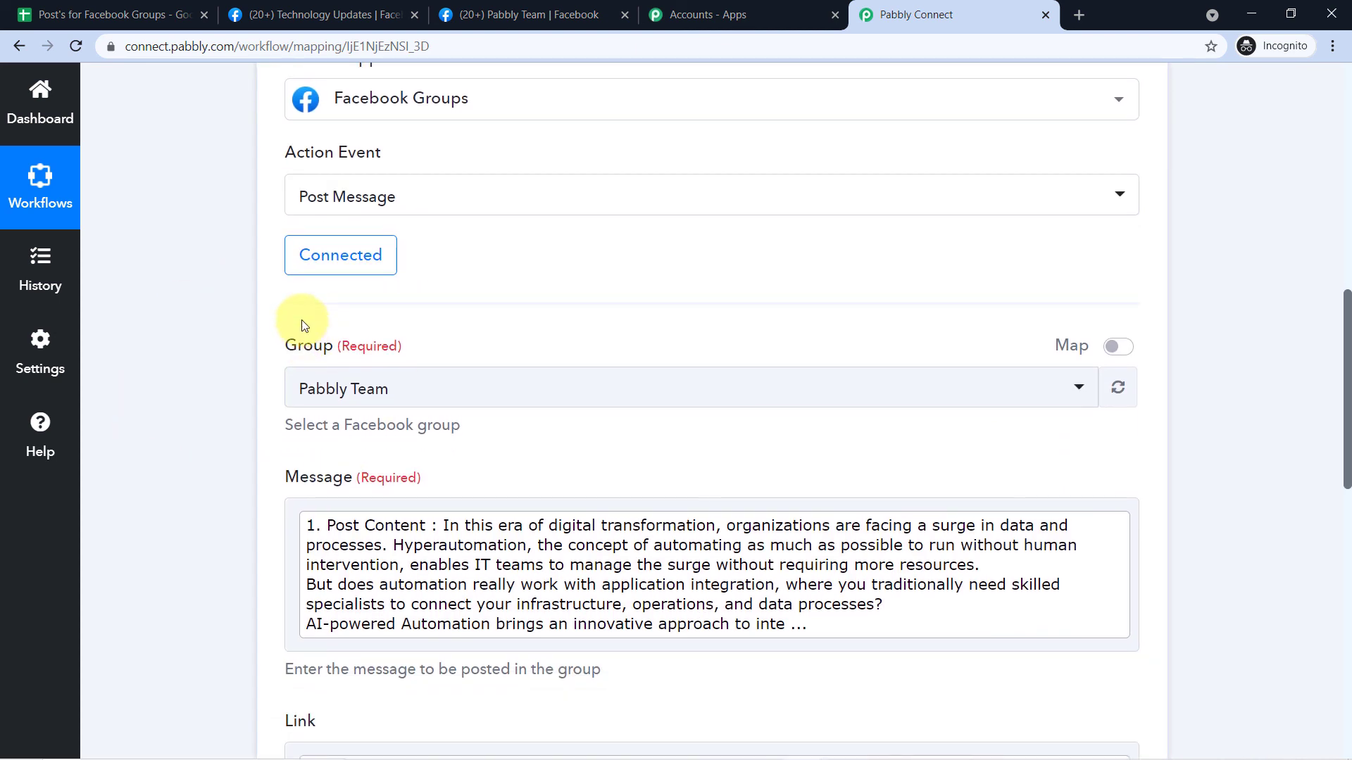
{"action": "scroll", "coordinate": [480, 322], "scroll_direction": "up", "scroll_amount": 2}
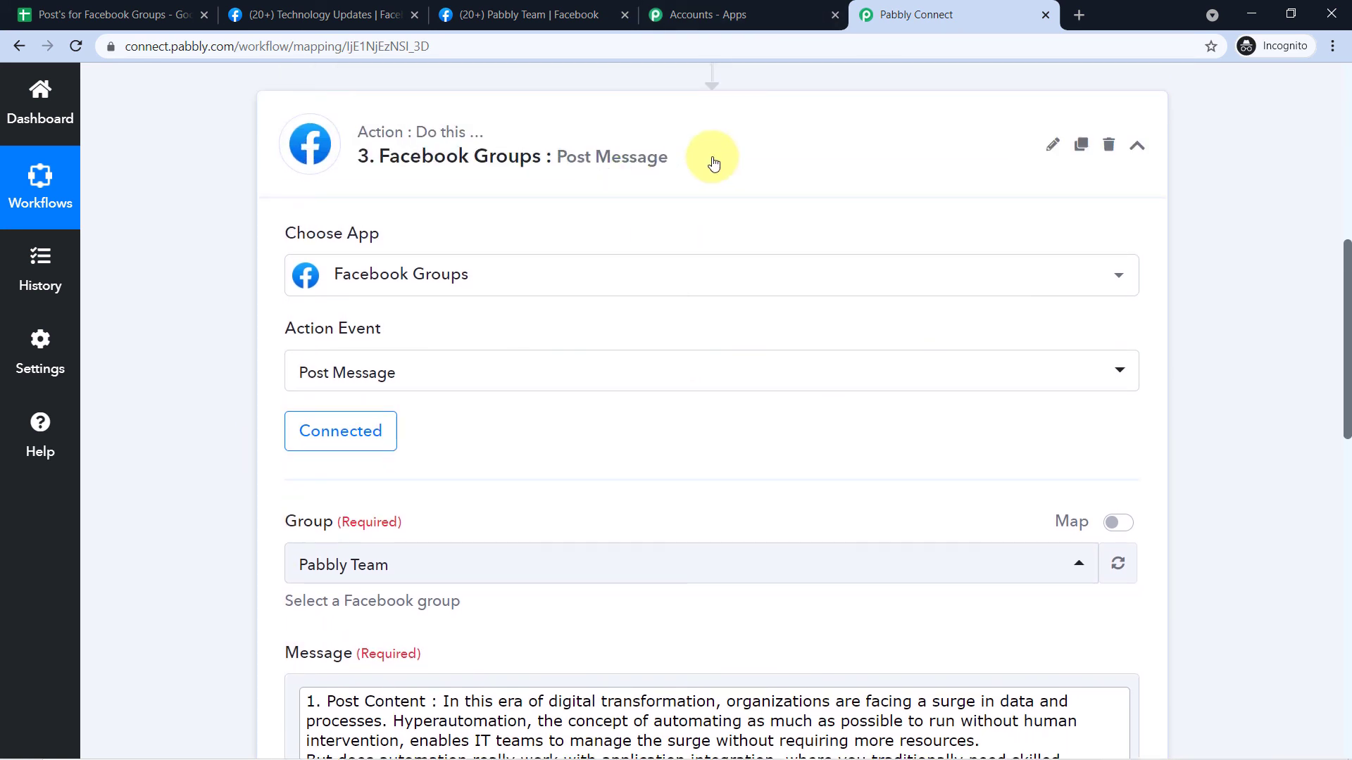
{"action": "left_click", "coordinate": [712, 159]}
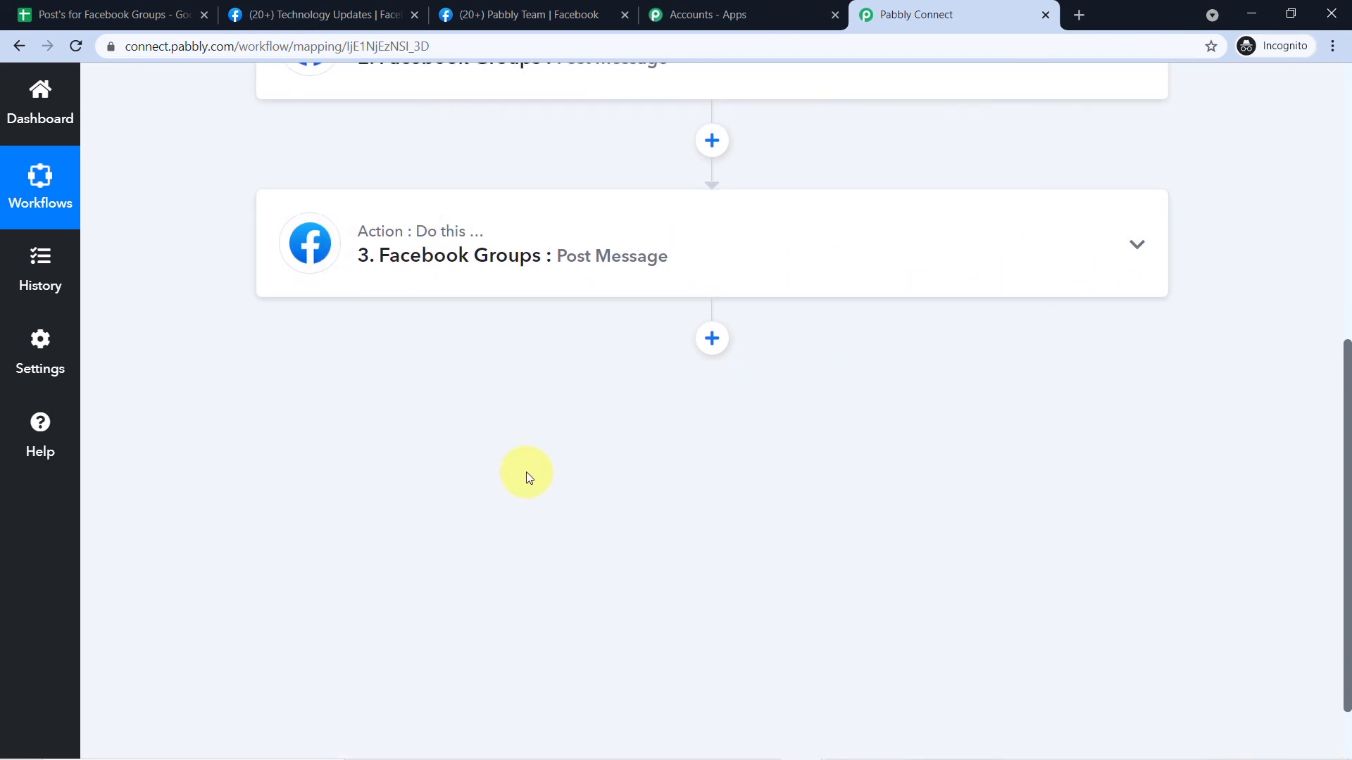
{"action": "scroll", "coordinate": [1134, 345], "scroll_direction": "up", "scroll_amount": 3}
{"action": "scroll", "coordinate": [1162, 293], "scroll_direction": "up", "scroll_amount": 5}
{"action": "scroll", "coordinate": [732, 225], "scroll_direction": "down", "scroll_amount": 1}
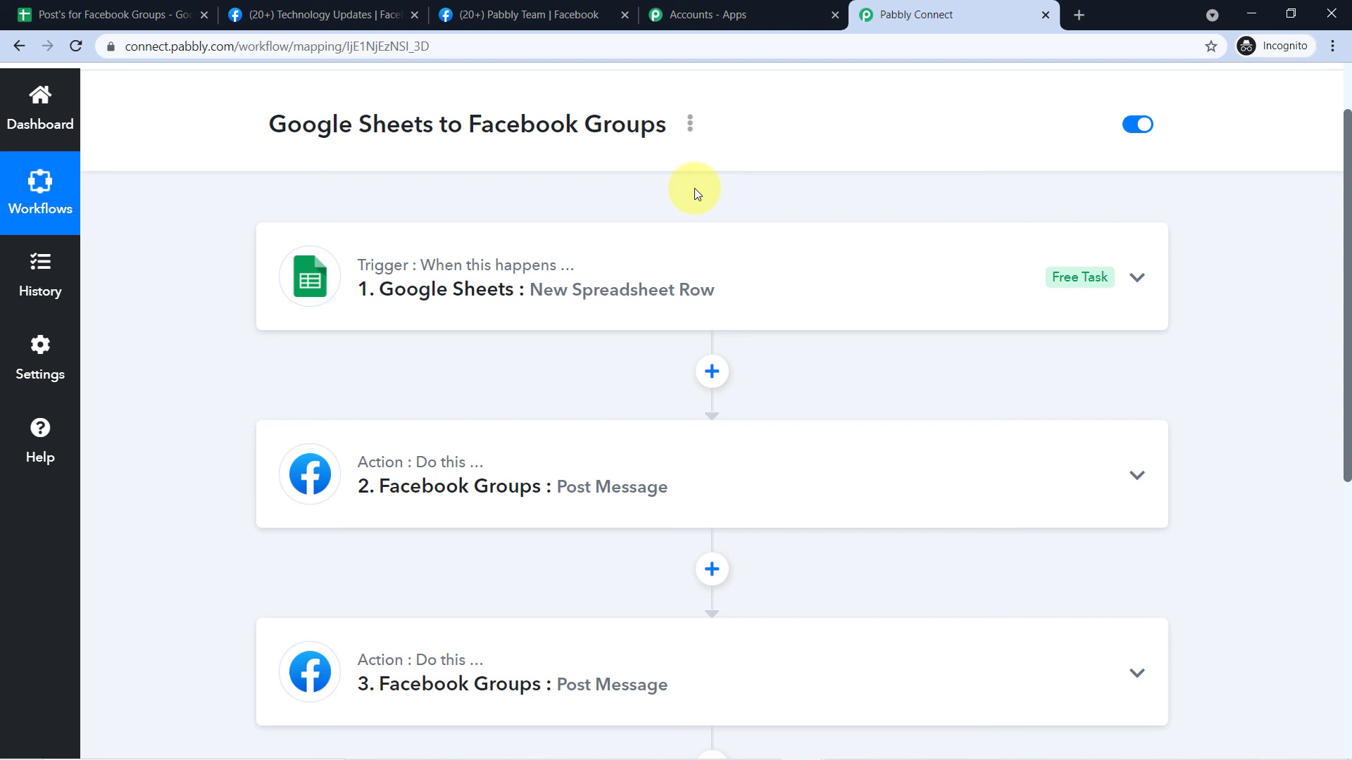
{"action": "scroll", "coordinate": [757, 208], "scroll_direction": "up", "scroll_amount": 1}
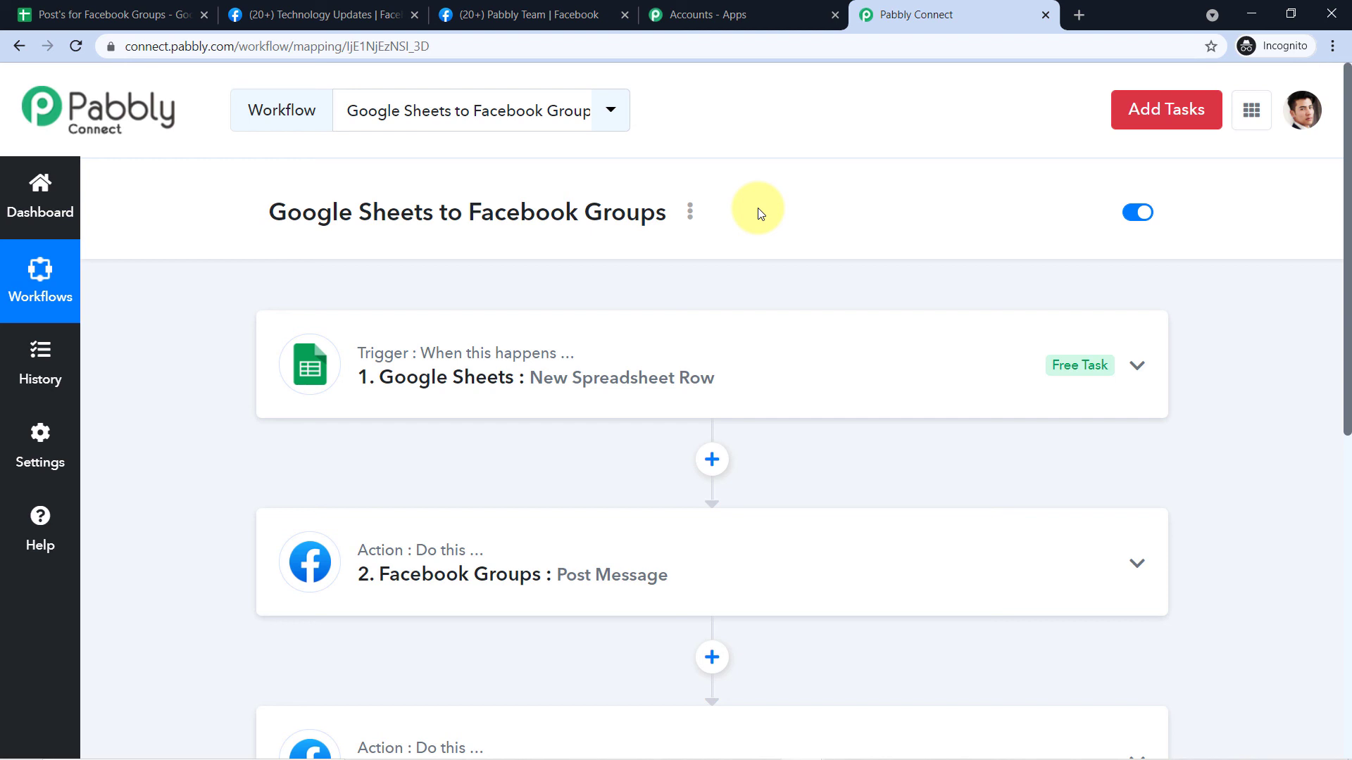
{"action": "scroll", "coordinate": [757, 204], "scroll_direction": "down", "scroll_amount": 1}
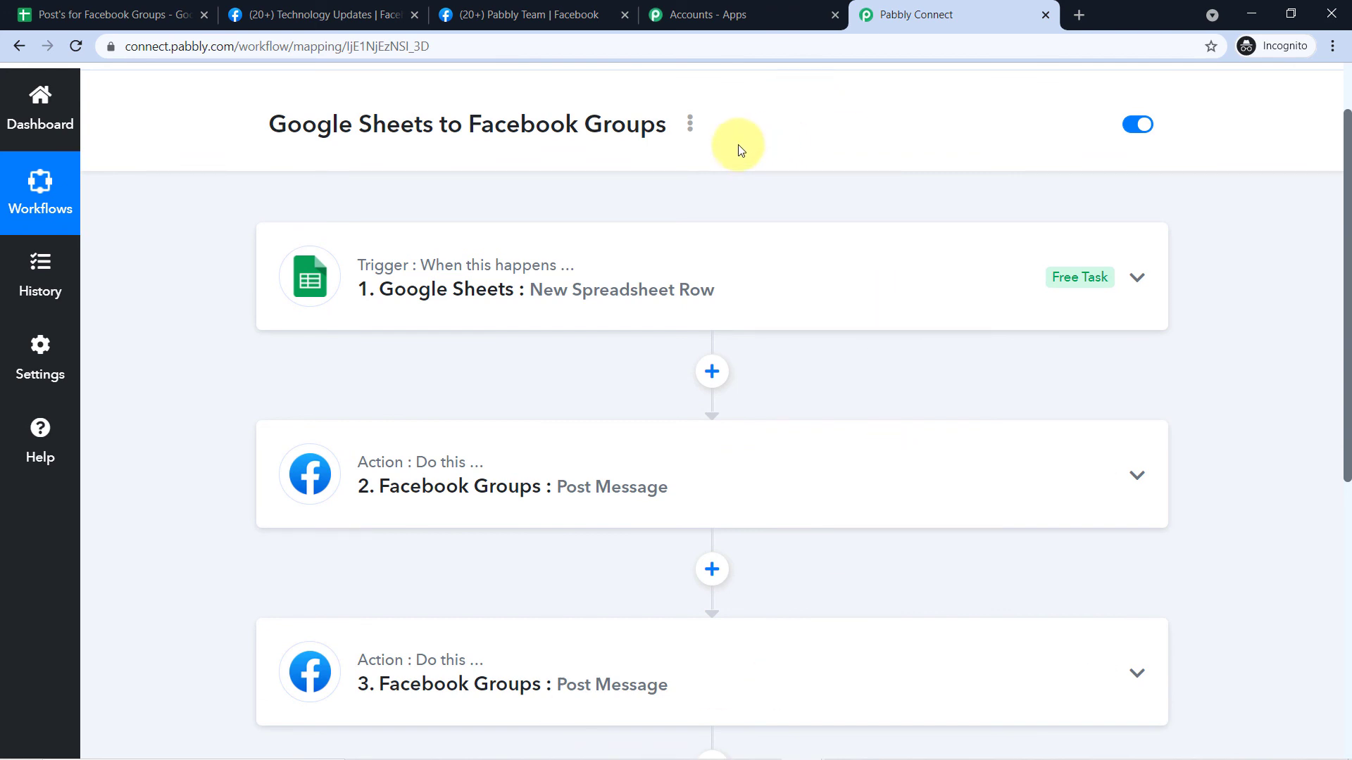
{"action": "scroll", "coordinate": [739, 144], "scroll_direction": "down", "scroll_amount": 1}
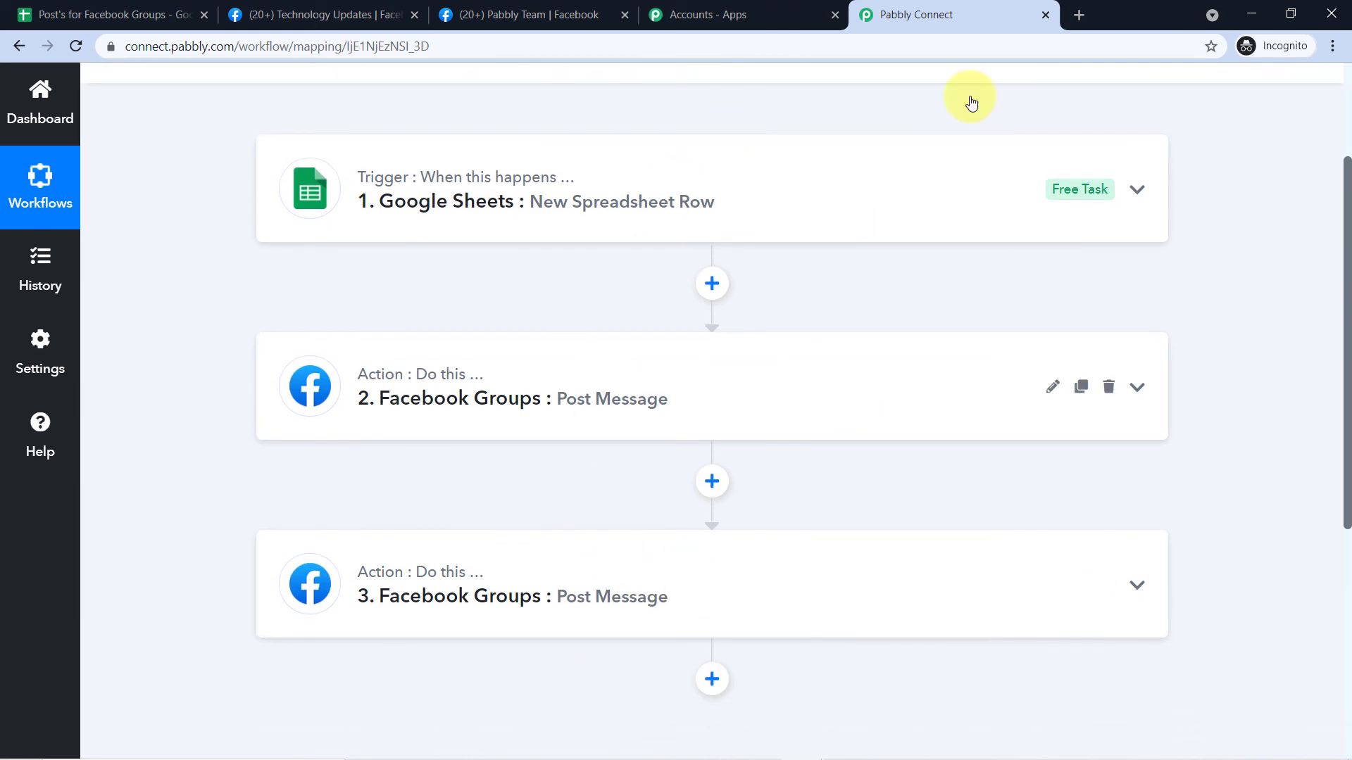
{"action": "scroll", "coordinate": [791, 142], "scroll_direction": "up", "scroll_amount": 2}
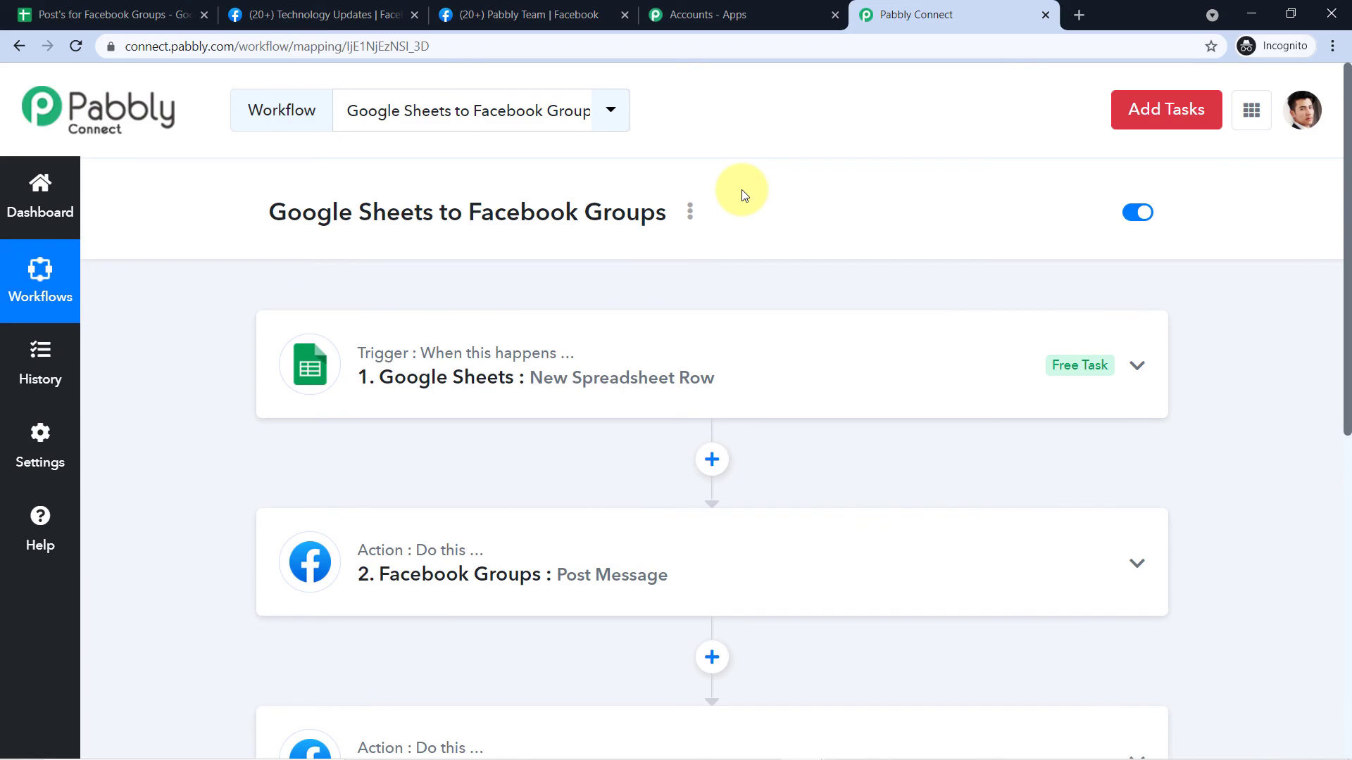